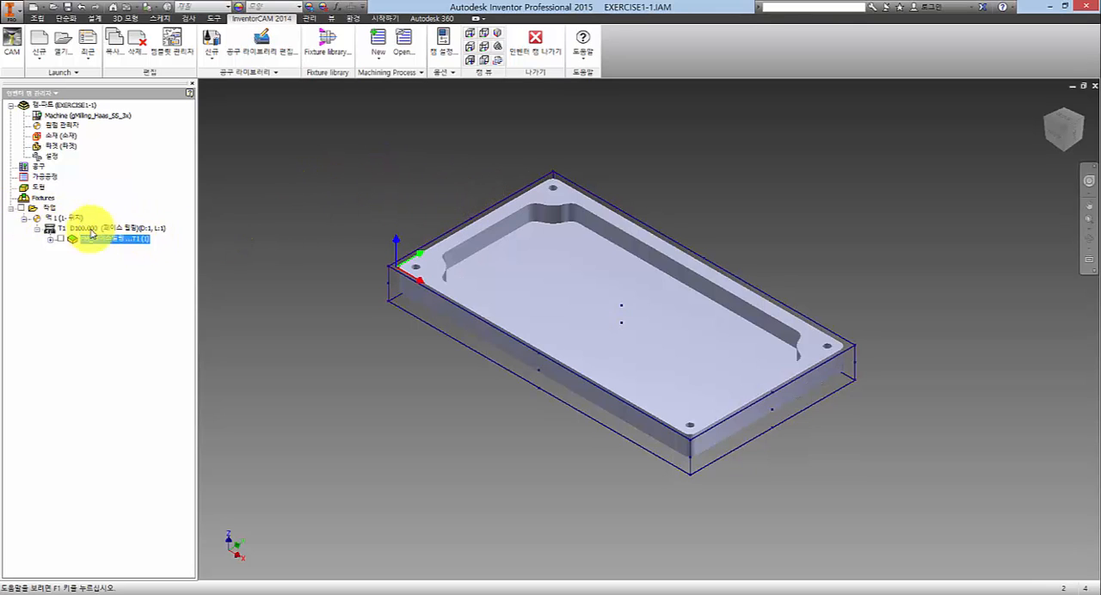
- Add a drilling operation after the existing face milling operation
right_click(112, 242)
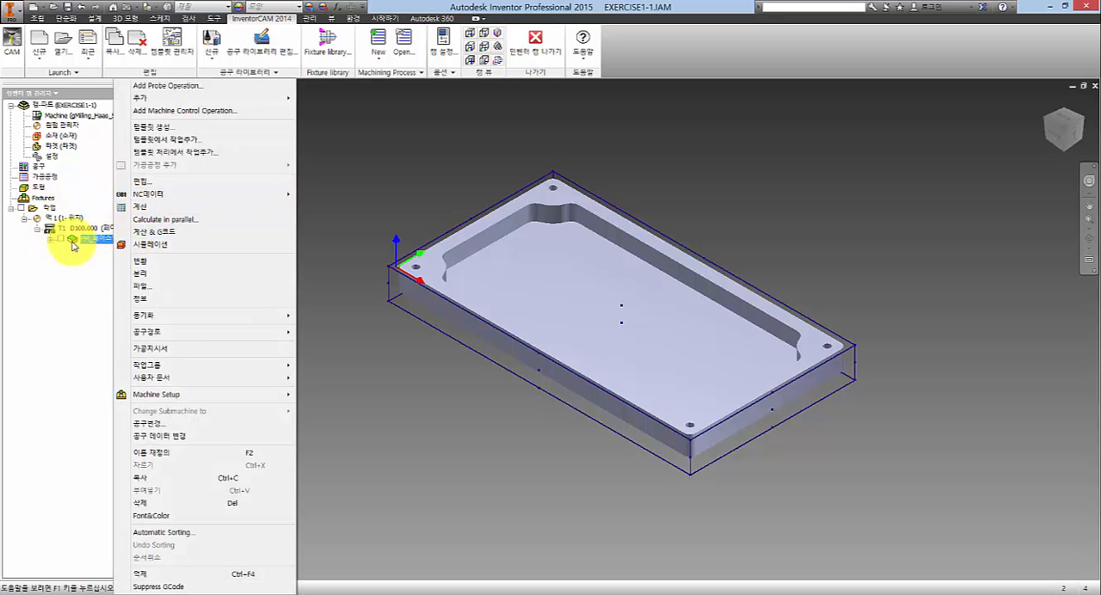
left_click(88, 251)
right_click(116, 238)
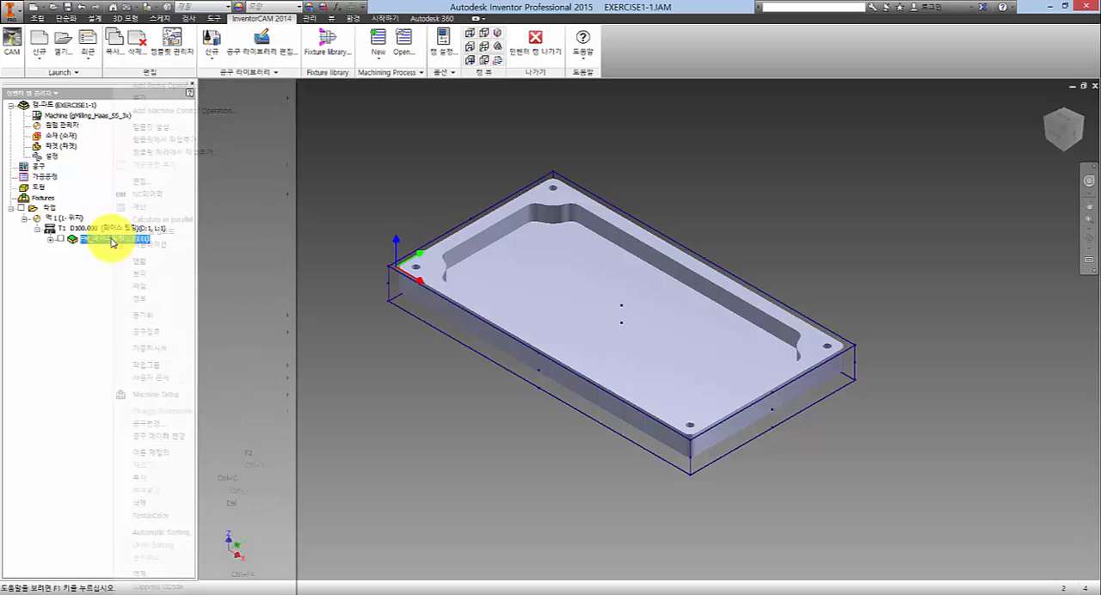
left_click(181, 99)
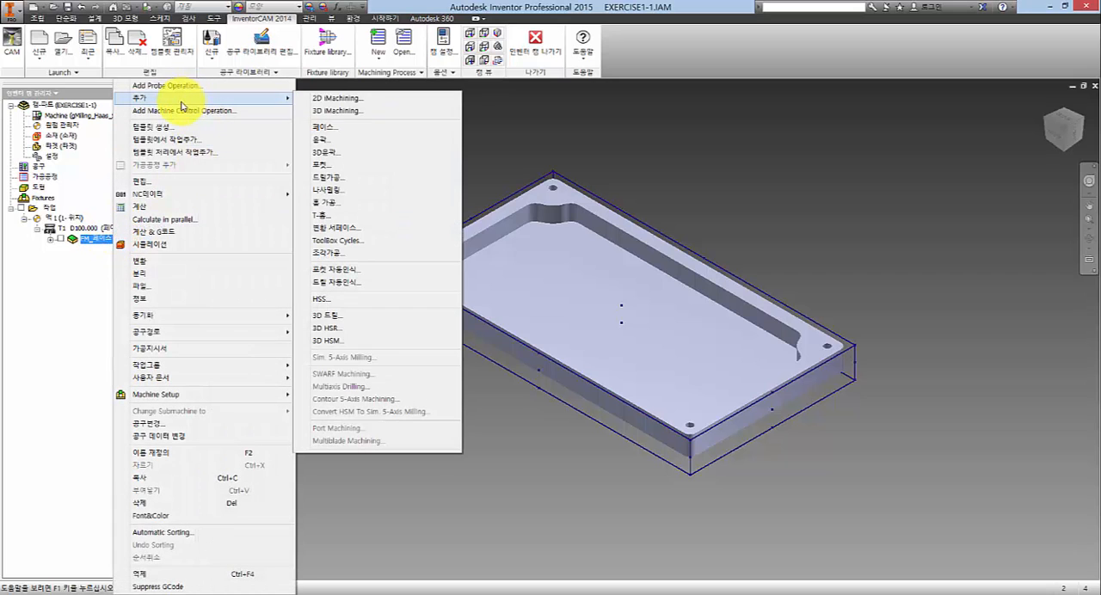
left_click(351, 182)
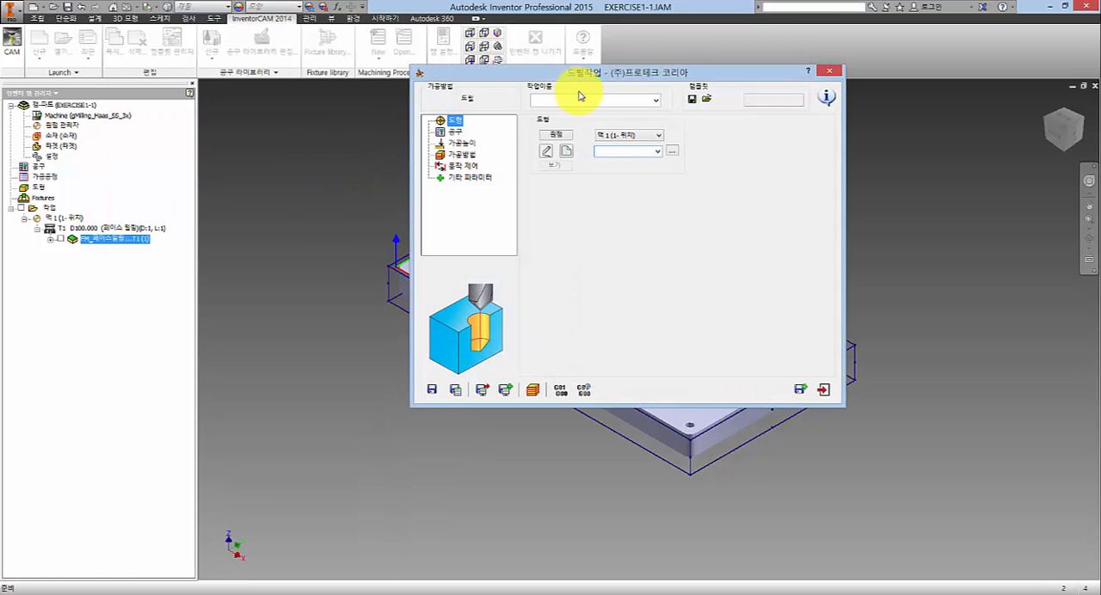
left_click_drag(575, 75, 478, 106)
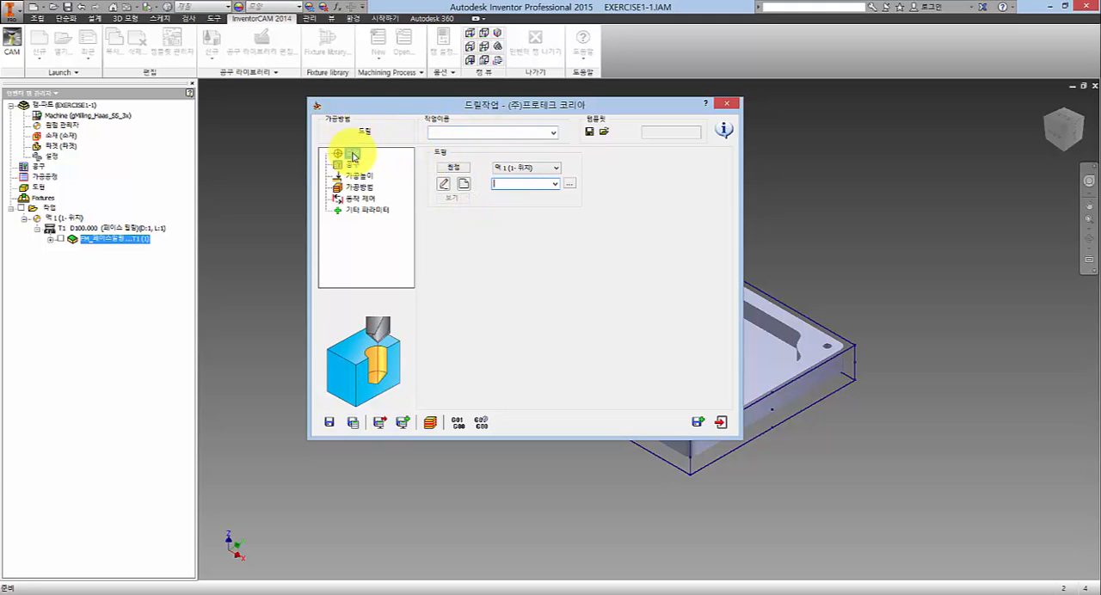
- Start a new XY drill geometry for the drilling operation
left_click(464, 187)
left_click_drag(462, 93, 266, 94)
double_click(276, 133)
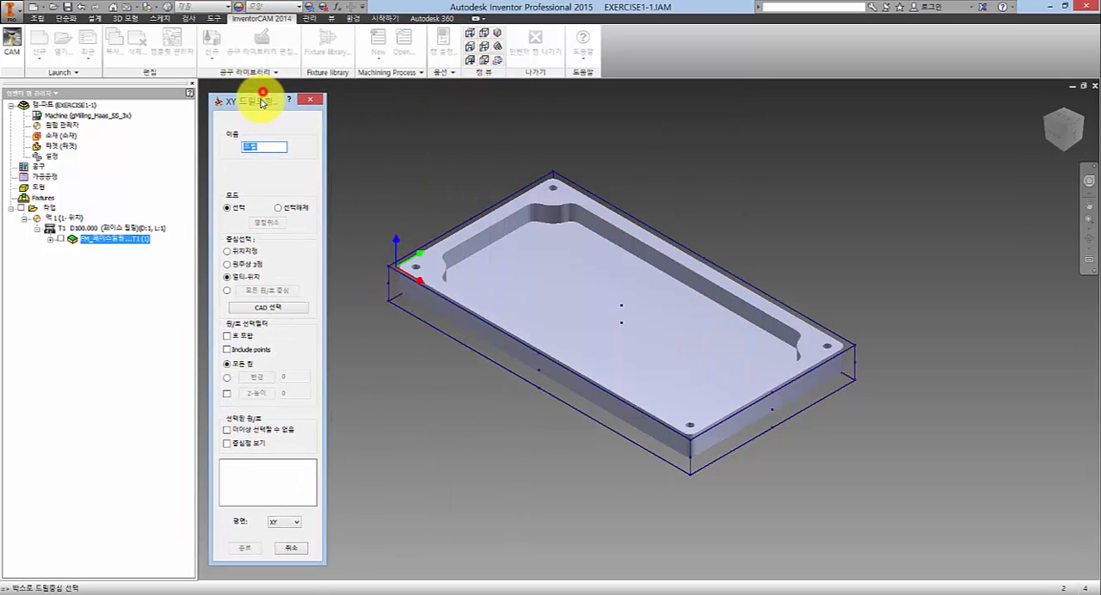
left_click(252, 304)
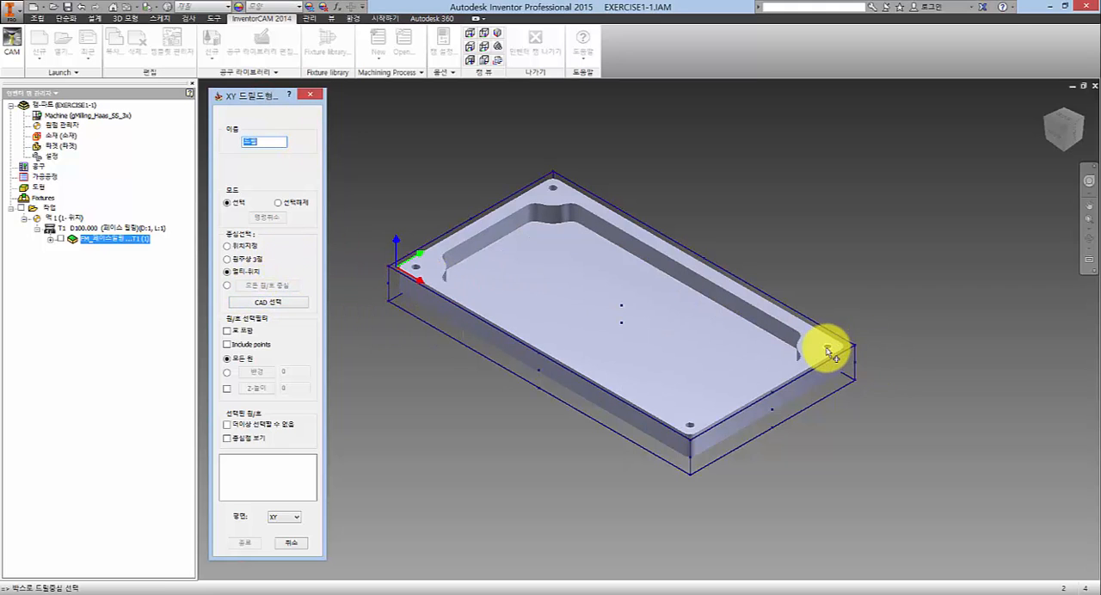
- Pick the corner hole nearest the coordinate origin as a drill centre
middle_click_drag(578, 392, 673, 323)
scroll(607, 258, "down", 5)
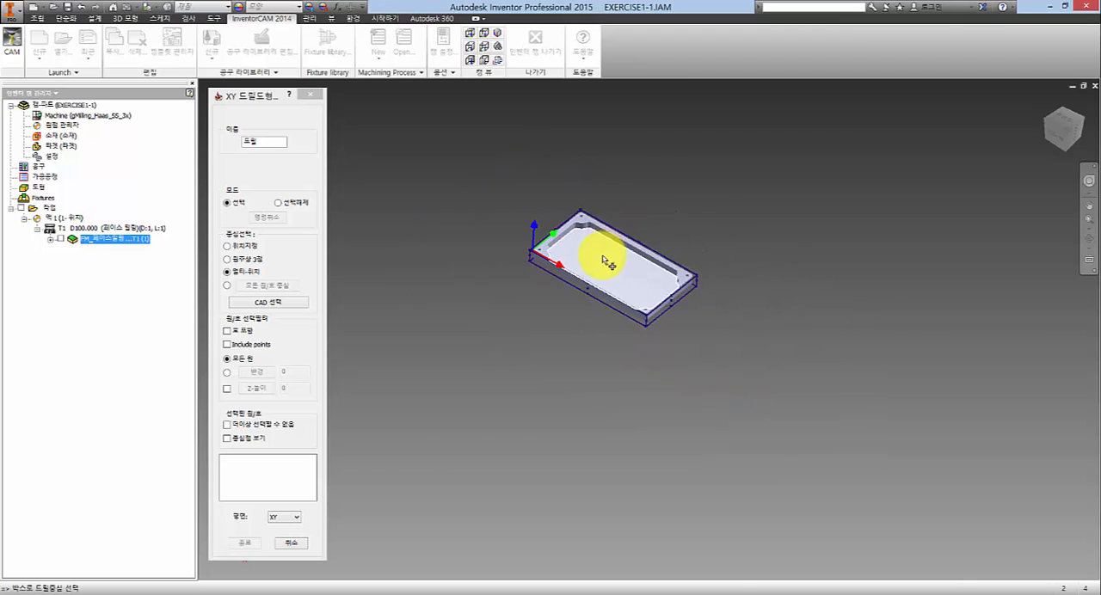
scroll(422, 236, "up", 7)
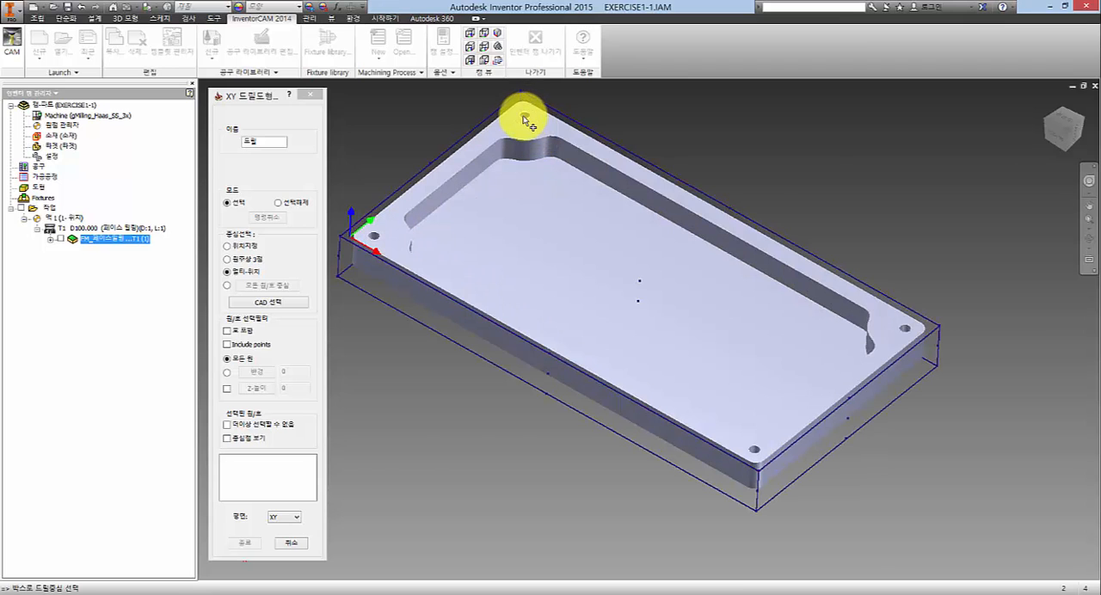
scroll(529, 120, "down", 3)
scroll(534, 125, "up", 5)
scroll(504, 258, "down", 5)
scroll(431, 241, "up", 2)
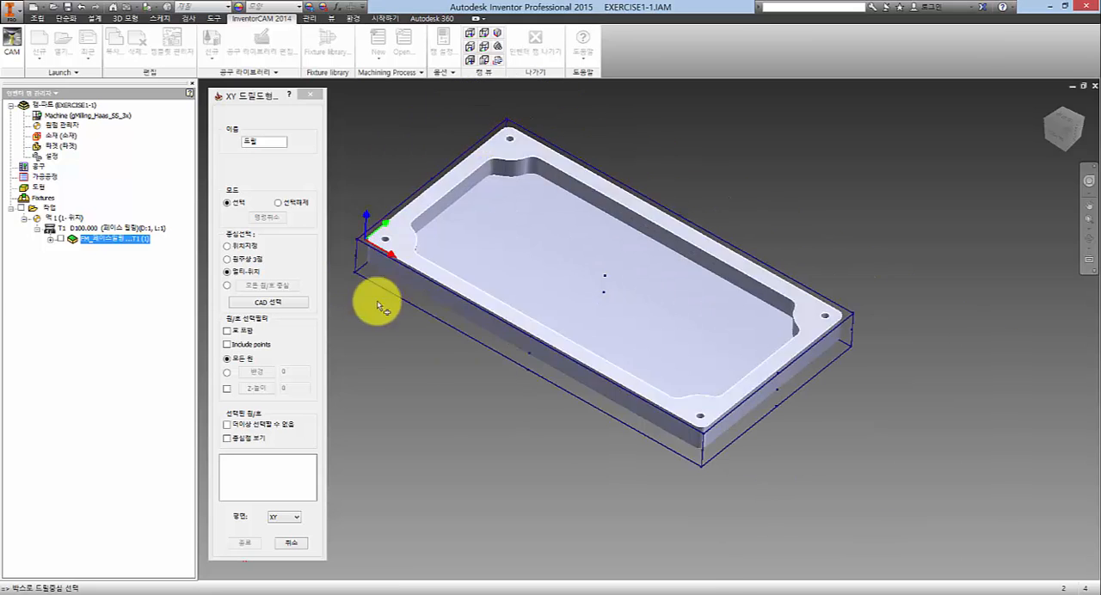
scroll(379, 303, "up", 8)
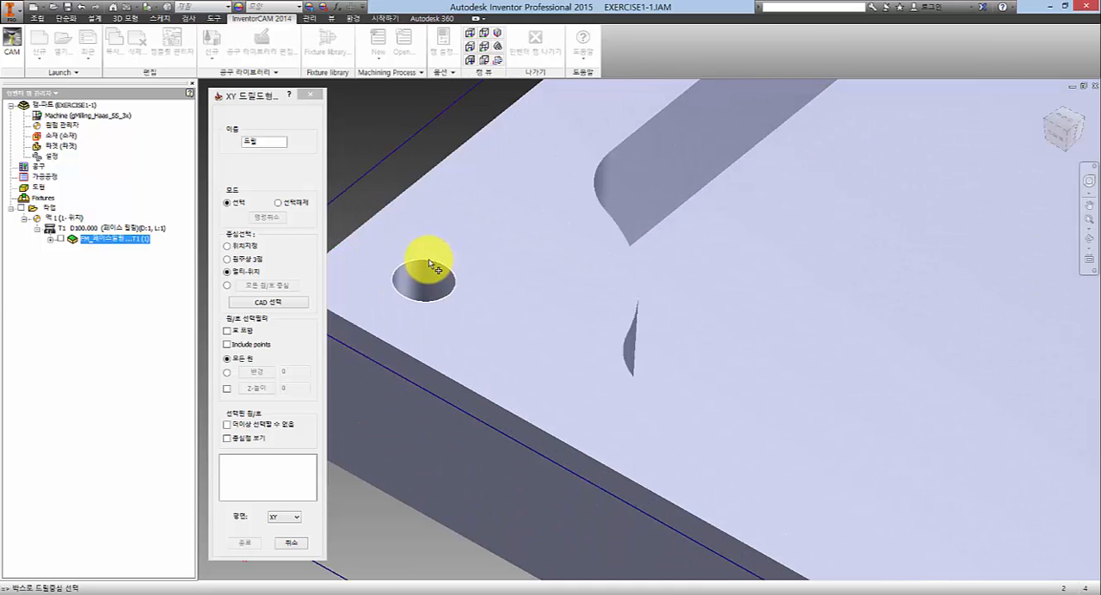
left_click(431, 263)
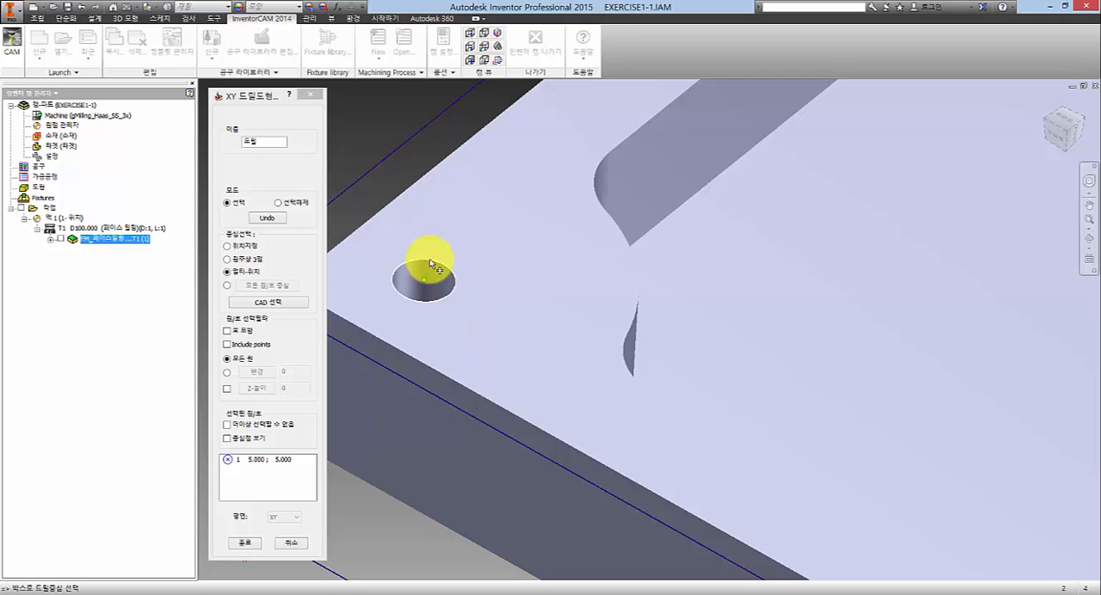
left_click(411, 276)
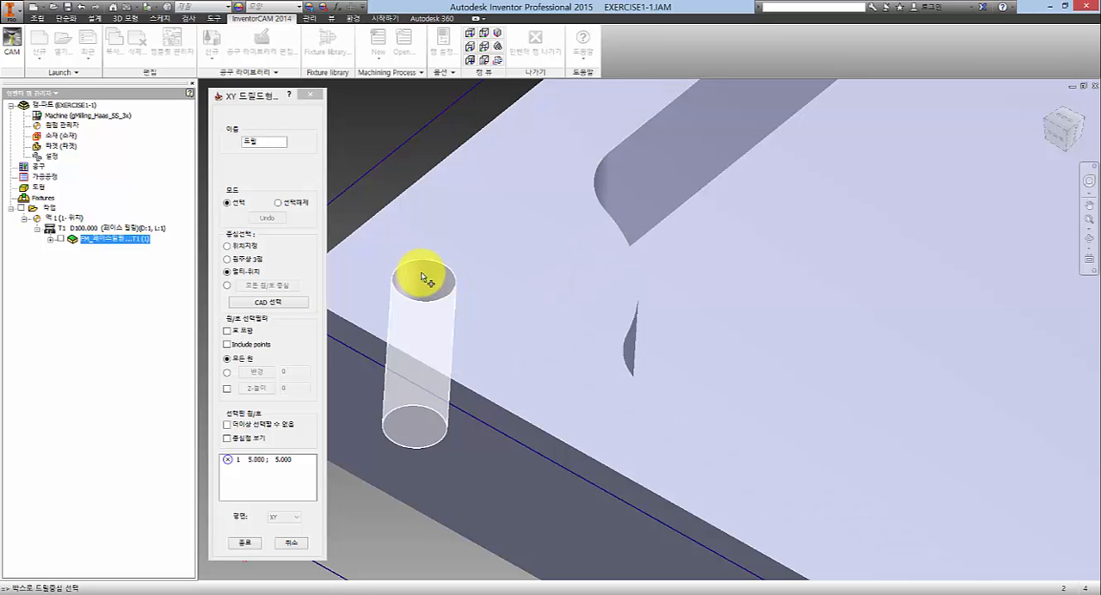
- Delete all picked drill centres and collect the four corner hole centres by picking the plate's top face
right_click(263, 463)
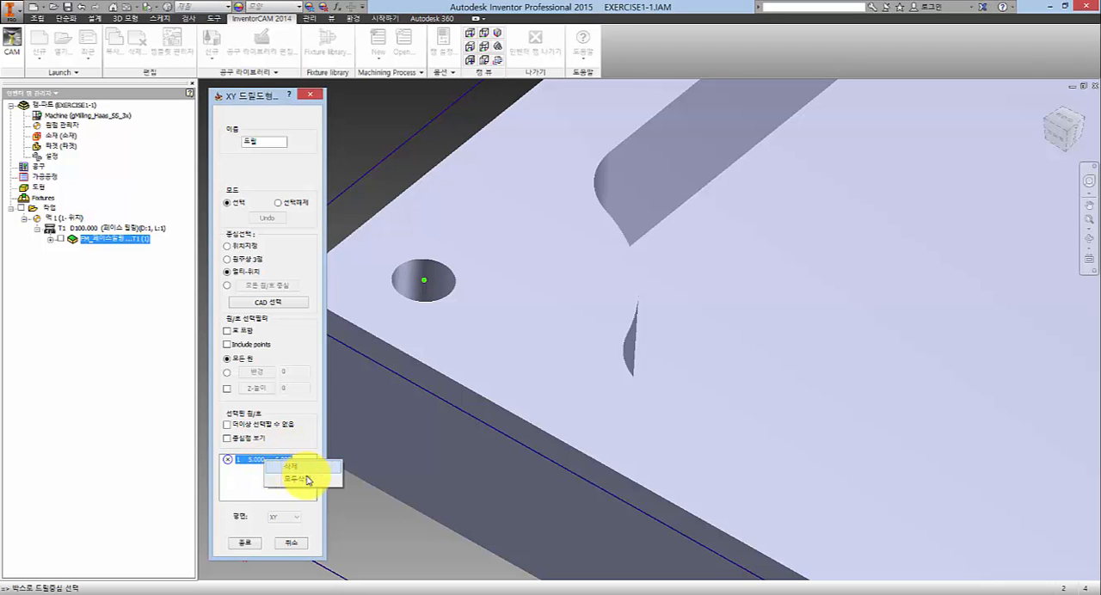
left_click(304, 479)
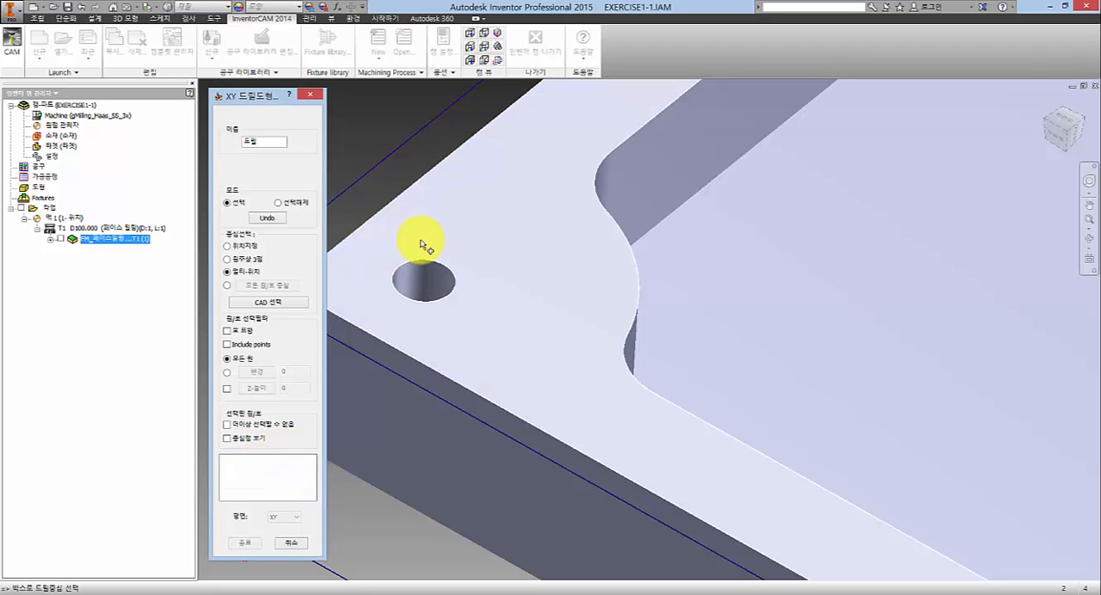
scroll(433, 268, "up", 8)
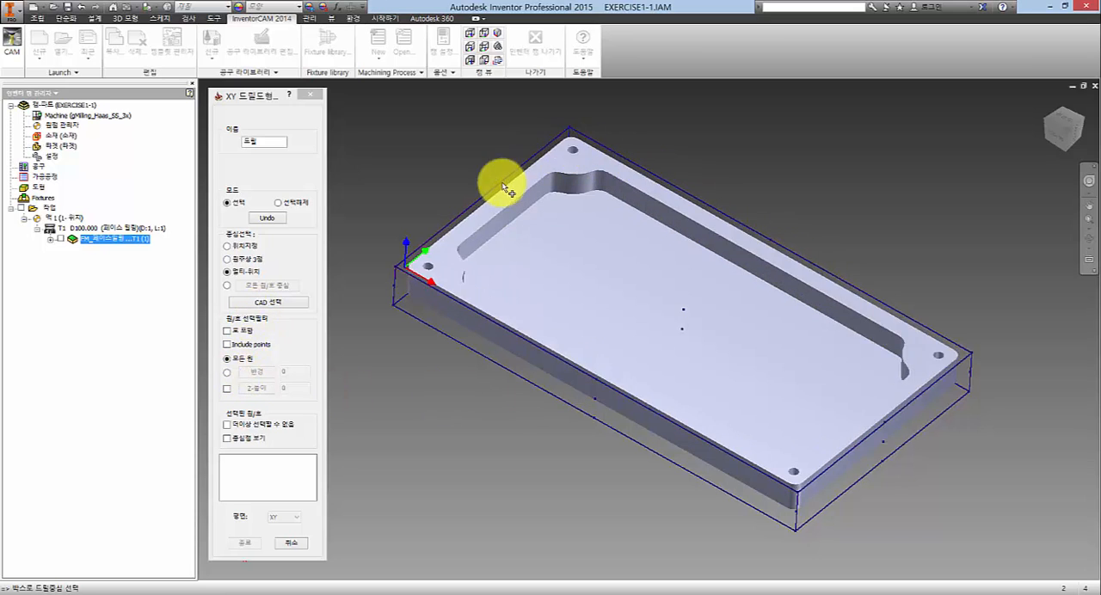
left_click(440, 241)
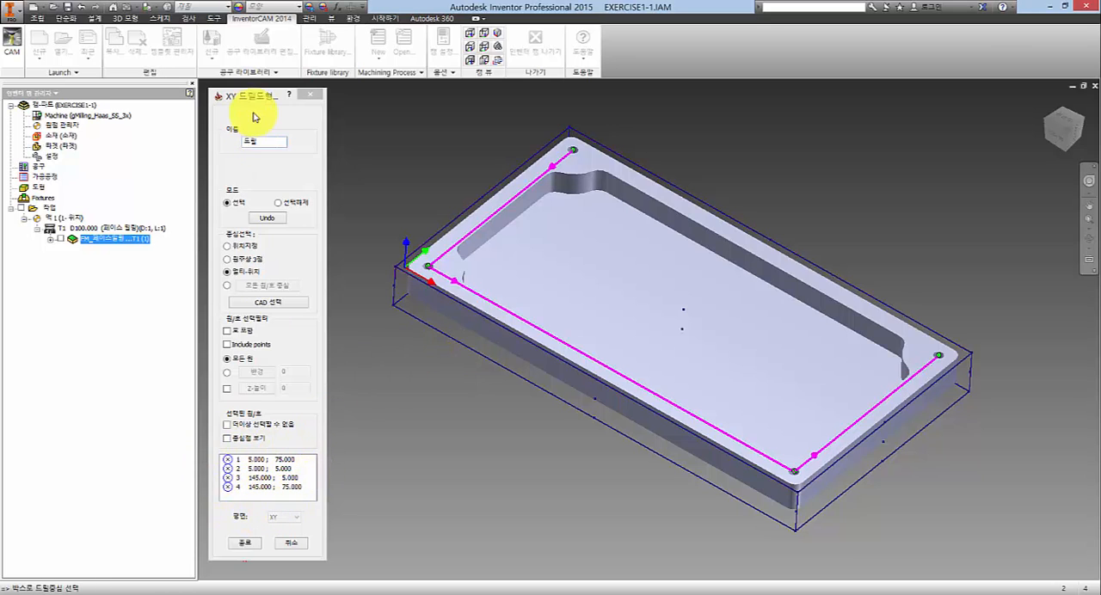
left_click_drag(254, 95, 275, 32)
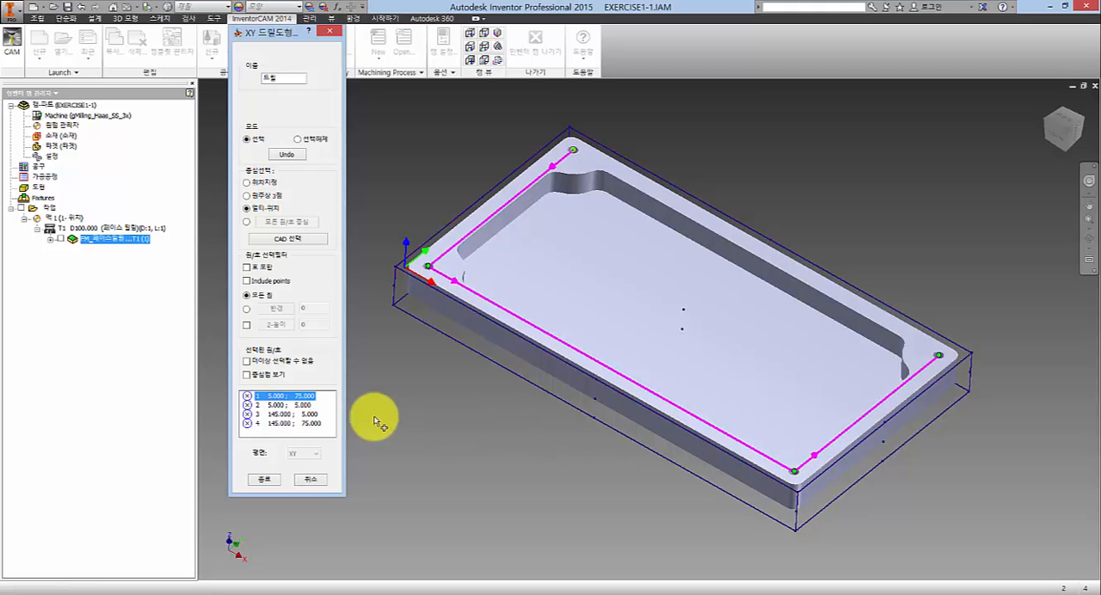
- Delete the drill centre at 145, 5 from the list and pick that corner hole again
right_click(280, 414)
left_click(307, 422)
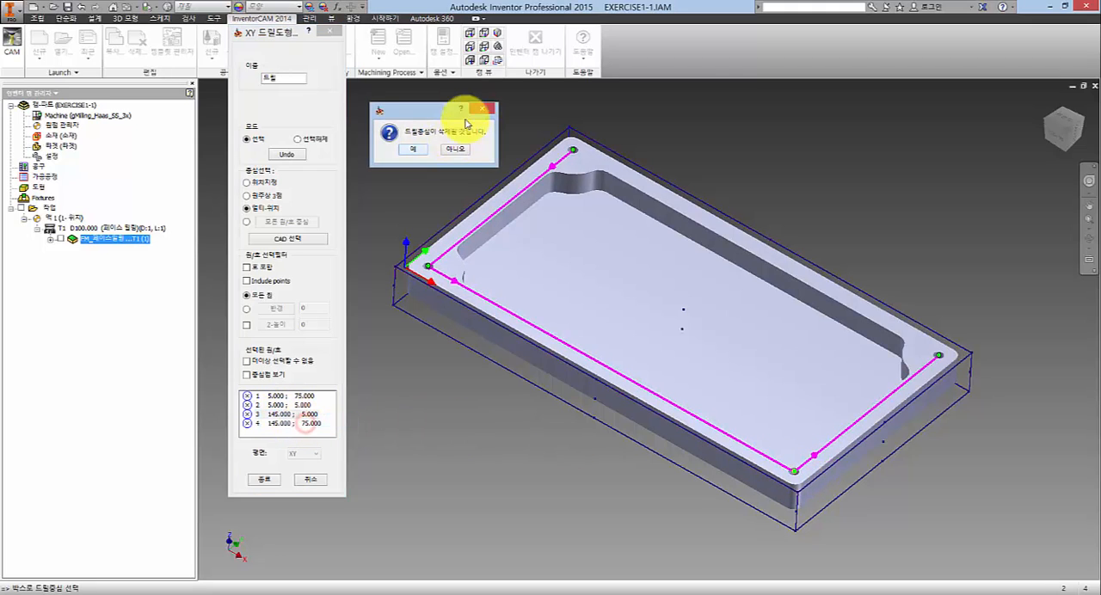
left_click(413, 150)
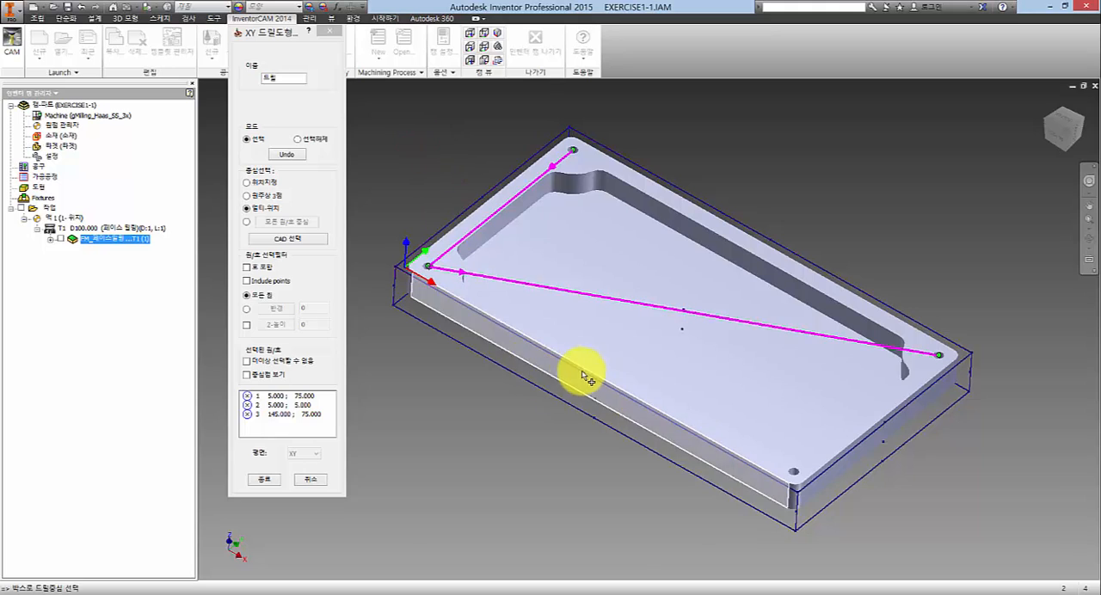
left_click(795, 474)
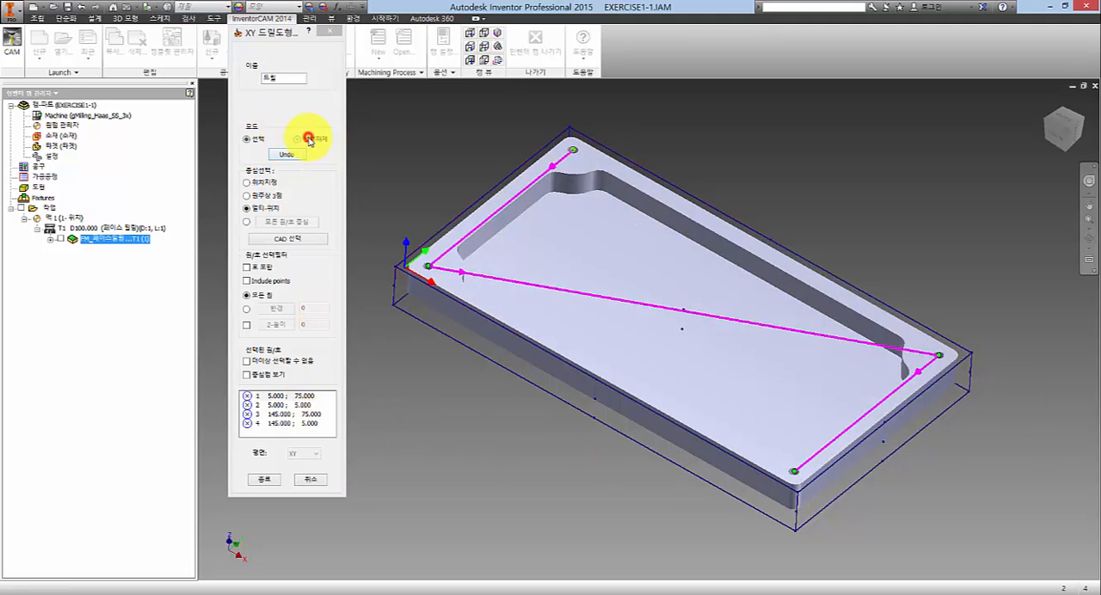
- Try undoing and redoing the last drill-centre pick, and discard the unsaved drill geometry
left_click(289, 155)
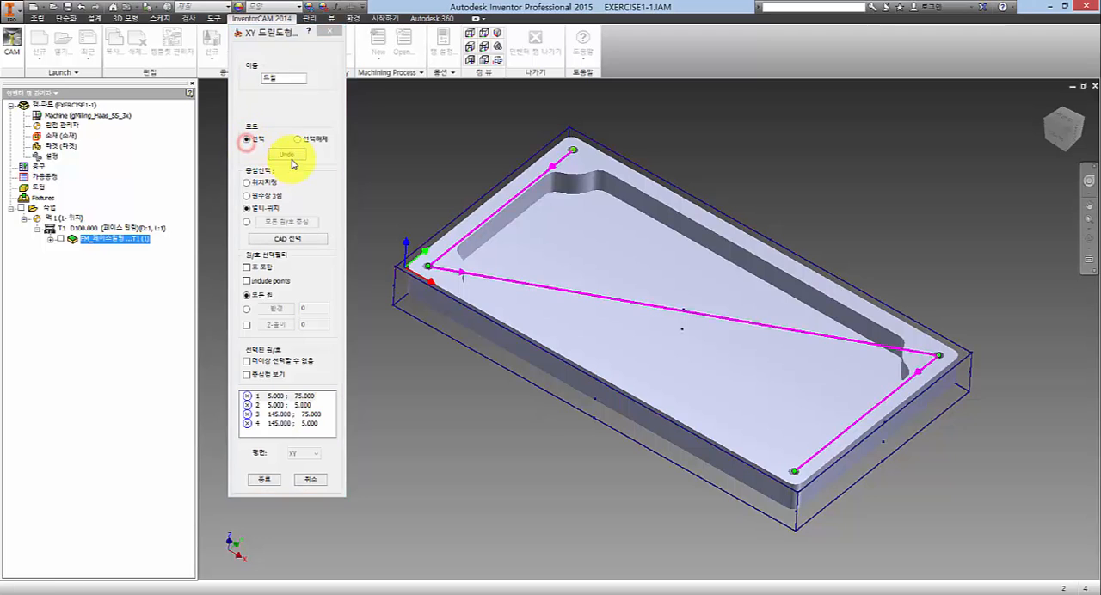
left_click(292, 155)
left_click(292, 155)
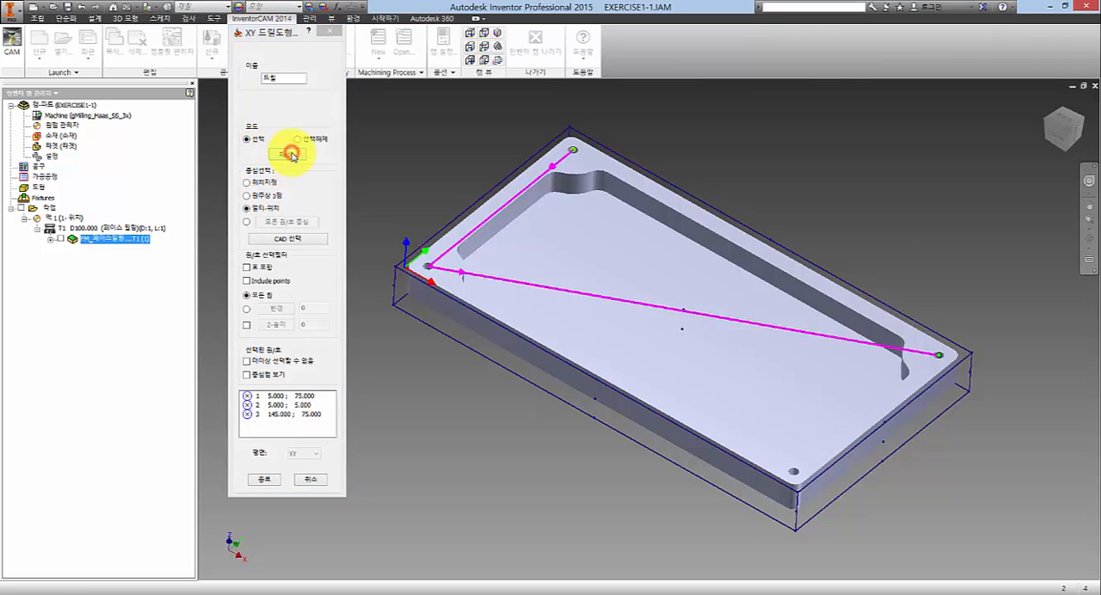
left_click(292, 155)
left_click(294, 154)
left_click(286, 152)
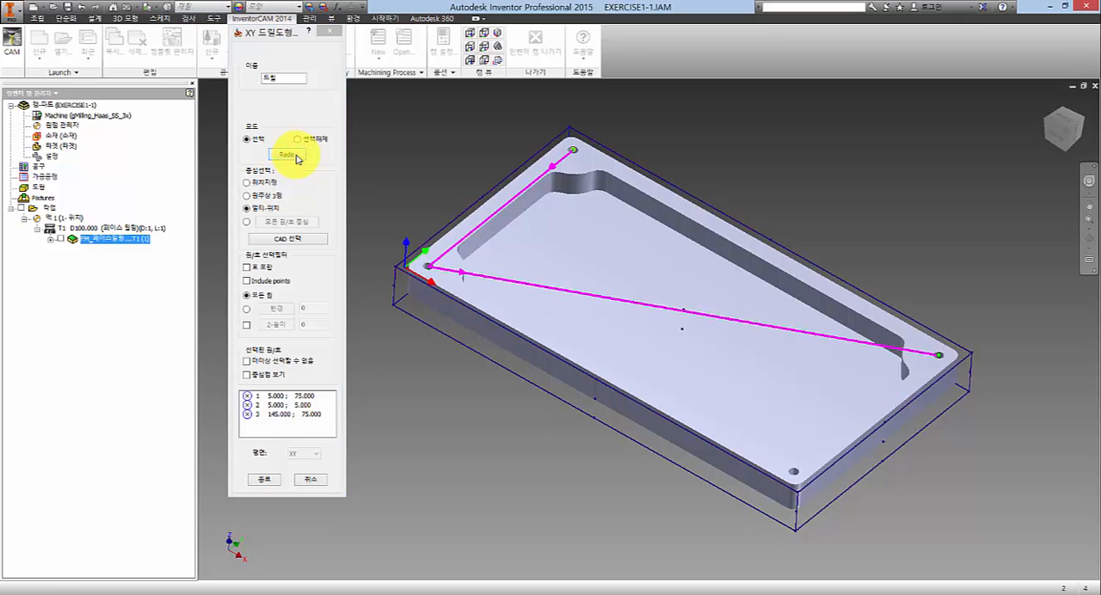
left_click(281, 441)
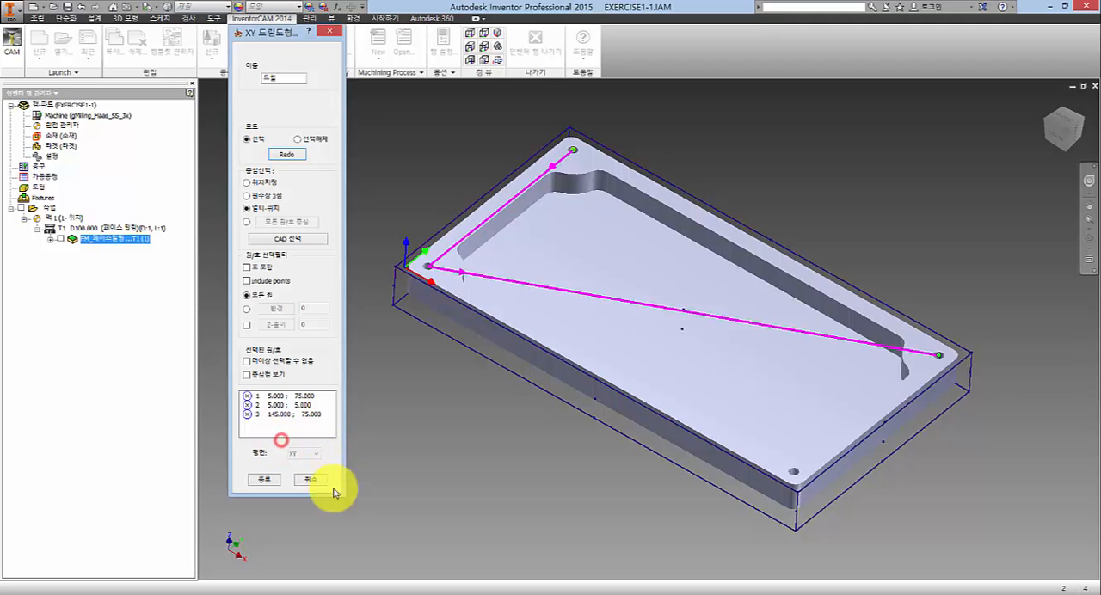
left_click(311, 480)
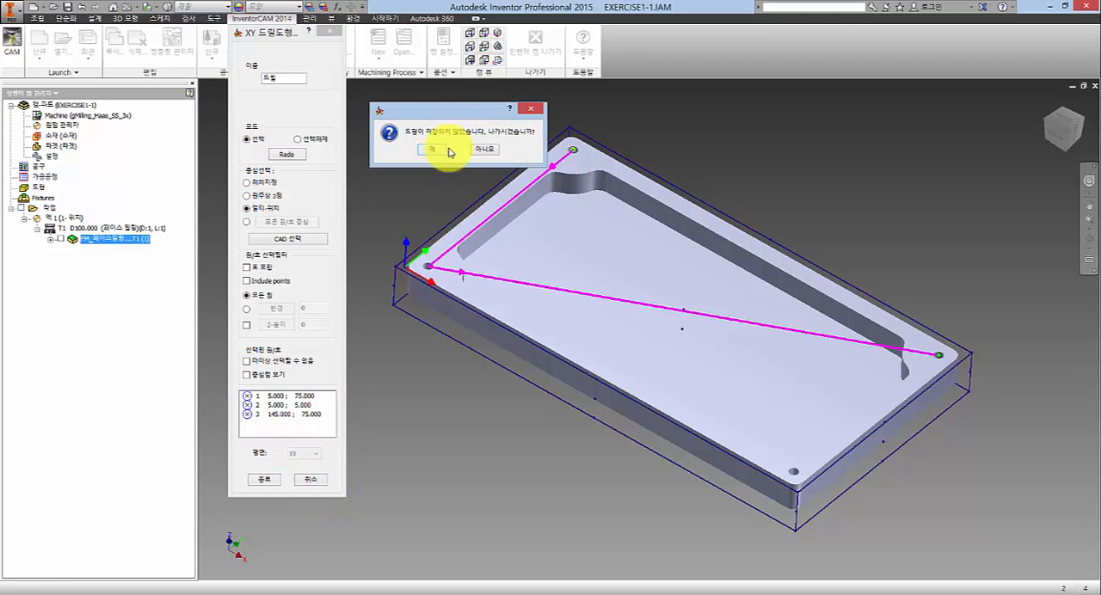
left_click(435, 152)
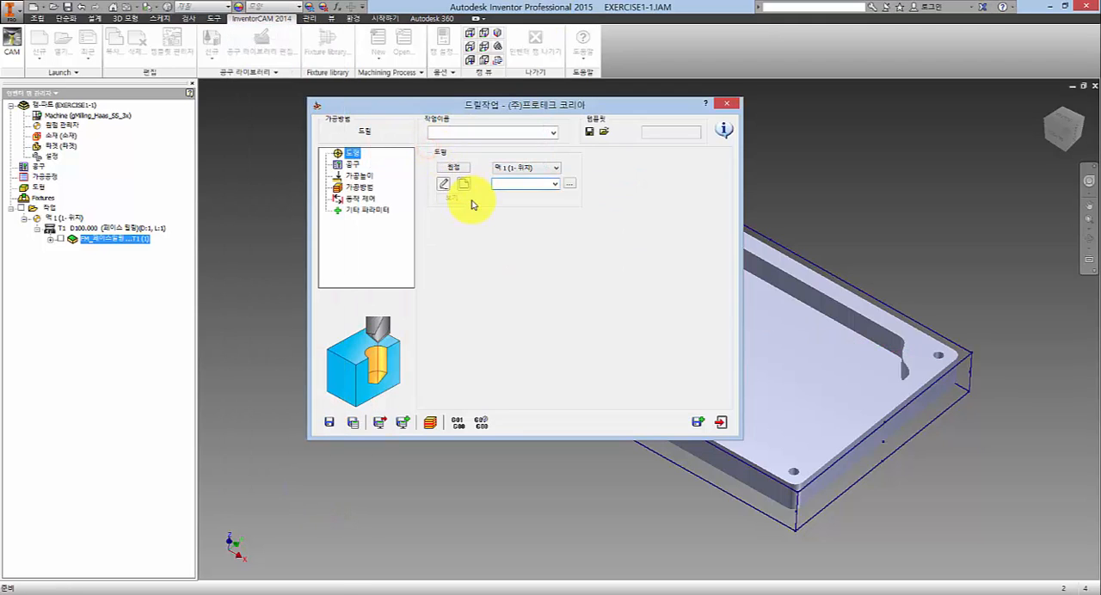
- Define a new drill geometry from the four corner holes by picking the plate's top face, and accept it
left_click(455, 181)
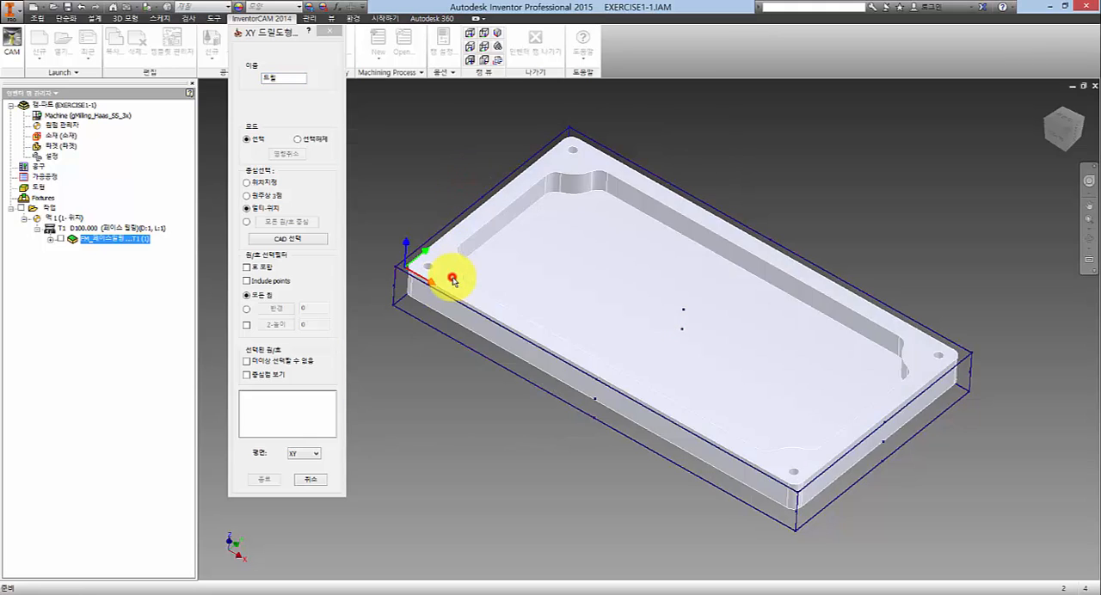
left_click(455, 294)
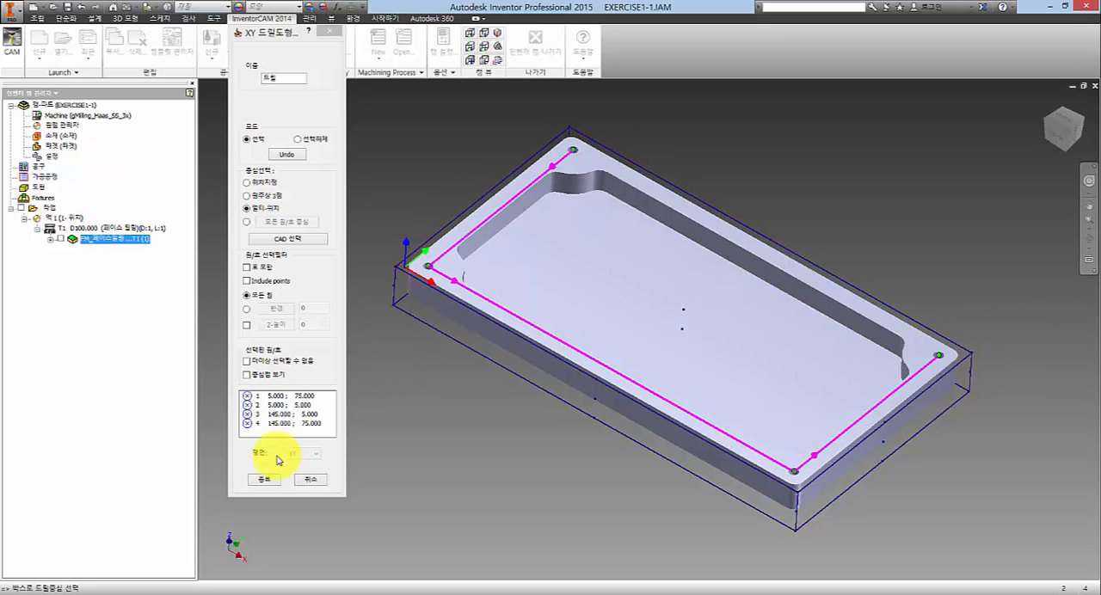
left_click(262, 480)
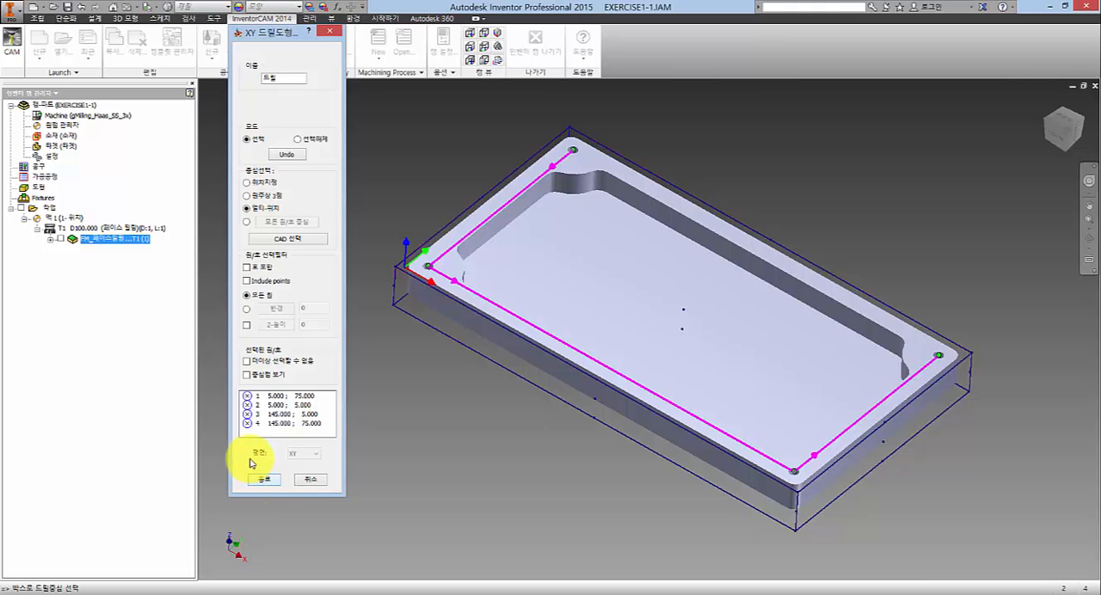
left_click(268, 483)
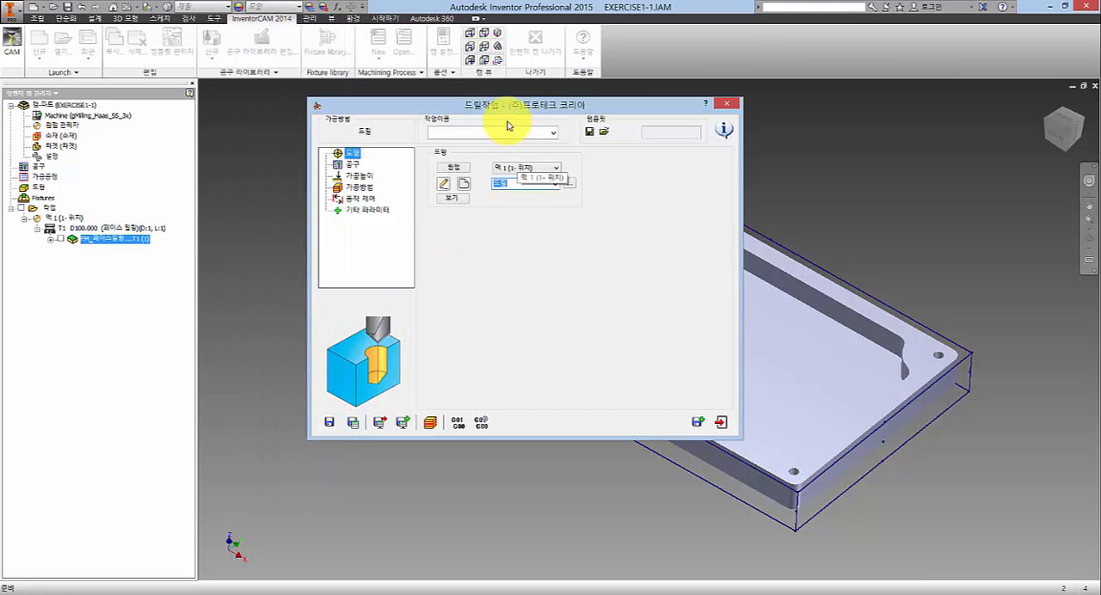
- Add a new drill-type tool to the tool table for the drilling operation
left_click_drag(483, 100, 402, 89)
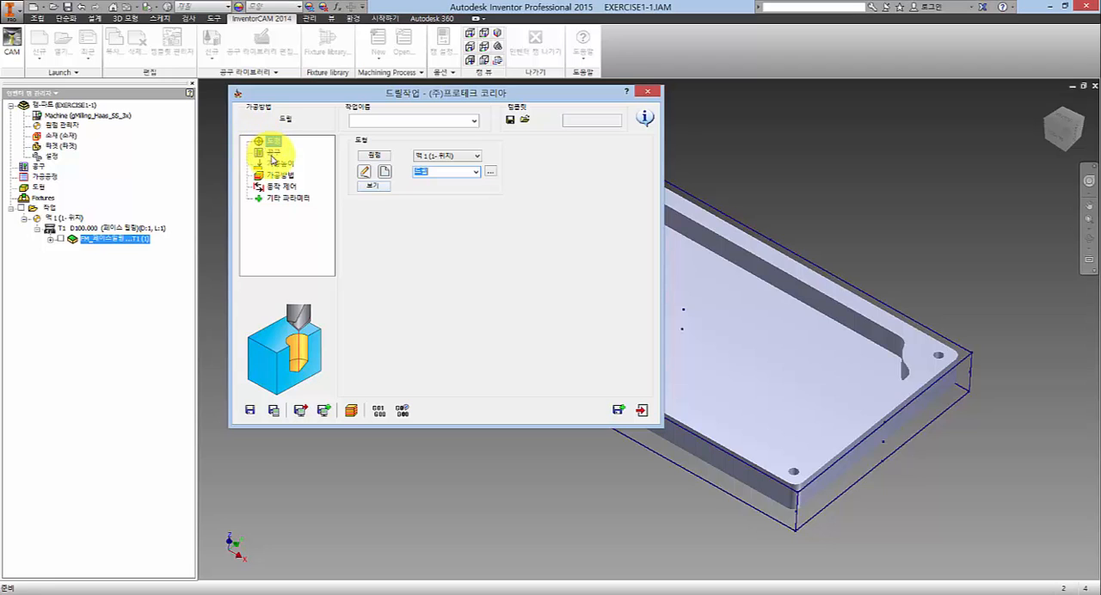
left_click(272, 153)
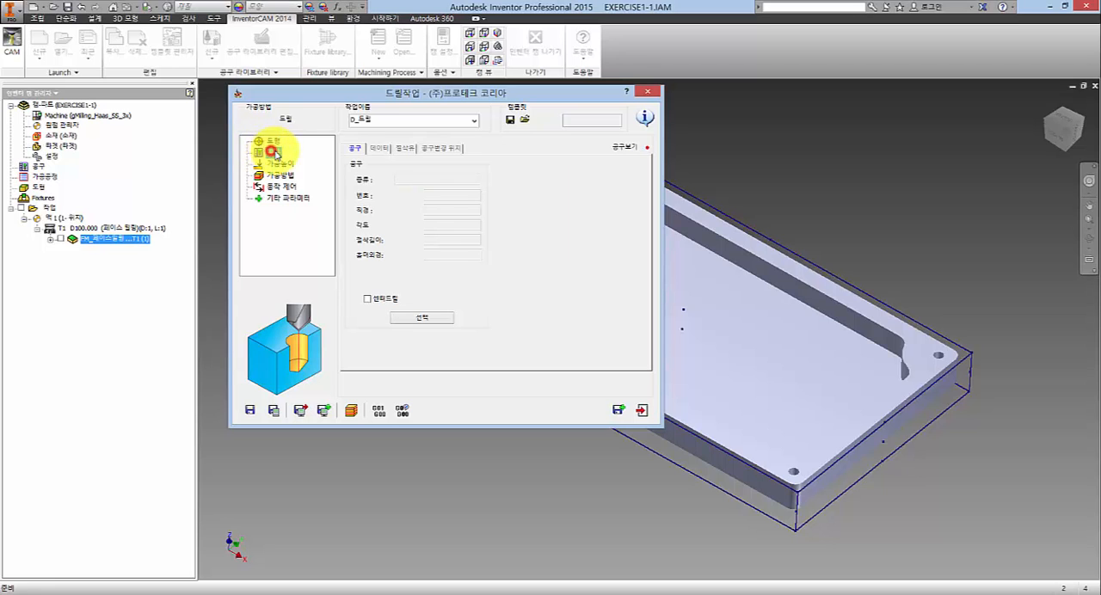
left_click(419, 320)
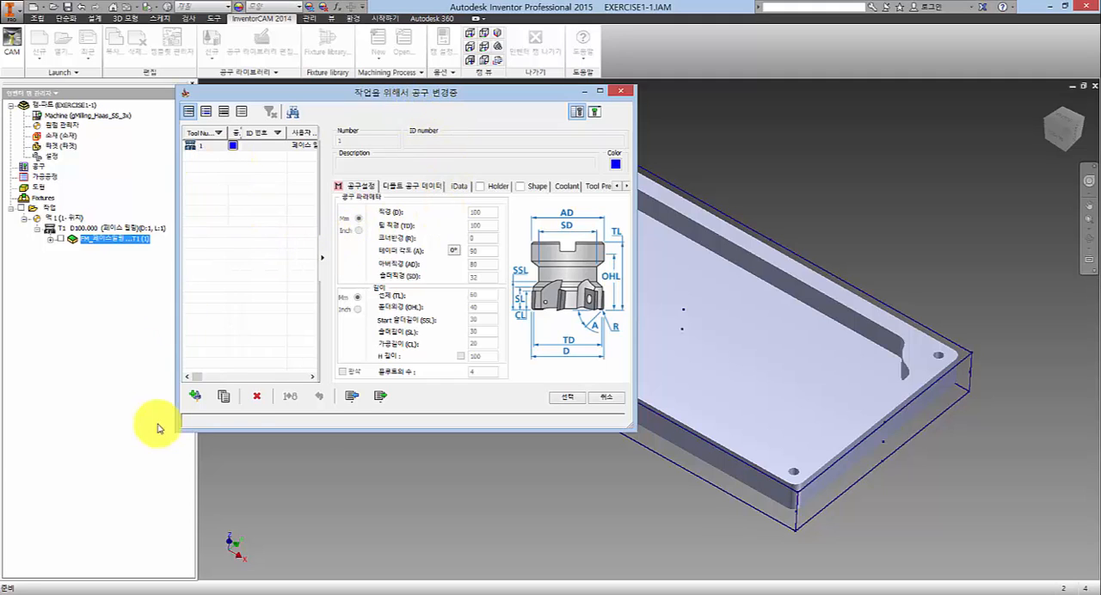
left_click(196, 397)
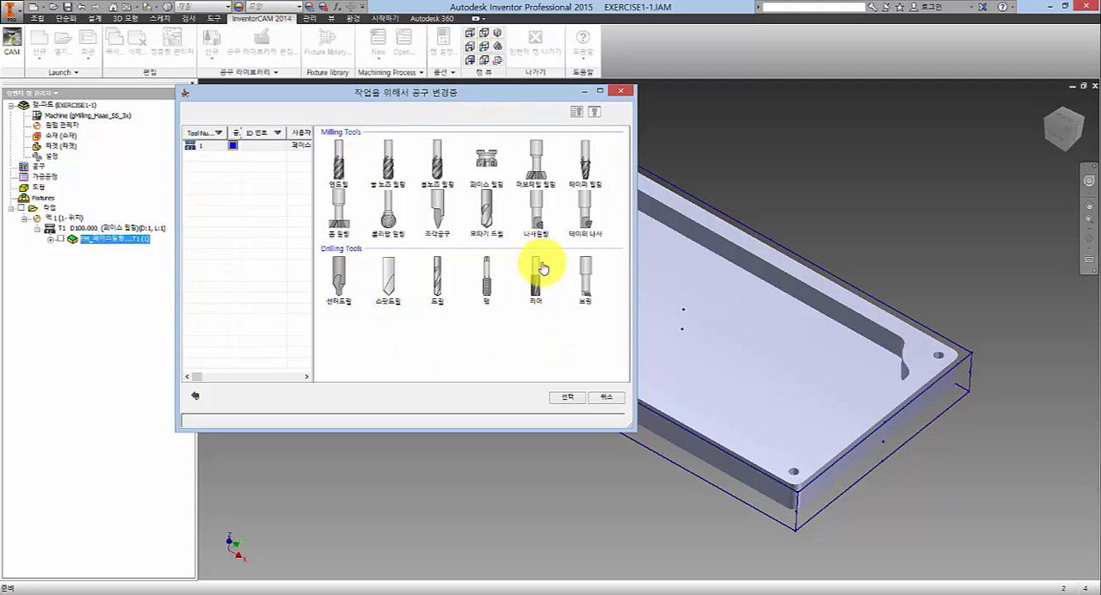
left_click(437, 284)
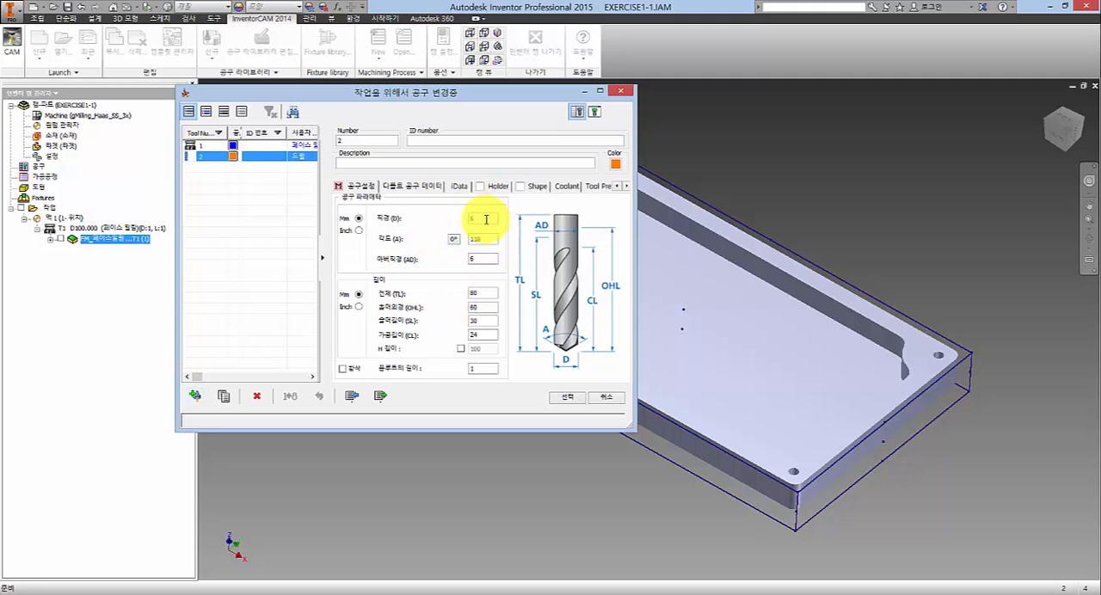
left_click(487, 215)
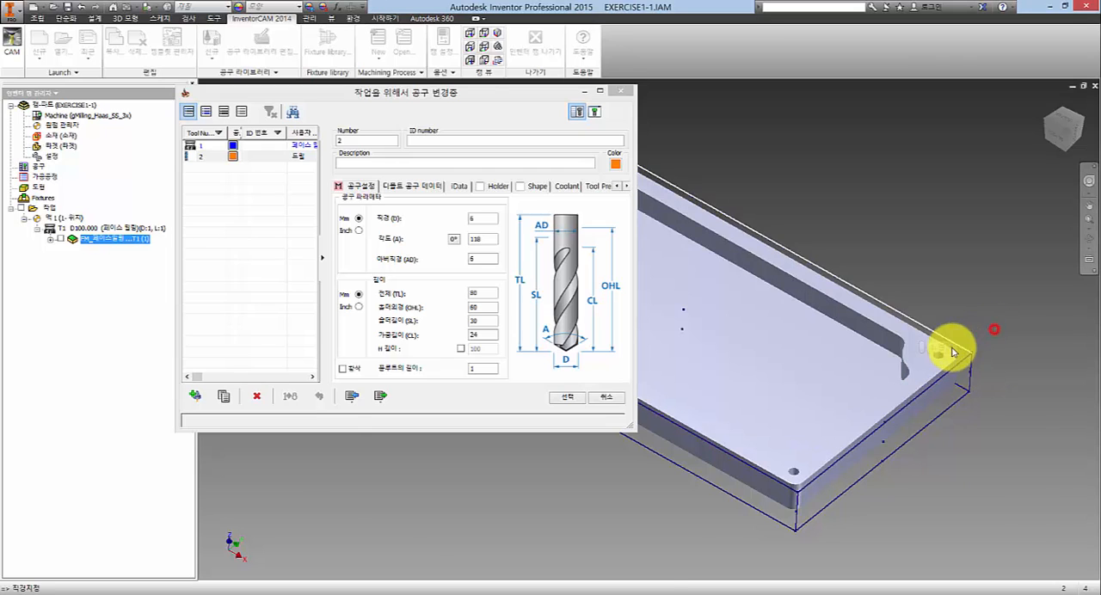
scroll(951, 366, "down", 2)
scroll(957, 368, "down", 2)
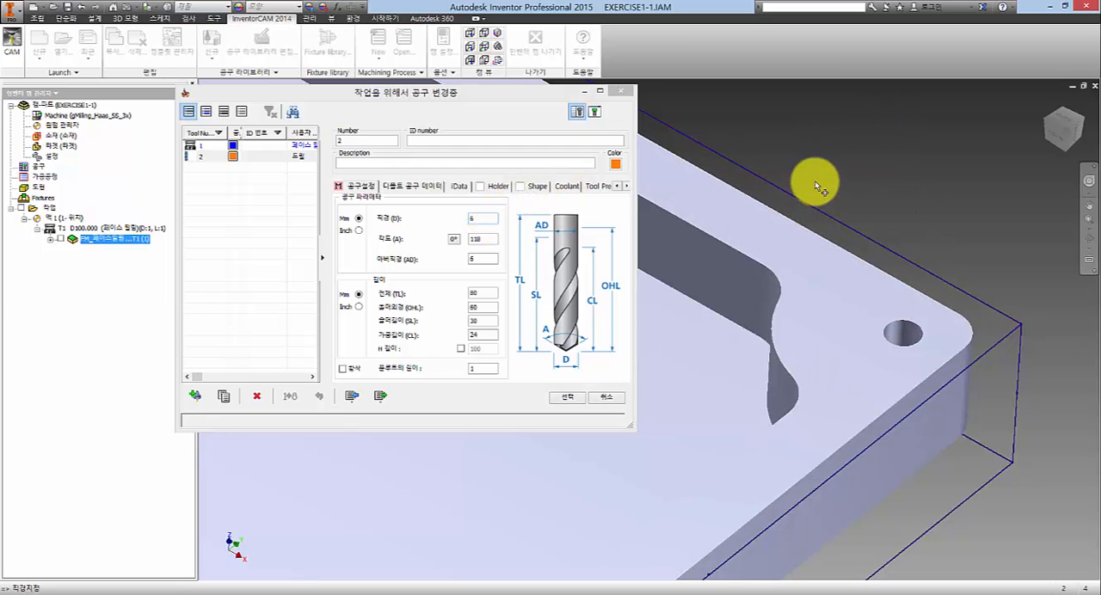
scroll(815, 179, "down", 4)
scroll(691, 168, "down", 3)
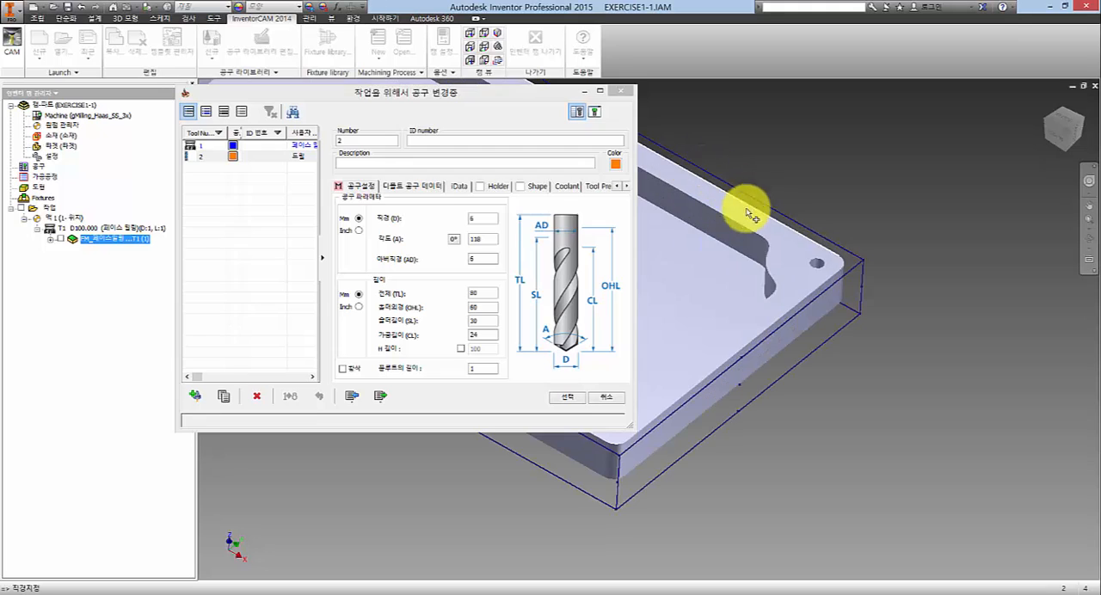
left_click(483, 219)
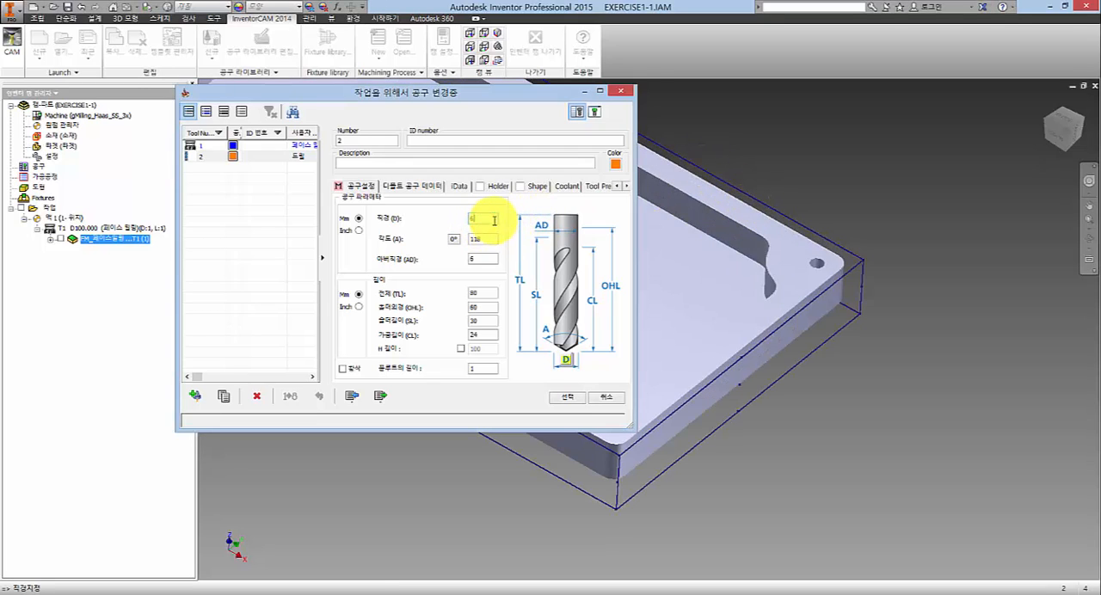
left_click(484, 254)
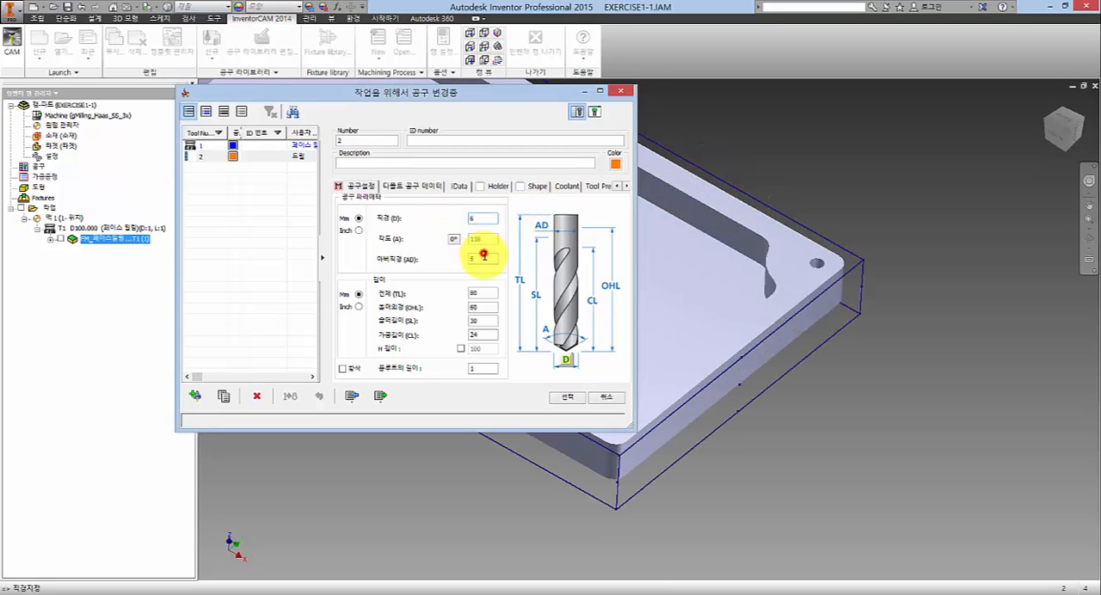
left_click(481, 214)
left_click(486, 259)
left_click(487, 220)
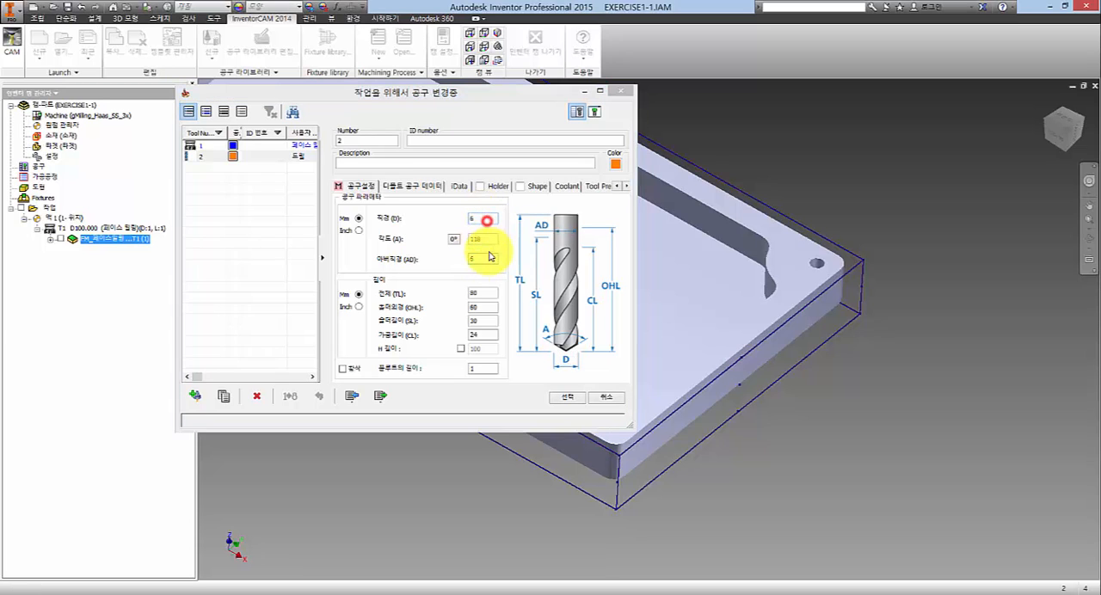
left_click(481, 214)
left_click(483, 217)
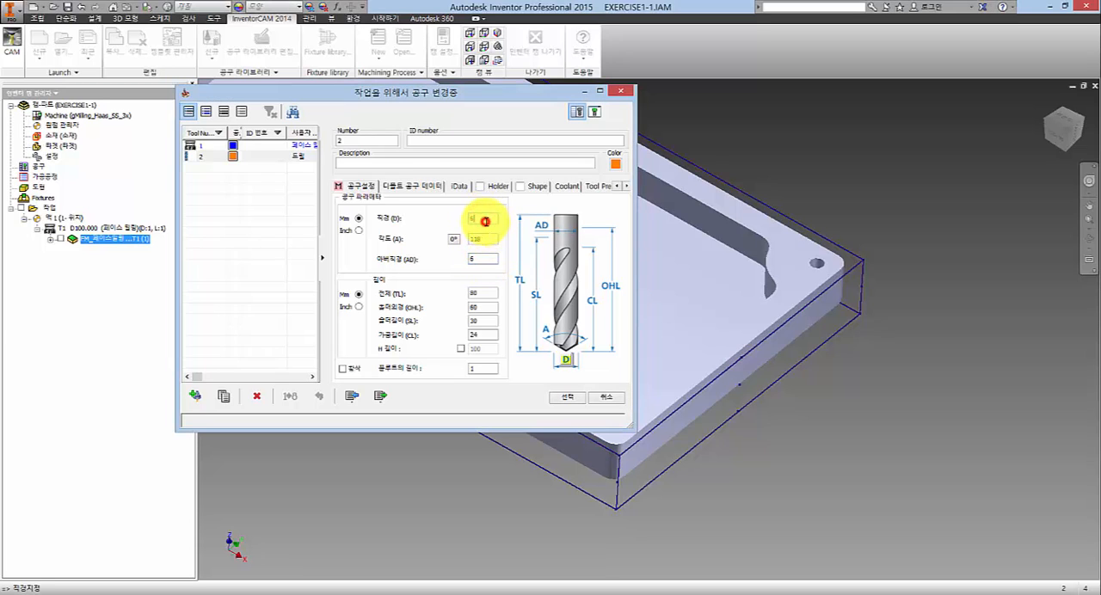
left_click(479, 221)
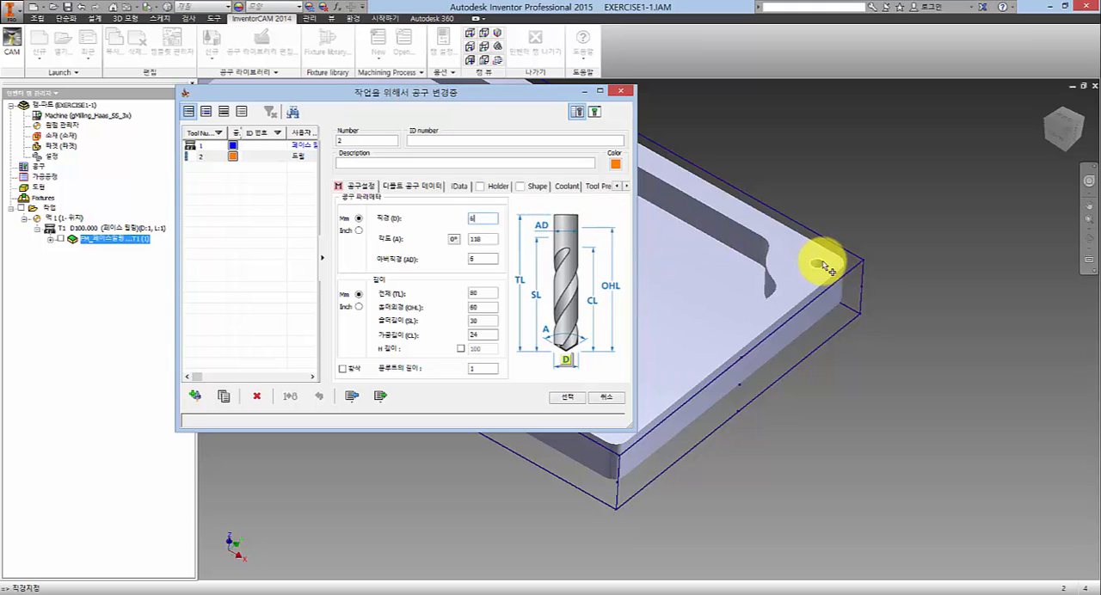
- Set the drill tool's diameter to 3.3 mm by picking the corner hole's circular edge in the model
left_click(860, 221)
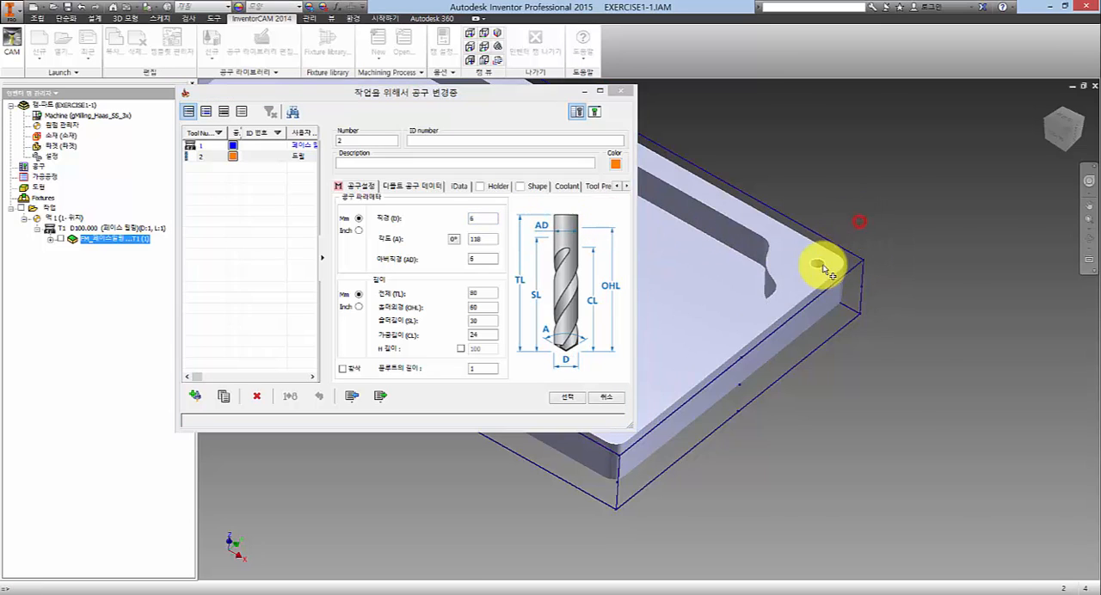
scroll(824, 269, "down", 7)
scroll(770, 185, "up", 2)
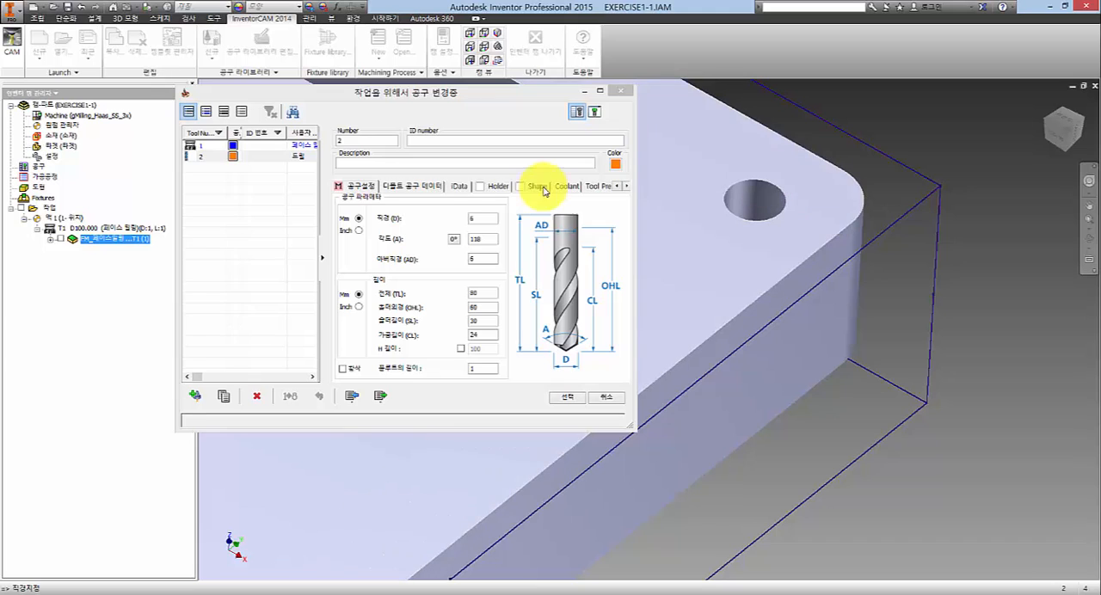
left_click(485, 218)
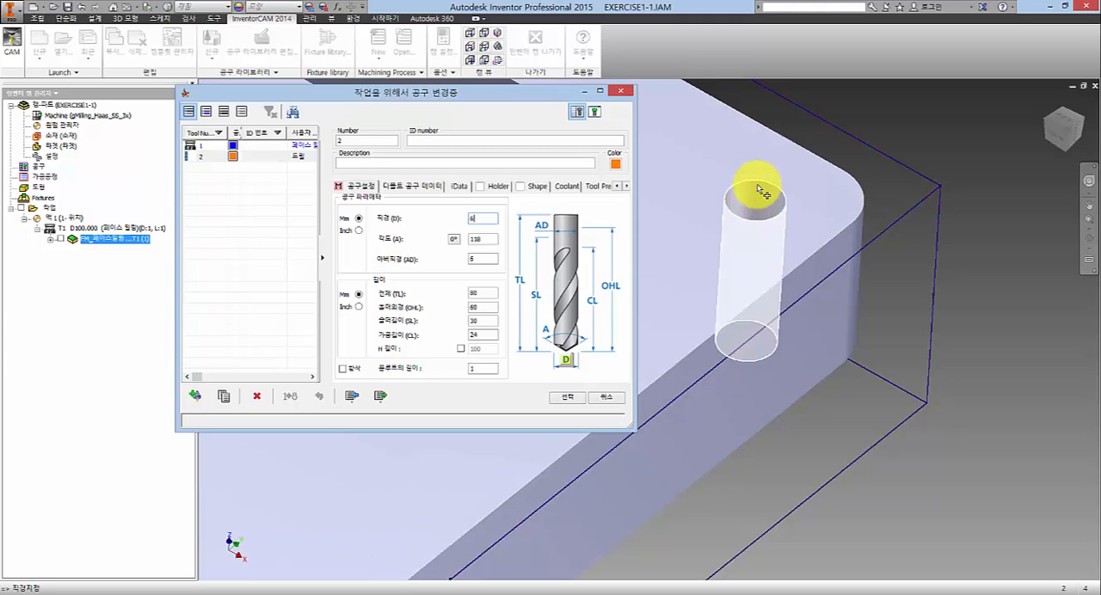
left_click(762, 193)
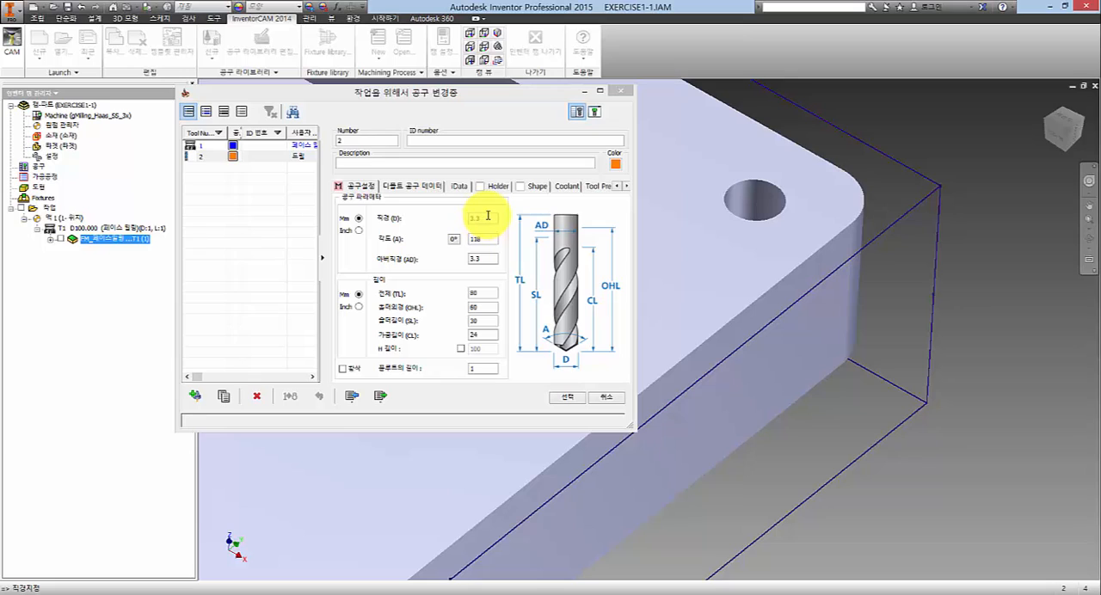
- Review the drill's diameters and default feed and spin data, and assign the drill tool to the operation
left_click(488, 220)
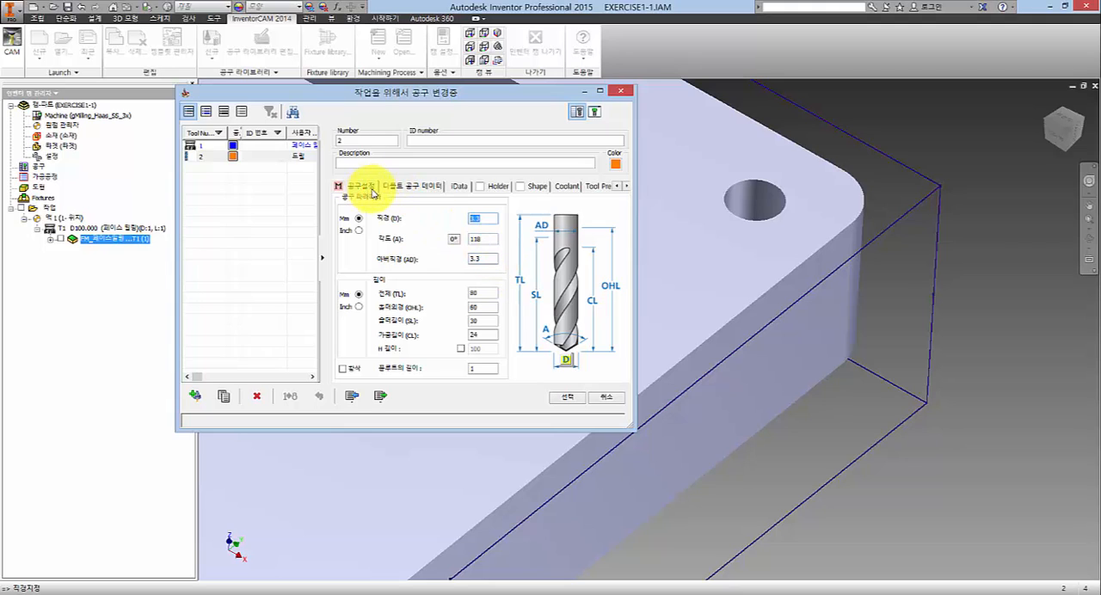
left_click(488, 255)
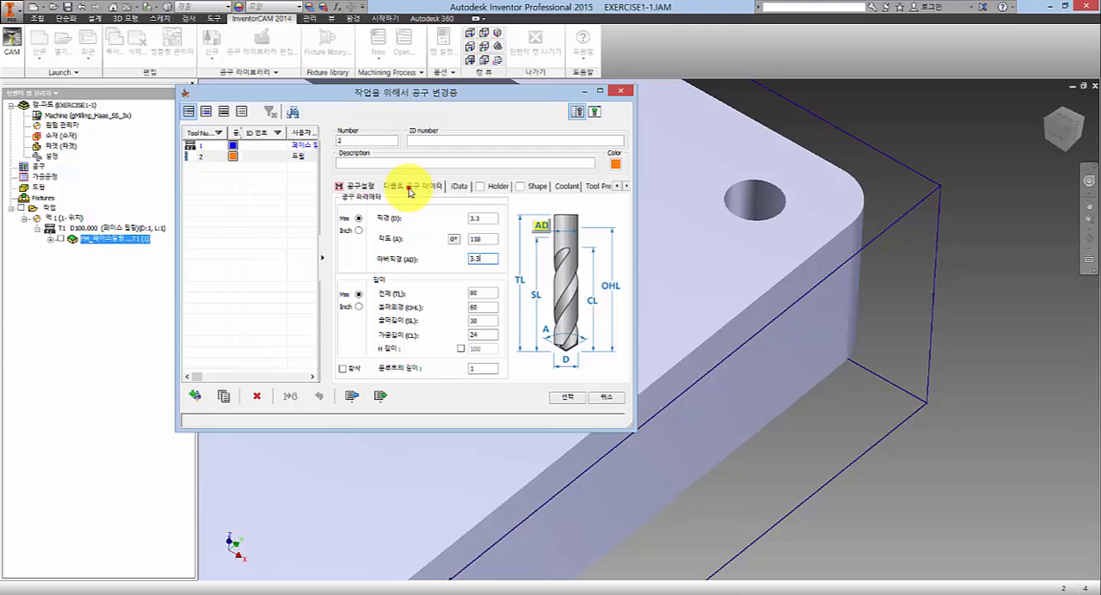
left_click(411, 187)
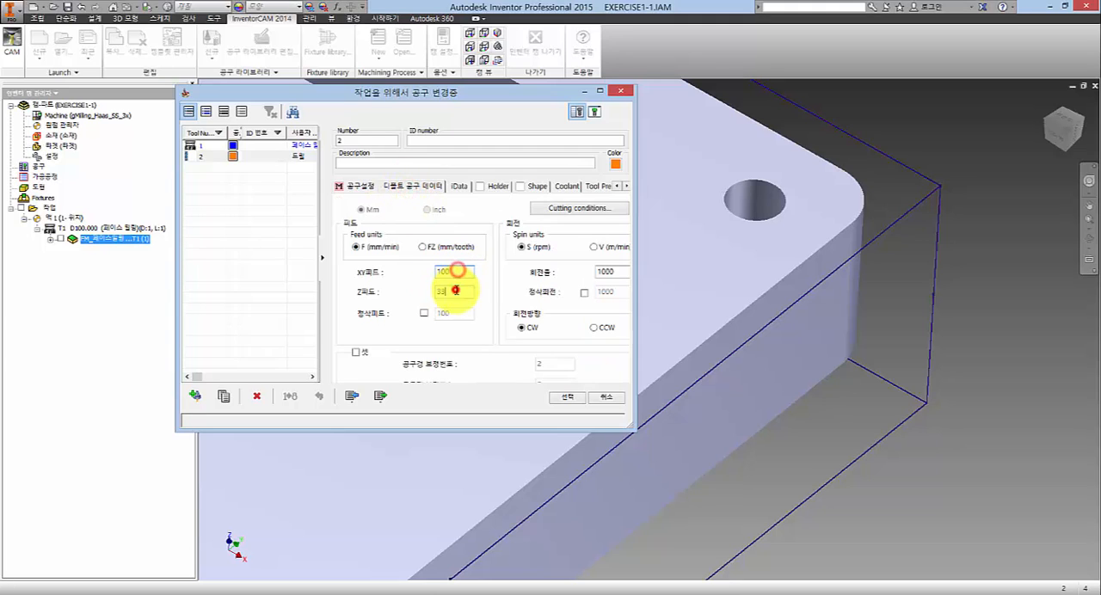
left_click(362, 188)
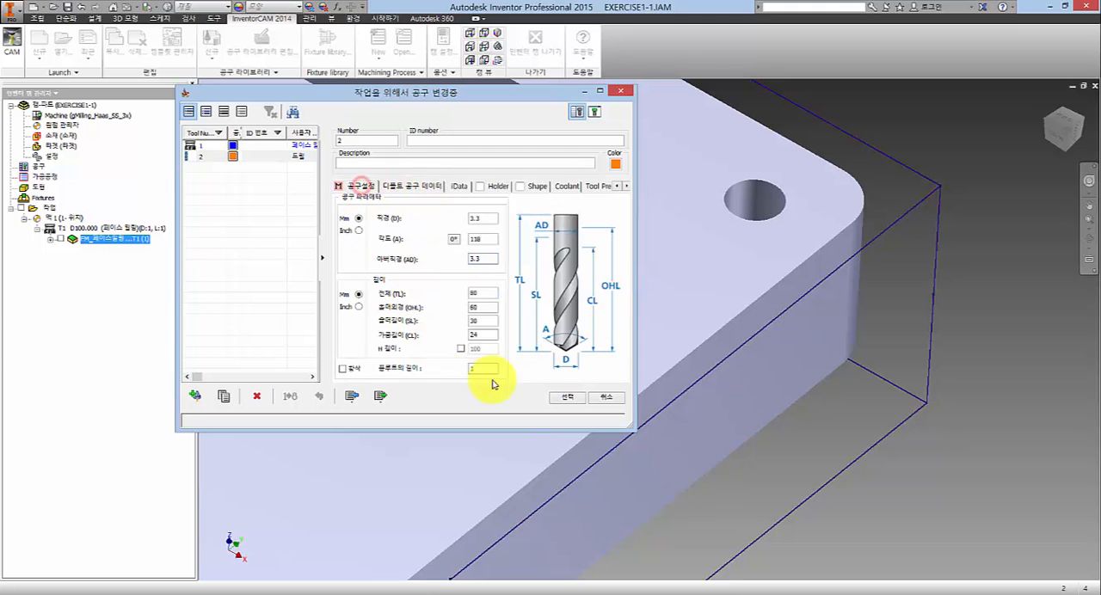
left_click(567, 396)
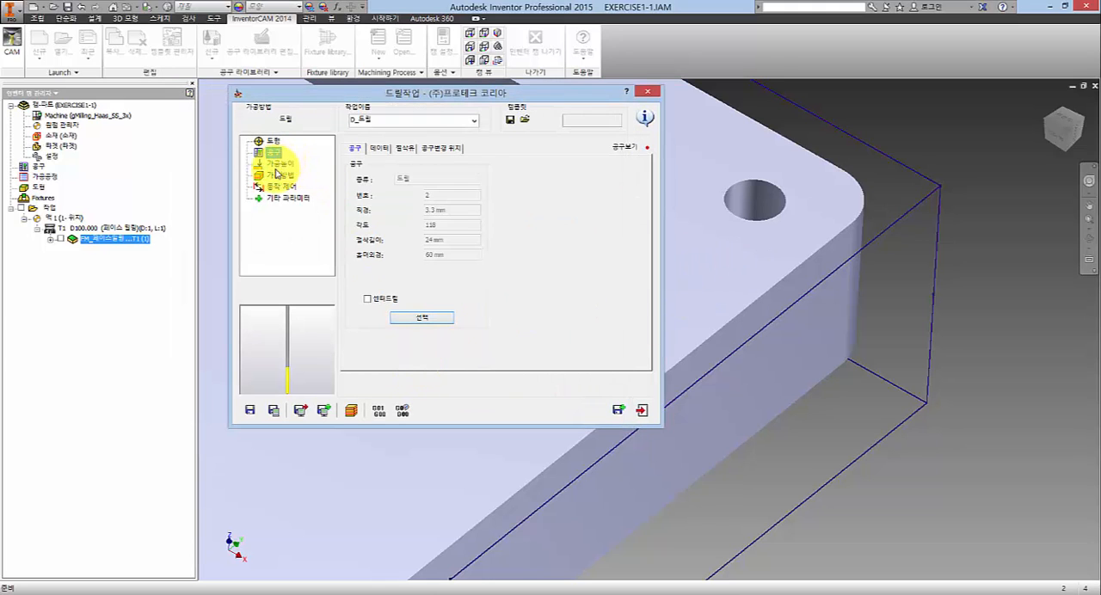
- In the drilling operation's machining levels, set the depth type to full diameter (전체직경)
left_click(275, 166)
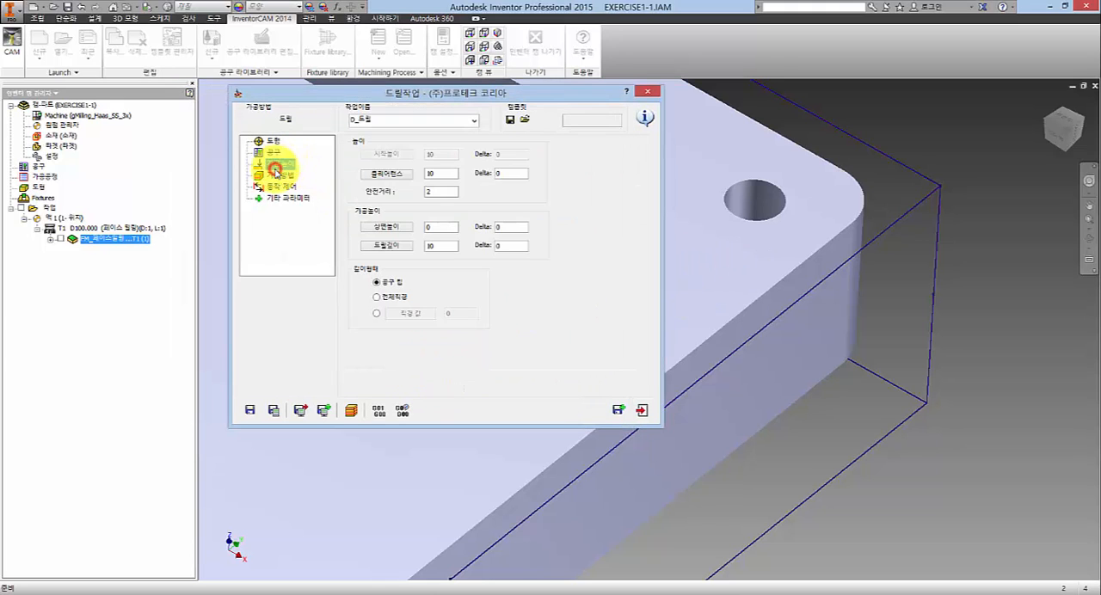
left_click(443, 246)
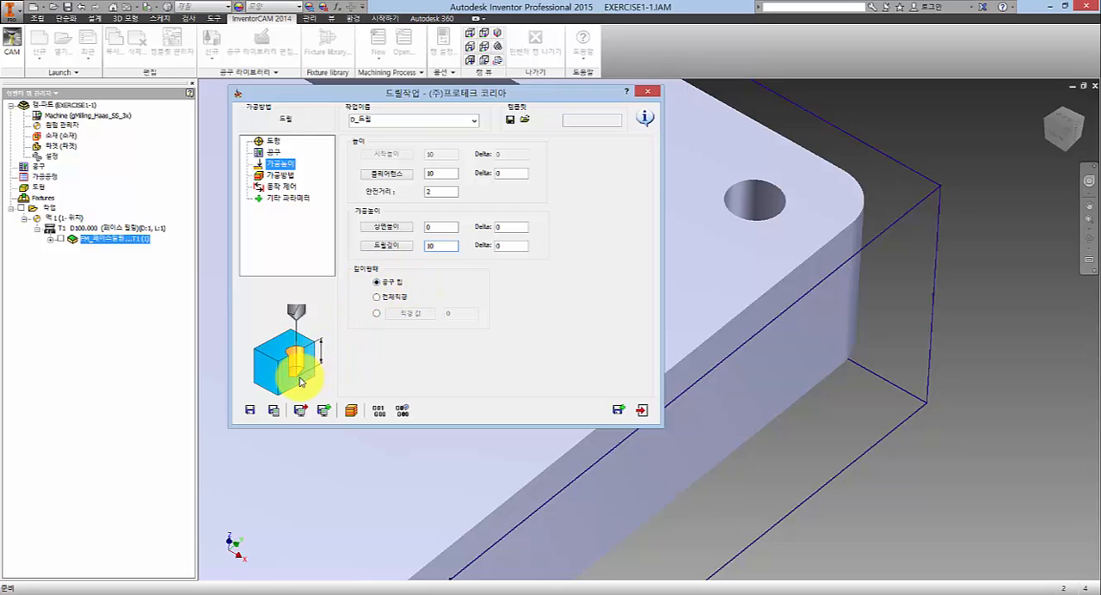
left_click(447, 244)
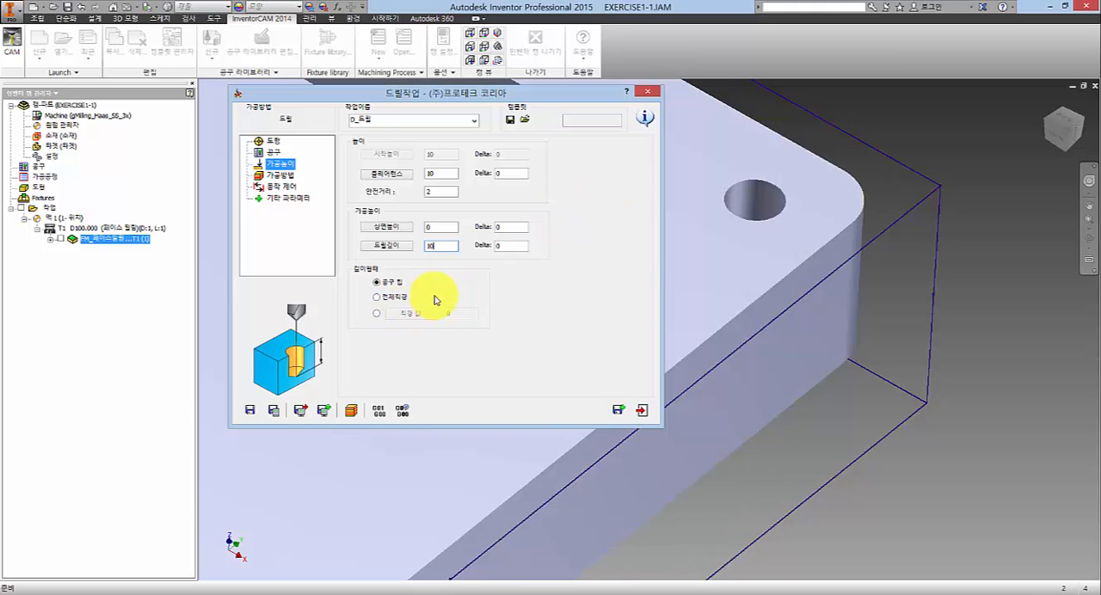
left_click(404, 300)
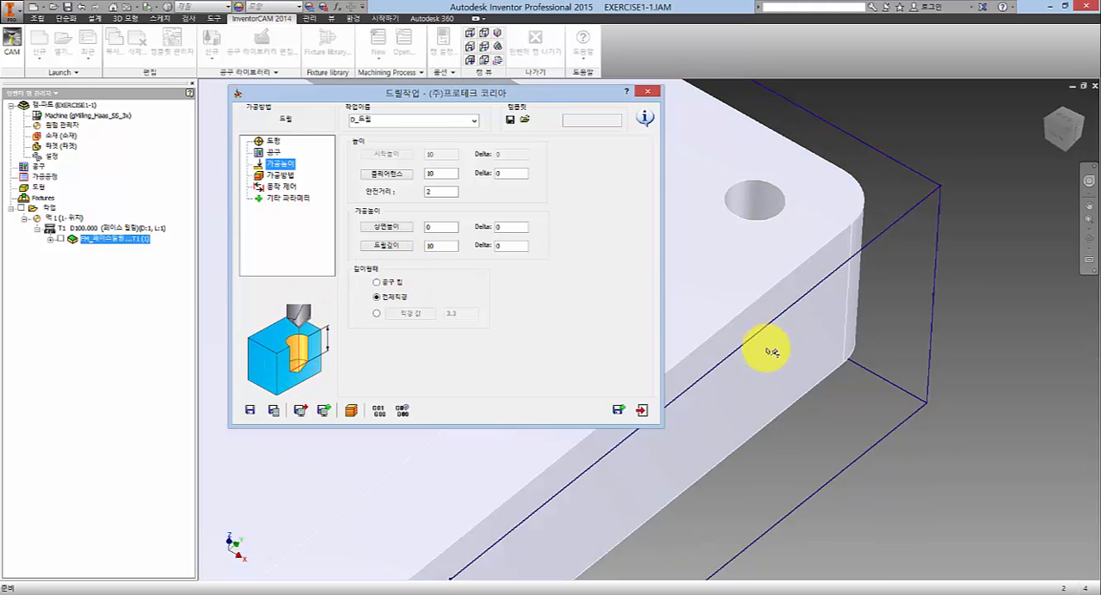
left_click(442, 243)
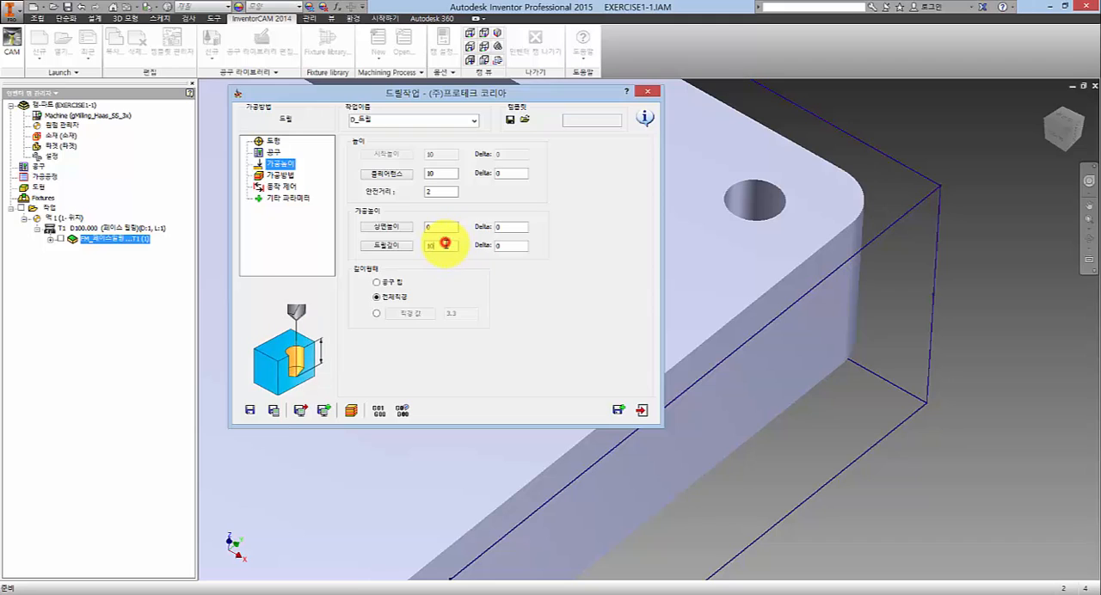
left_click(447, 246)
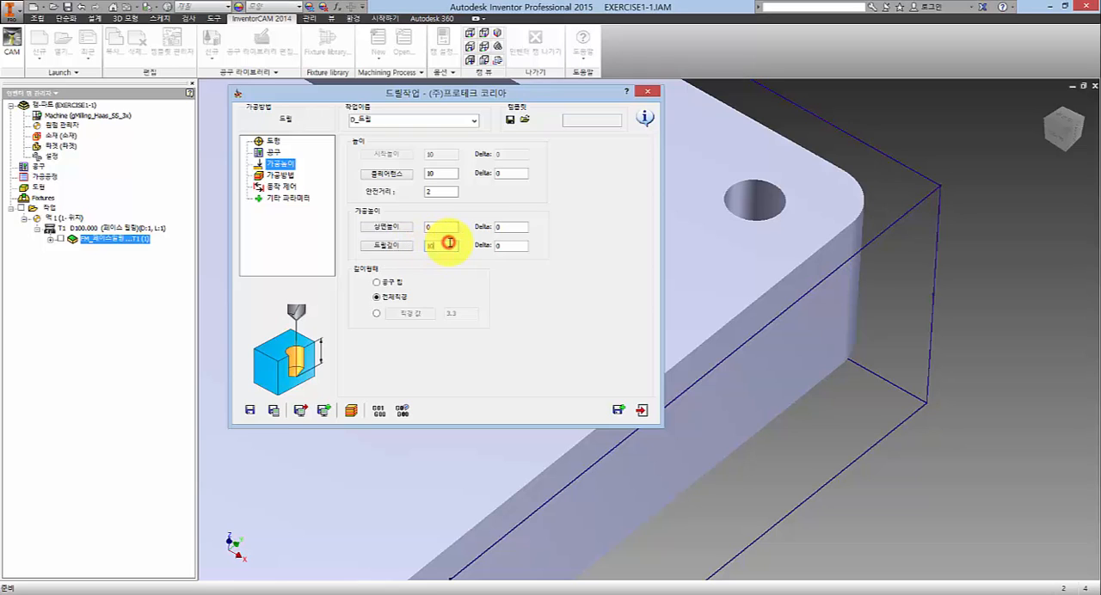
left_click(521, 245)
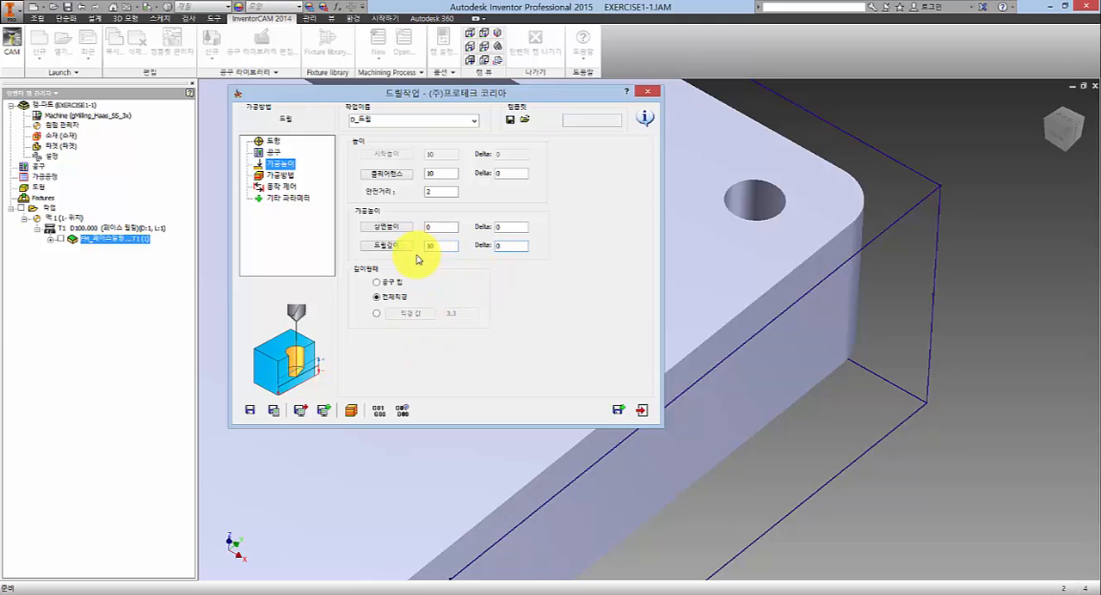
mouse_move(493, 217)
left_mouse_down()
mouse_move(520, 255)
mouse_move(555, 244)
left_mouse_up()
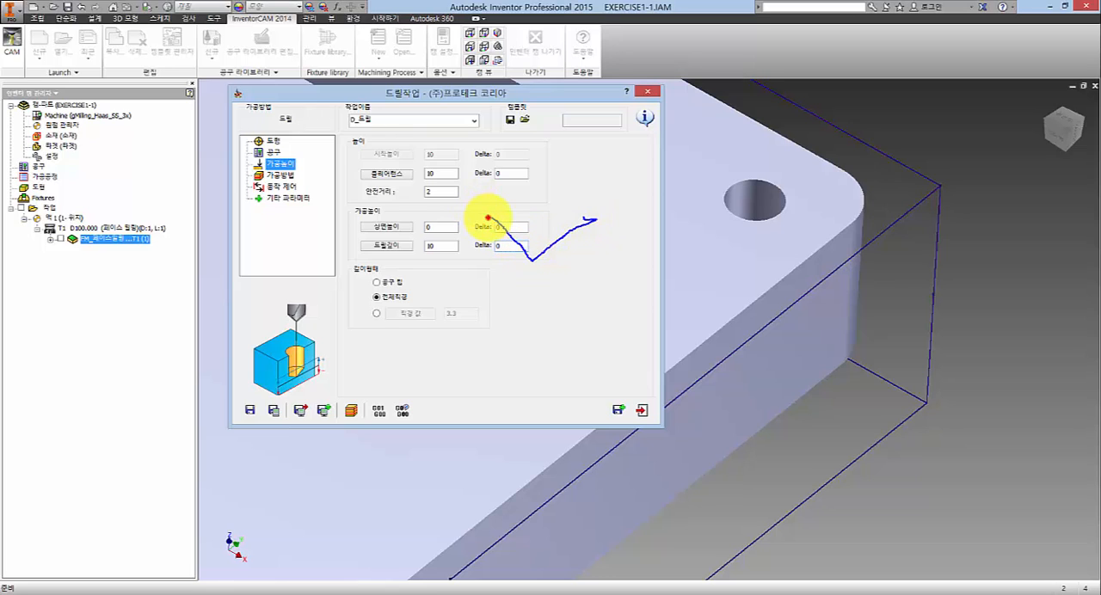
left_click_drag(488, 218, 484, 127)
left_click_drag(597, 125, 606, 211)
left_click_drag(517, 243, 554, 244)
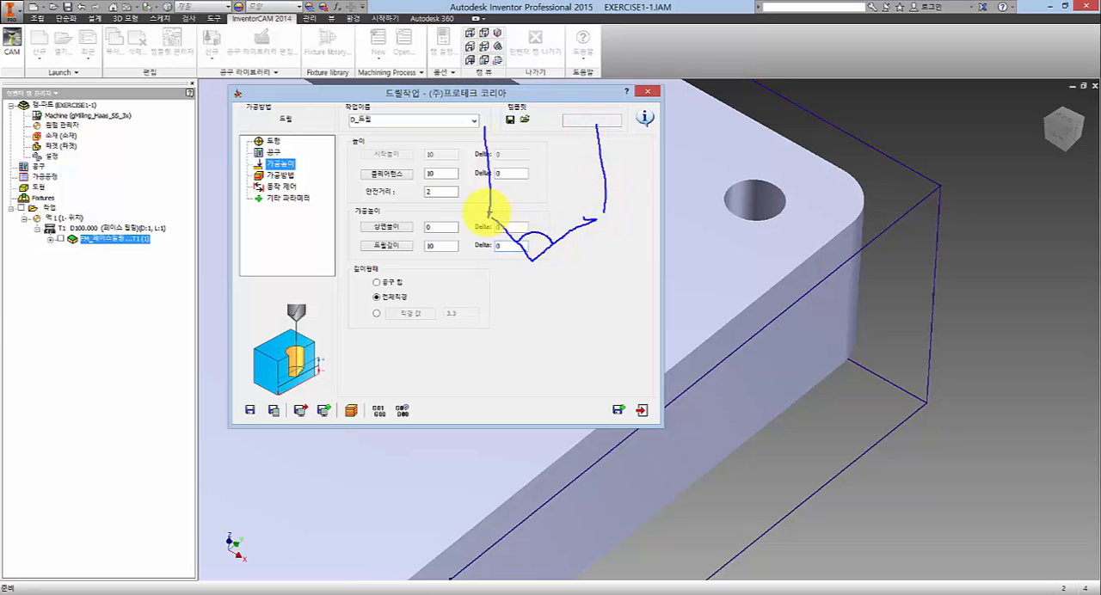
left_click_drag(477, 218, 605, 220)
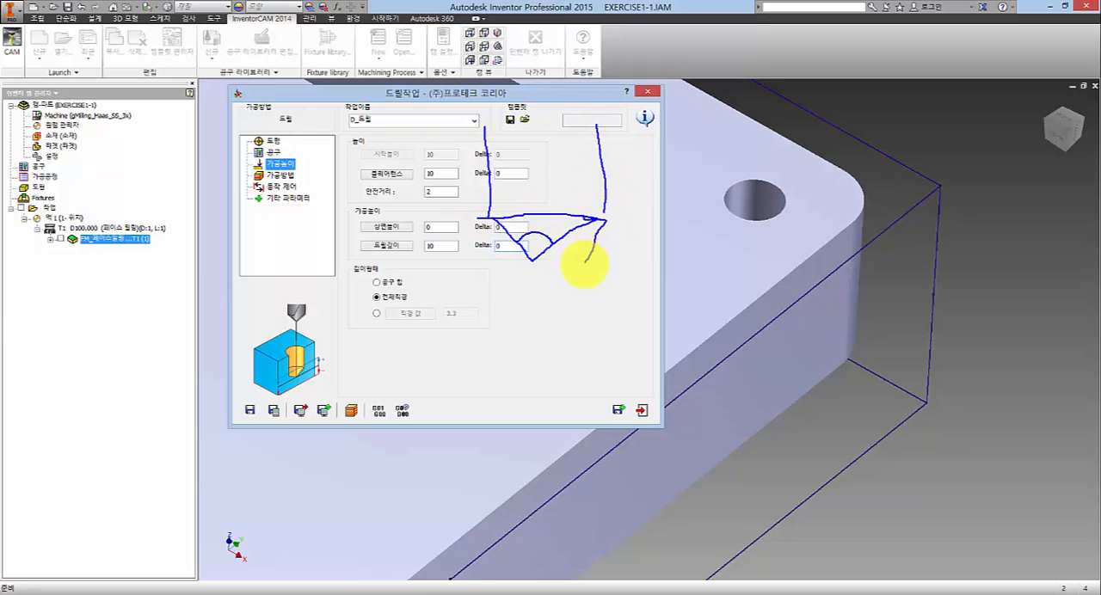
mouse_move(586, 261)
left_mouse_down()
mouse_move(516, 265)
mouse_move(487, 200)
left_mouse_up()
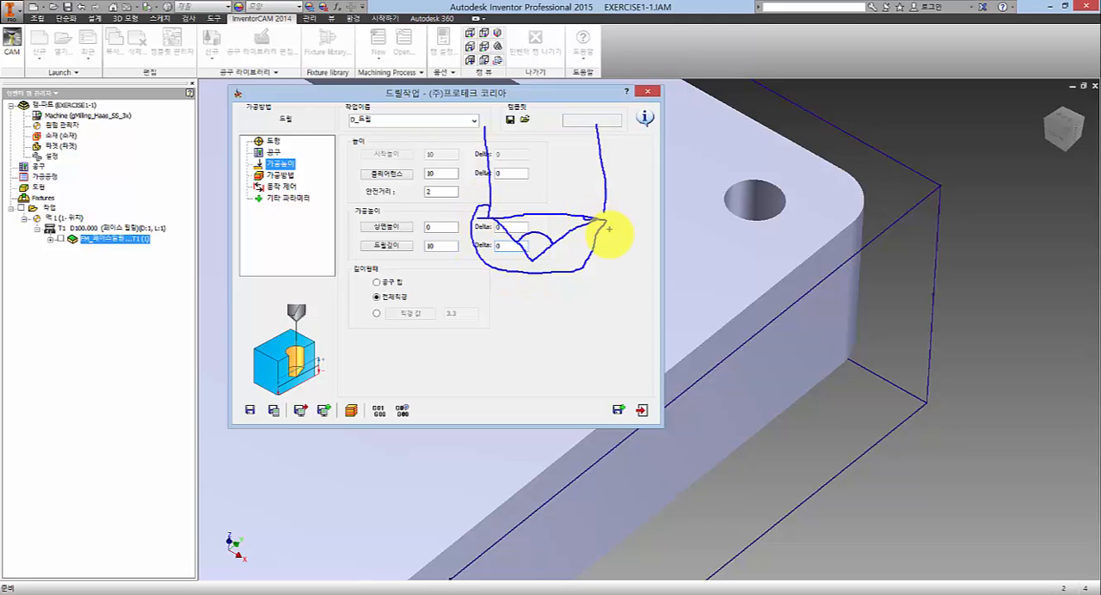
key("e")
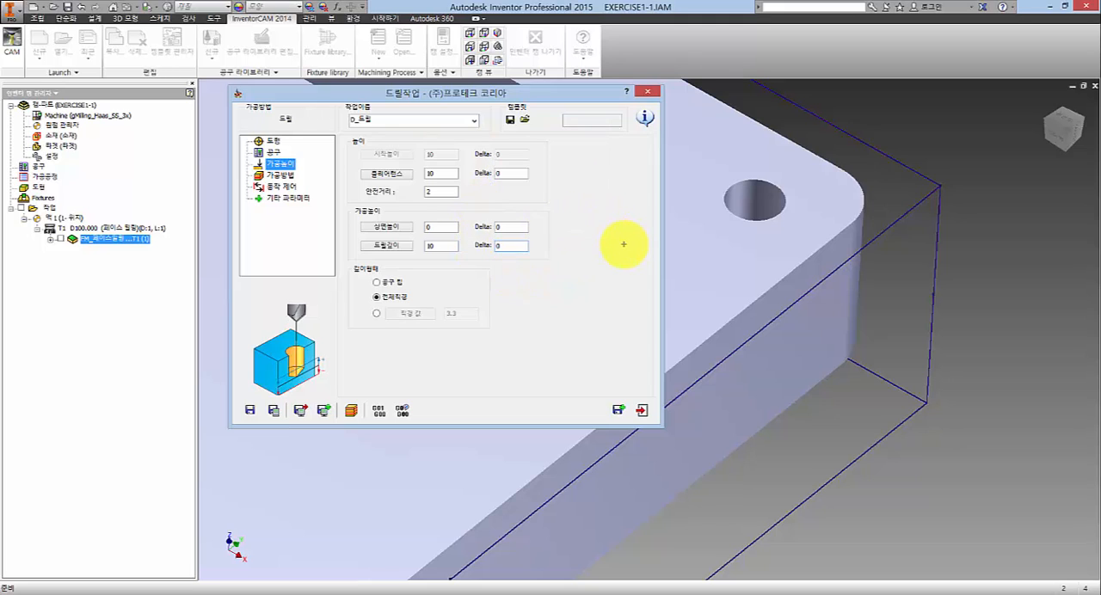
key("Escape")
- Set the delta of the drill depth to -1
double_click(508, 246)
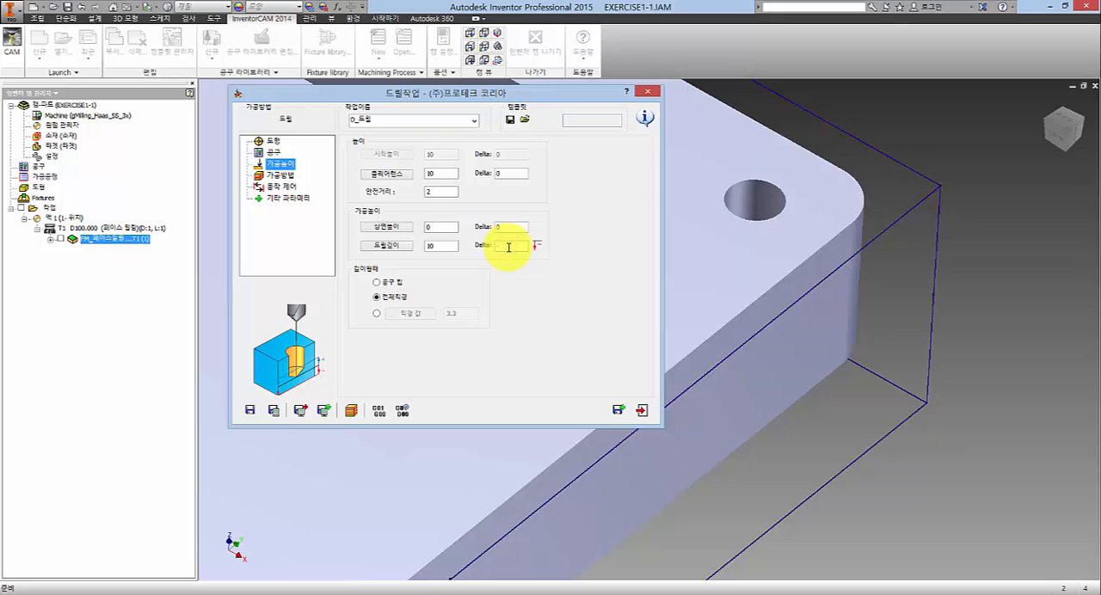
type("-1")
left_click_drag(518, 245, 454, 247)
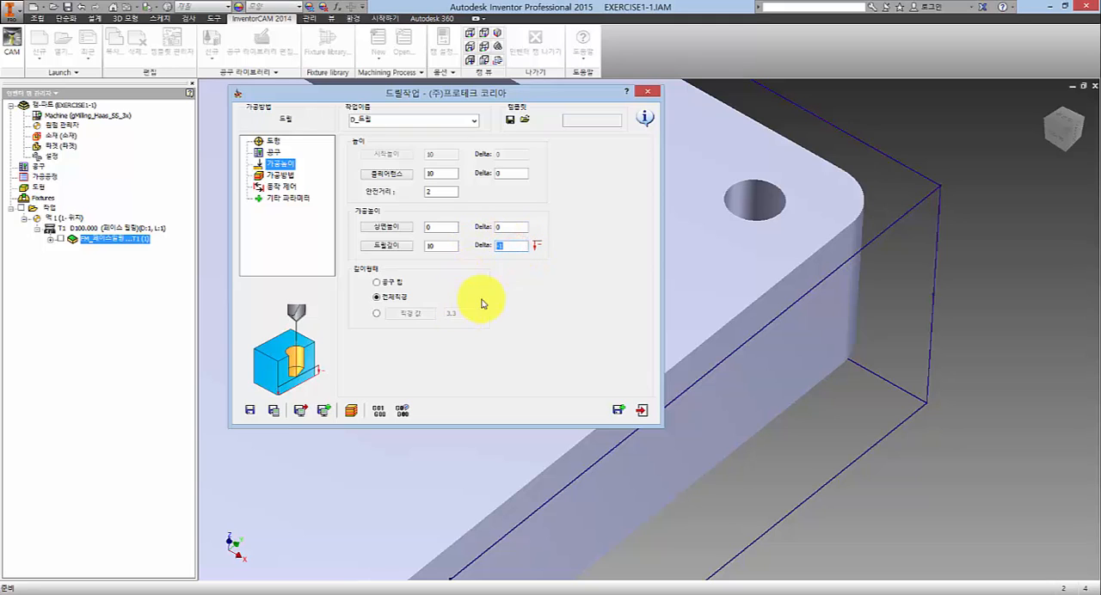
left_click_drag(520, 248, 440, 246)
left_click(524, 247)
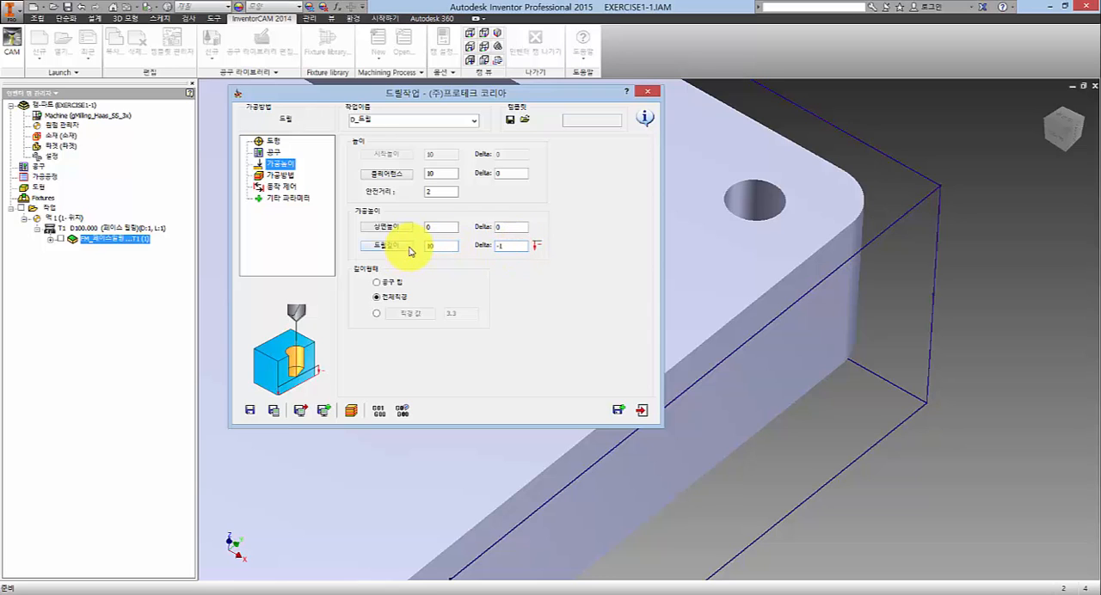
- Set the delta of the drill depth to 1
double_click(435, 246)
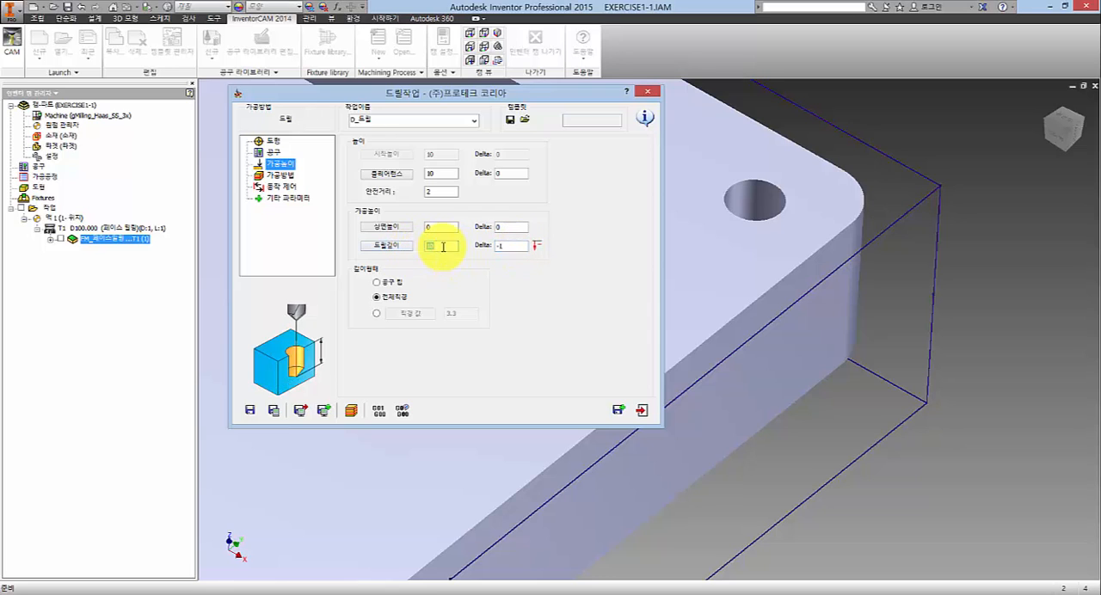
double_click(505, 246)
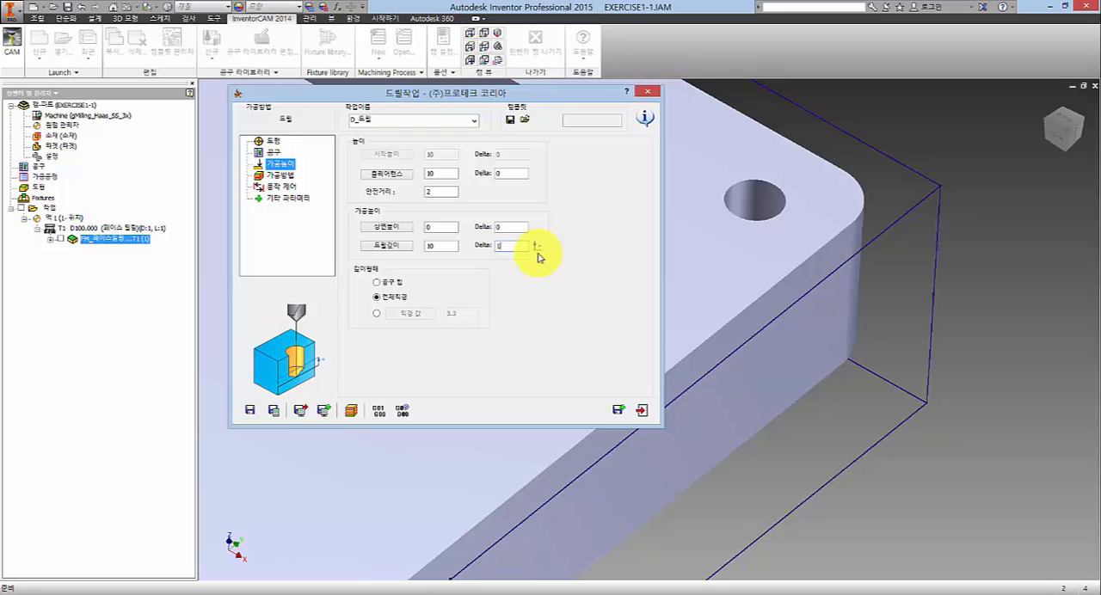
type("1")
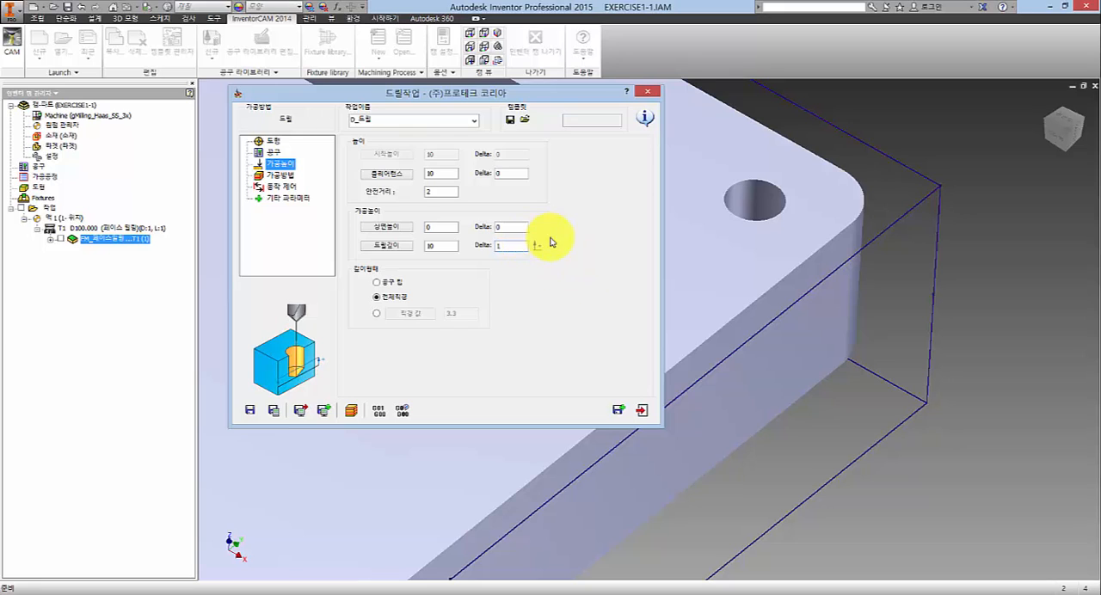
- Change the delta of the drill depth back to -1
left_click(536, 247)
left_click(487, 249)
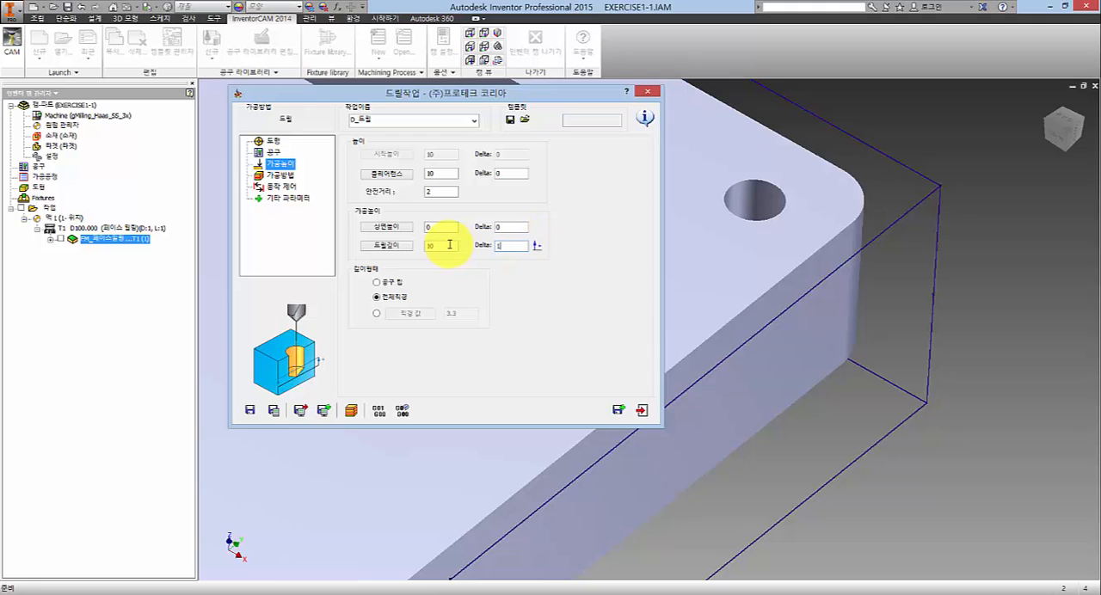
left_click(430, 244)
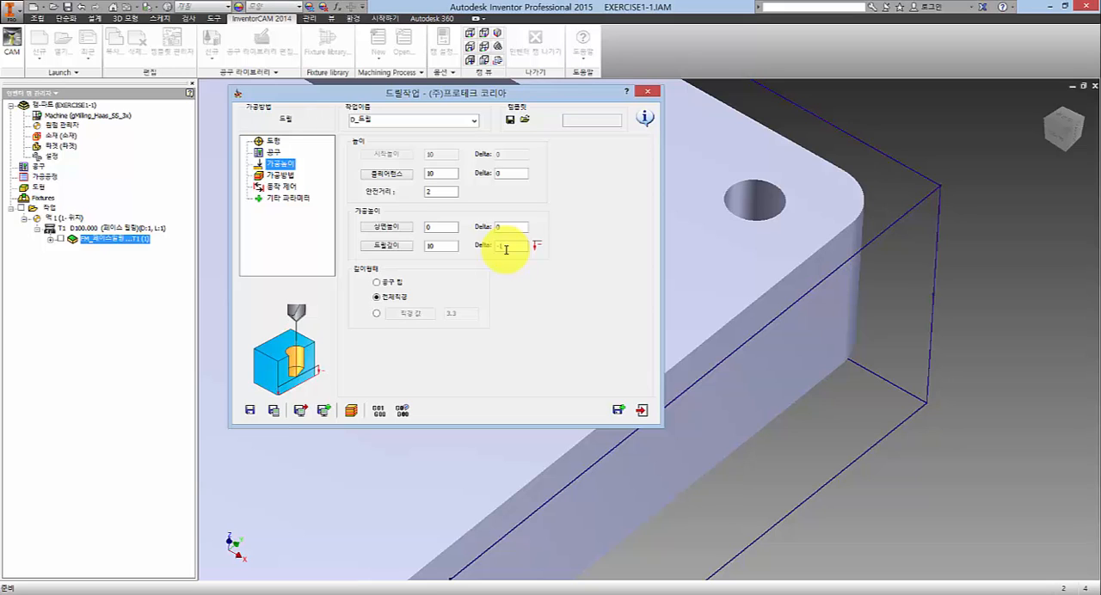
- Display the operation's drilling geometry on the whole plate and examine the order in which the corner holes are connected
left_click(288, 175)
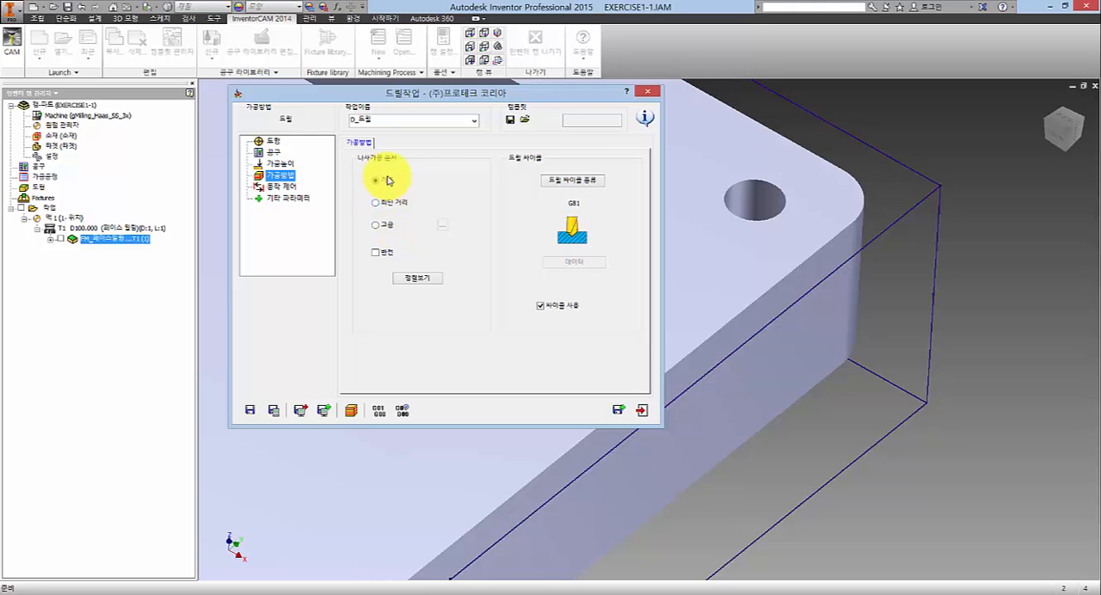
left_click(274, 142)
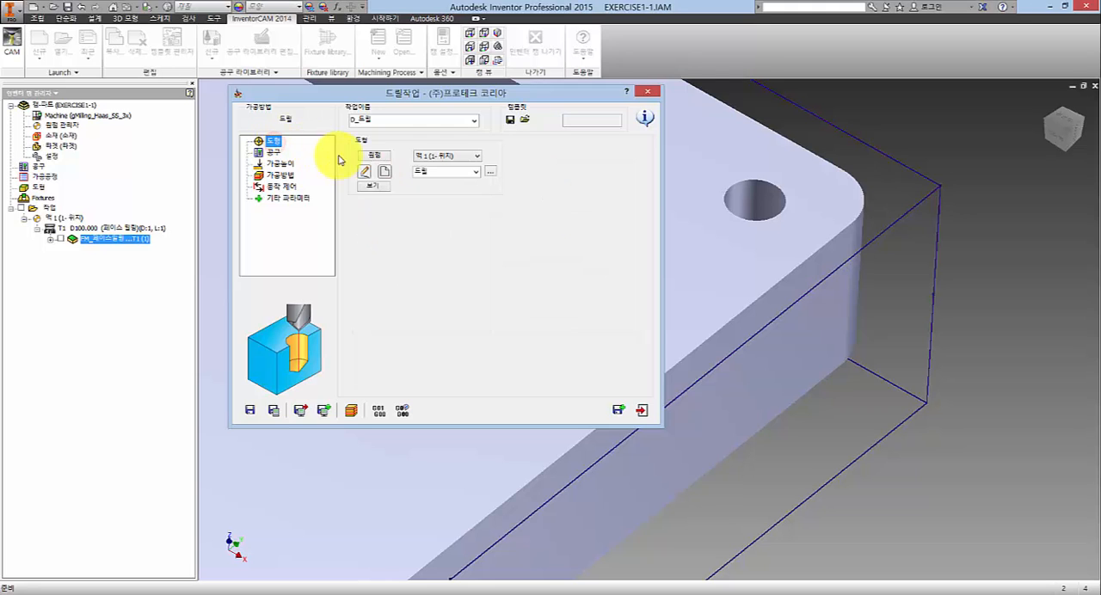
left_click(375, 186)
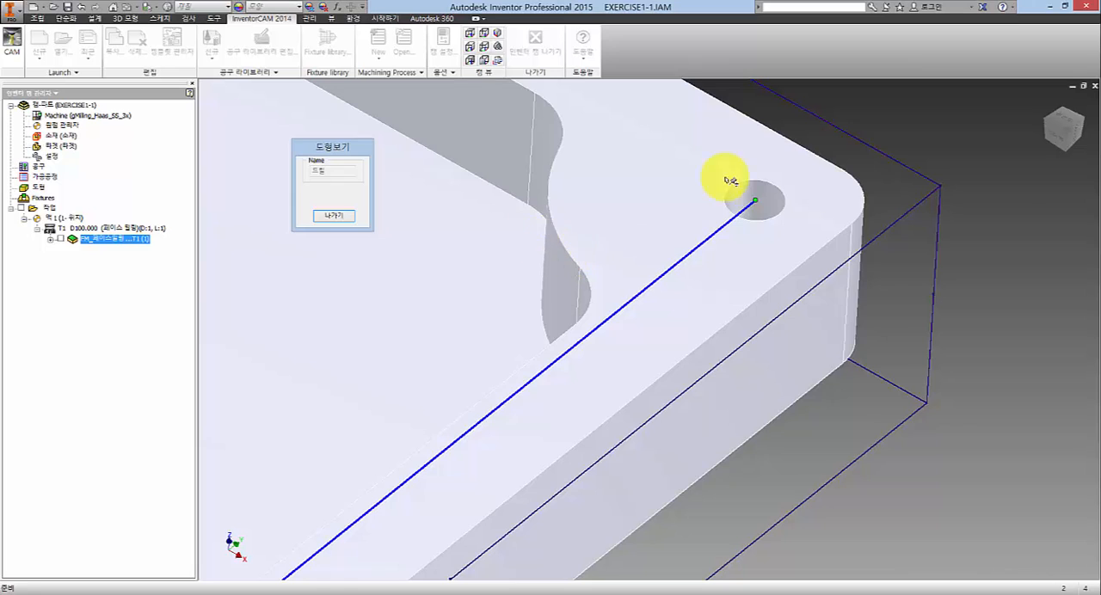
left_click(879, 140)
scroll(632, 234, "up", 6)
scroll(418, 185, "up", 5)
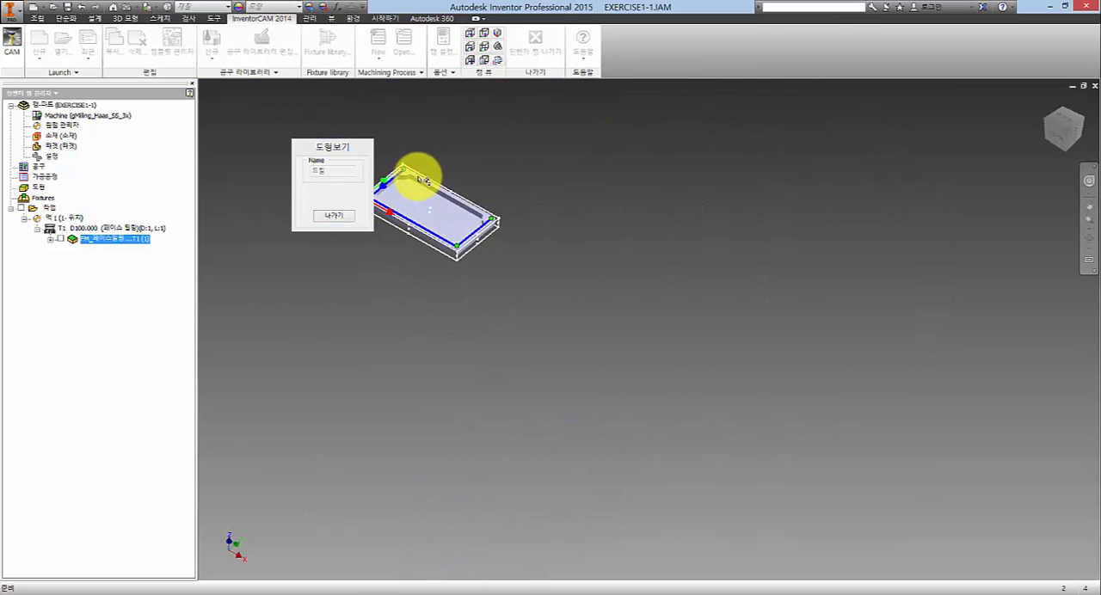
scroll(386, 216, "down", 5)
scroll(405, 197, "up", 2)
scroll(385, 207, "down", 2)
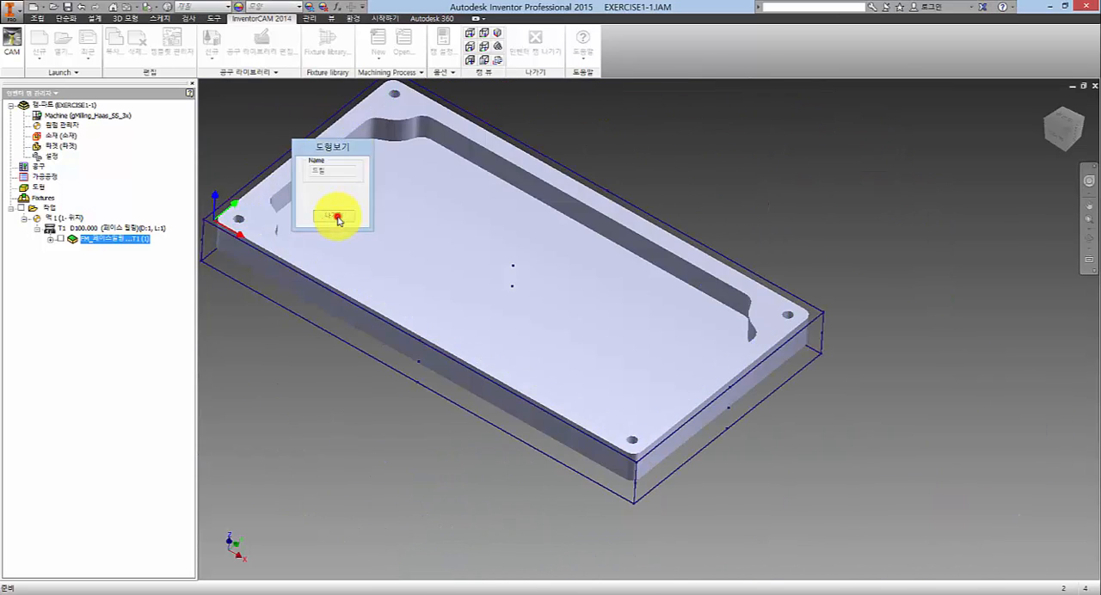
left_click(335, 215)
- Review the shortest-distance and advanced hole orders with their linear and circular sorting patterns, and return the sequence to basic (기본)
left_click(280, 175)
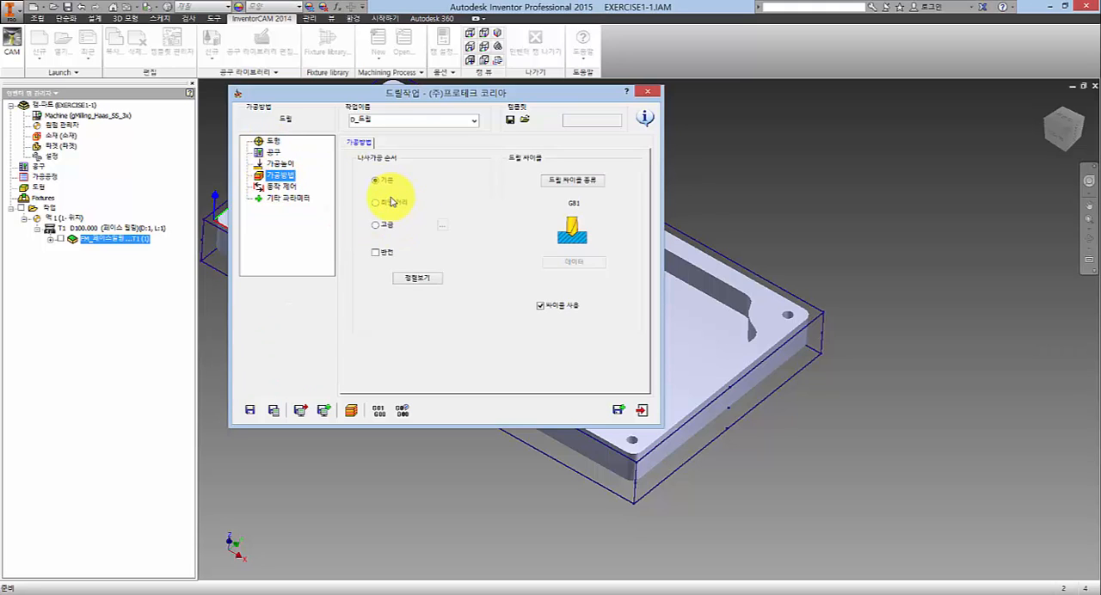
left_click(376, 203)
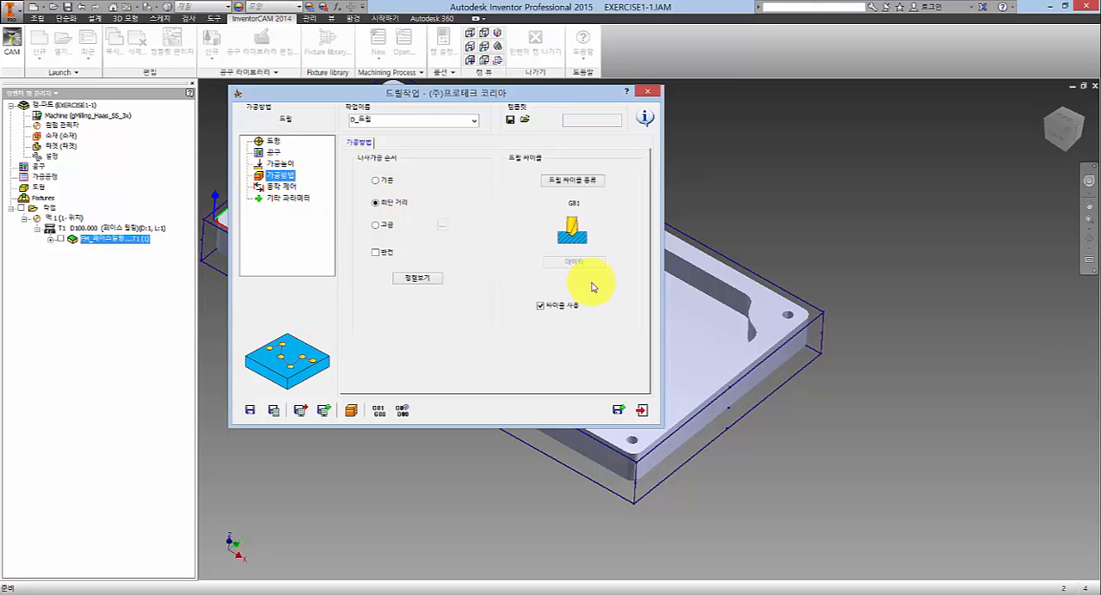
left_click(375, 225)
left_click(442, 226)
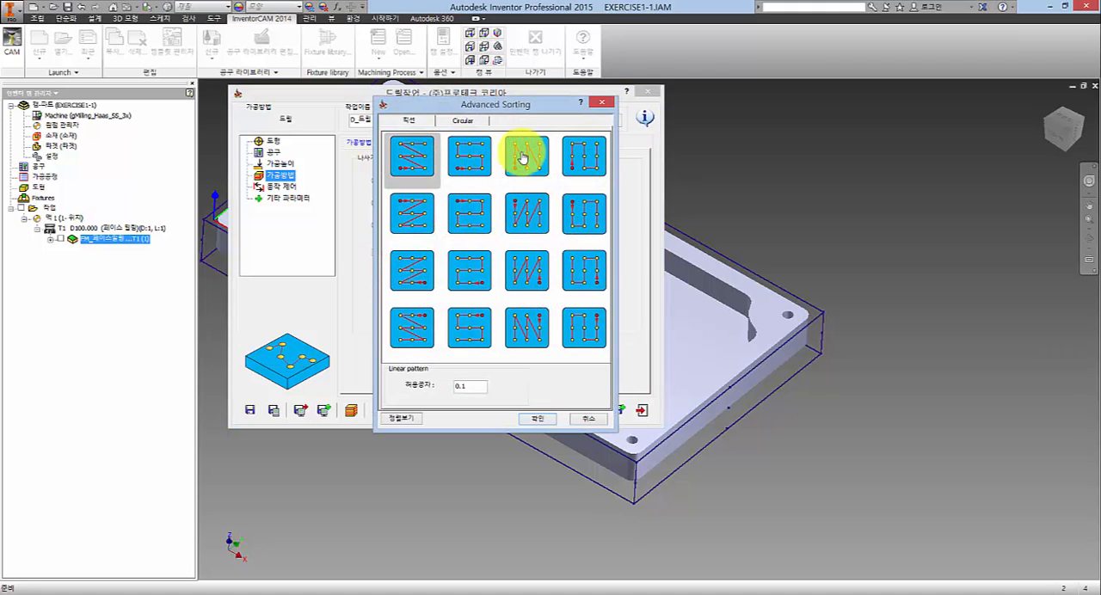
left_click(463, 120)
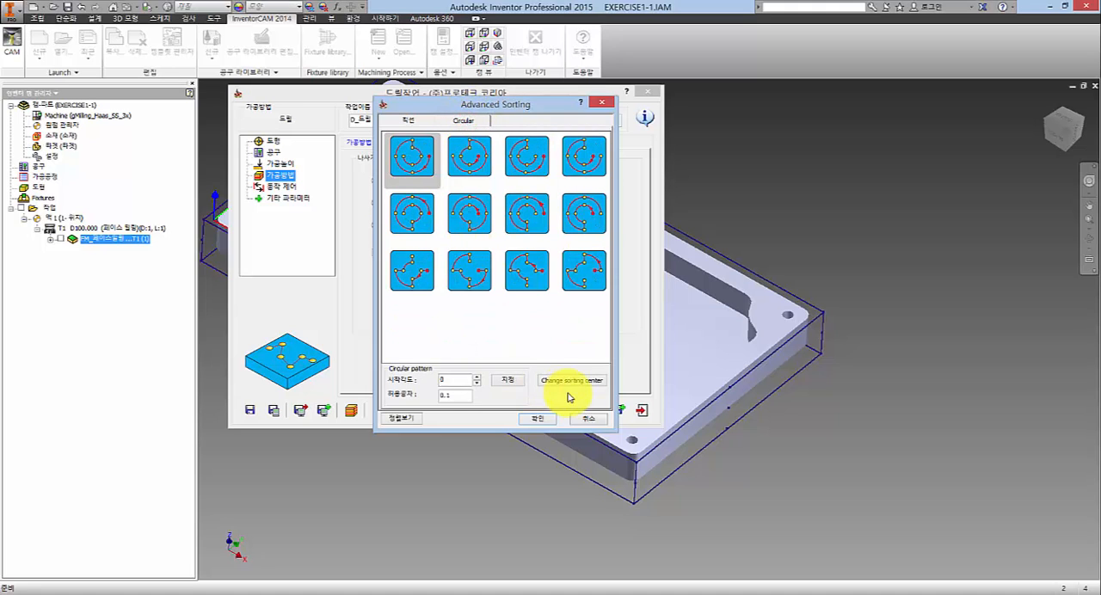
left_click(584, 419)
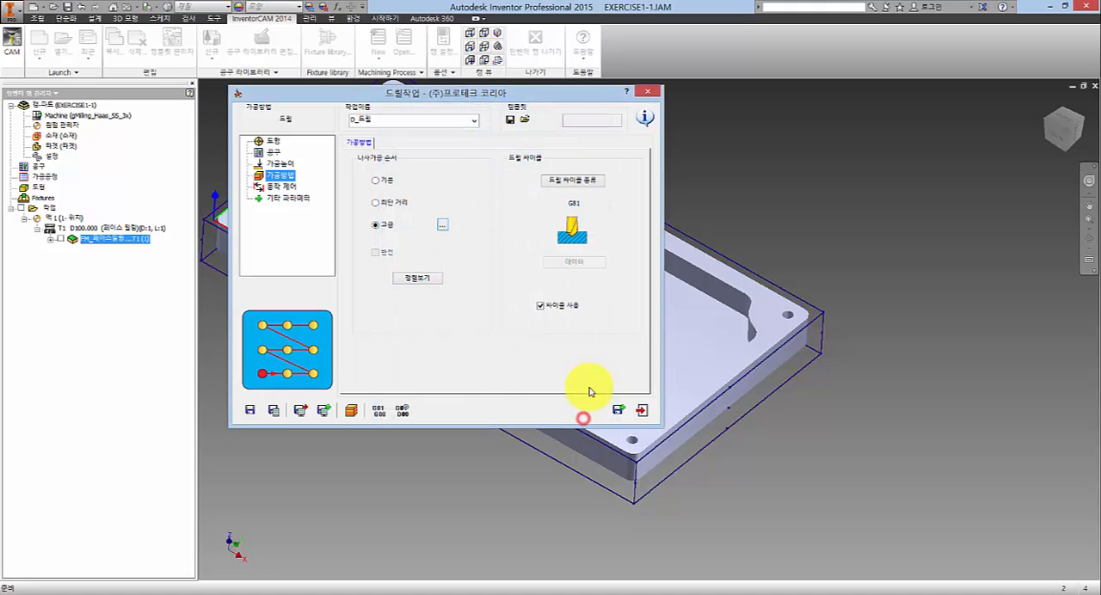
left_click(378, 181)
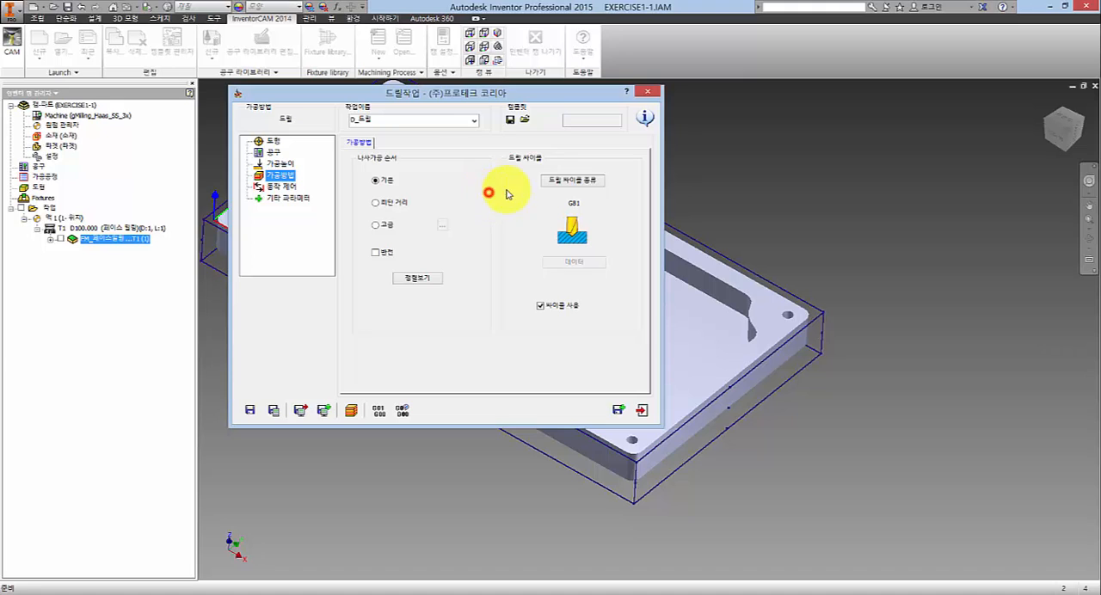
- Set the drill cycle type to G83 and open its cycle data
left_click(581, 182)
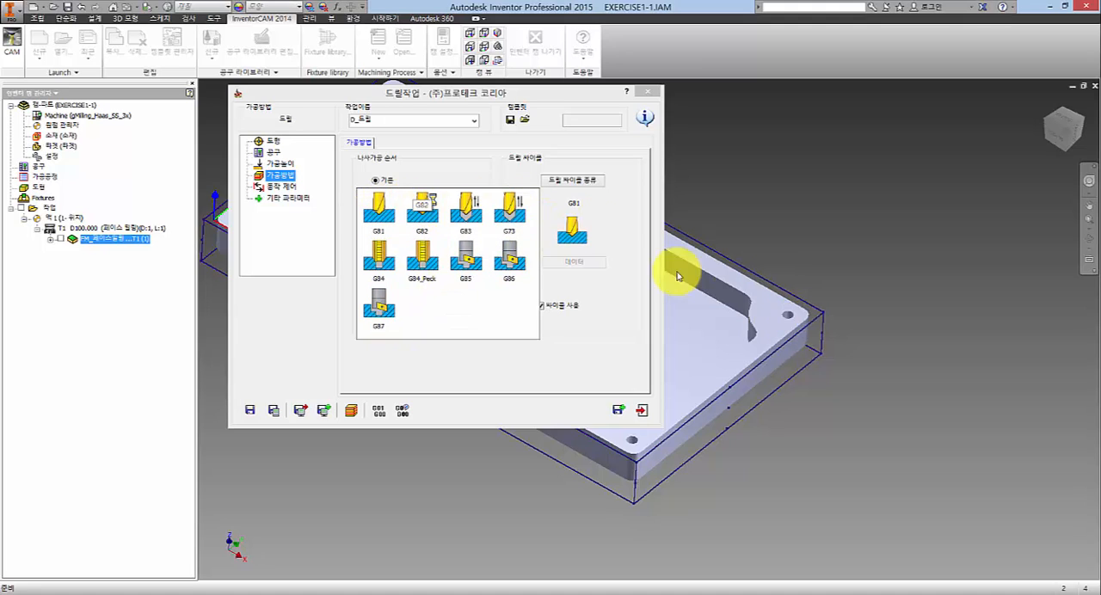
left_click(466, 210)
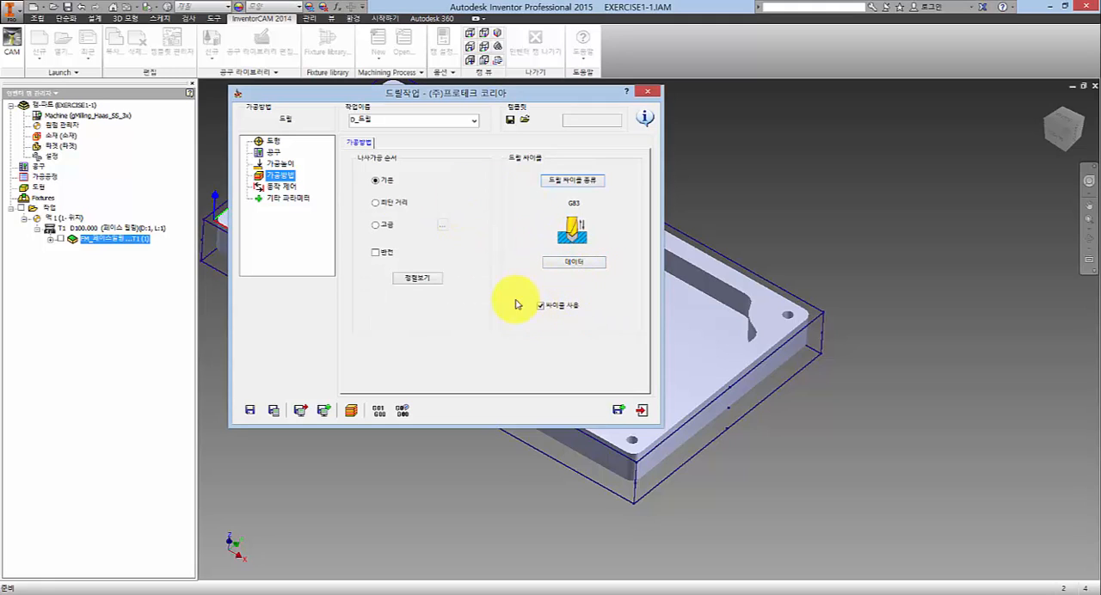
left_click(569, 264)
left_click_drag(460, 182, 450, 115)
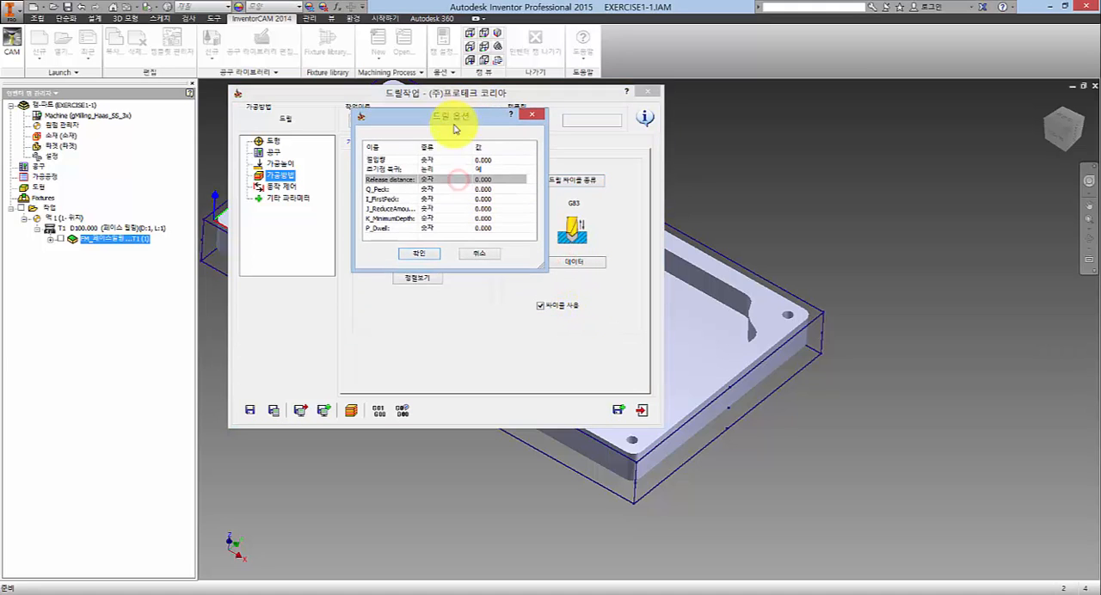
- Set the infeed amount (진입량) of the G83 cycle to 5
left_click(491, 159)
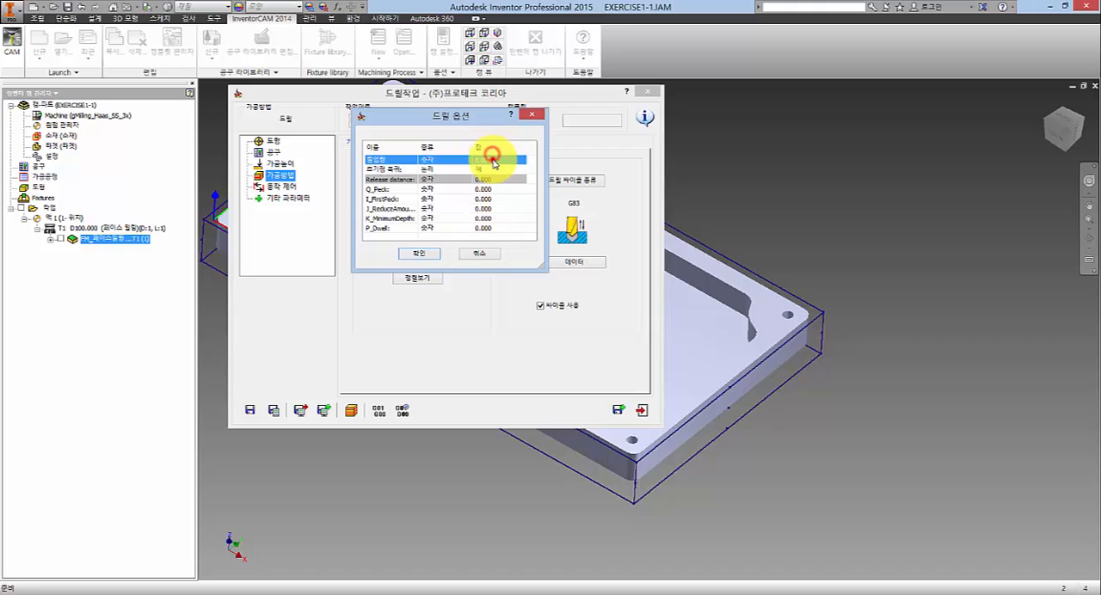
left_click(493, 160)
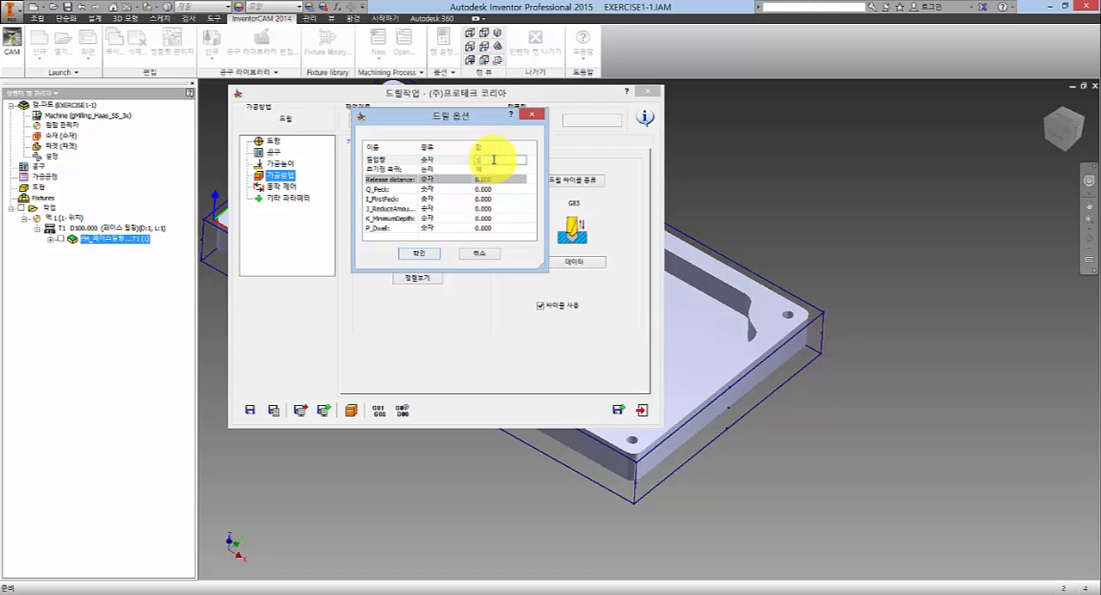
type("3")
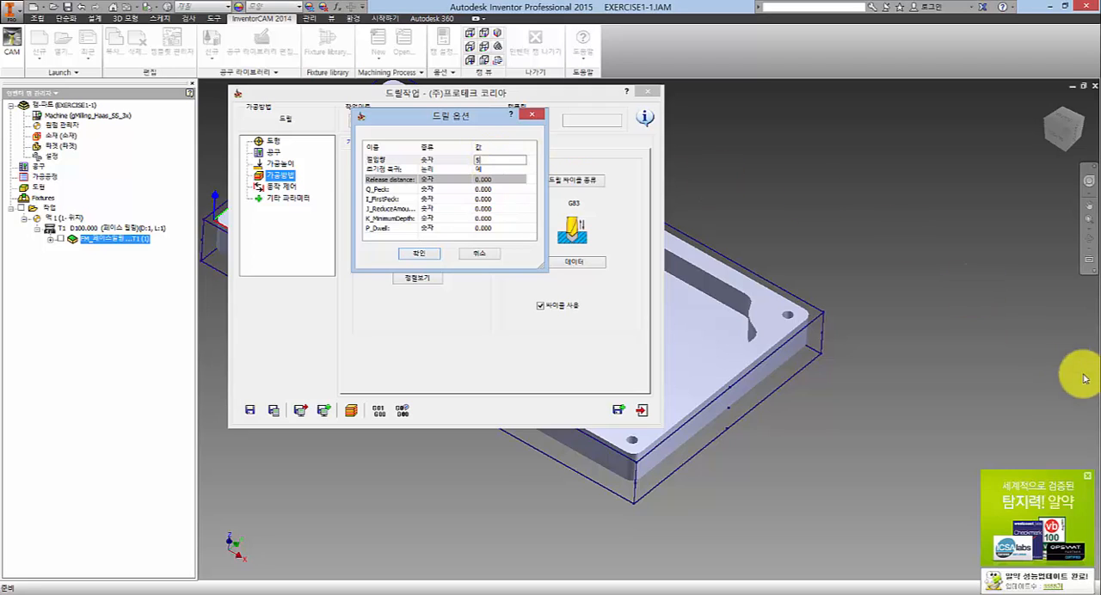
left_click(1087, 475)
left_click(409, 160)
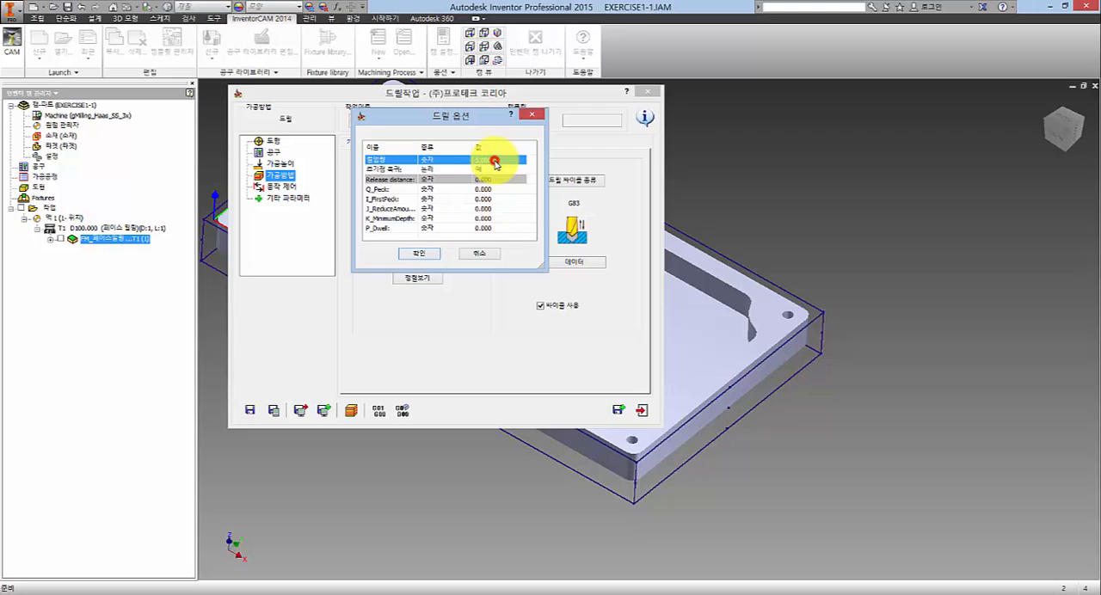
left_click(494, 161)
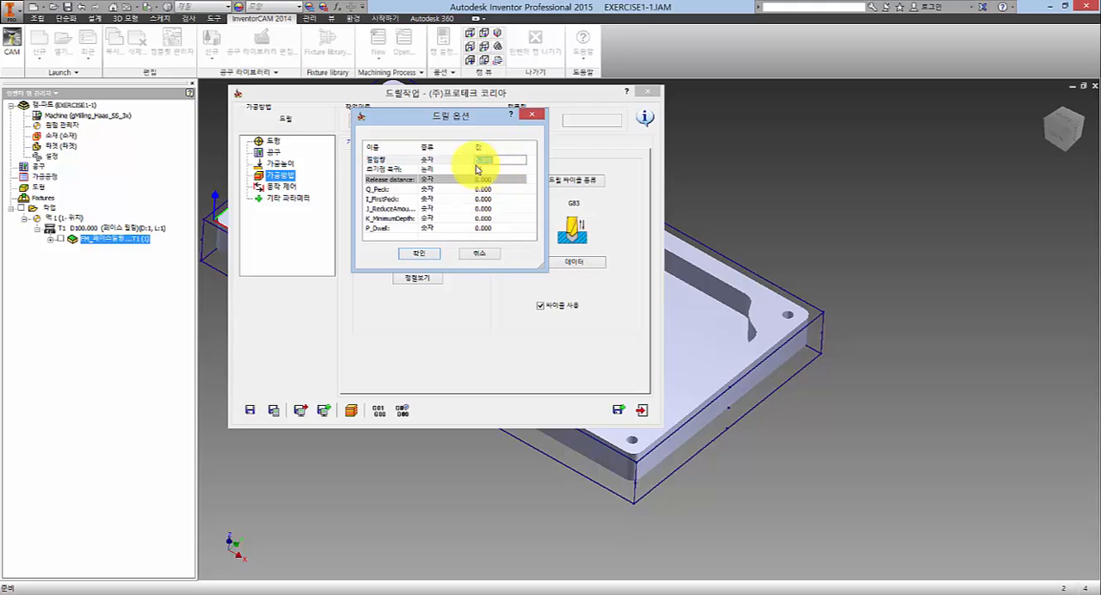
- Switch the return to initial point (초기점 복귀) to no (아니요), check the Release distance value, and switch it back to yes (예)
left_click(463, 170)
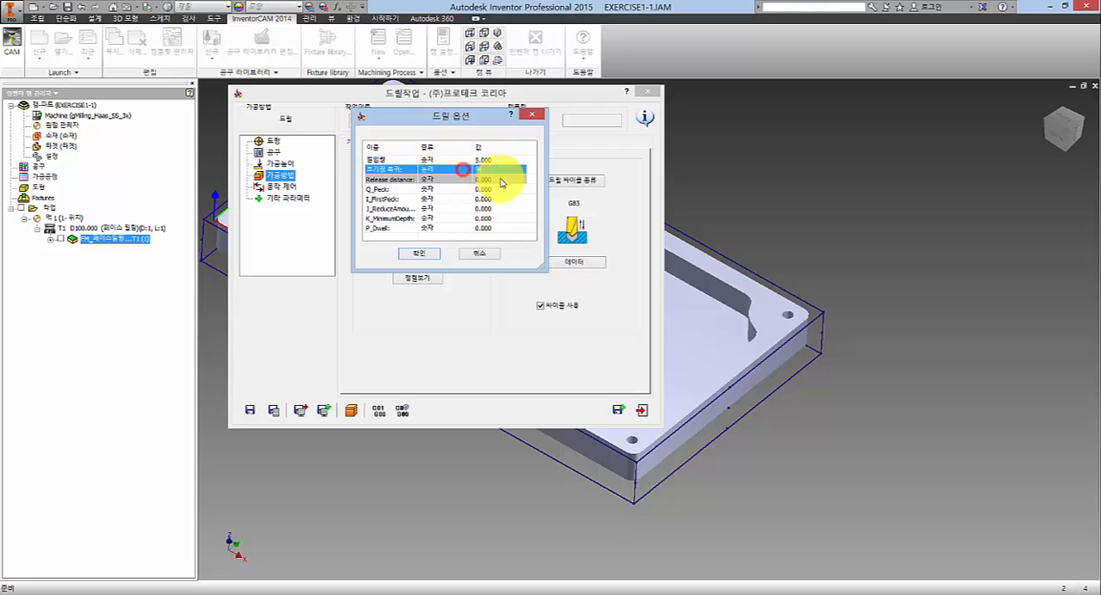
left_click(490, 170)
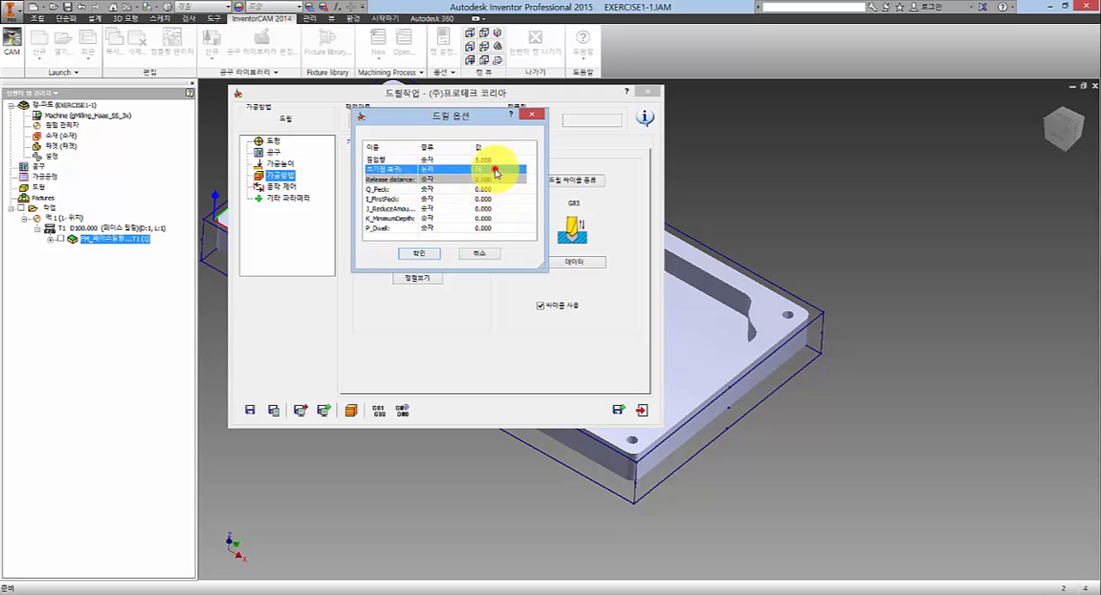
left_click(492, 186)
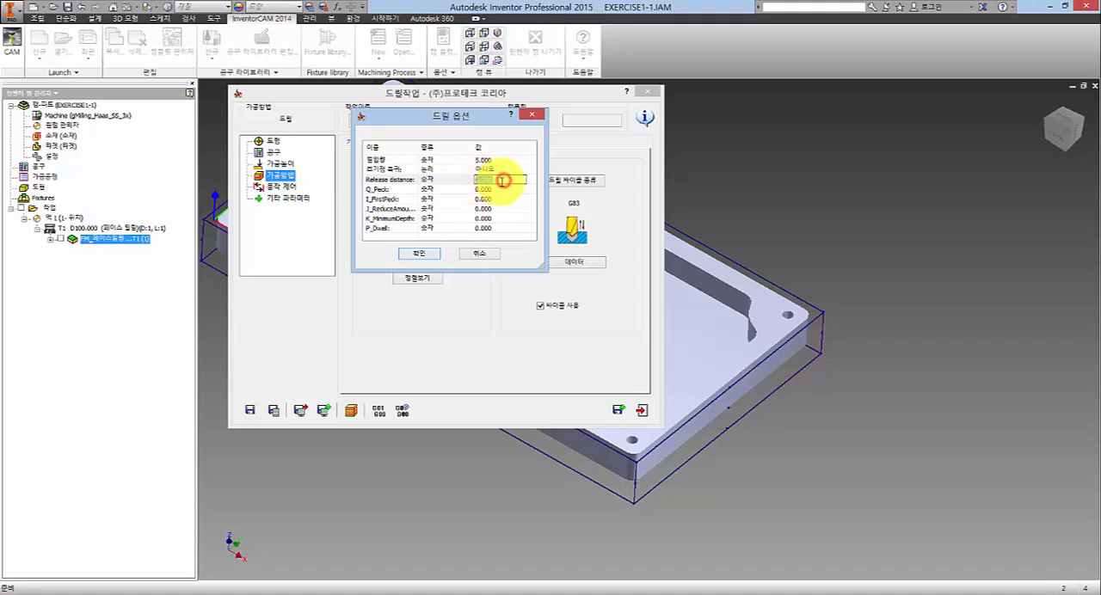
left_click_drag(502, 181, 471, 186)
left_click(499, 186)
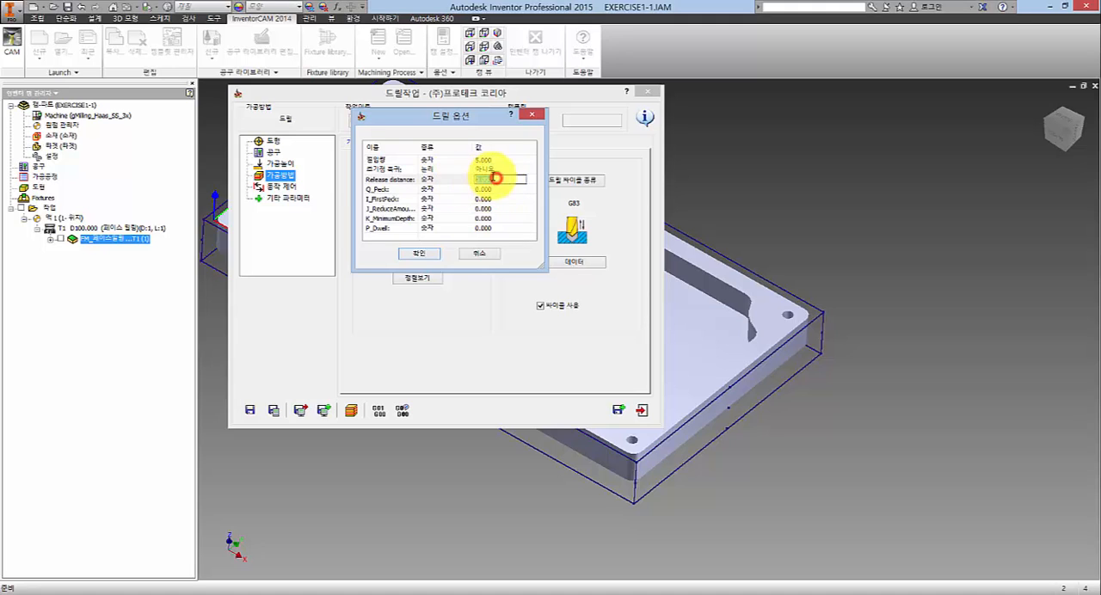
left_click(495, 169)
left_click(491, 188)
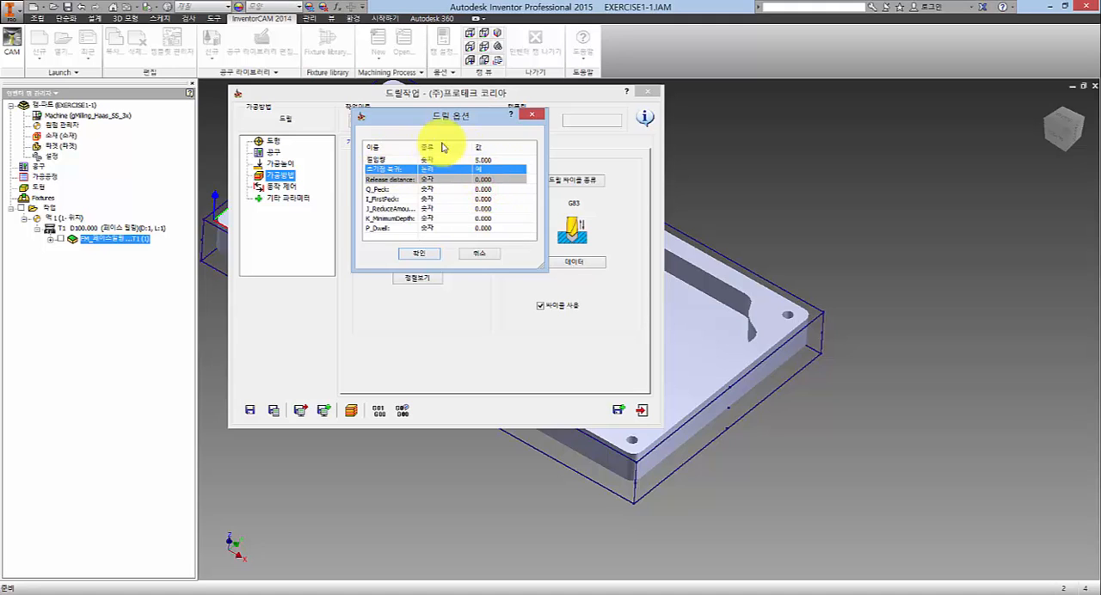
- Set the infeed amount (진입량) of the G83 cycle to 2 and accept the drill options
left_click(465, 166)
left_click(452, 159)
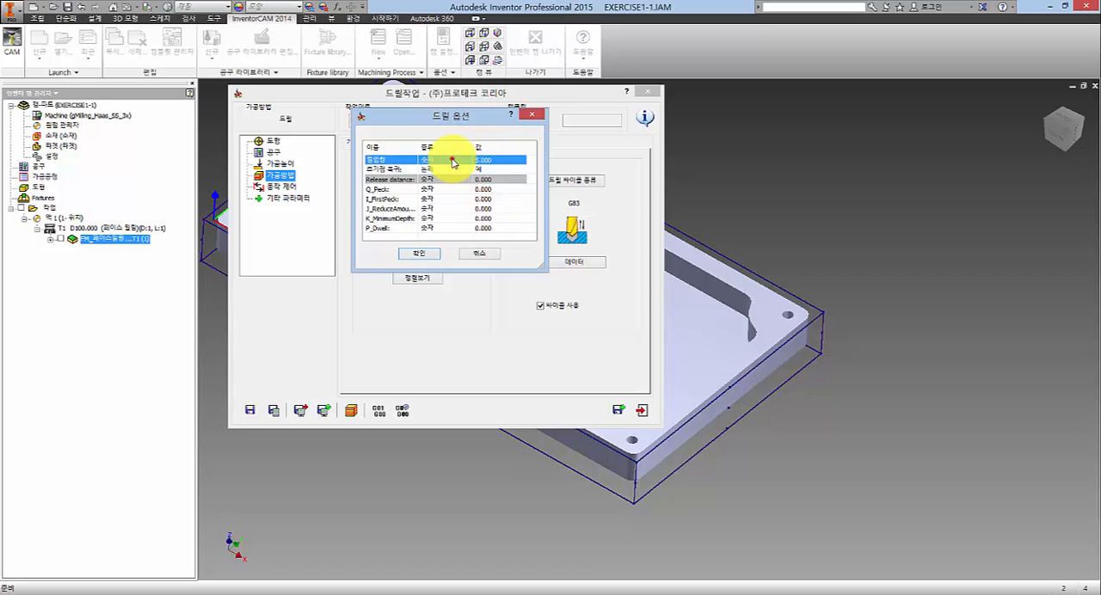
left_click(499, 161)
left_click_drag(498, 159, 438, 161)
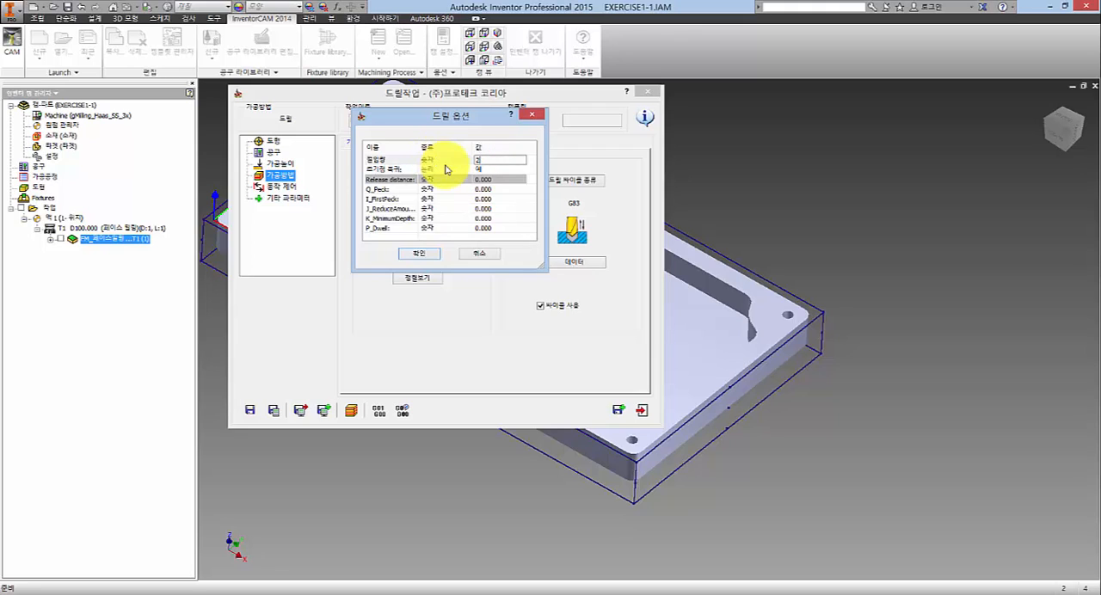
type("2")
left_click(447, 161)
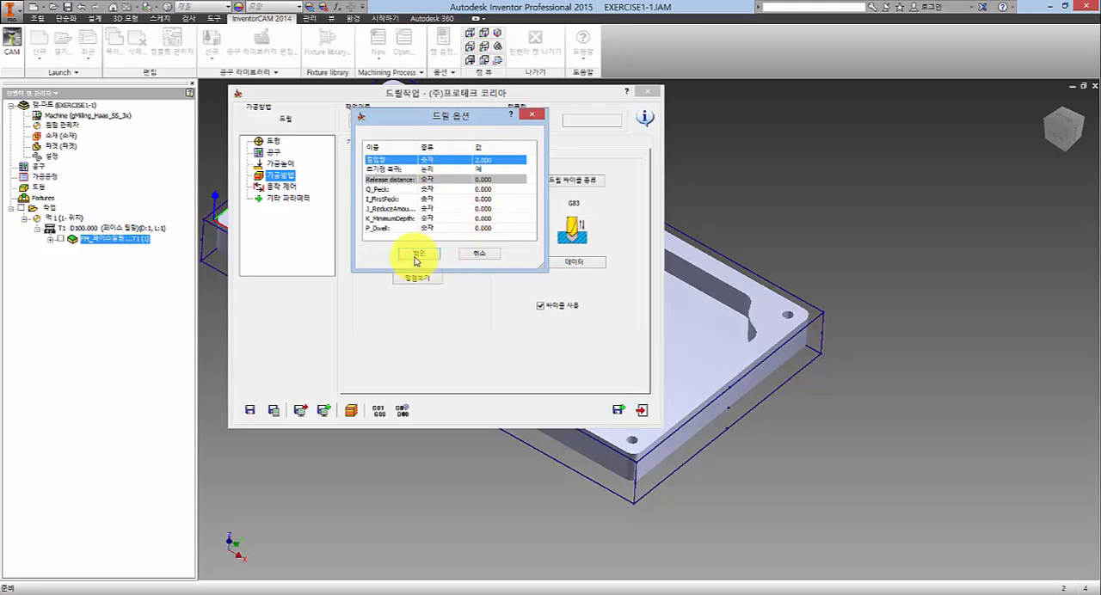
left_click(417, 251)
left_click(421, 251)
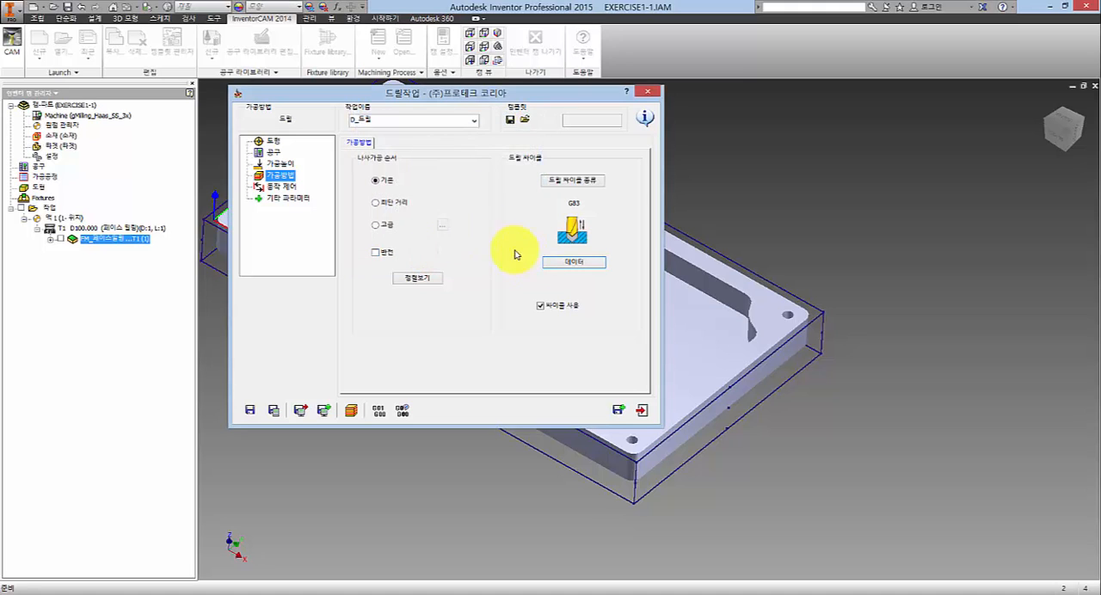
left_click(484, 213)
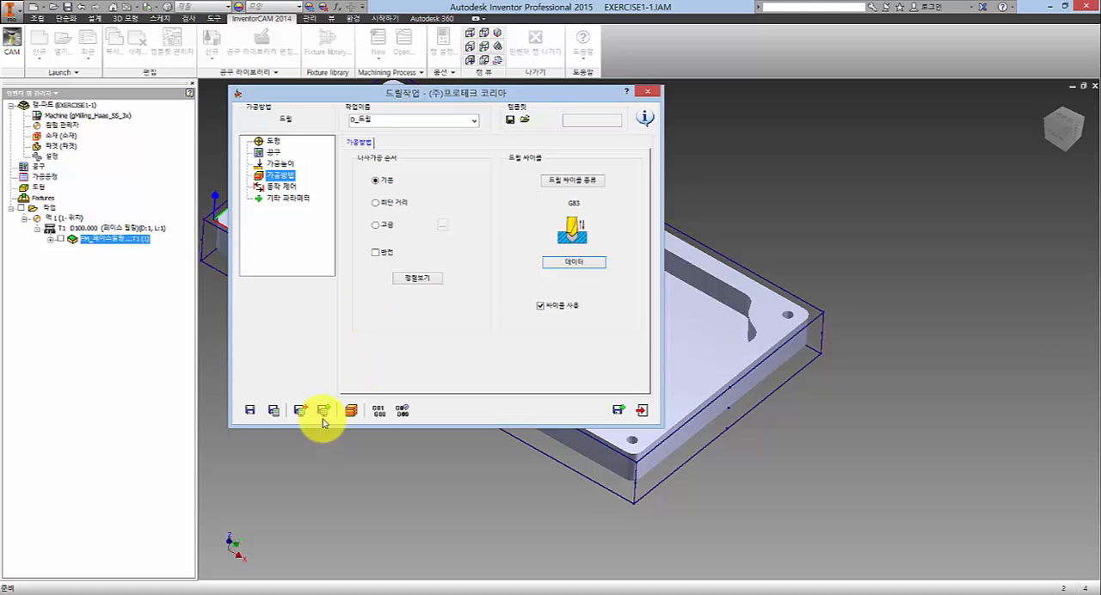
- Save and calculate the drilling operation, and show its toolpath at the plate's corner holes
left_click(274, 411)
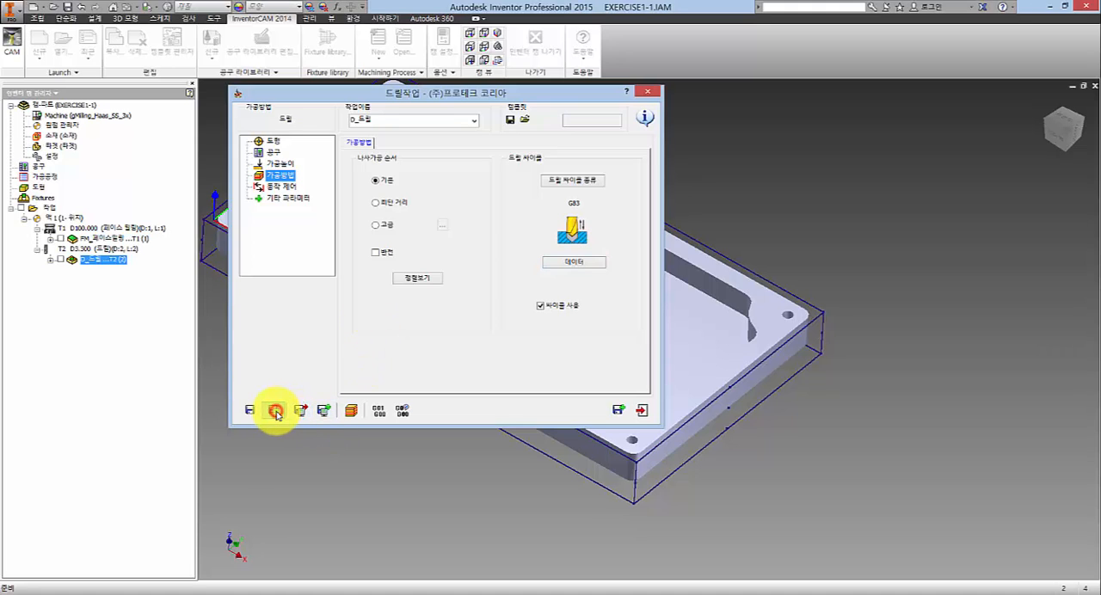
left_click(61, 260)
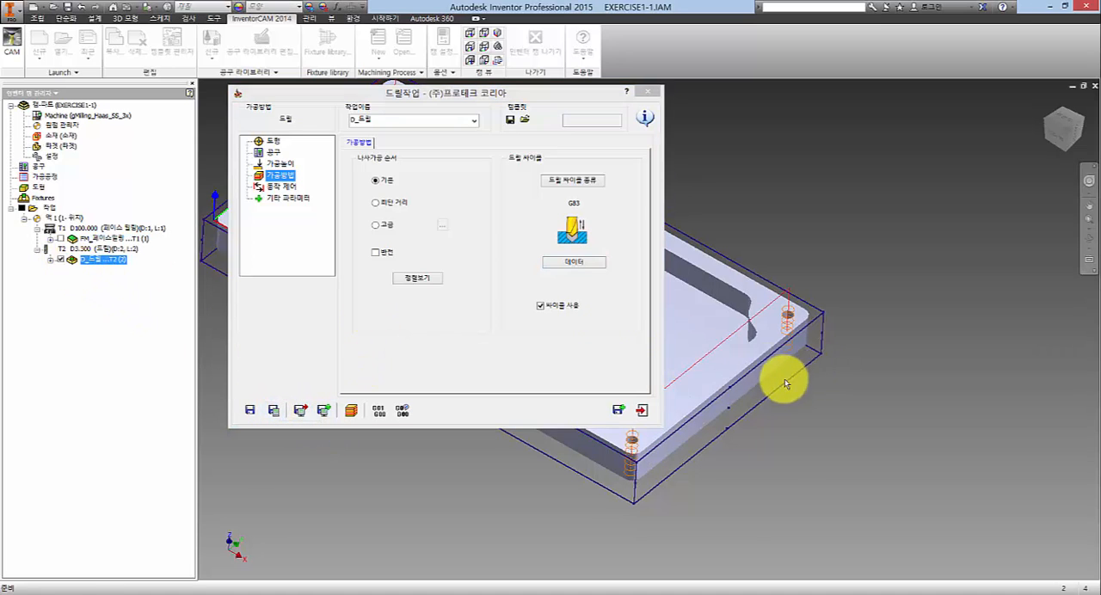
scroll(989, 356, "up", 5)
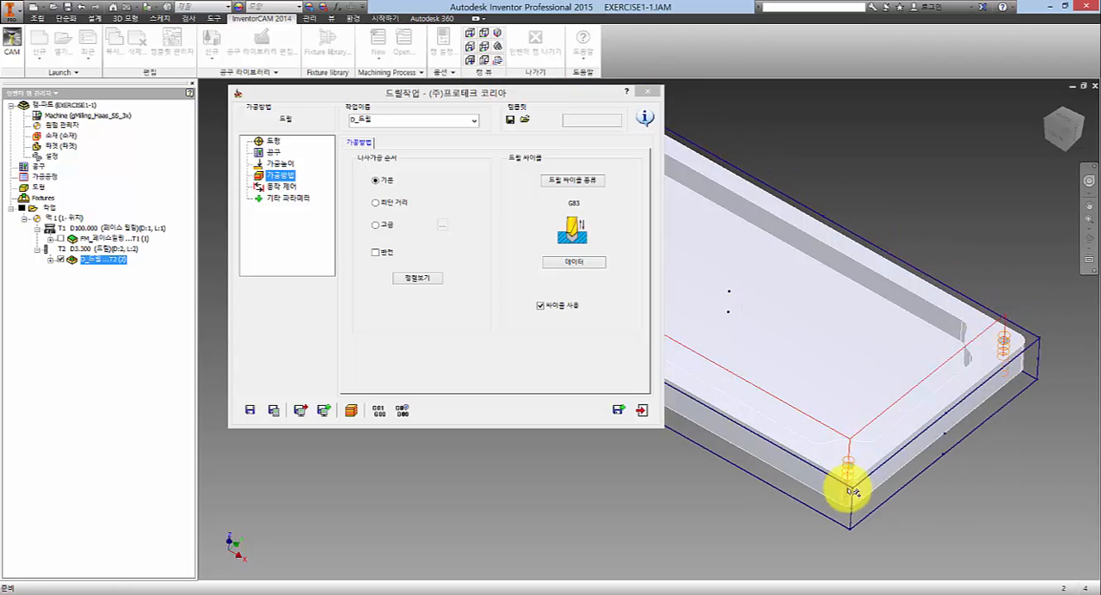
middle_click_drag(818, 384, 736, 364)
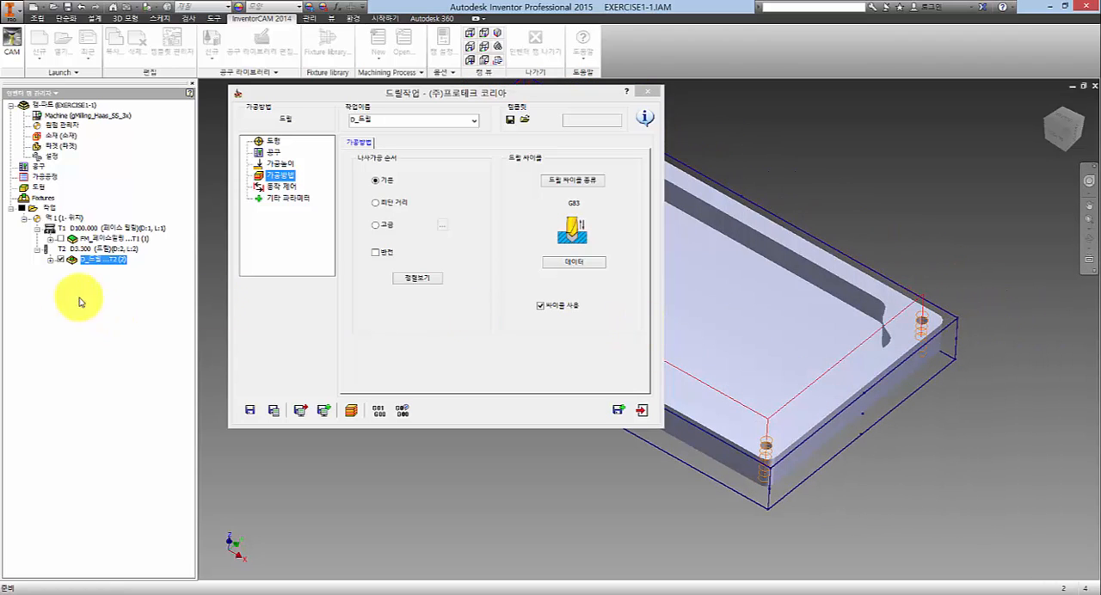
- Simulate the drilling of the plate's corner holes with SolidVerify and exit the simulation
left_click(352, 411)
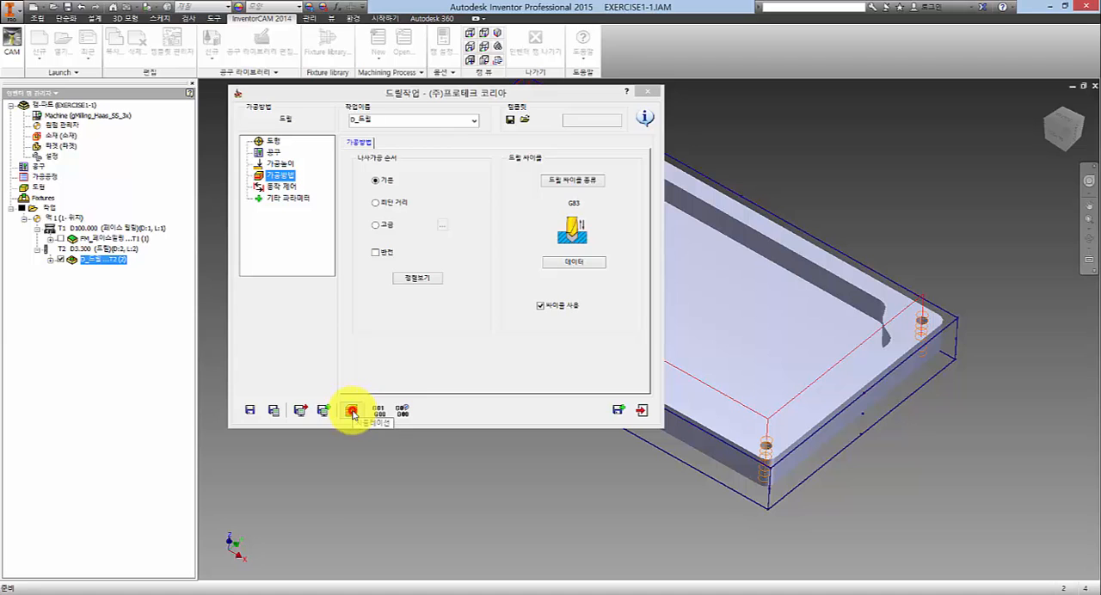
left_click(321, 160)
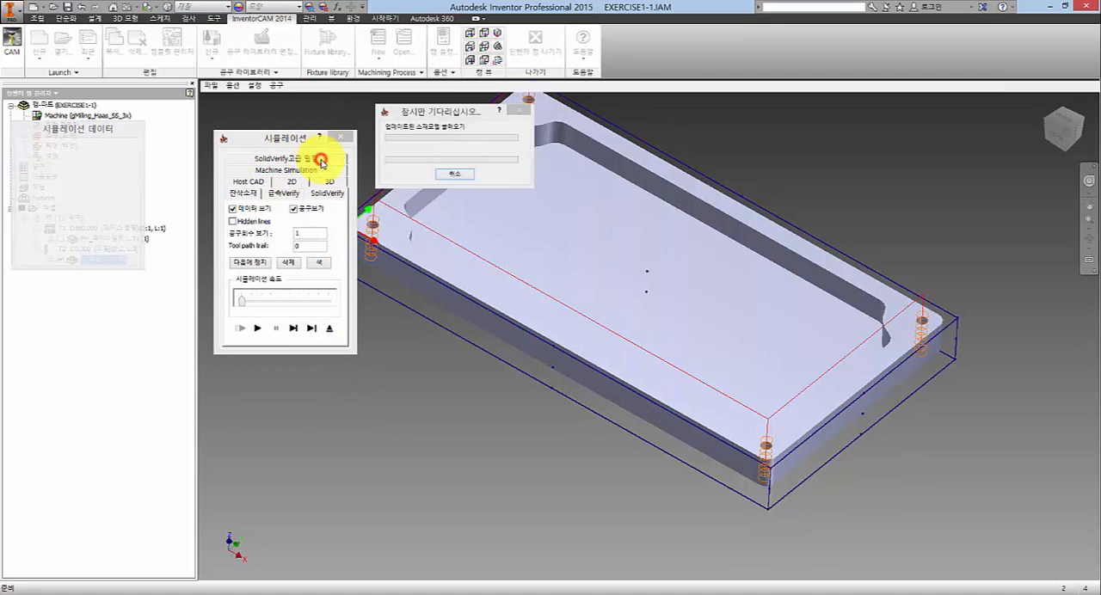
left_click(255, 330)
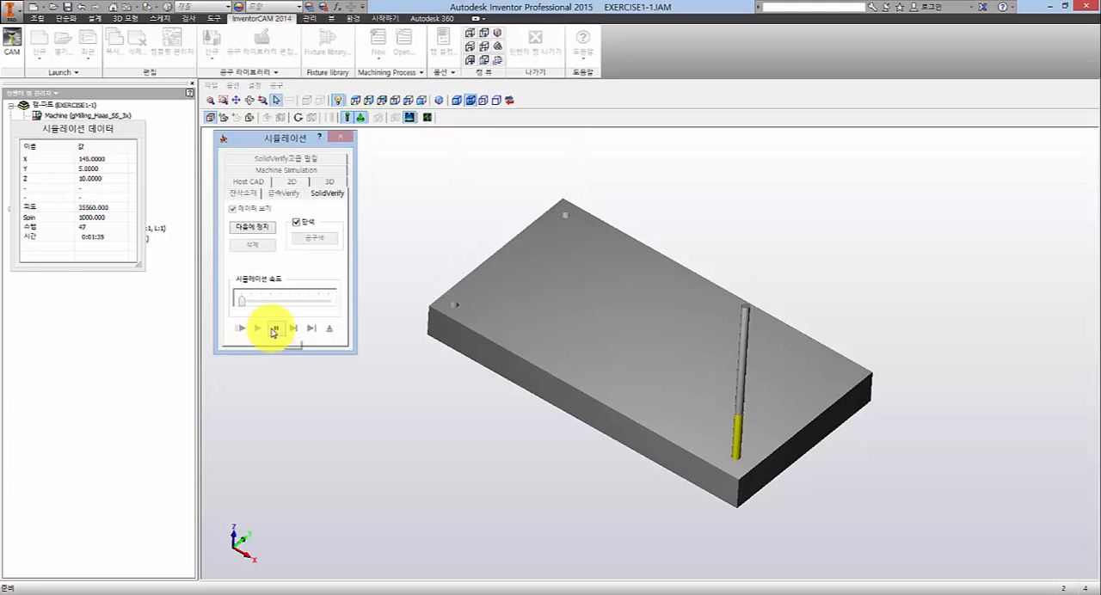
left_click(329, 328)
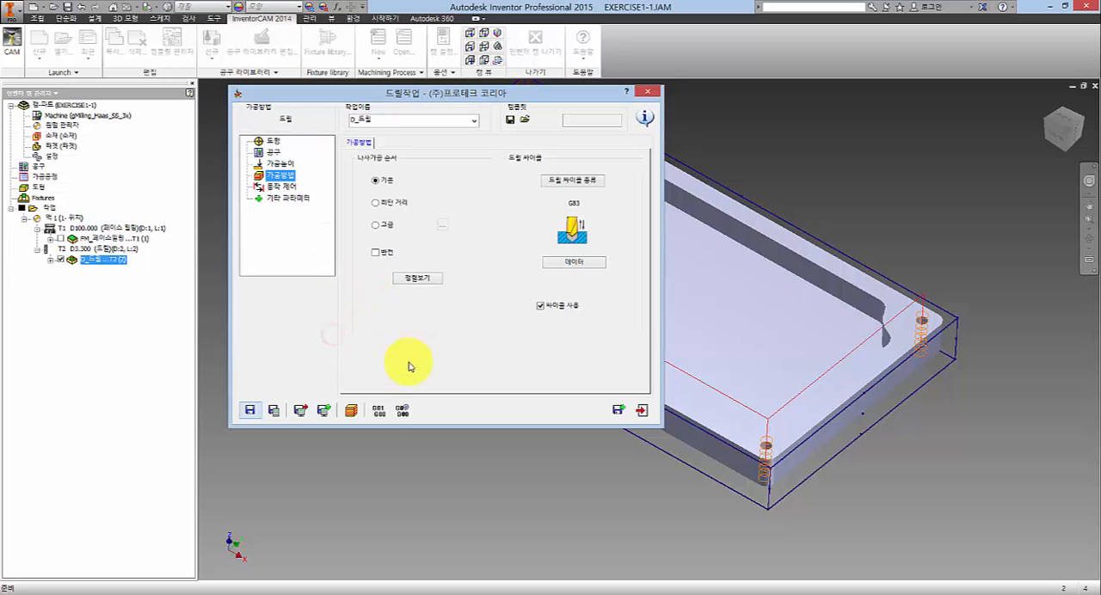
- Generate the drilling operation's G-code, examine the G98 G83 line and its R value, and compare it with the safety distance (안전거리)
left_click(384, 413)
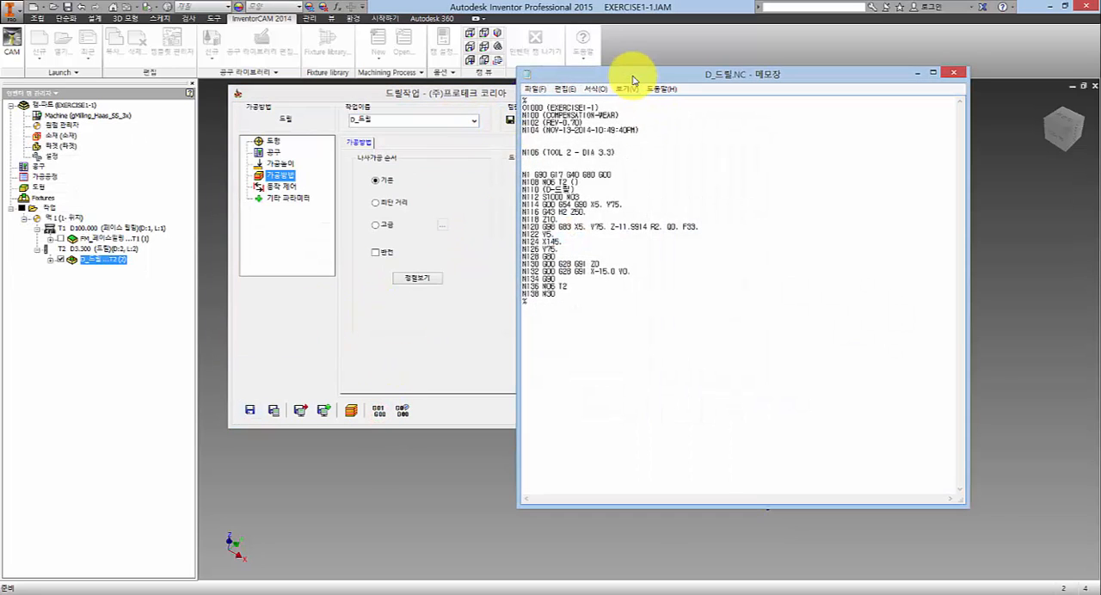
left_click_drag(634, 75, 663, 94)
left_click_drag(727, 239, 573, 240)
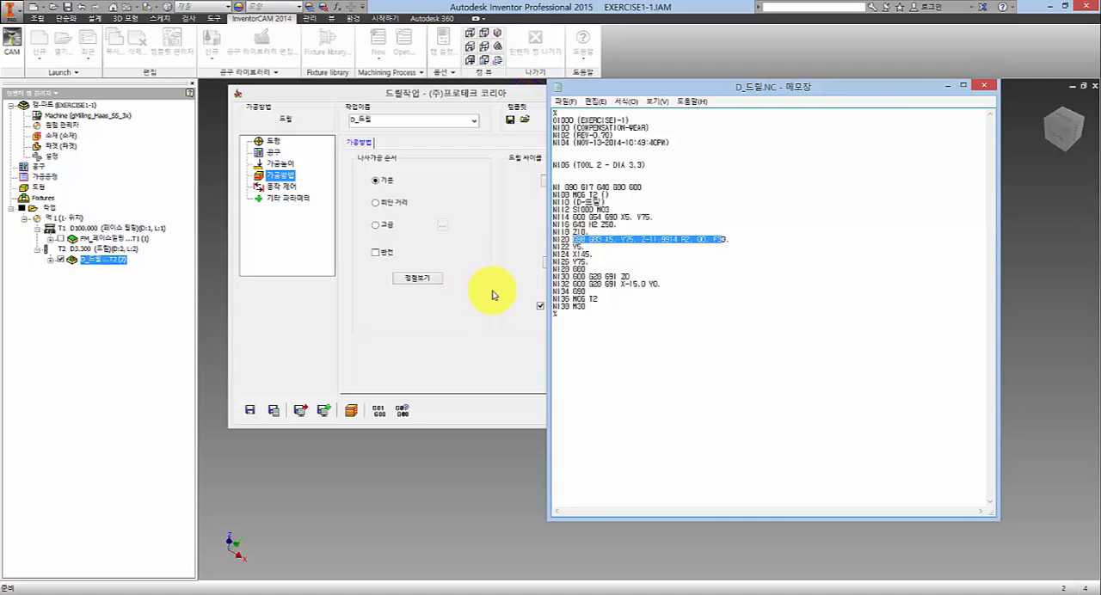
left_click(600, 242)
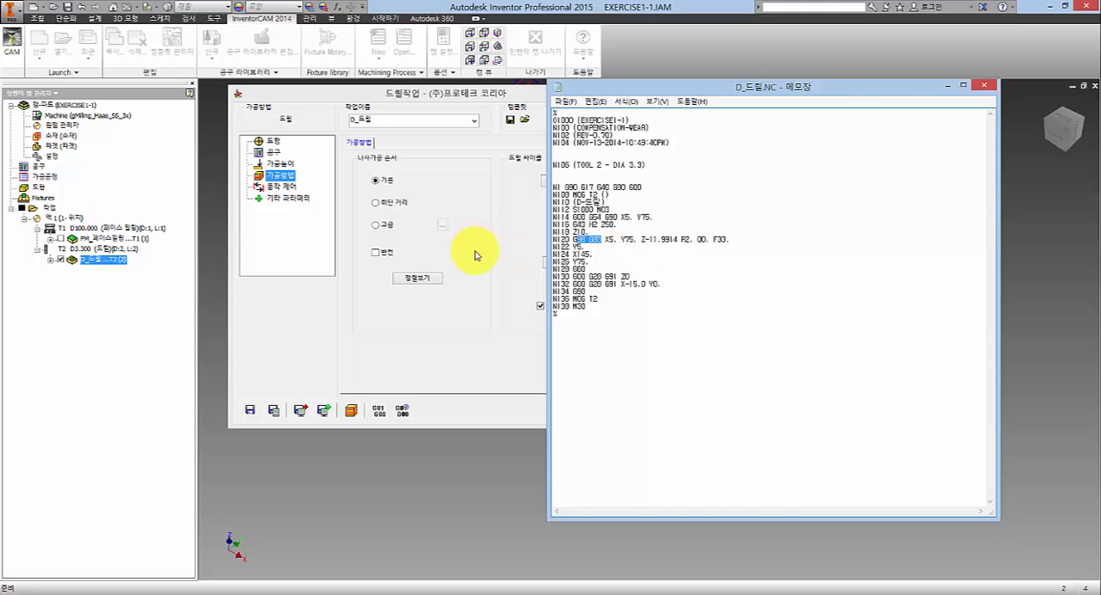
left_click(475, 281)
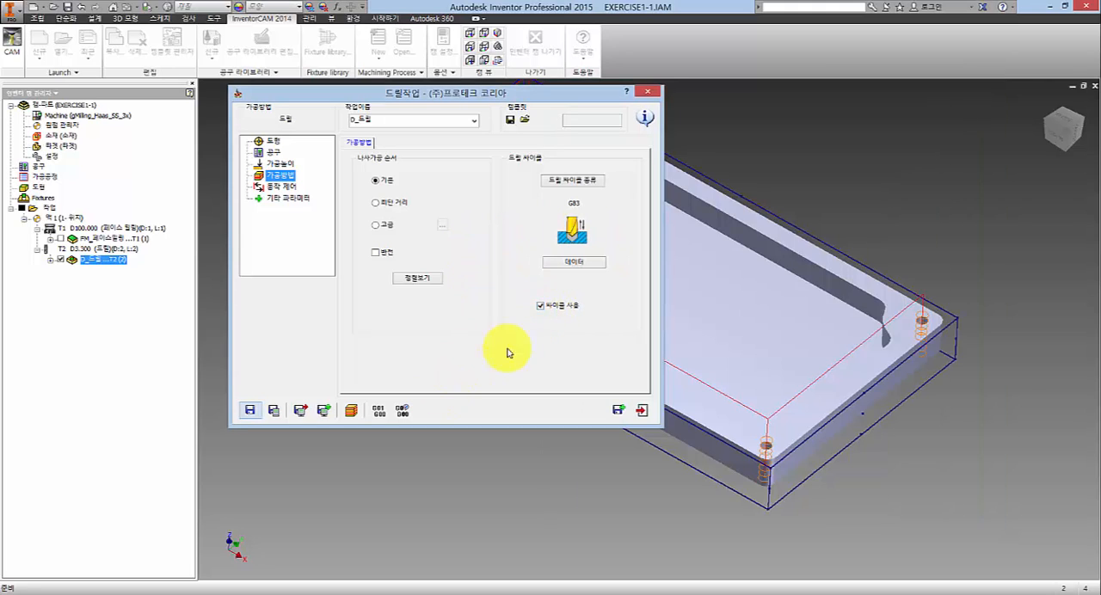
left_click(435, 592)
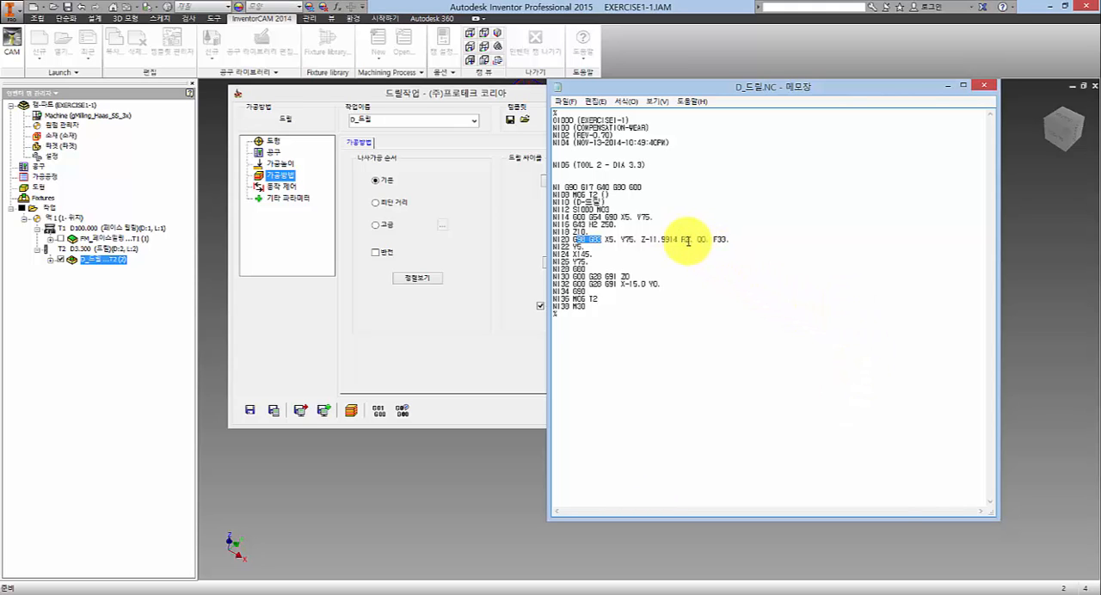
left_click_drag(681, 239, 695, 239)
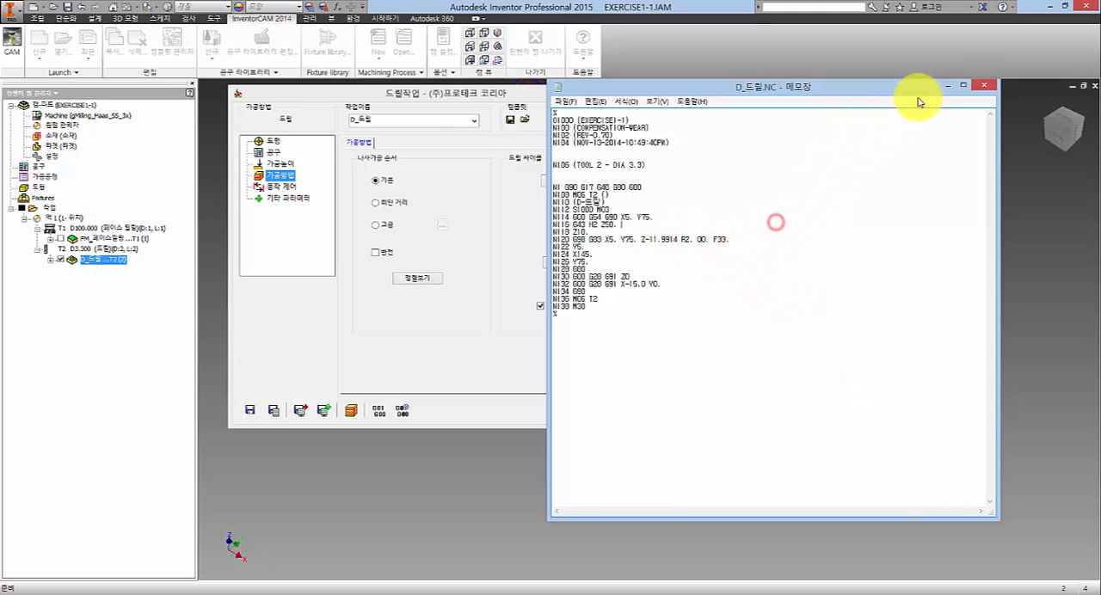
left_click(988, 85)
left_click(280, 162)
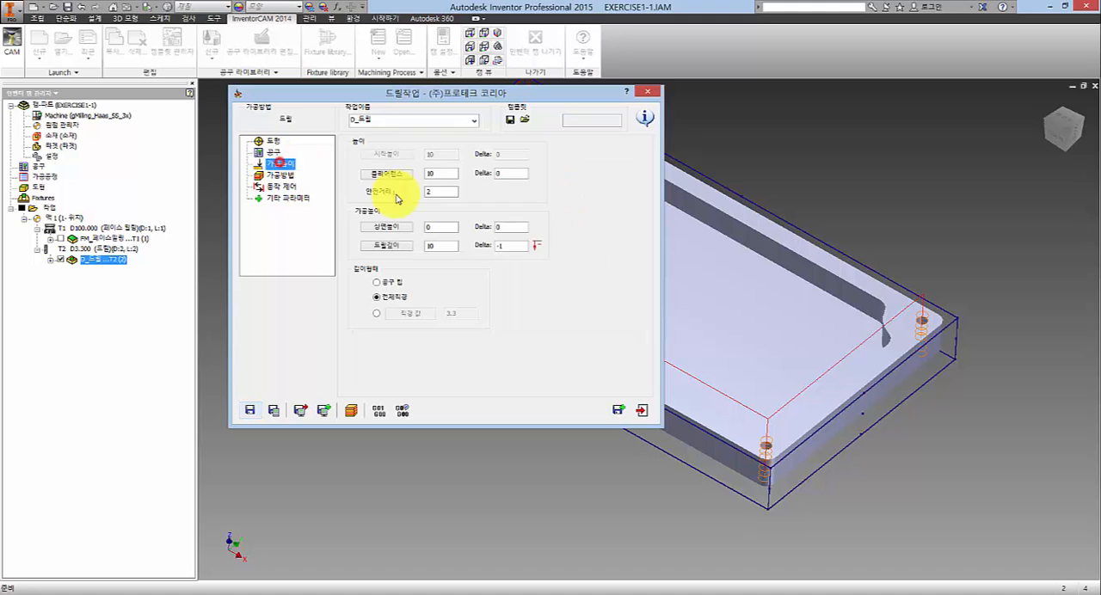
double_click(441, 190)
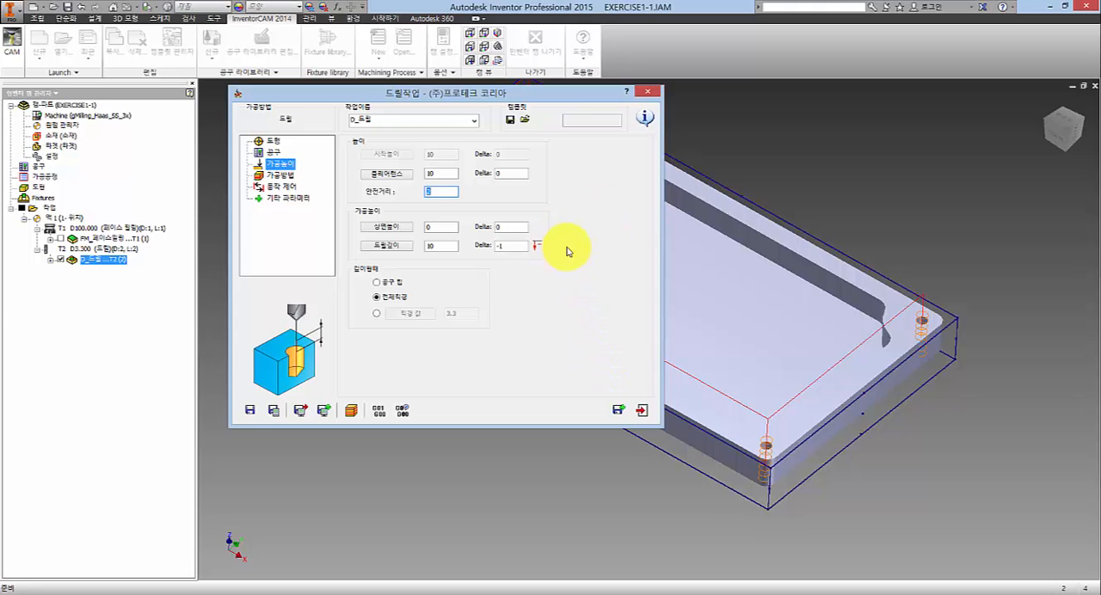
- Save and copy the drilling operation, and review the copy's tool, machining height (가공높이) and machining method (가공방법) settings
left_click(619, 412)
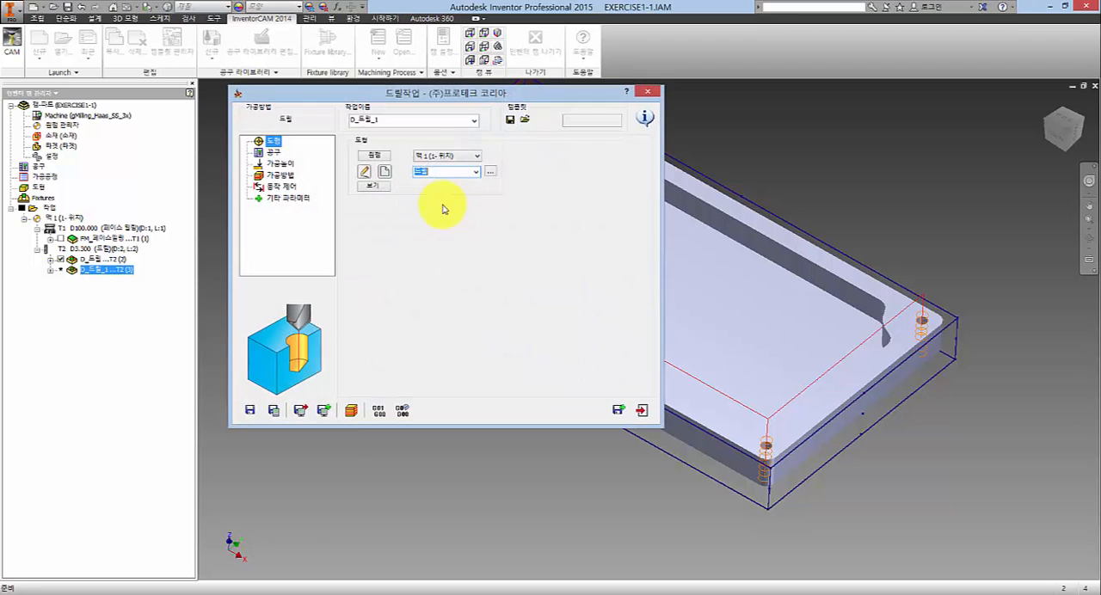
left_click_drag(433, 96, 370, 102)
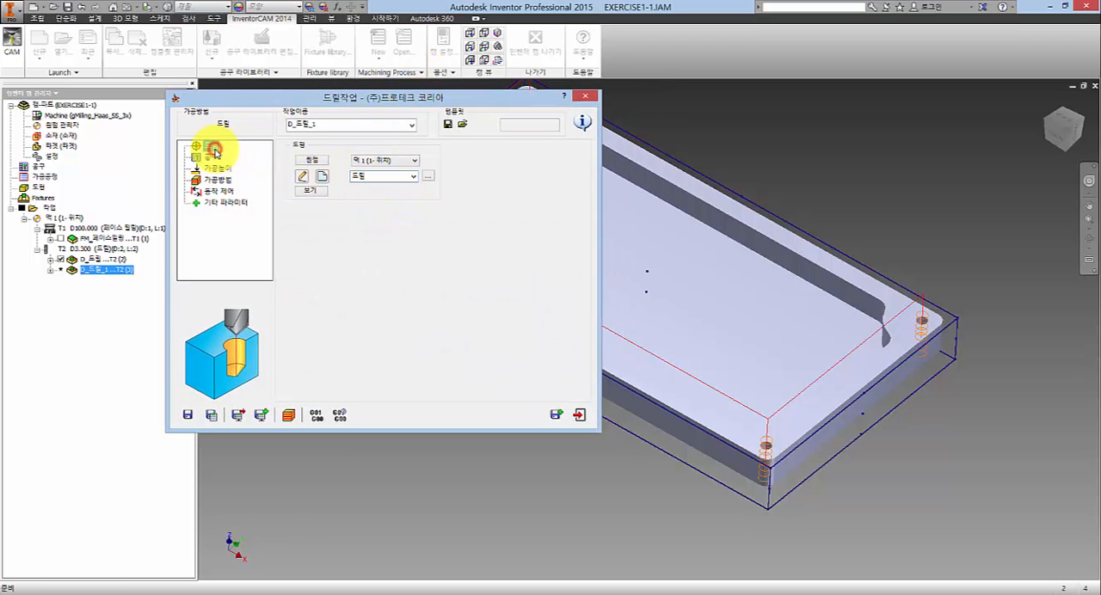
left_click(212, 155)
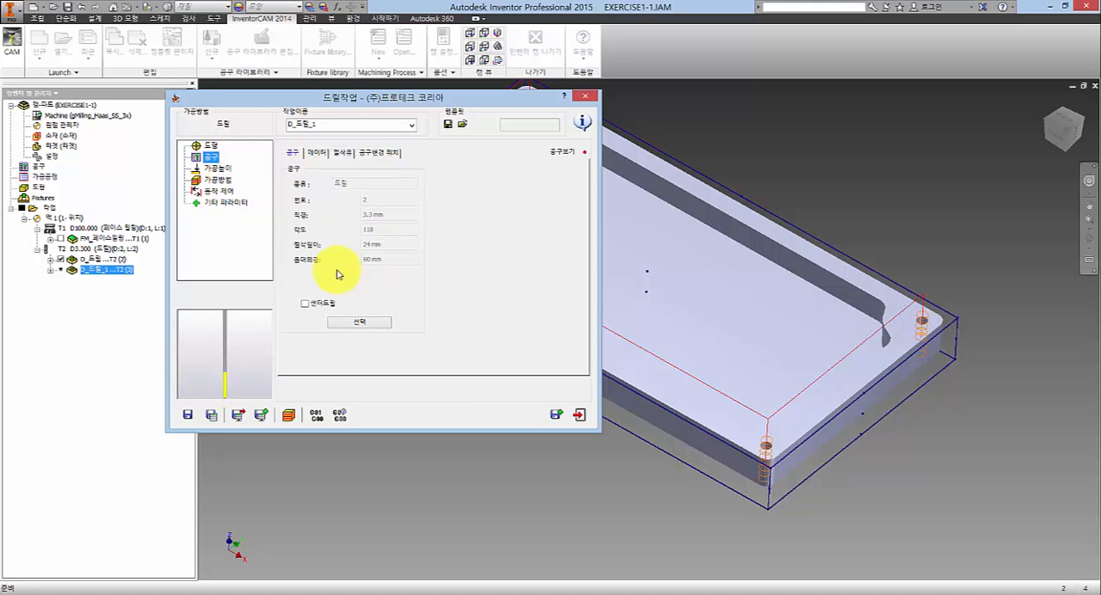
left_click(217, 168)
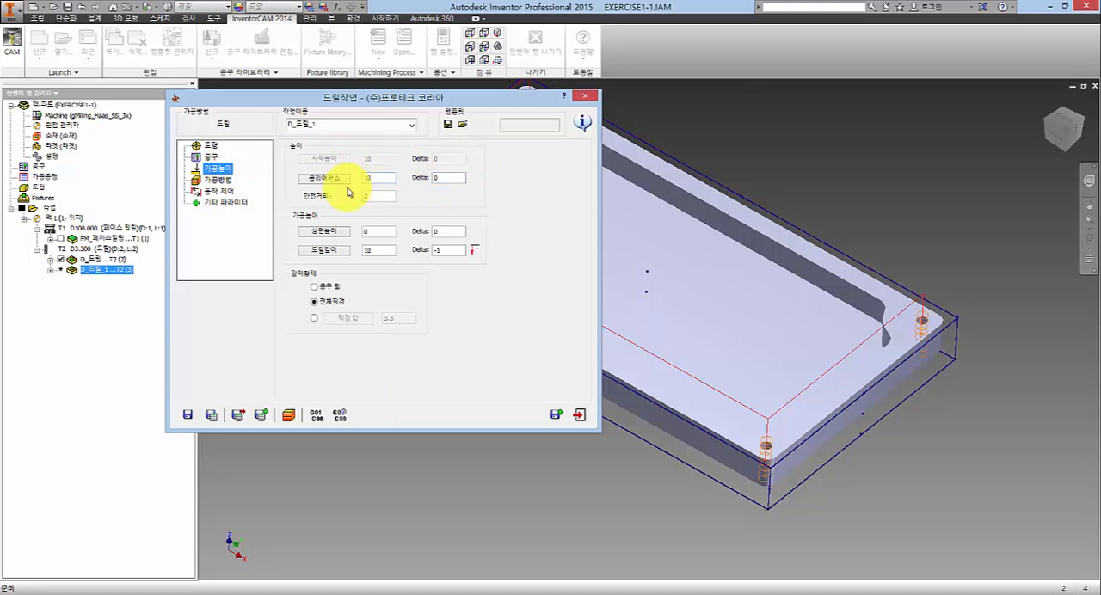
left_click(217, 180)
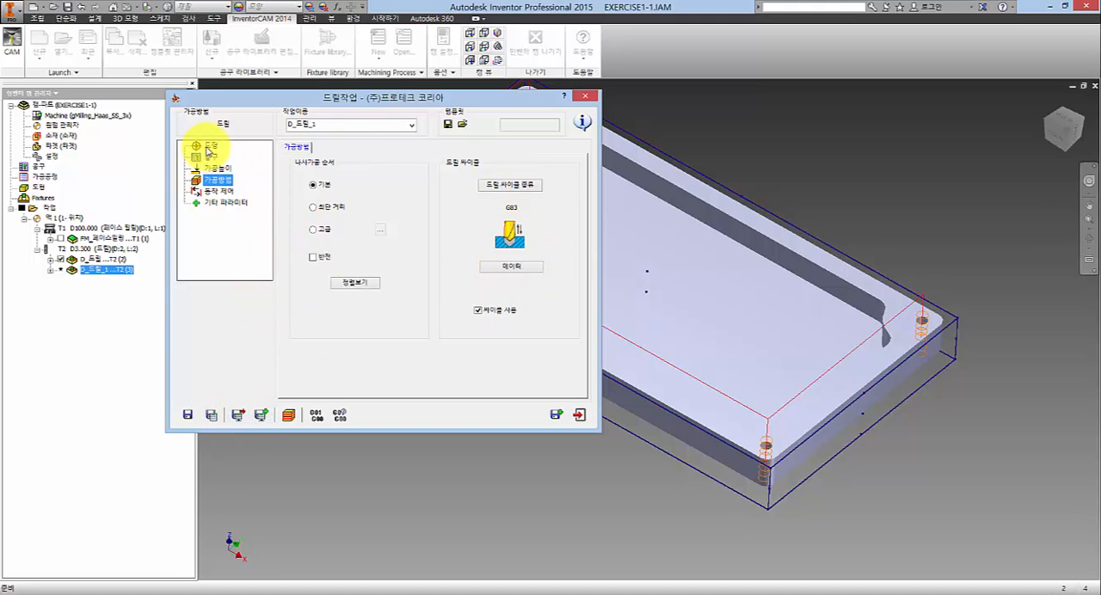
- Check the copied operation's available geometry and view the 드릴 geometry's hole positions and drilling order on the plate
left_click(207, 147)
left_click(312, 191)
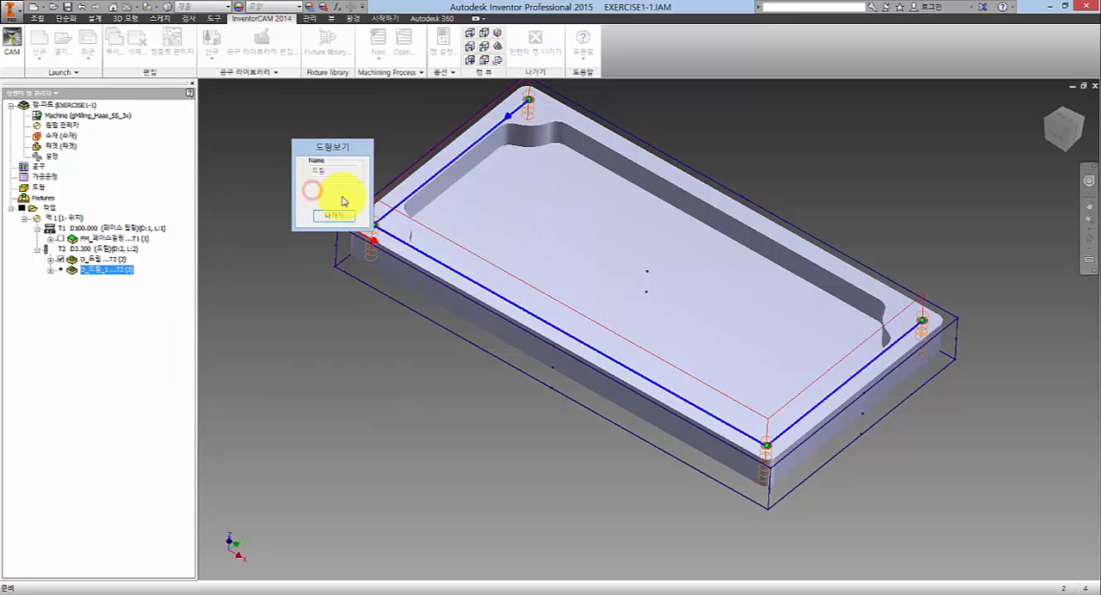
left_click_drag(361, 147, 295, 146)
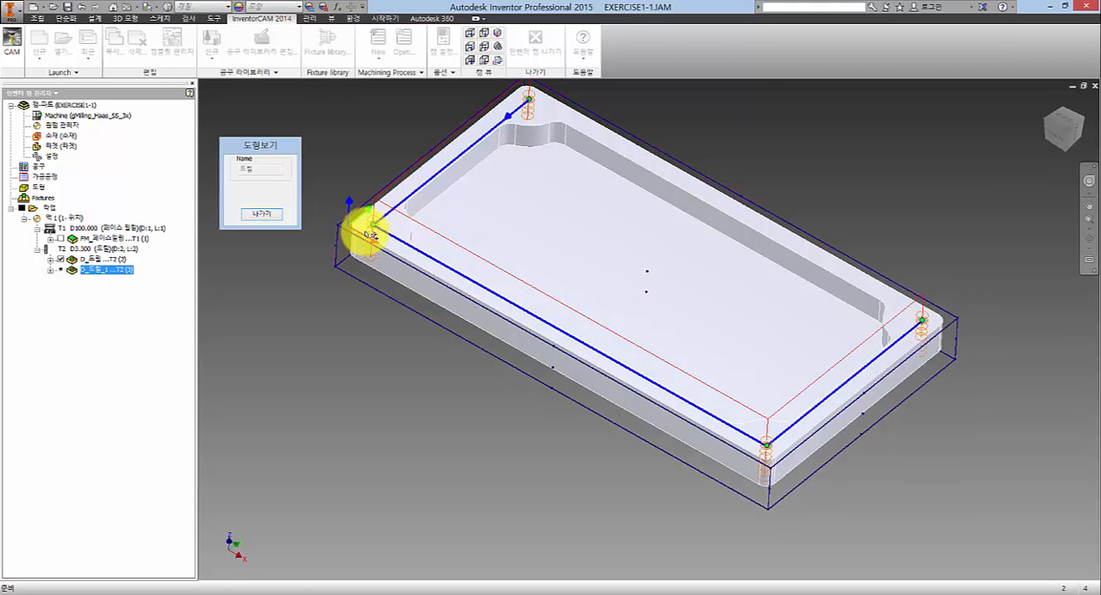
left_click(263, 213)
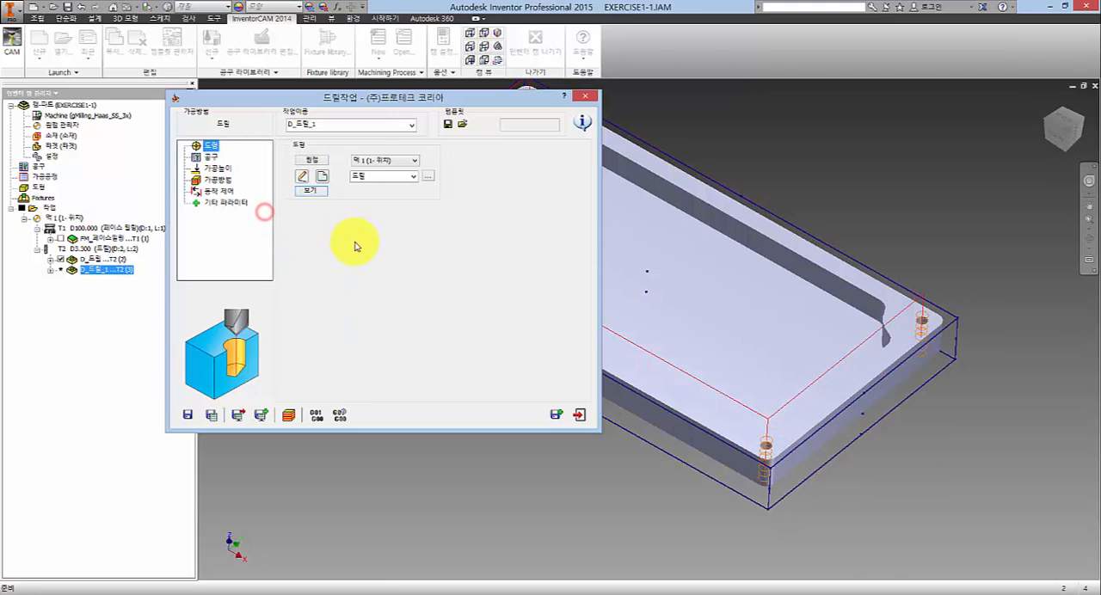
left_click(413, 177)
left_click(319, 229)
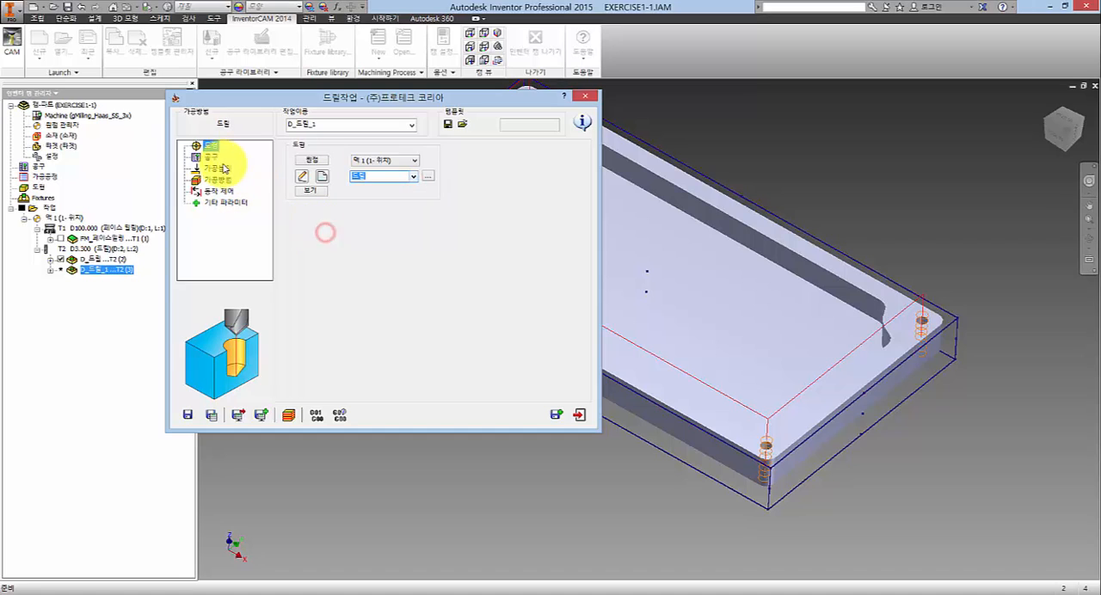
left_click(414, 176)
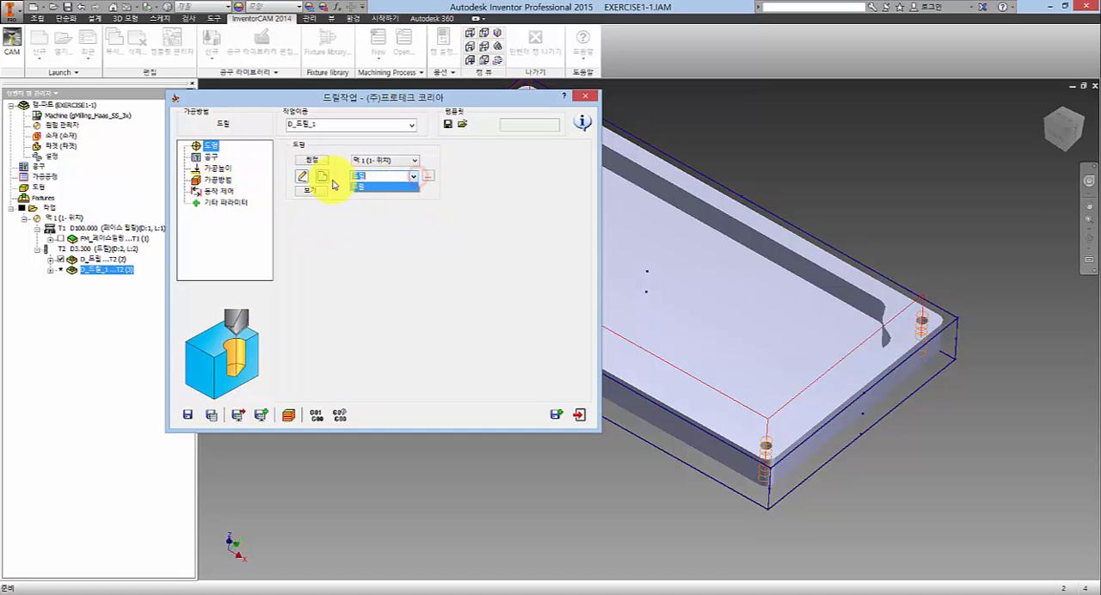
left_click(414, 176)
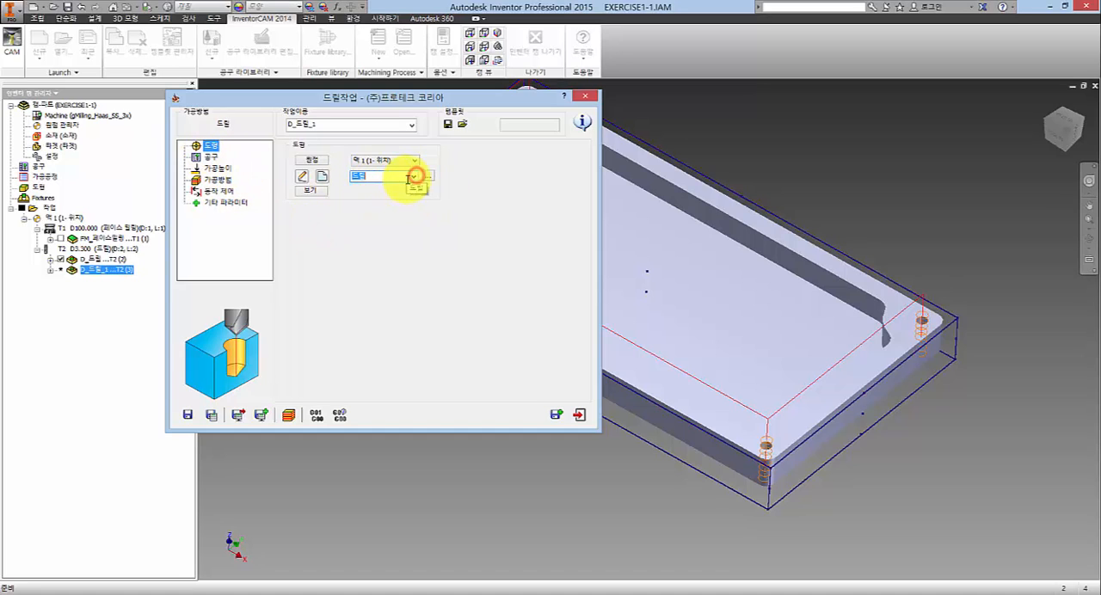
left_click(314, 190)
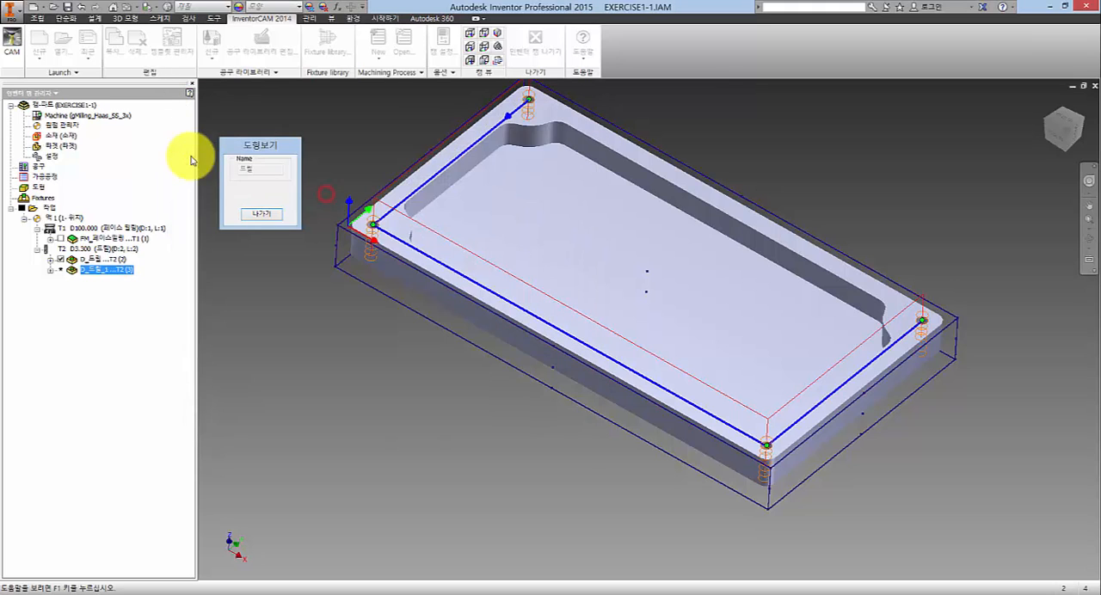
left_click(262, 213)
- Add a spot drill (스팟드릴) with 6 mm diameter and 90° angle as tool 3 and assign it to the copied operation
left_click(208, 158)
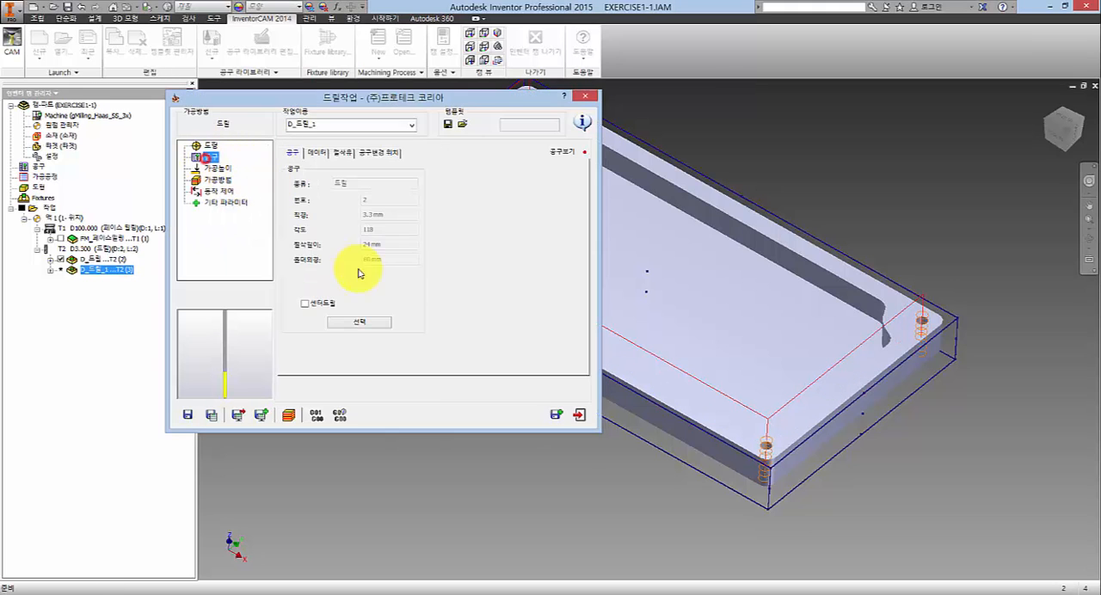
left_click(369, 326)
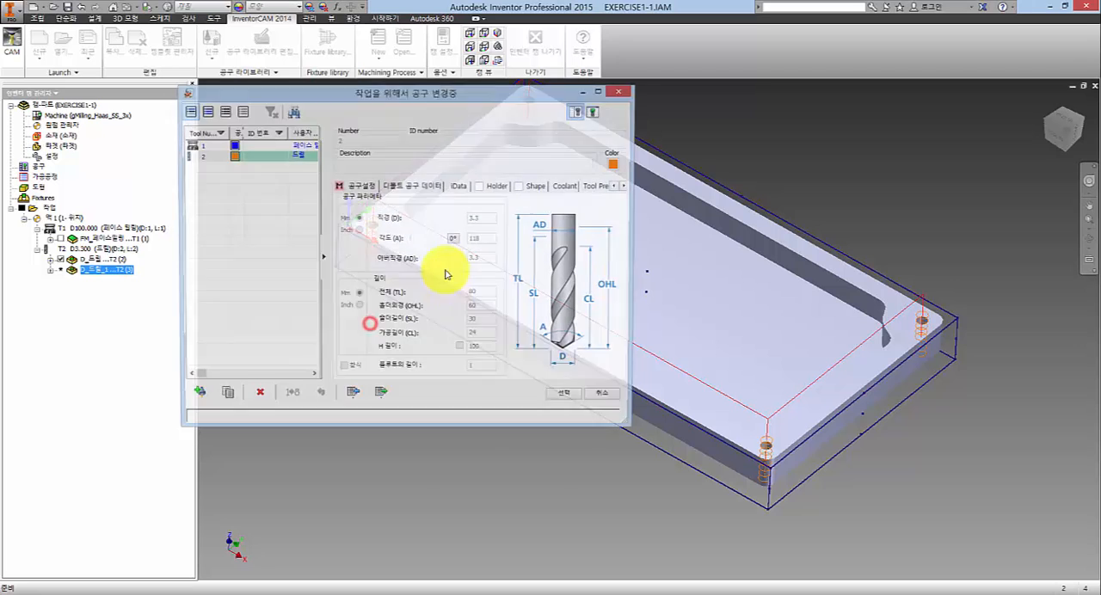
left_click(196, 395)
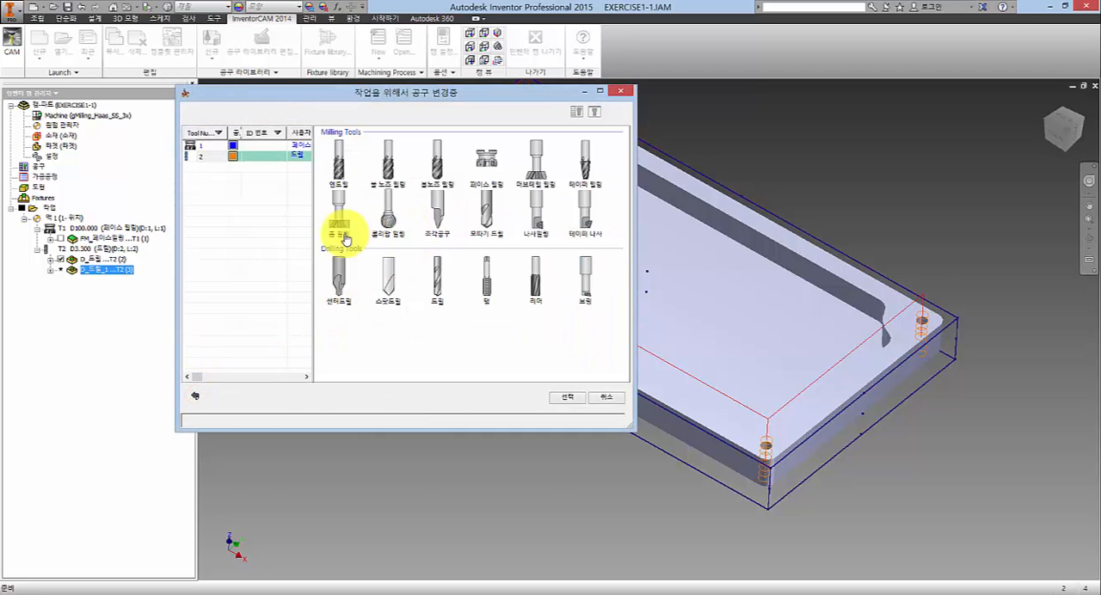
left_click(388, 287)
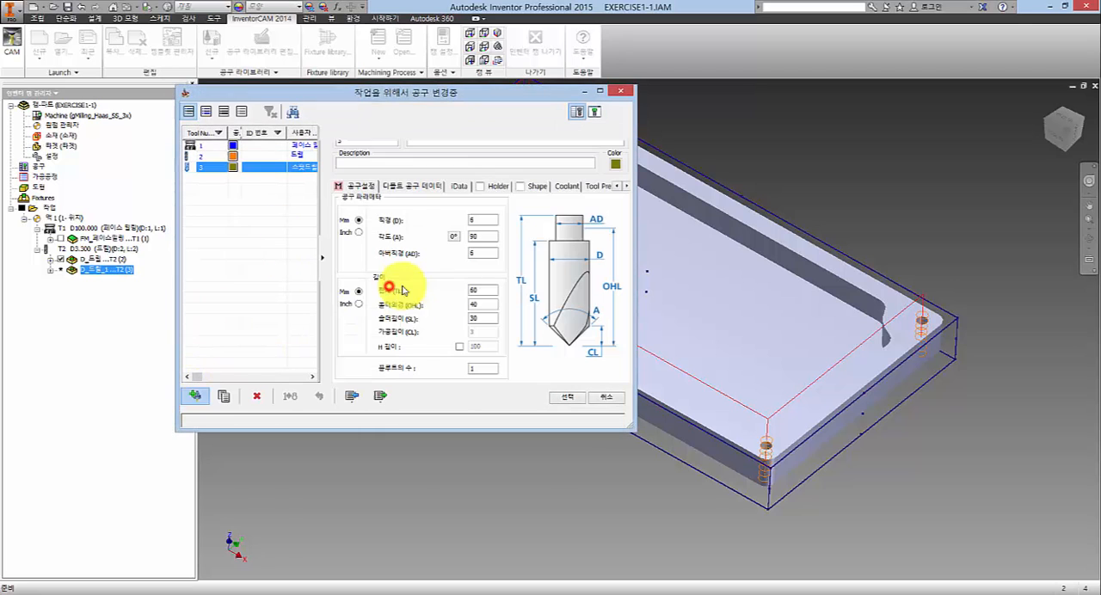
left_click(483, 221)
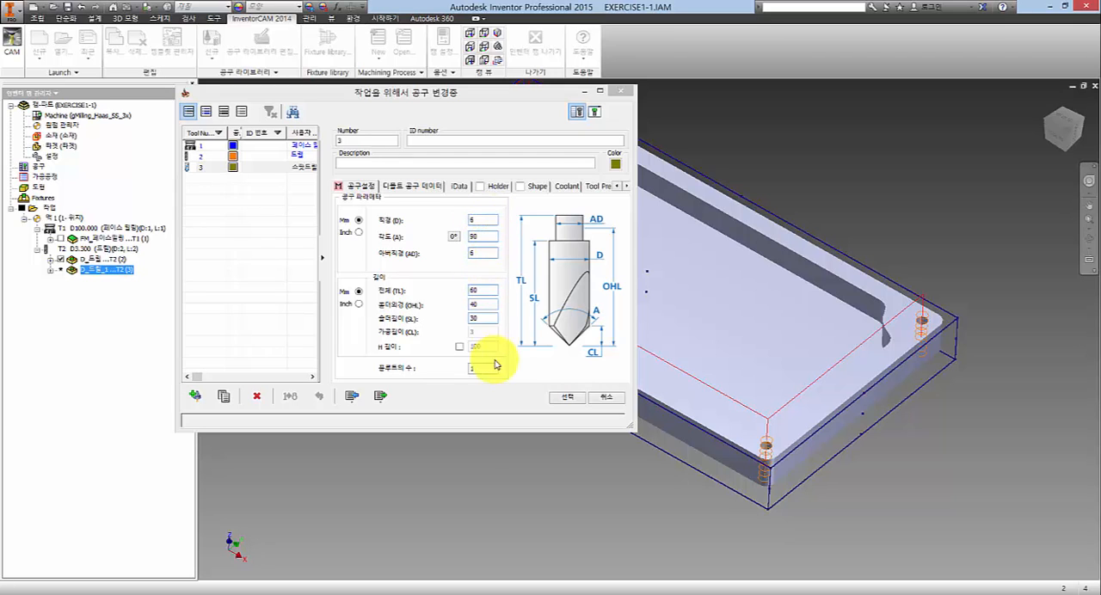
left_click(566, 397)
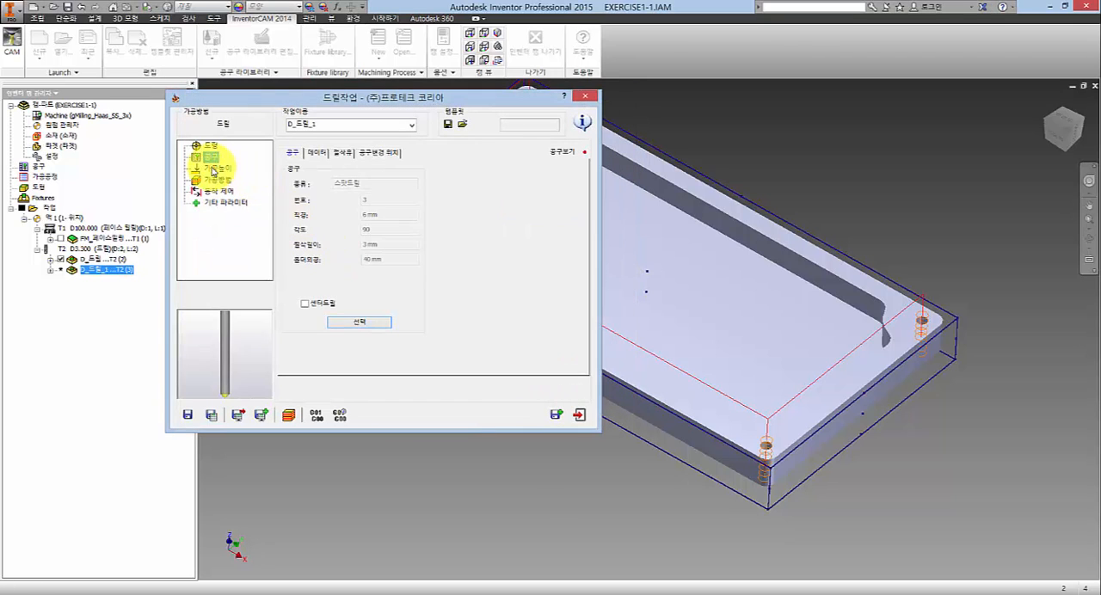
- Set the copied operation's drill depth and its Delta to 0, and switch the depth type to diameter value (직경 값)
left_click(217, 168)
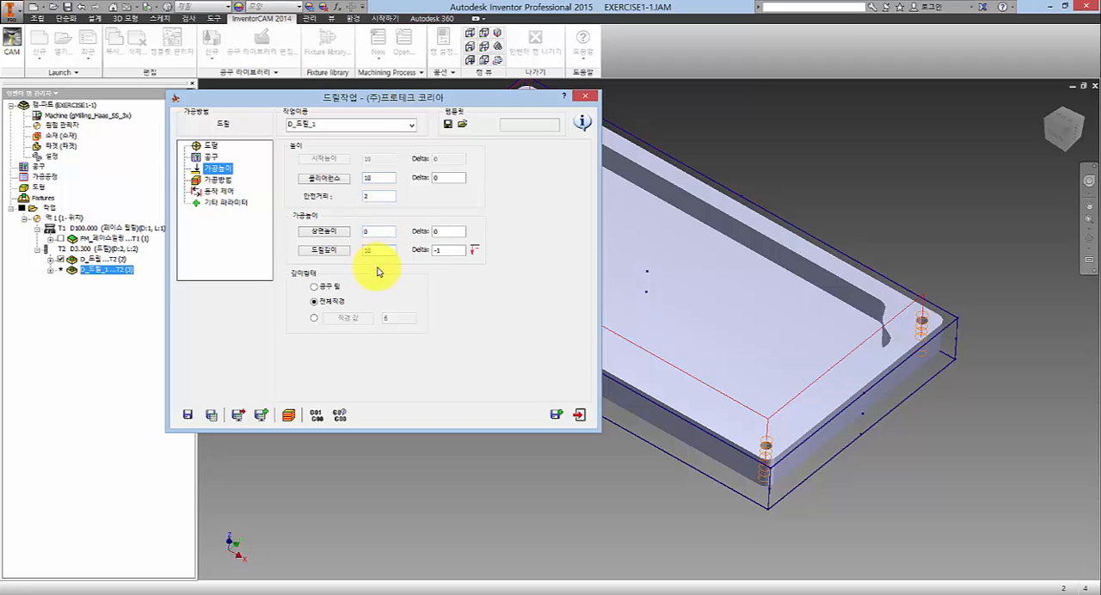
left_click(452, 250)
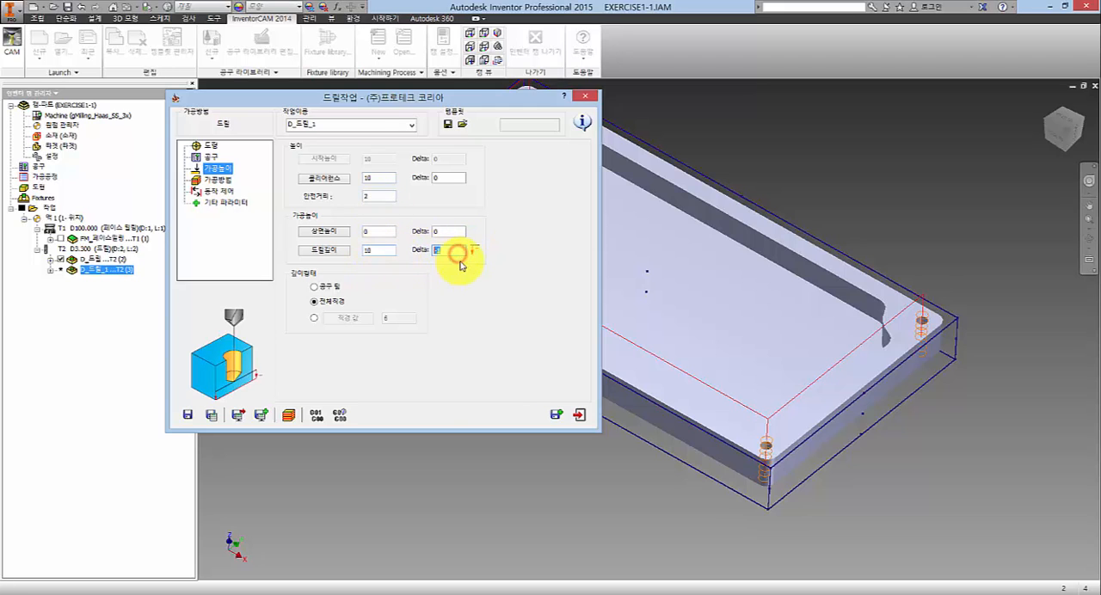
type("0")
double_click(376, 251)
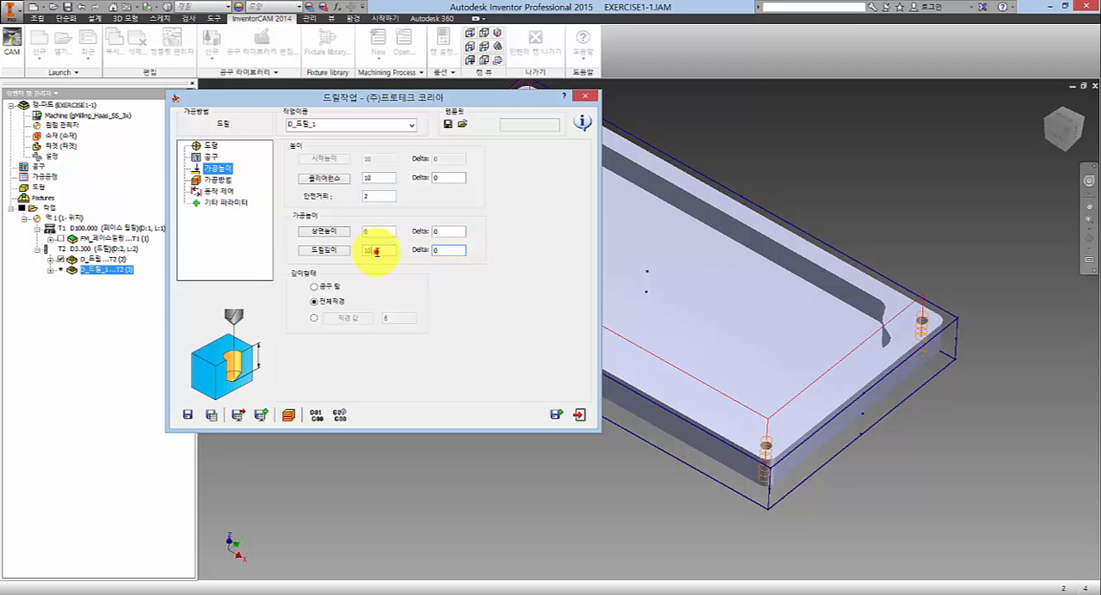
type("0")
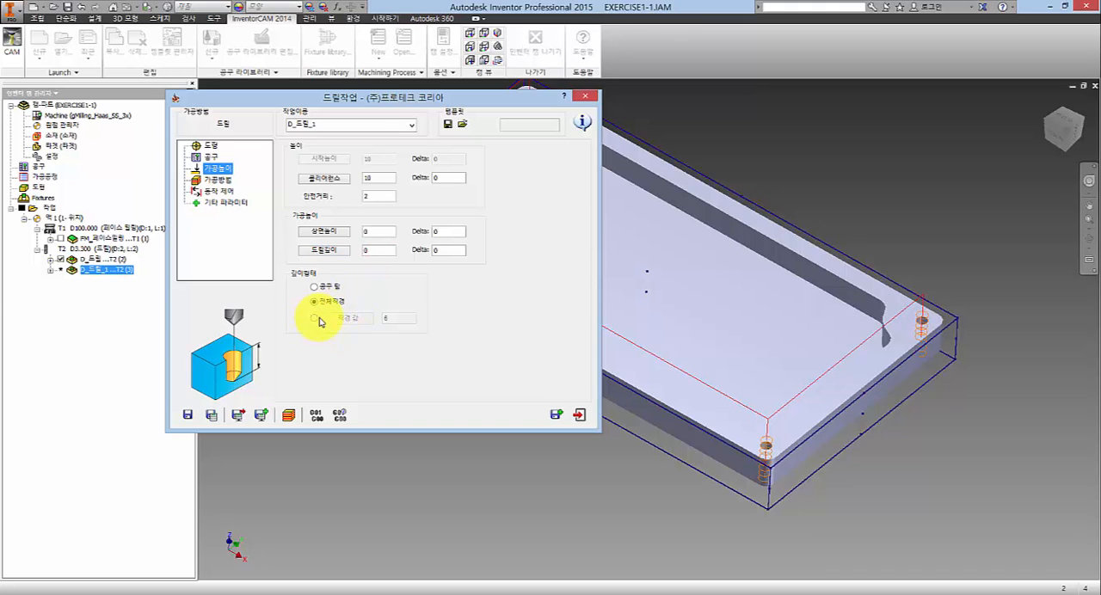
left_click(315, 319)
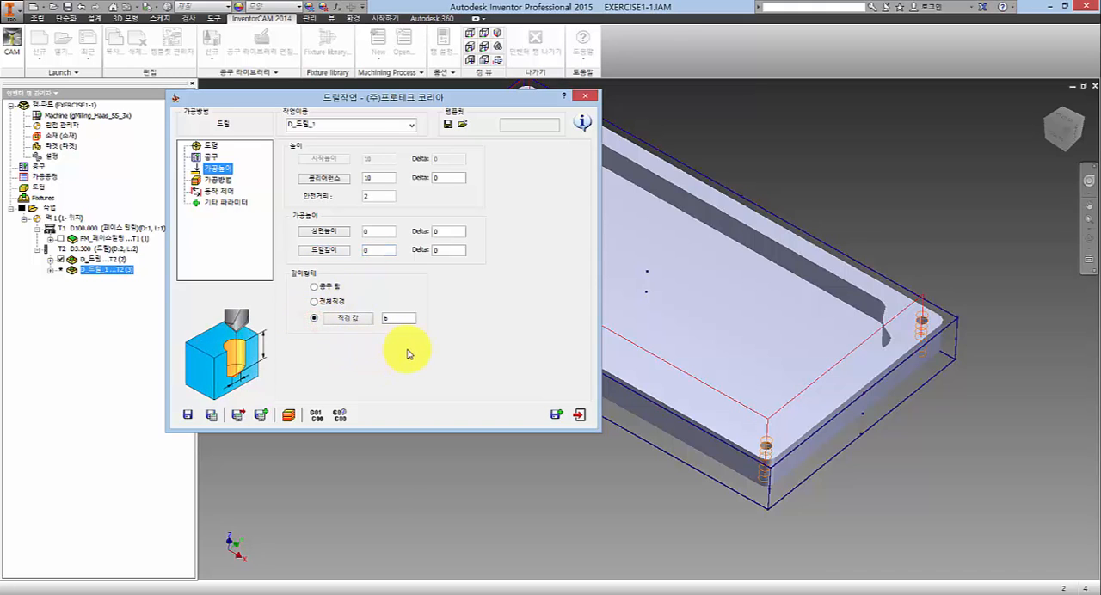
- Set the diameter value (직경 값) of the copied spot drilling operation's depth type to 5
double_click(400, 317)
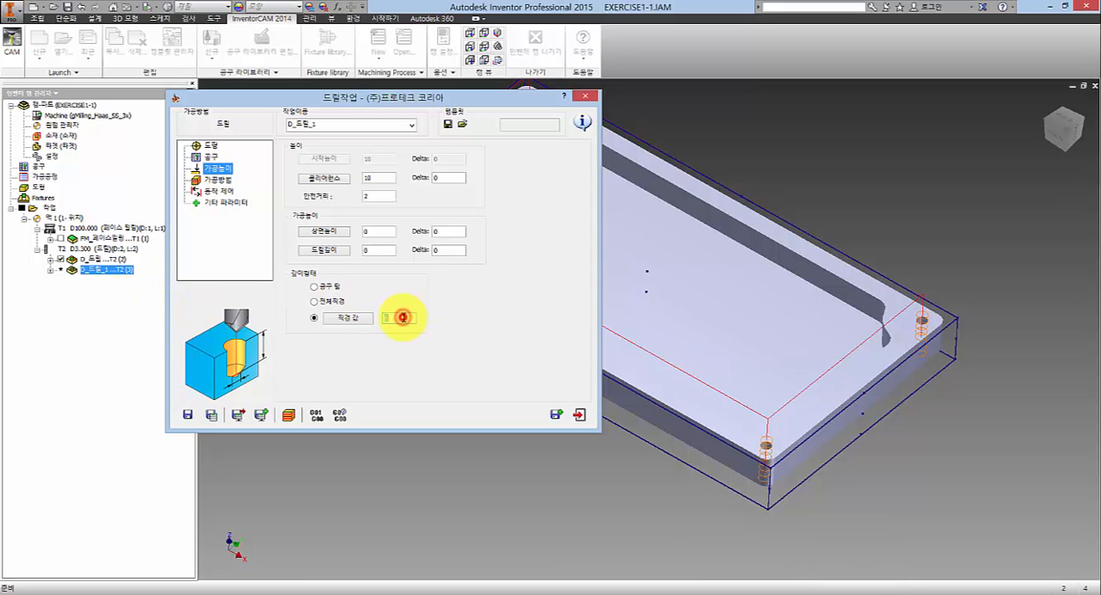
left_click(403, 317)
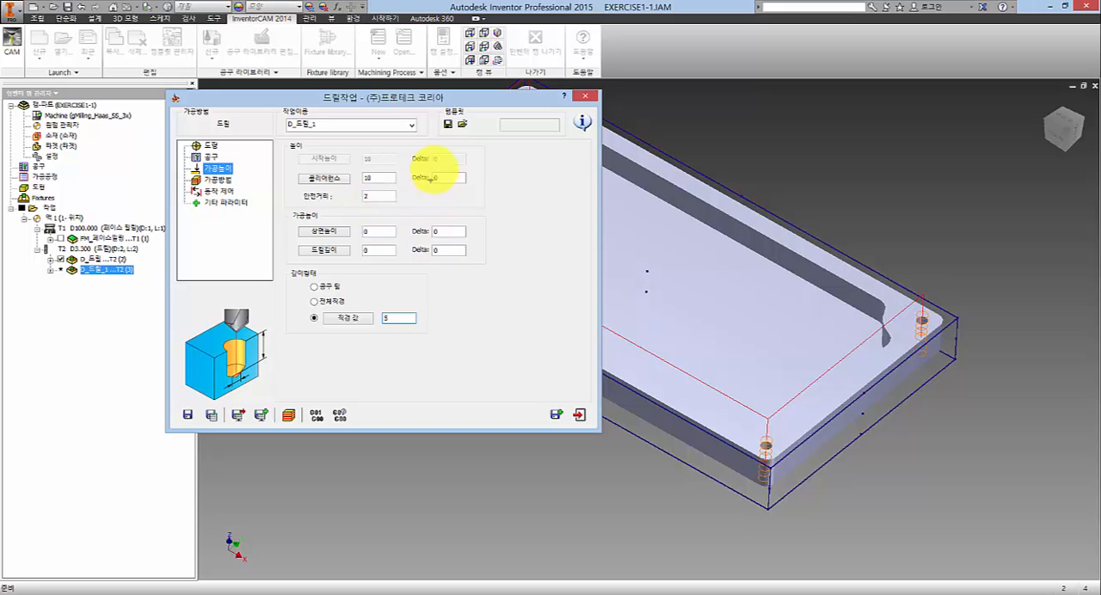
mouse_move(486, 157)
left_mouse_down()
mouse_move(516, 246)
mouse_move(493, 271)
left_mouse_up()
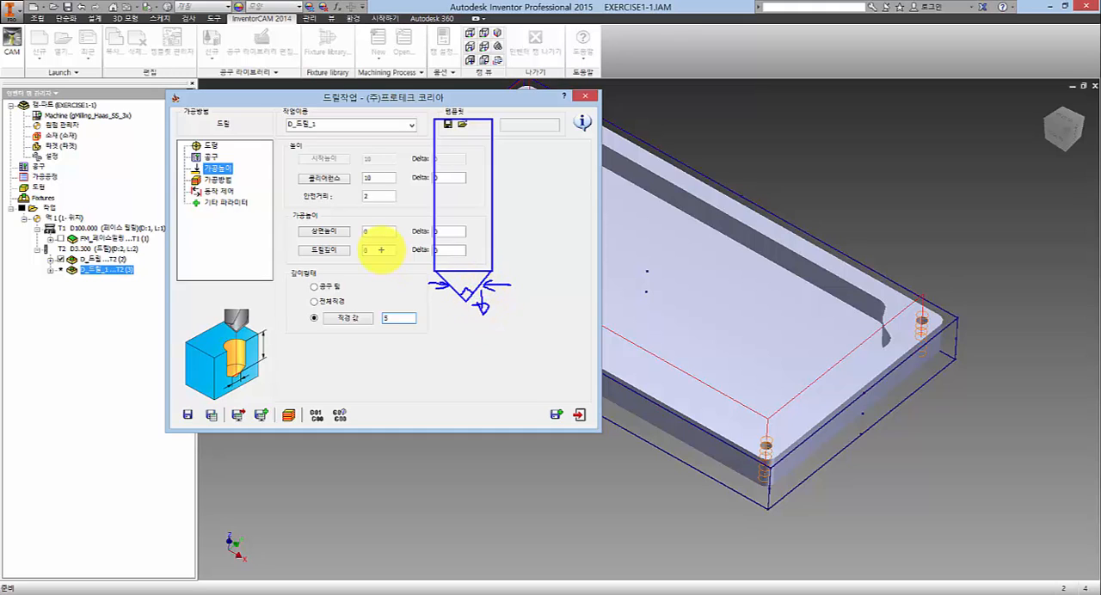
left_click_drag(381, 250, 368, 244)
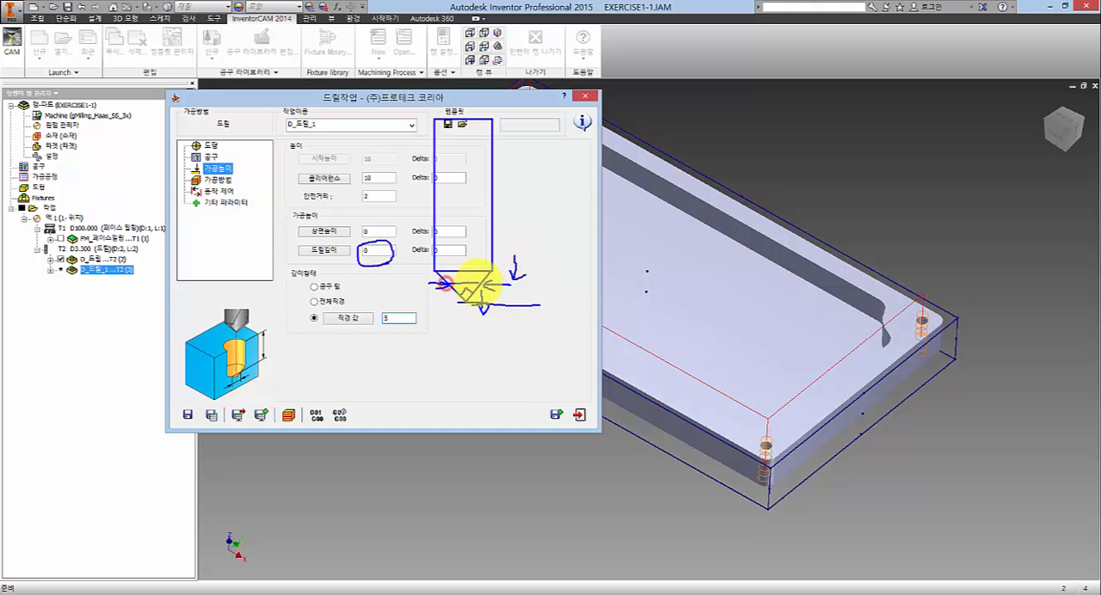
left_click(514, 287)
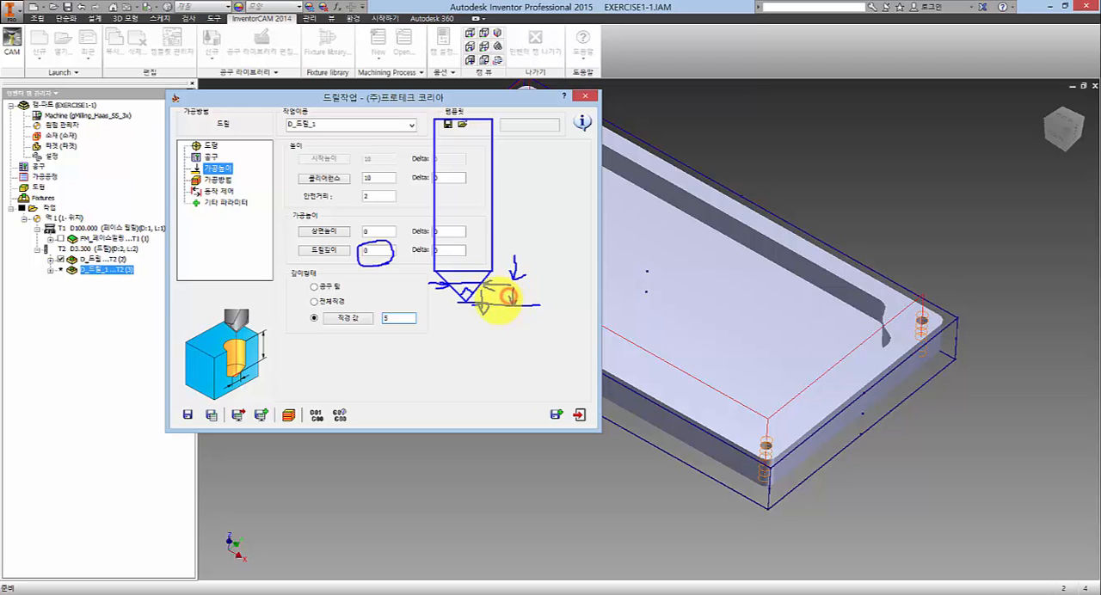
left_click_drag(405, 326, 355, 348)
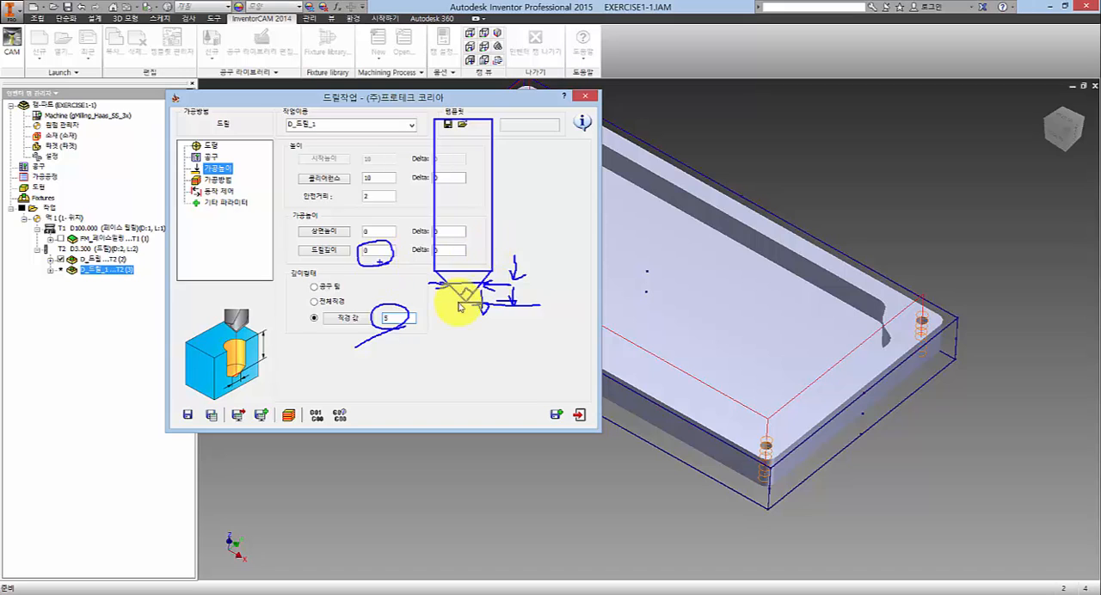
key("Escape")
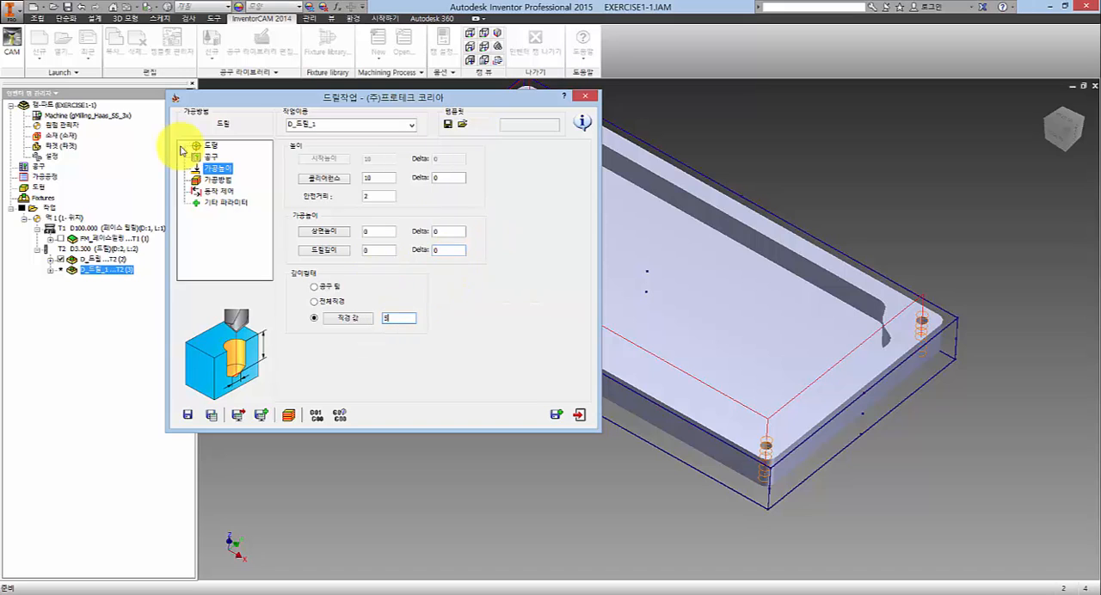
- Set the copied operation's drill cycle to G81, and save and calculate the operation
left_click(219, 179)
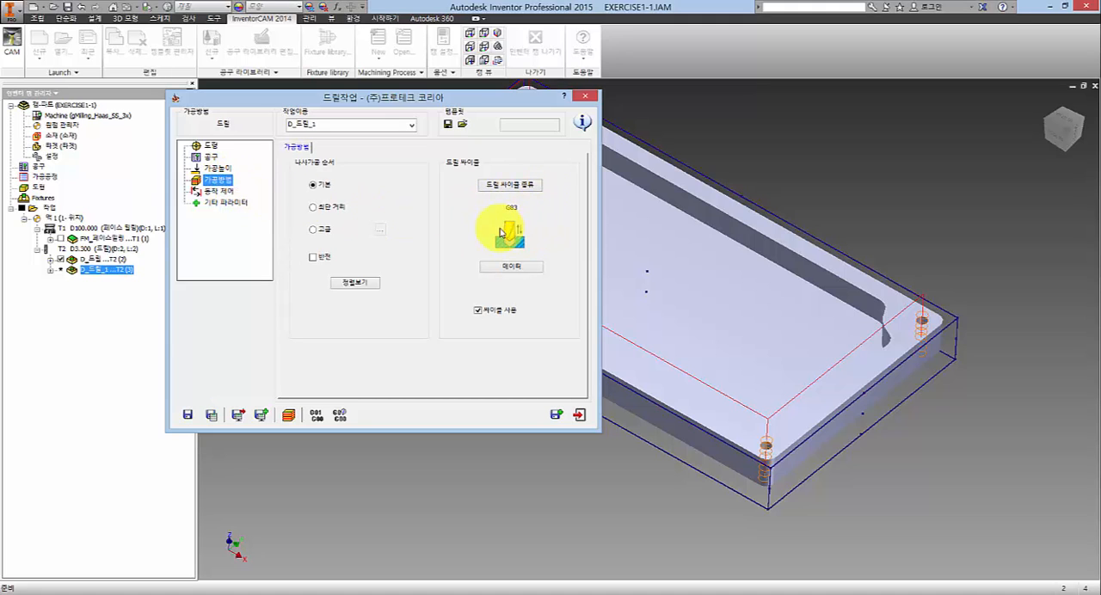
left_click(517, 185)
left_click(320, 214)
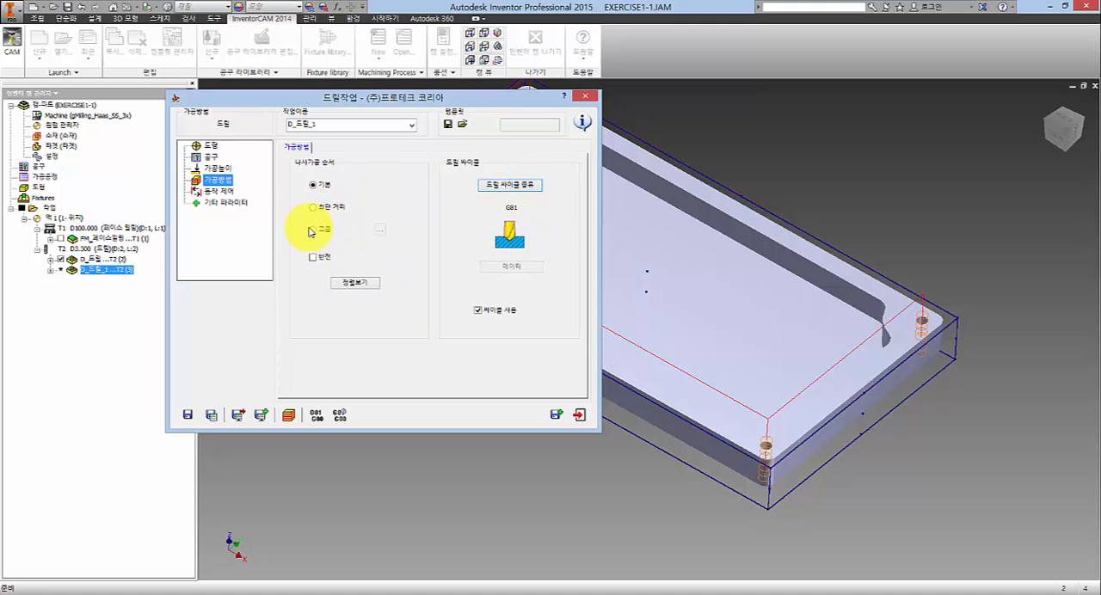
left_click(209, 417)
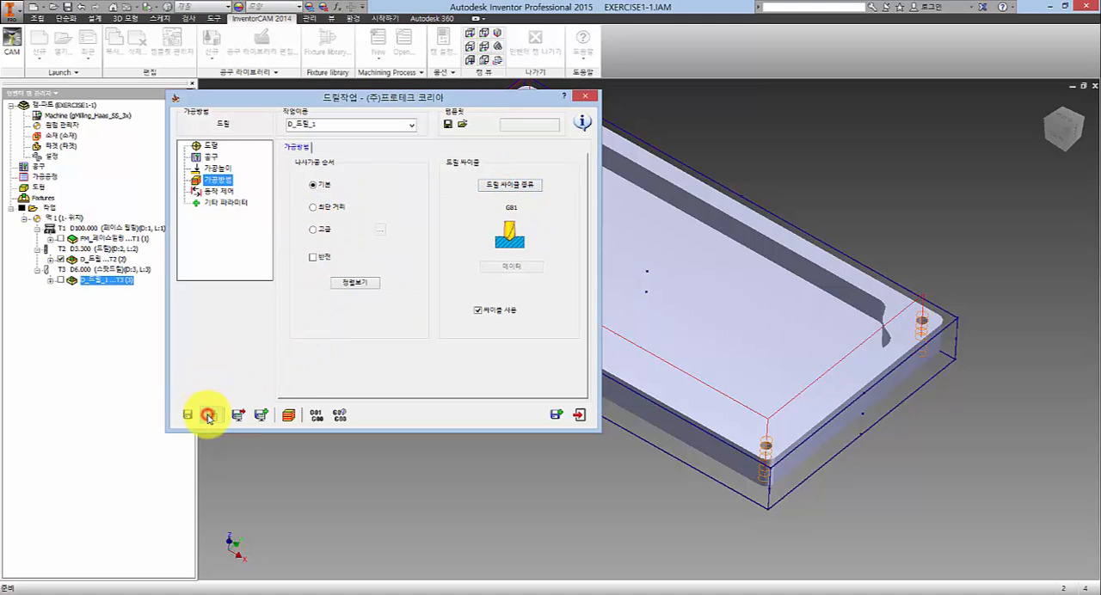
- Simulate the spot drilling of the four corner holes in SolidVerify and exit the simulation
left_click(289, 416)
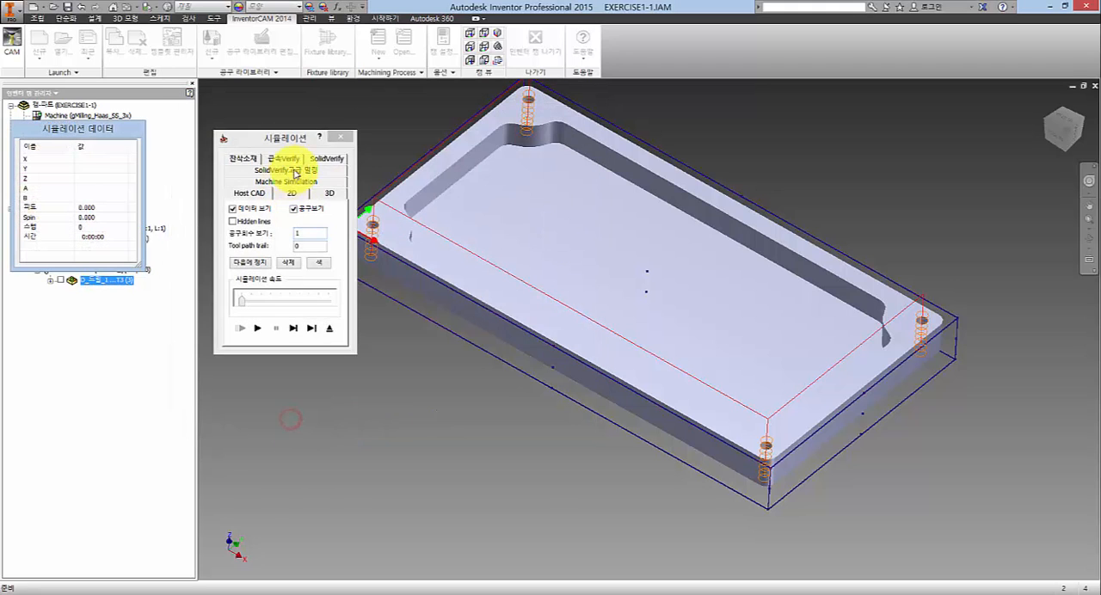
left_click(321, 159)
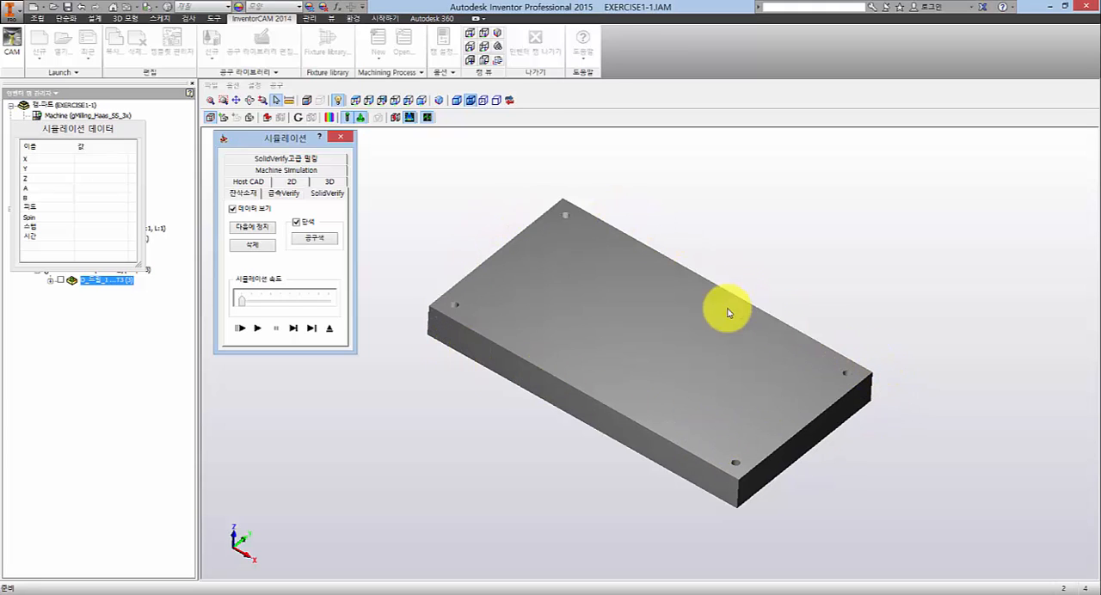
left_click(257, 333)
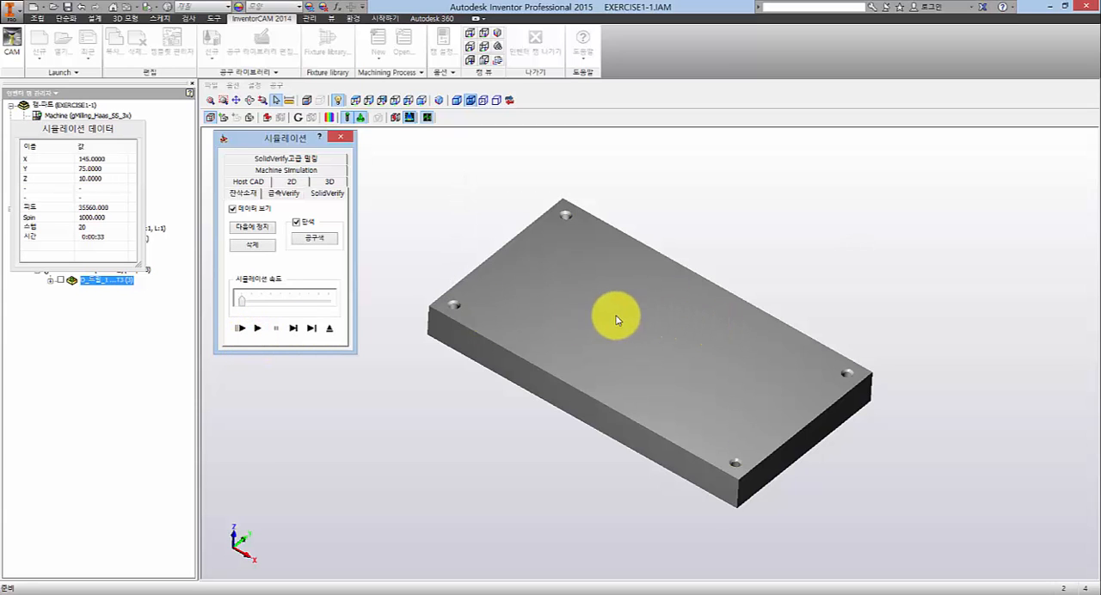
middle_click_drag(615, 315, 570, 384)
left_click(329, 328)
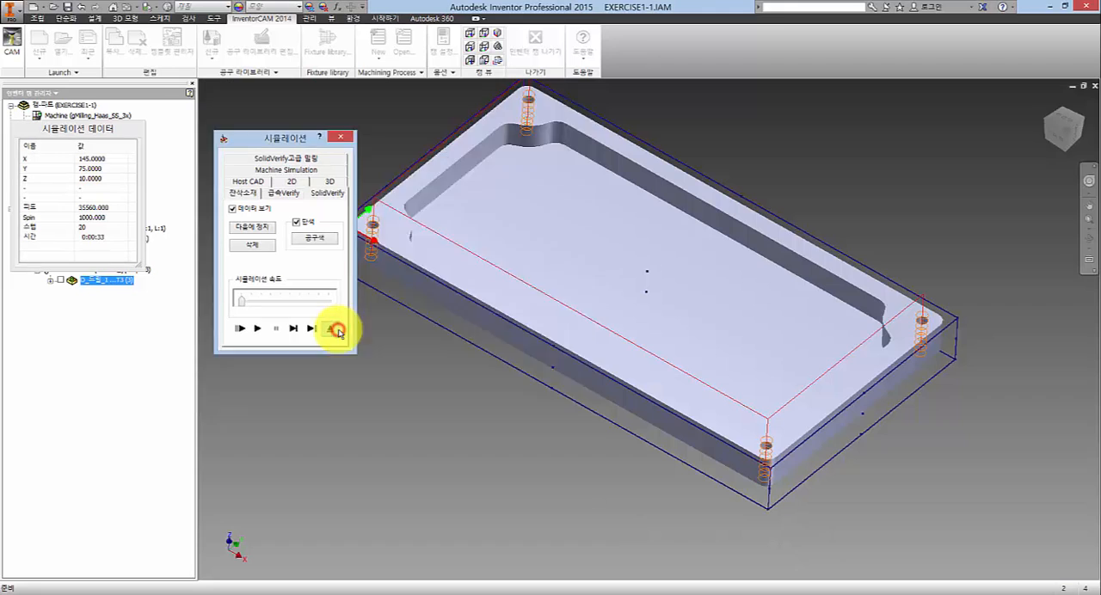
- Generate the spot drilling operation's G-code, review the G81 block in D_드릴_1.NC and close the file
left_click(316, 415)
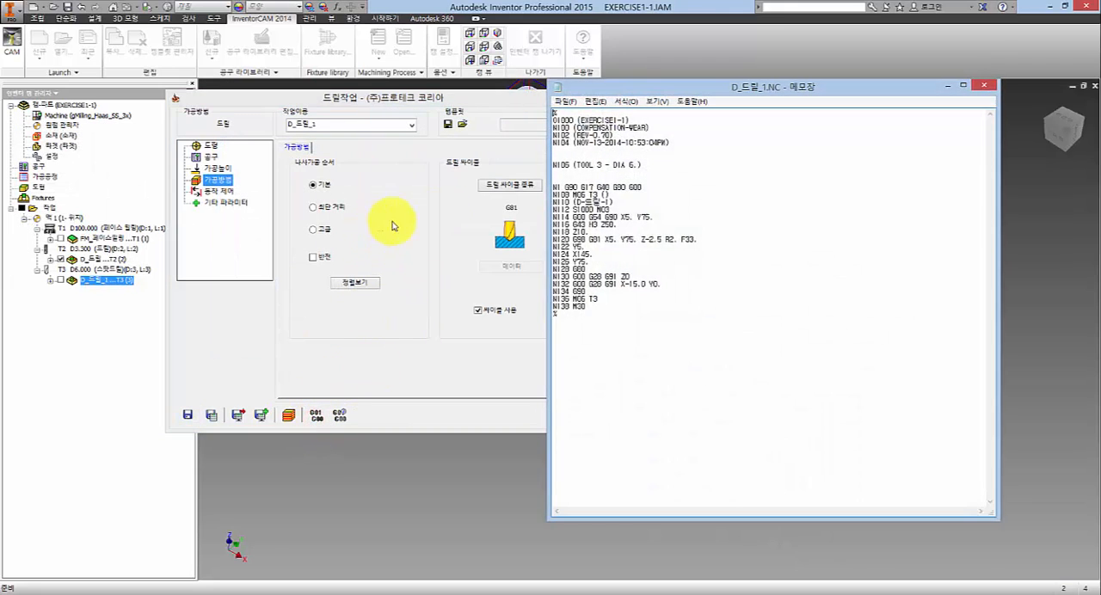
left_click_drag(654, 293, 552, 150)
left_click(754, 242)
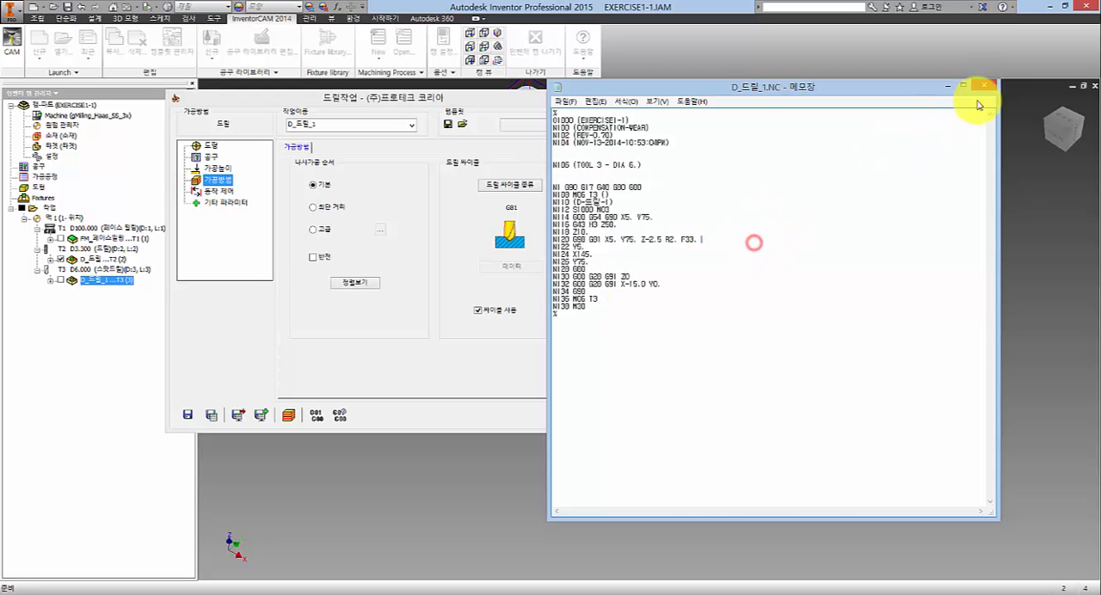
left_click(994, 87)
left_click(430, 371)
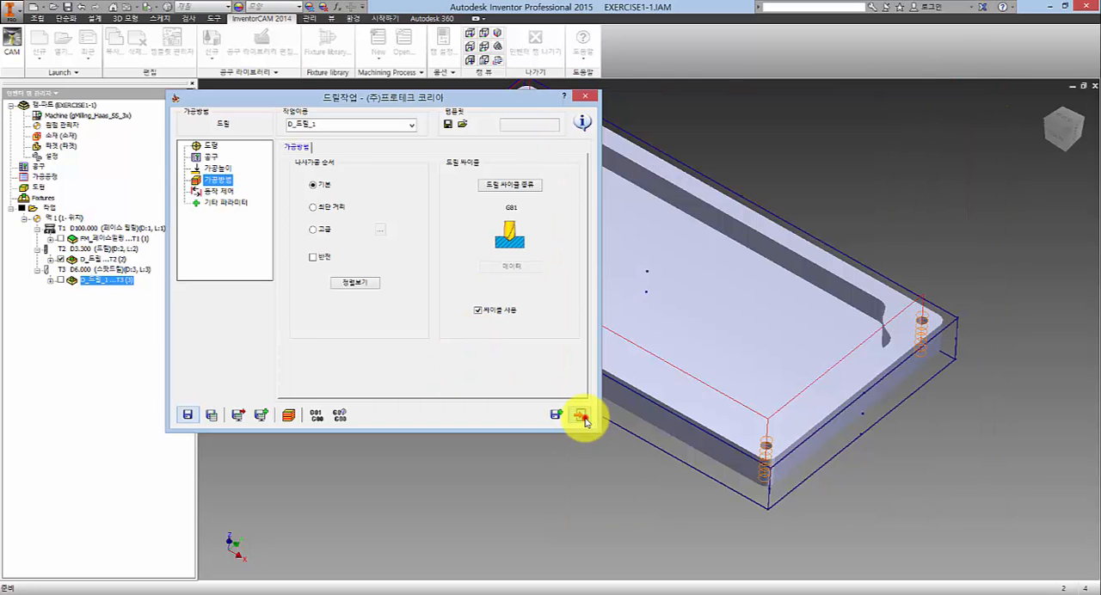
- Exit the spot drilling operation and turn off the toolpath display of the 3.3 mm drilling operation
left_click(583, 418)
left_click(61, 259)
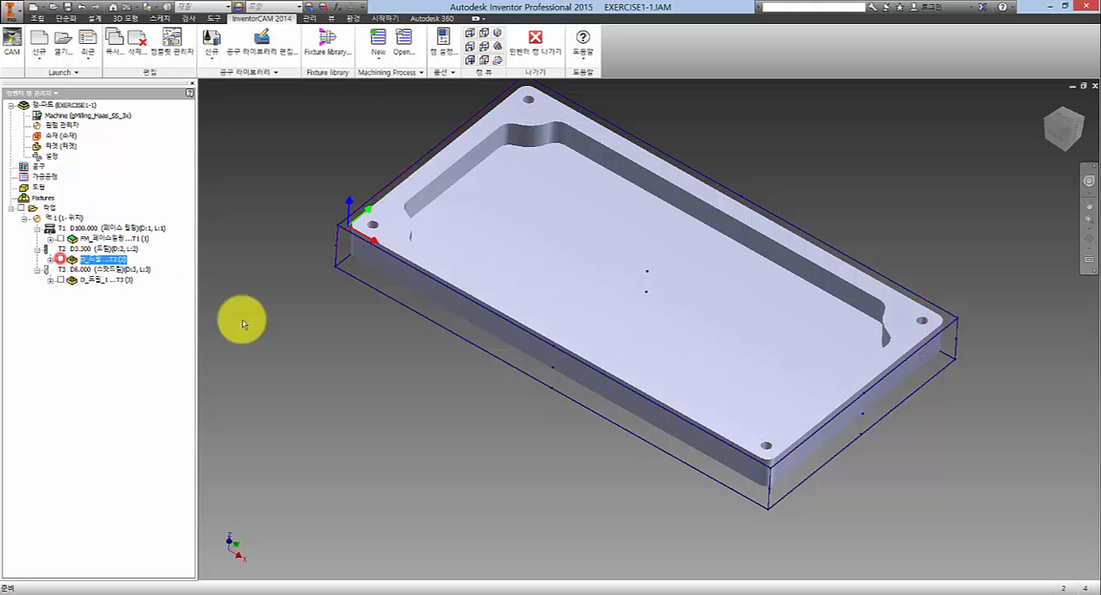
left_click(258, 325)
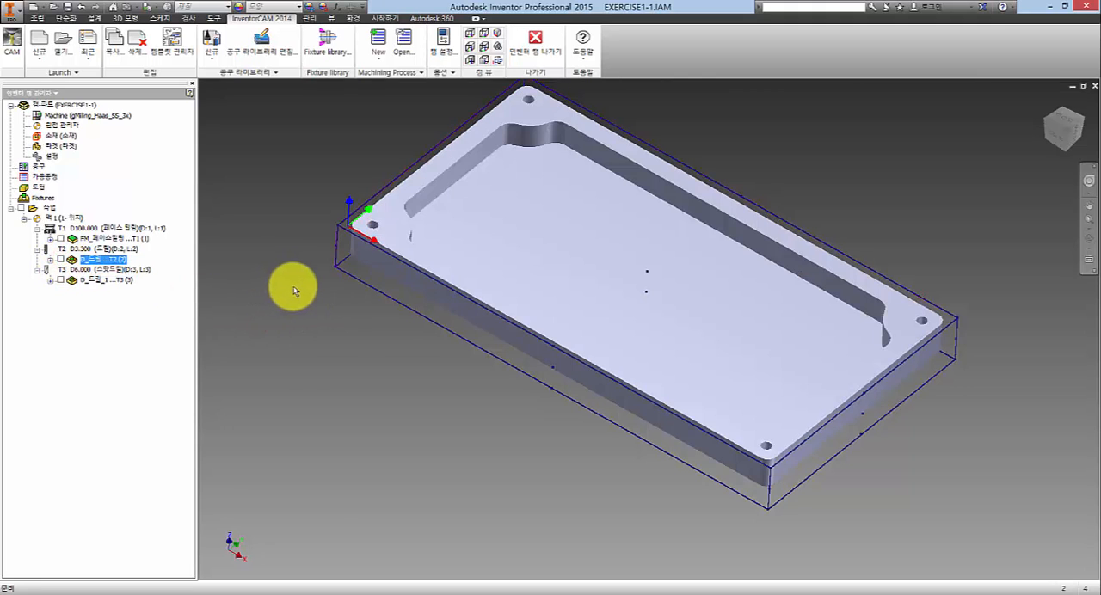
middle_click_drag(573, 323, 596, 320)
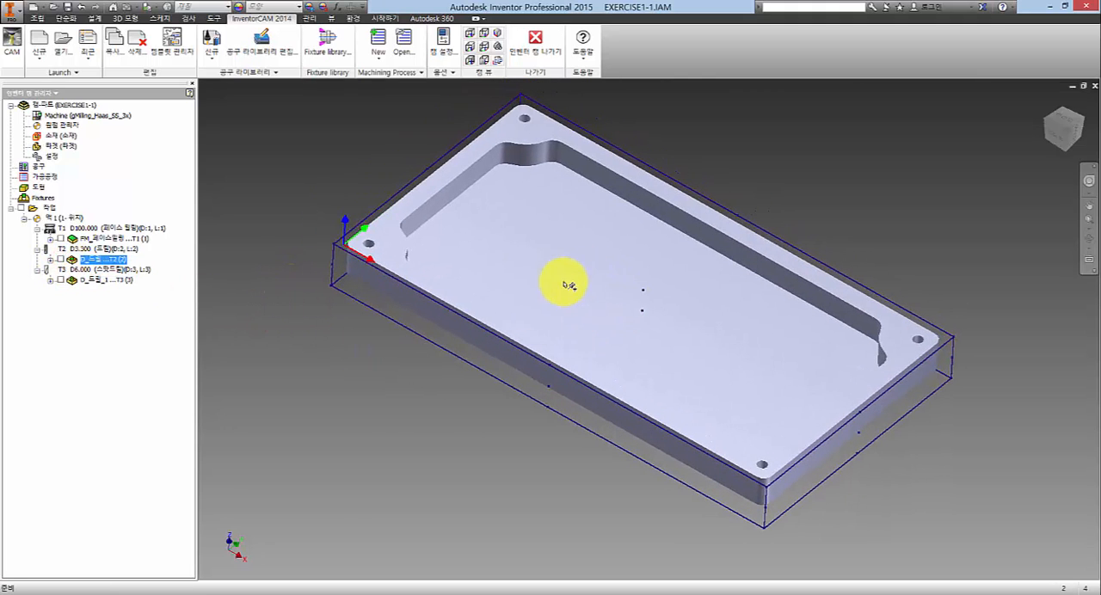
left_click(290, 130)
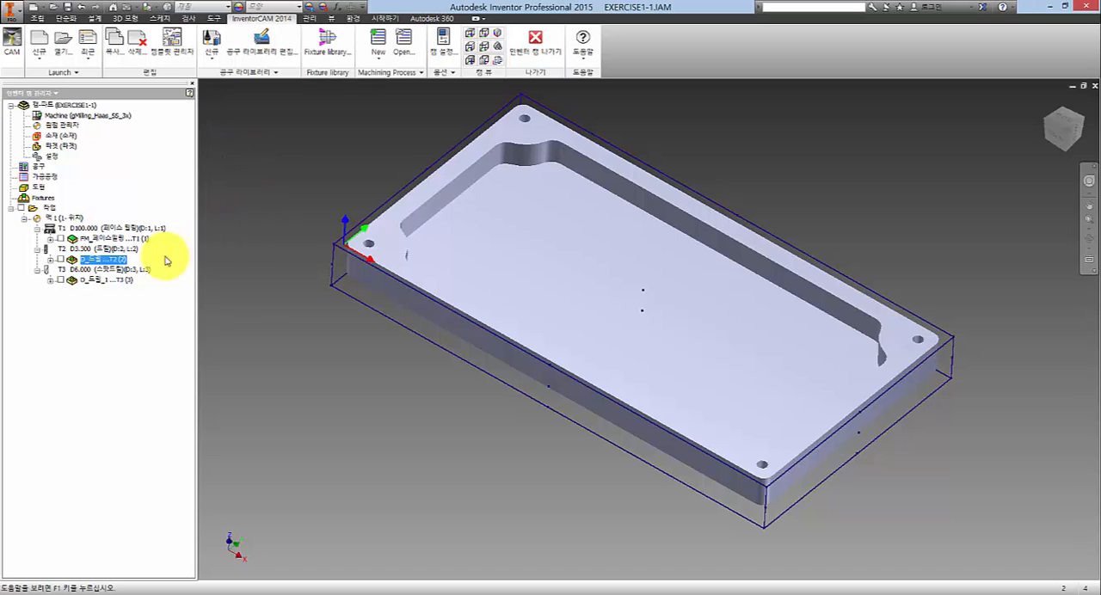
- Add a new profile (윤곽) operation after the spot drilling operation
right_click(92, 281)
left_click(87, 306)
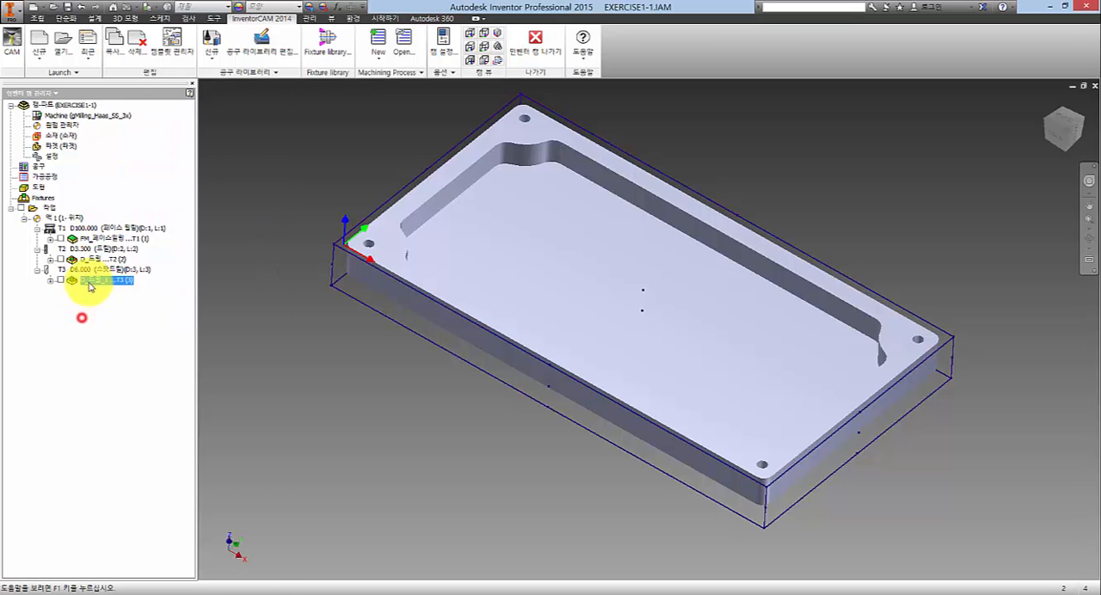
right_click(84, 281)
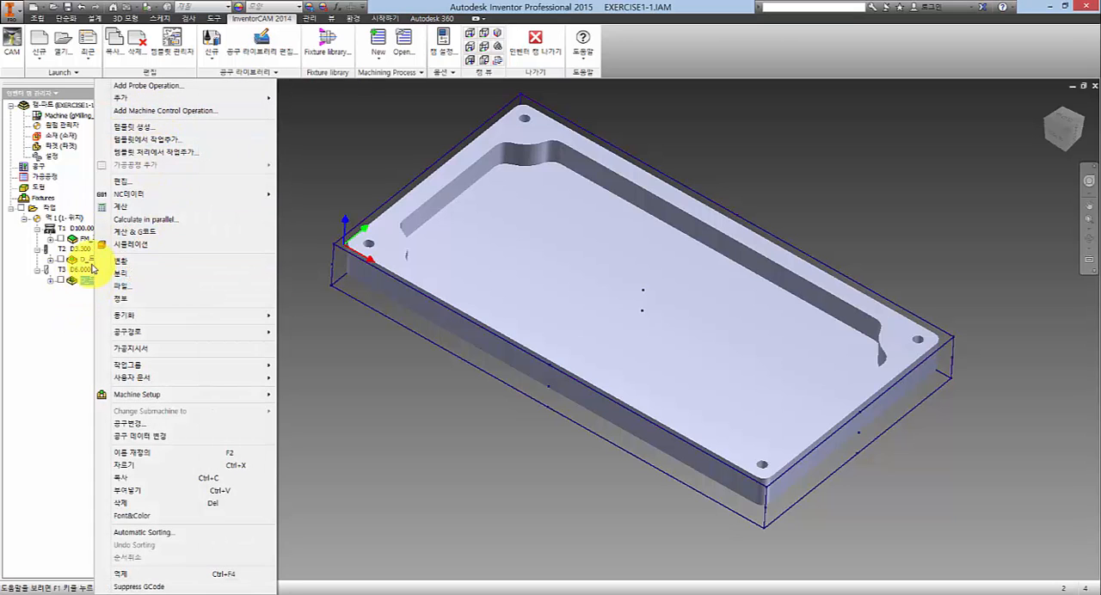
left_click(139, 101)
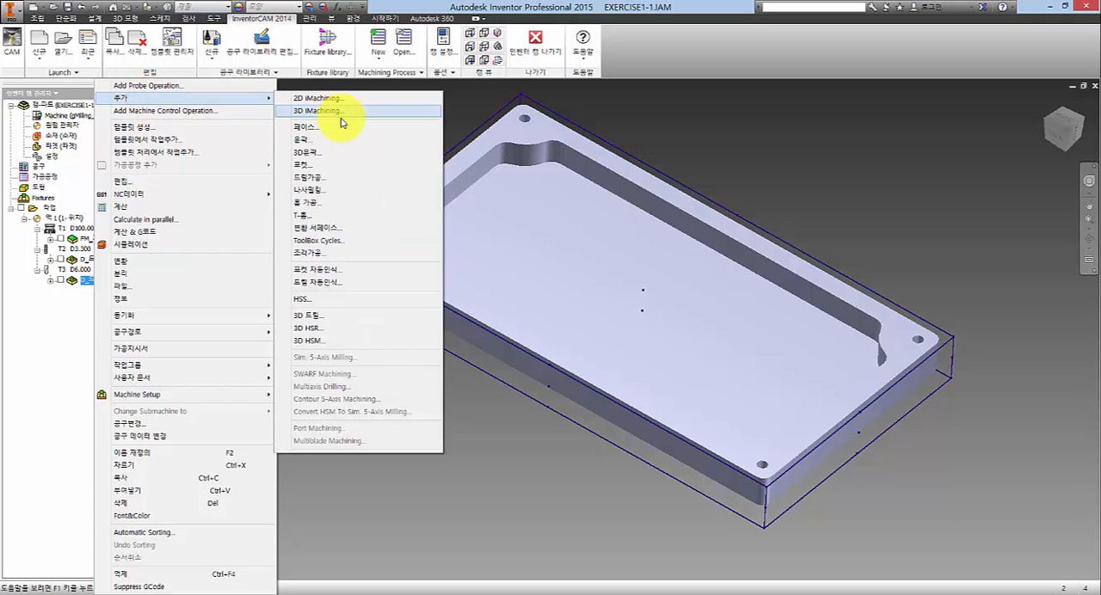
left_click(341, 143)
left_click_drag(338, 99, 457, 107)
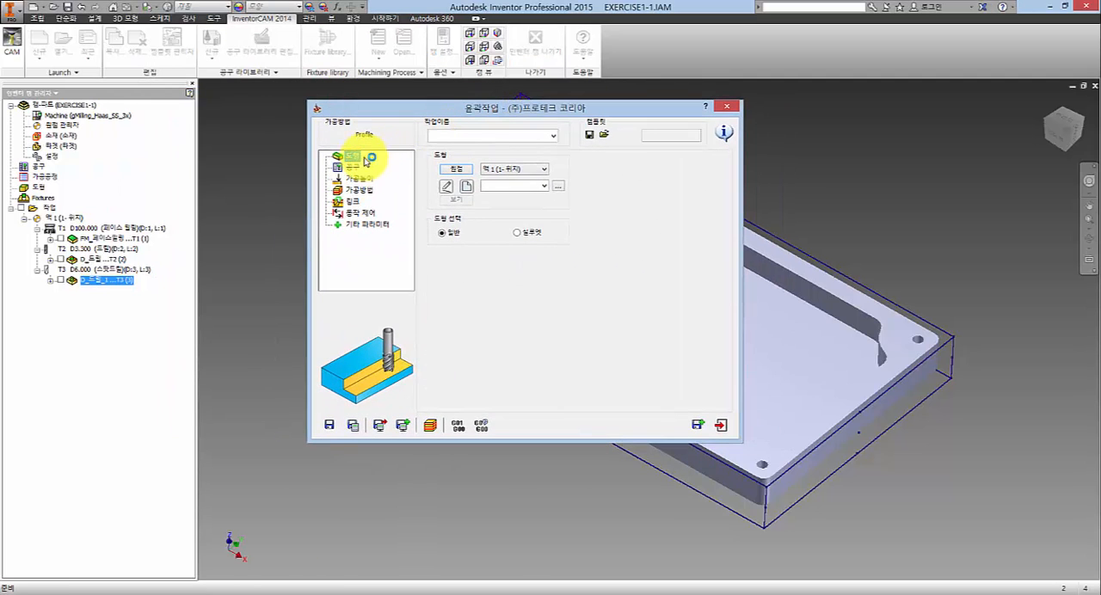
- Set Interpolation for distance to 0.001 in the profile operation's motion control (동작 제어) settings, leaving the option disabled
left_click(359, 213)
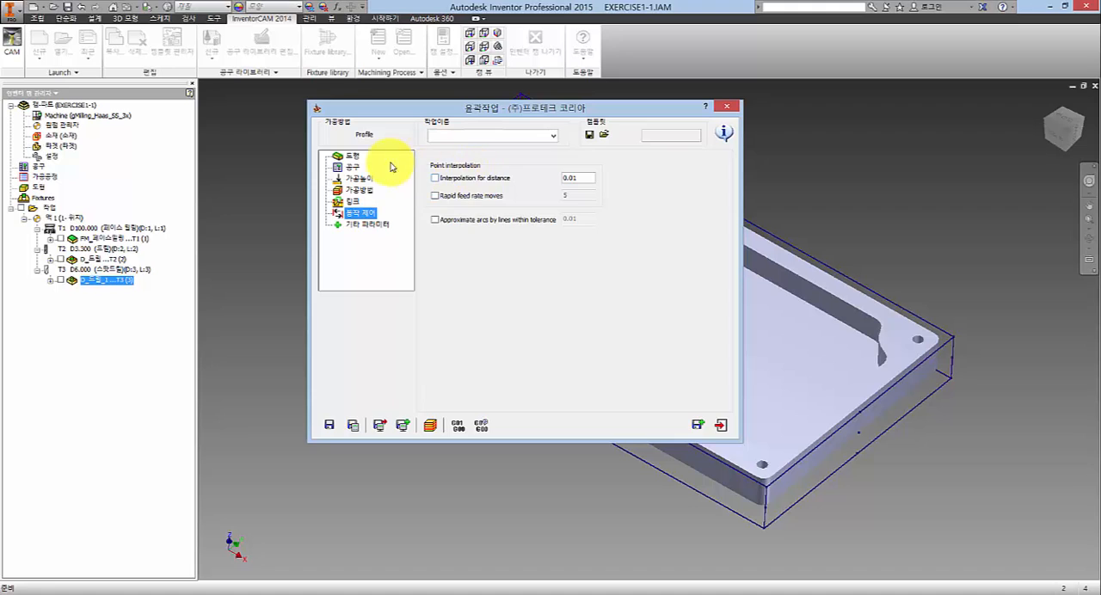
left_click(340, 155)
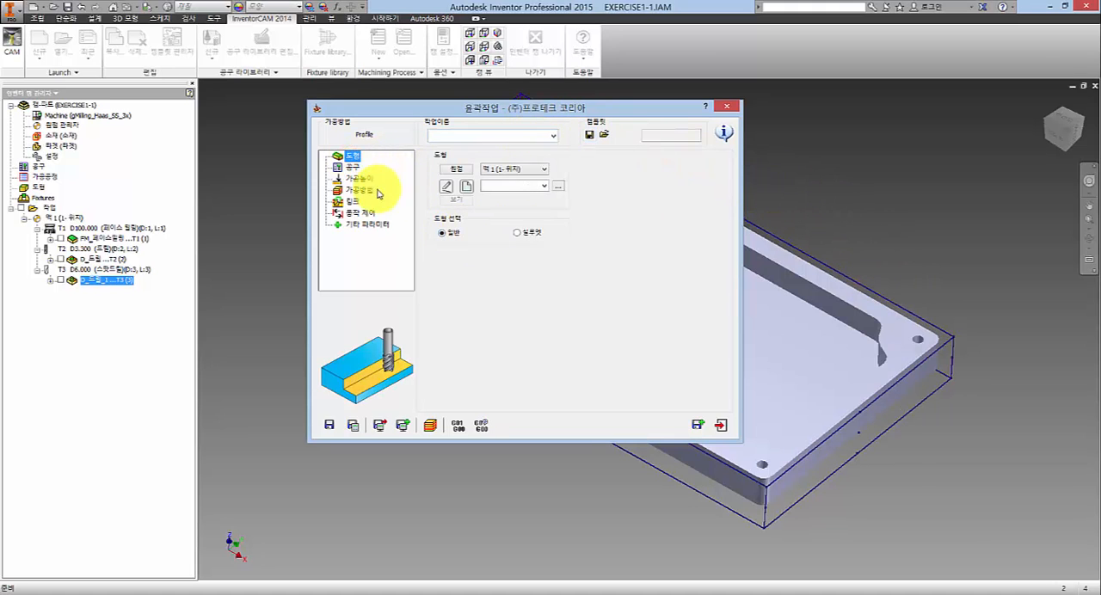
left_click(360, 213)
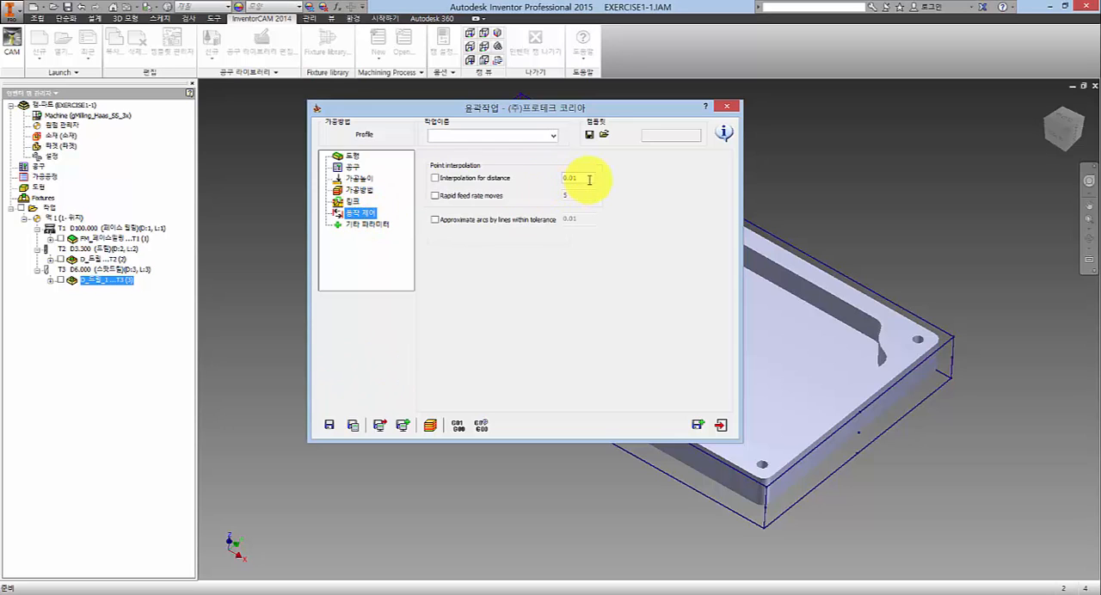
left_click(589, 178)
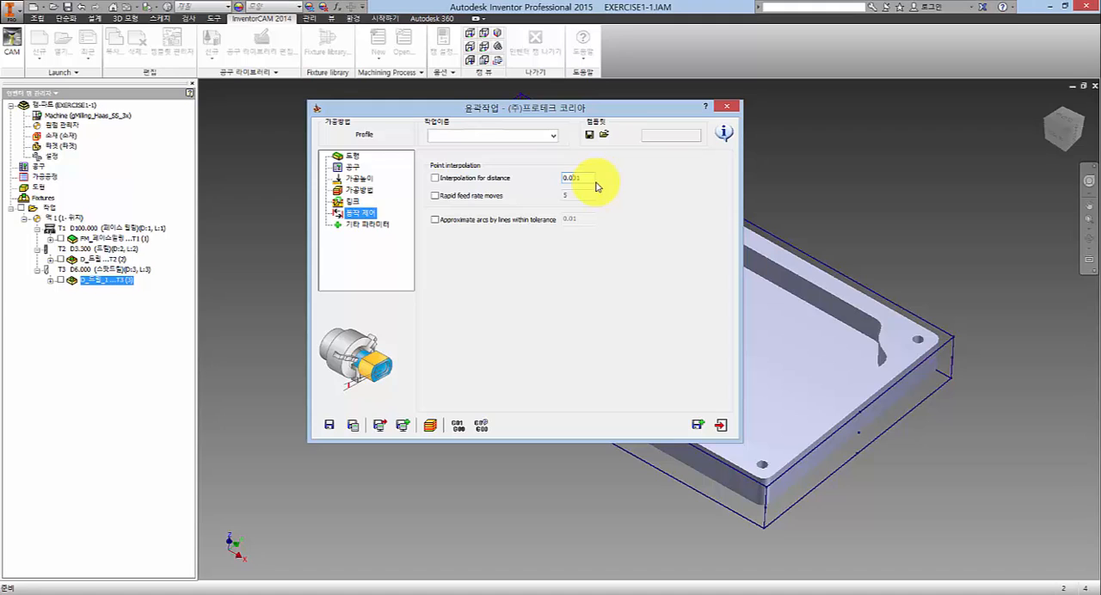
left_click(436, 178)
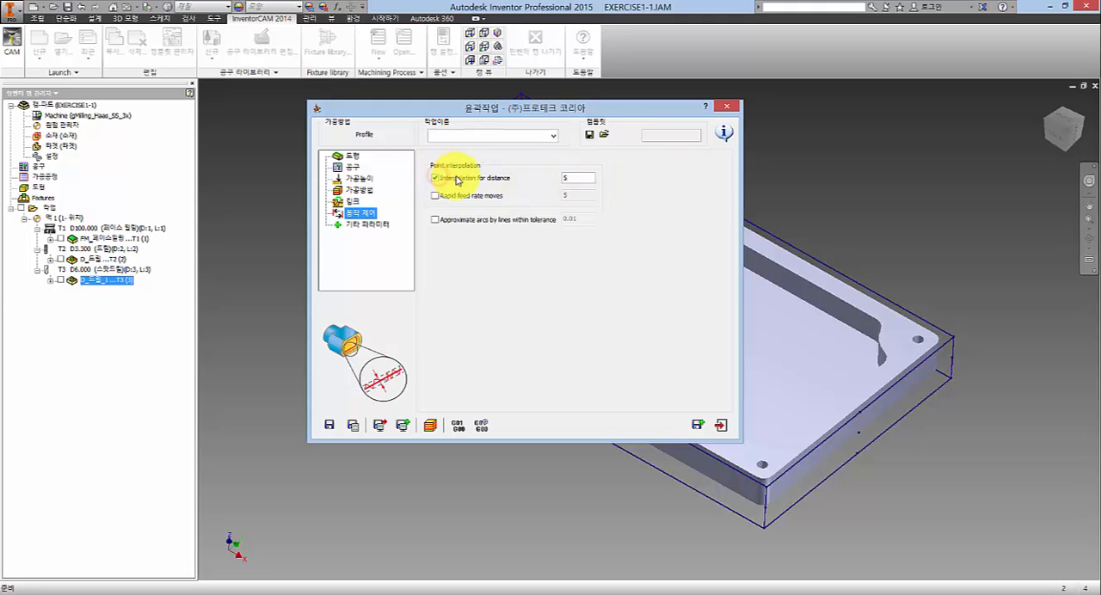
left_click(435, 178)
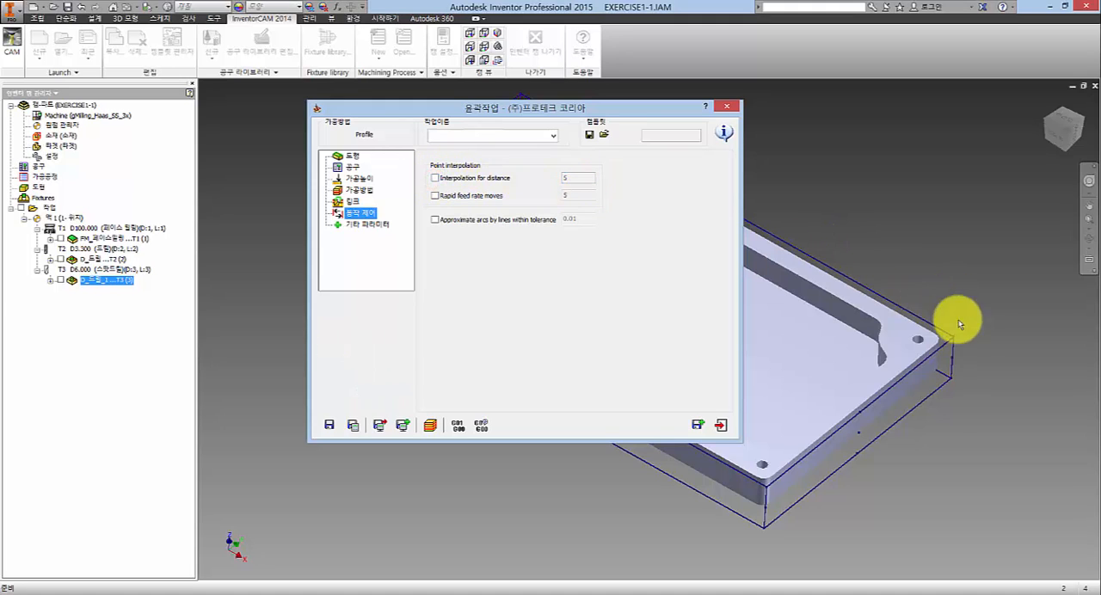
left_click(581, 177)
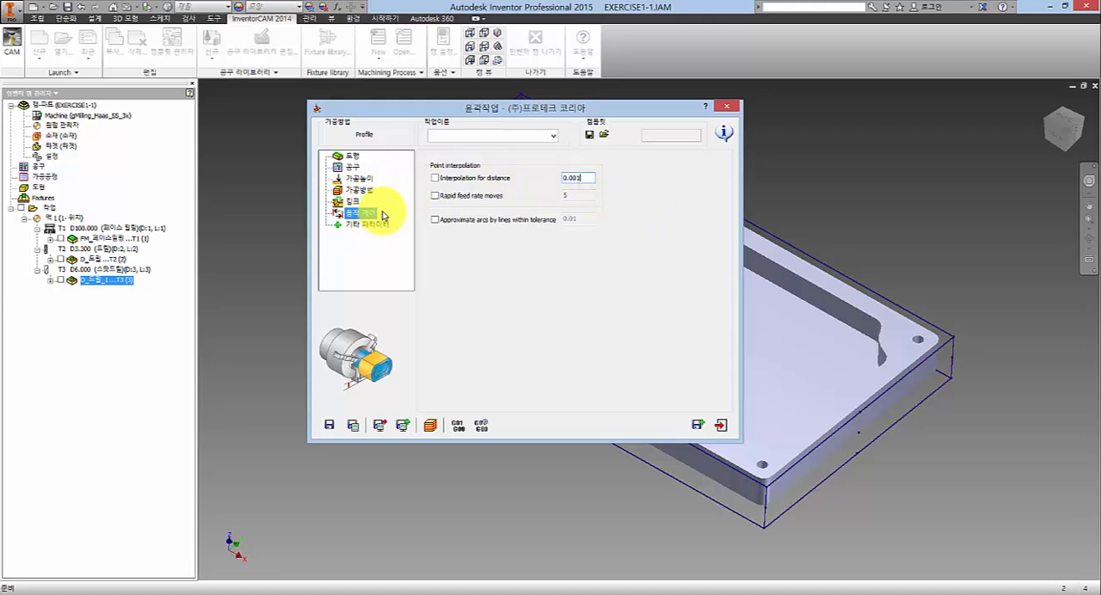
- Review the profile operation's machining height (가공높이), tool (공구), motion control and geometry (도형) settings
left_click(360, 179)
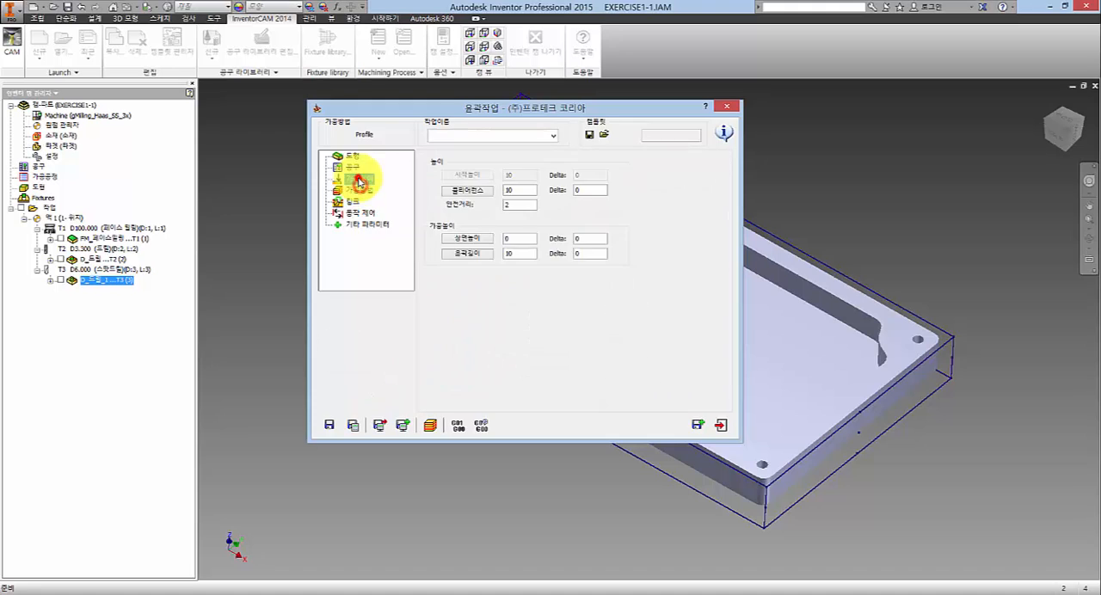
left_click(353, 167)
left_click(351, 156)
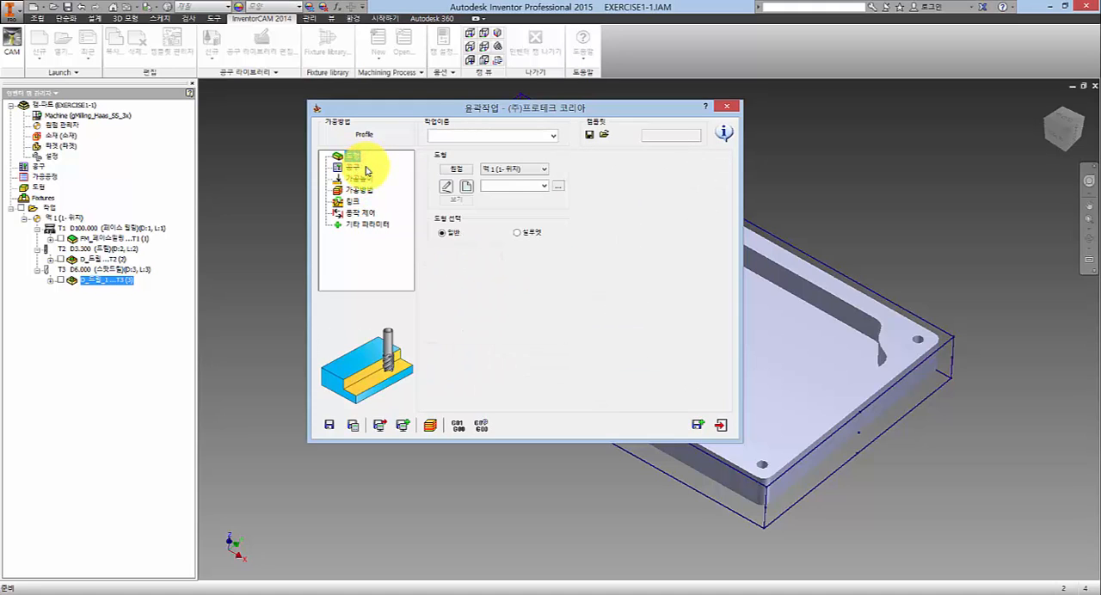
left_click(362, 213)
left_click(350, 158)
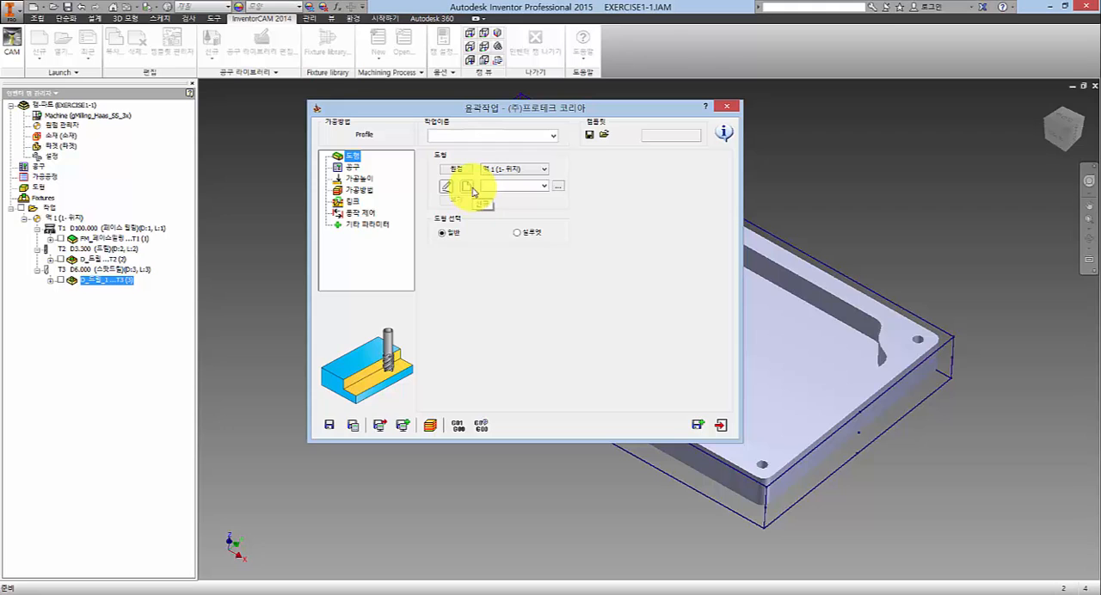
- Start a new geometry for the profile operation and try the plate's front long top edge as the chain start
left_click(467, 188)
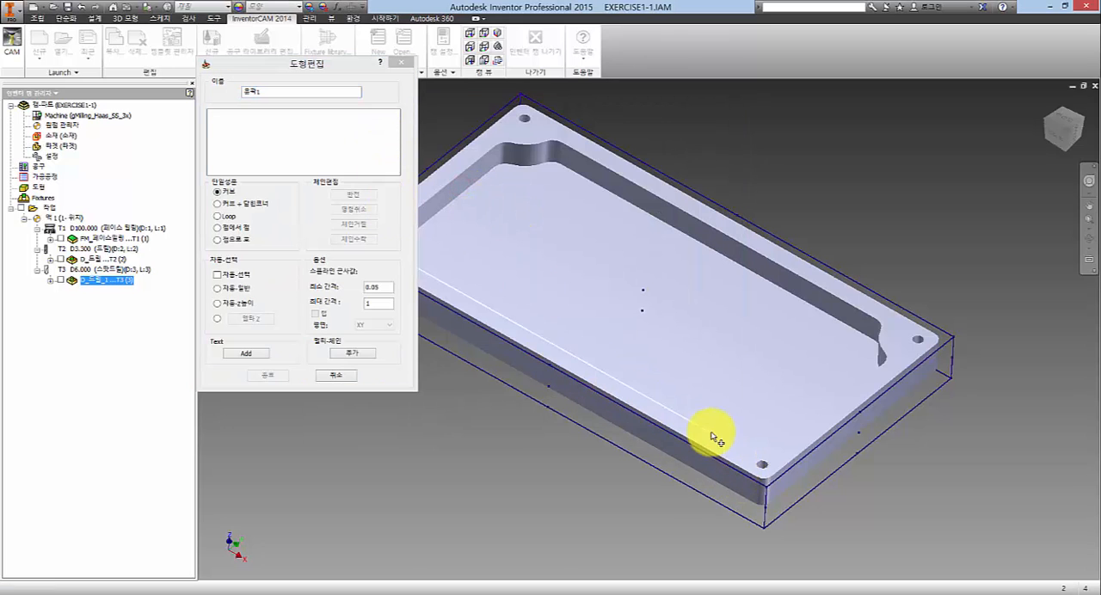
middle_click_drag(708, 437, 759, 362)
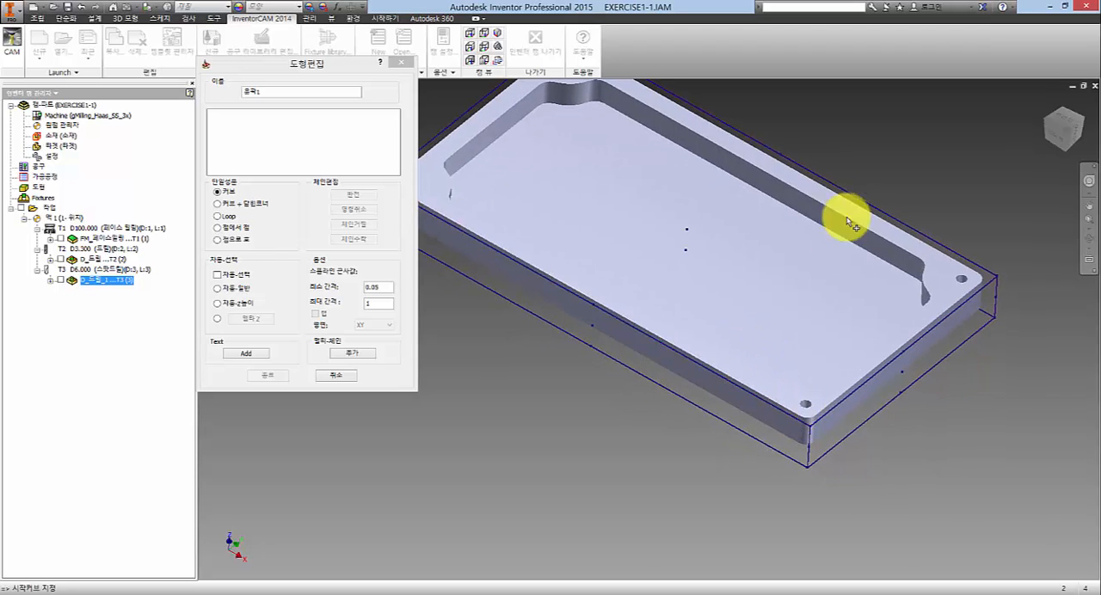
left_click(781, 407)
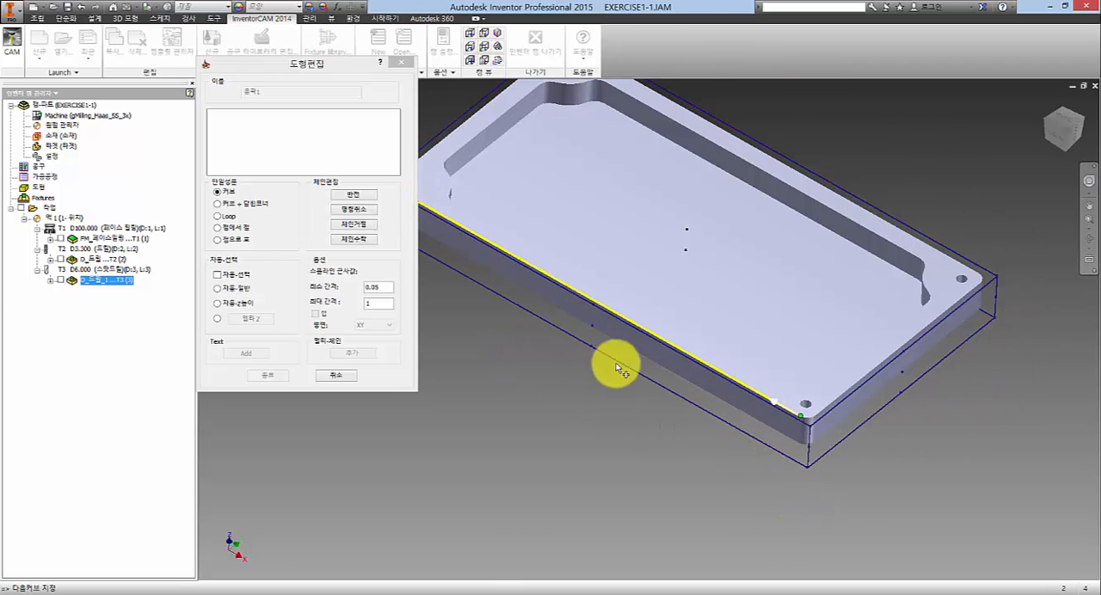
left_click(363, 214)
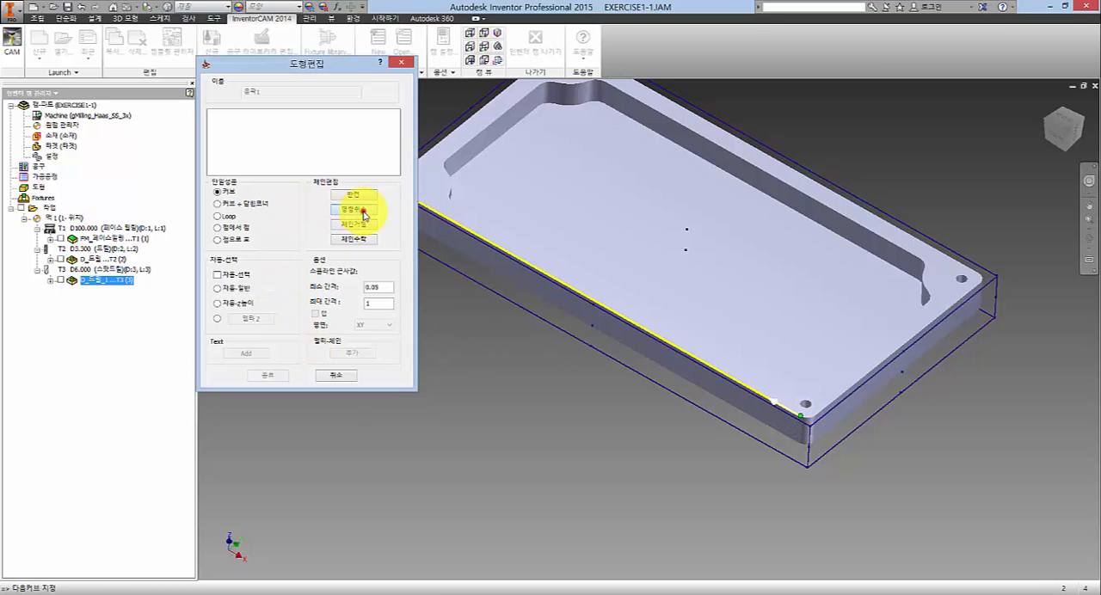
- Try starting the chain on the plate's right short top edge, picking near the front corner and near the rear corner
left_click(562, 399)
scroll(713, 346, "up", 5)
scroll(694, 317, "down", 3)
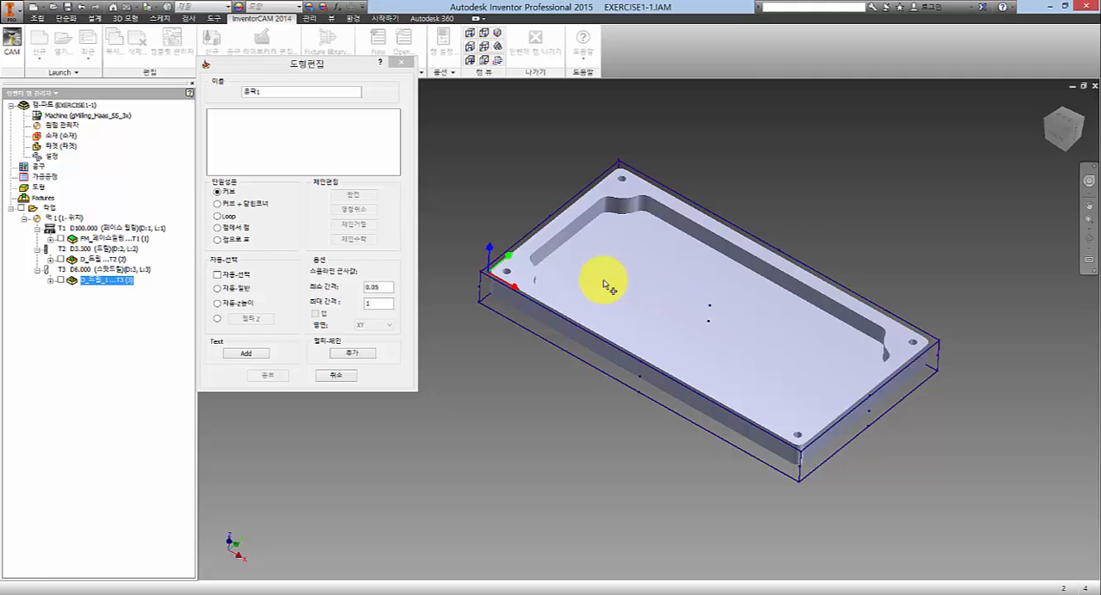
scroll(825, 368, "down", 4)
scroll(826, 434, "down", 2)
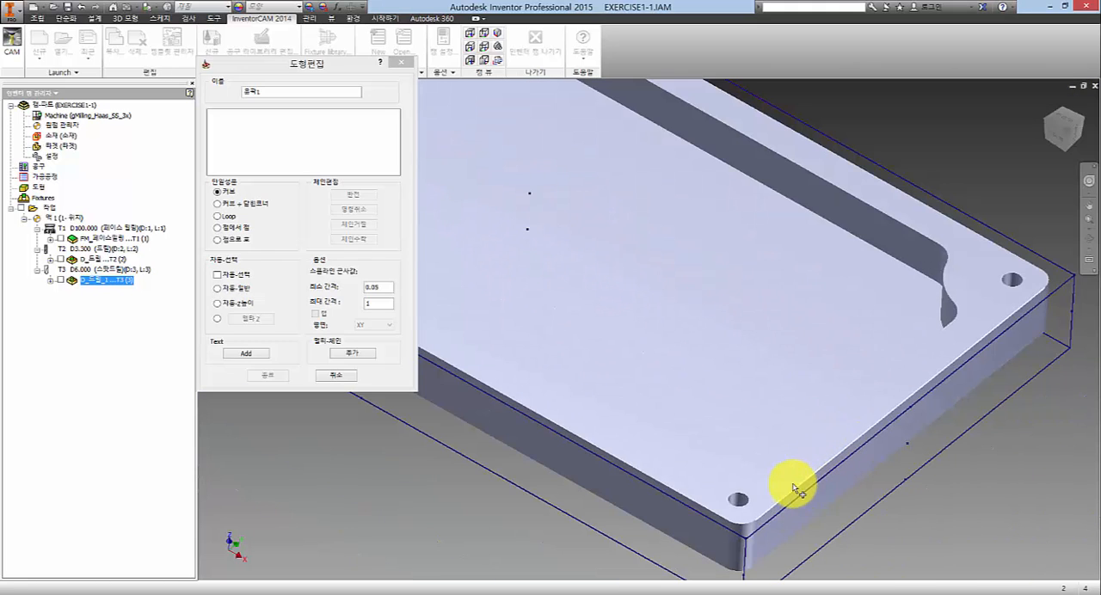
left_click(776, 507)
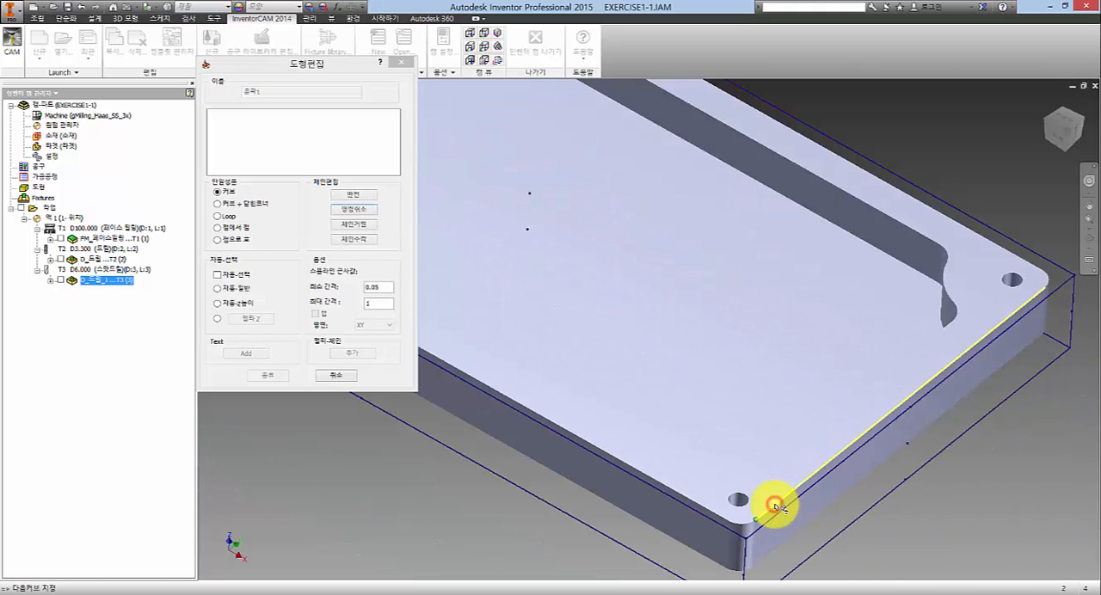
left_click(353, 209)
left_click(1023, 303)
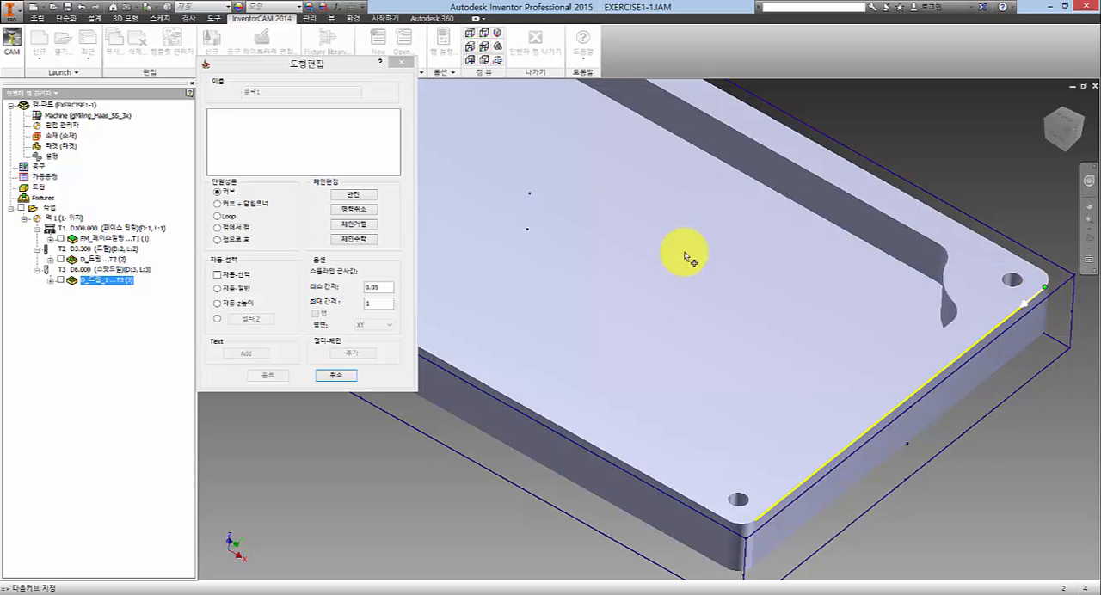
left_click(362, 209)
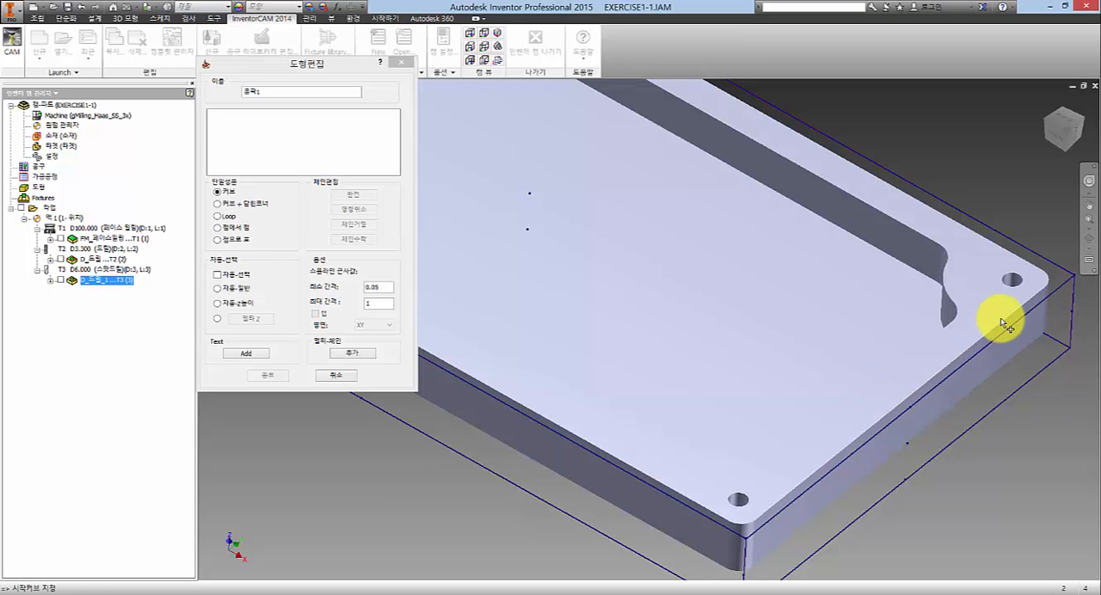
- Try reversing the chain direction on the right short top edge and discard the chain
left_click(774, 509)
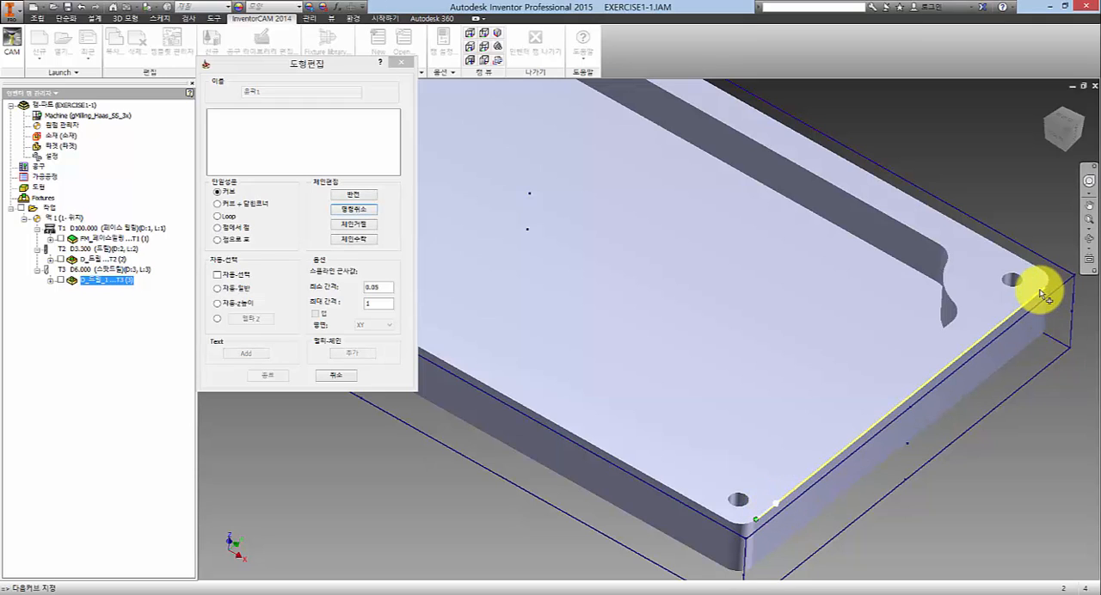
left_click(350, 195)
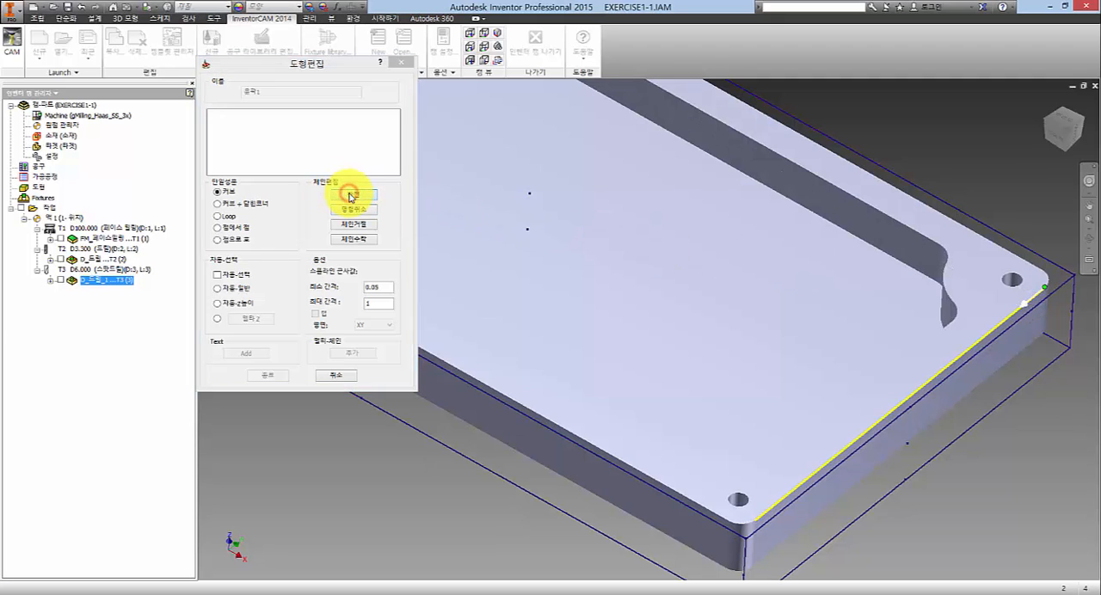
left_click(350, 195)
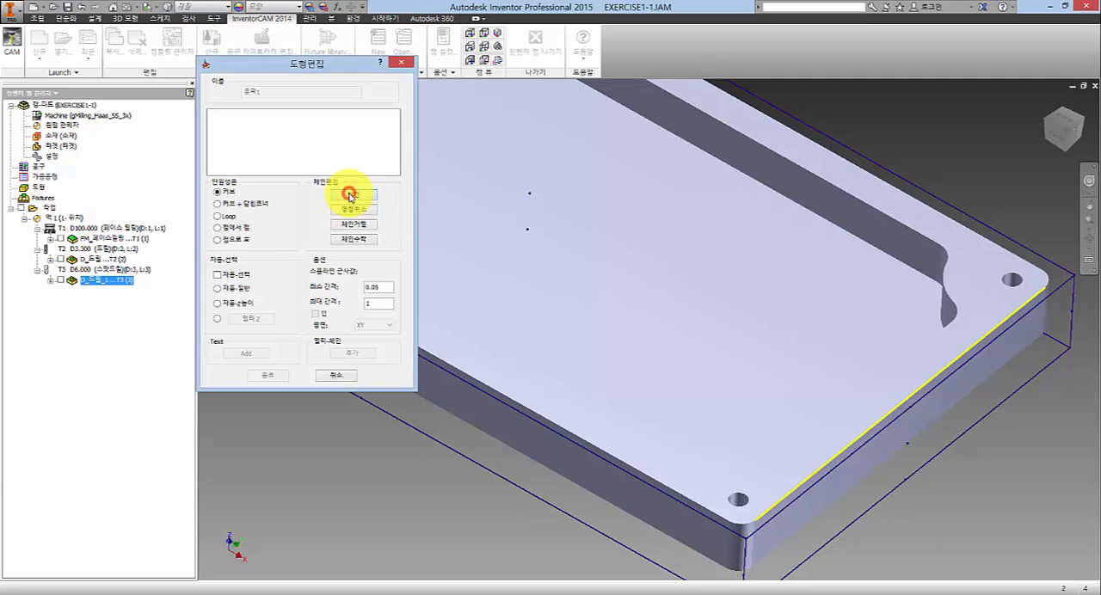
left_click(350, 196)
left_click(350, 197)
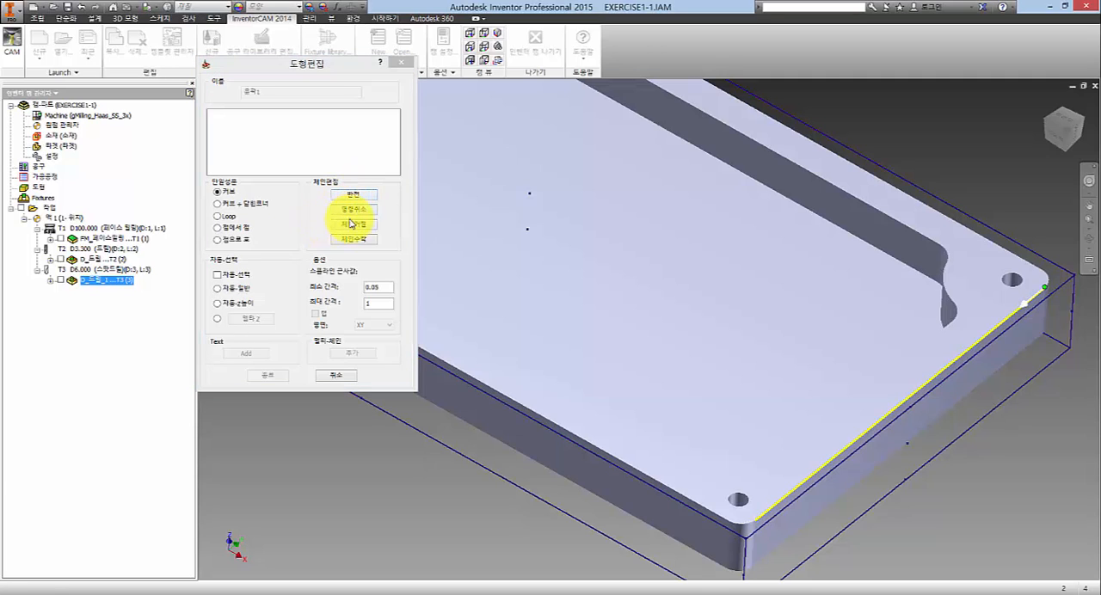
left_click(350, 211)
scroll(688, 344, "down", 5)
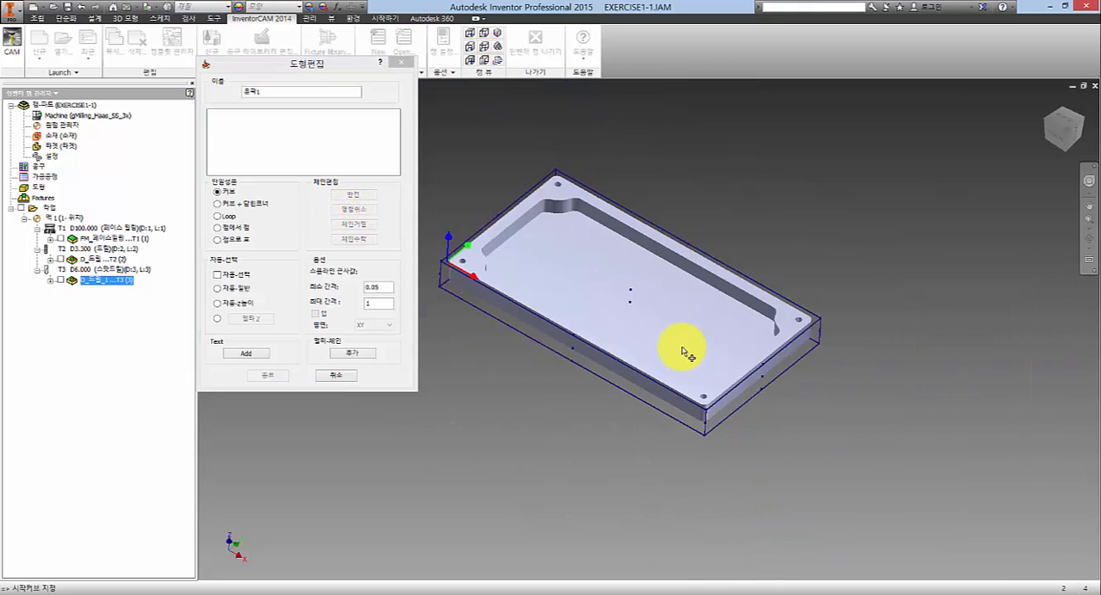
scroll(687, 362, "up", 3)
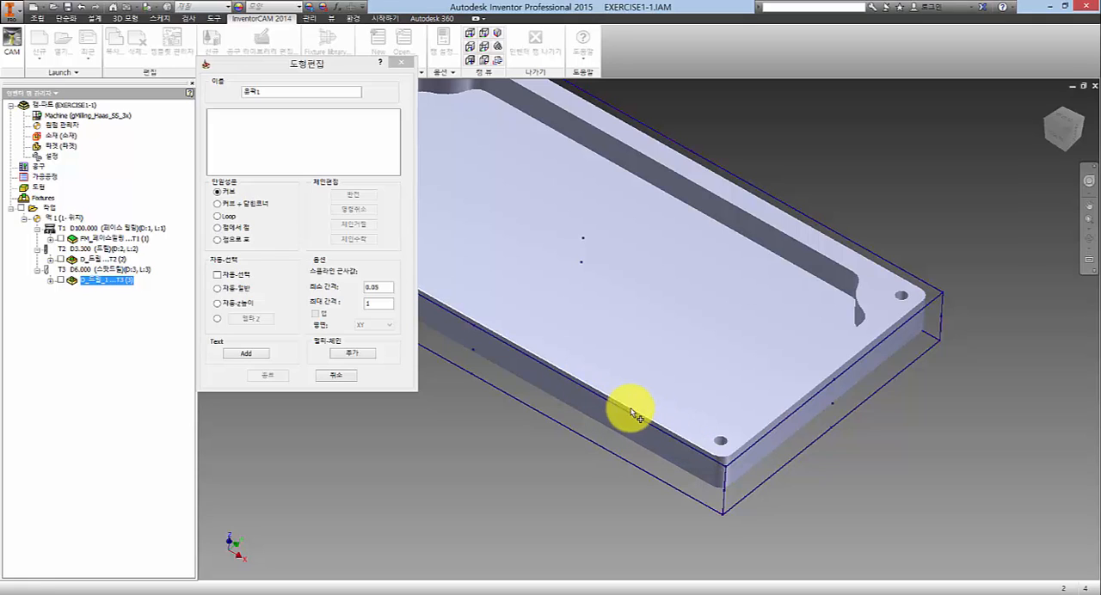
left_click(681, 440)
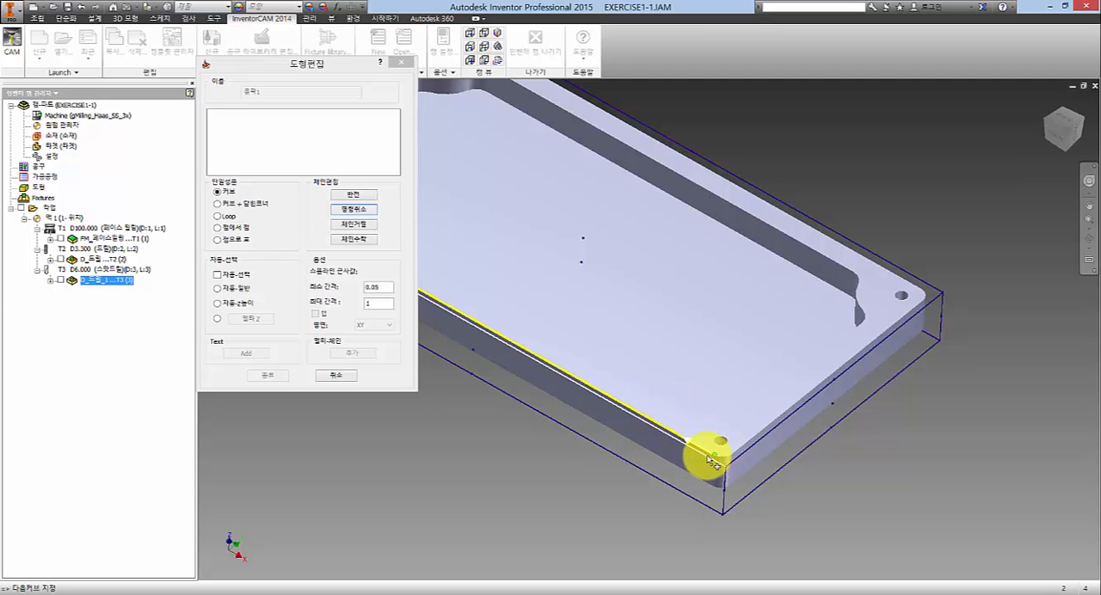
scroll(689, 444, "up", 2)
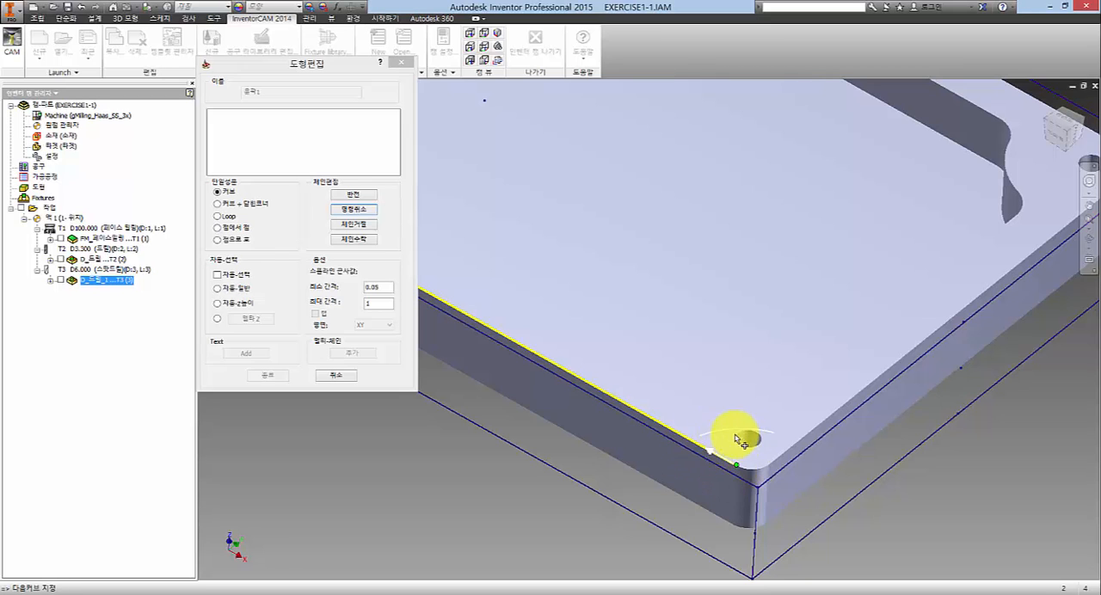
scroll(689, 413, "down", 2)
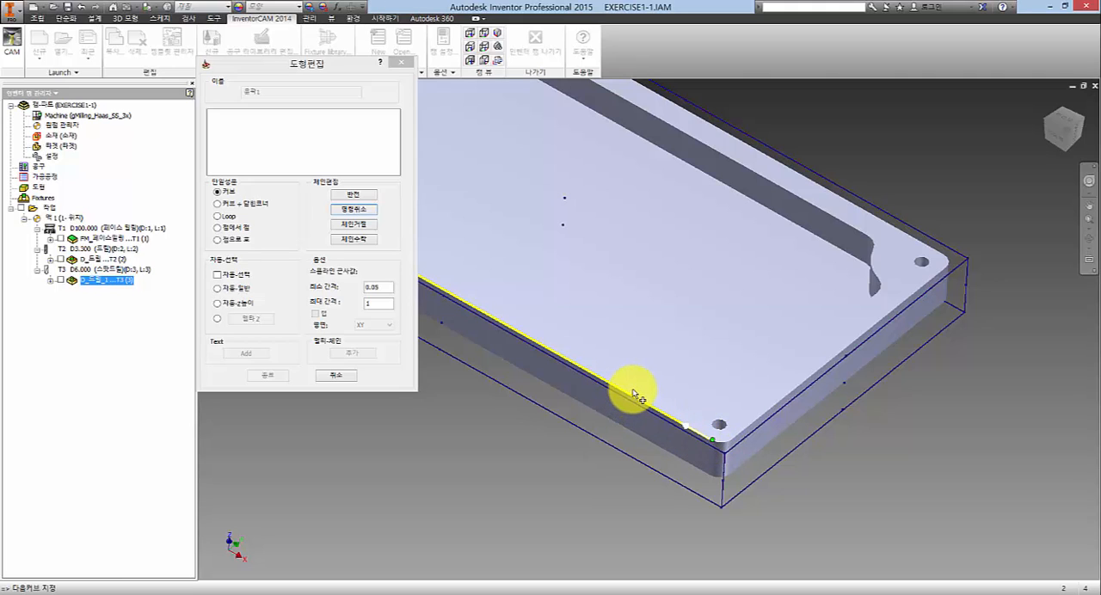
mouse_move(709, 483)
left_mouse_down()
mouse_move(644, 446)
mouse_move(614, 447)
mouse_move(380, 297)
mouse_move(610, 413)
mouse_move(700, 425)
mouse_move(664, 401)
mouse_move(563, 434)
left_mouse_up()
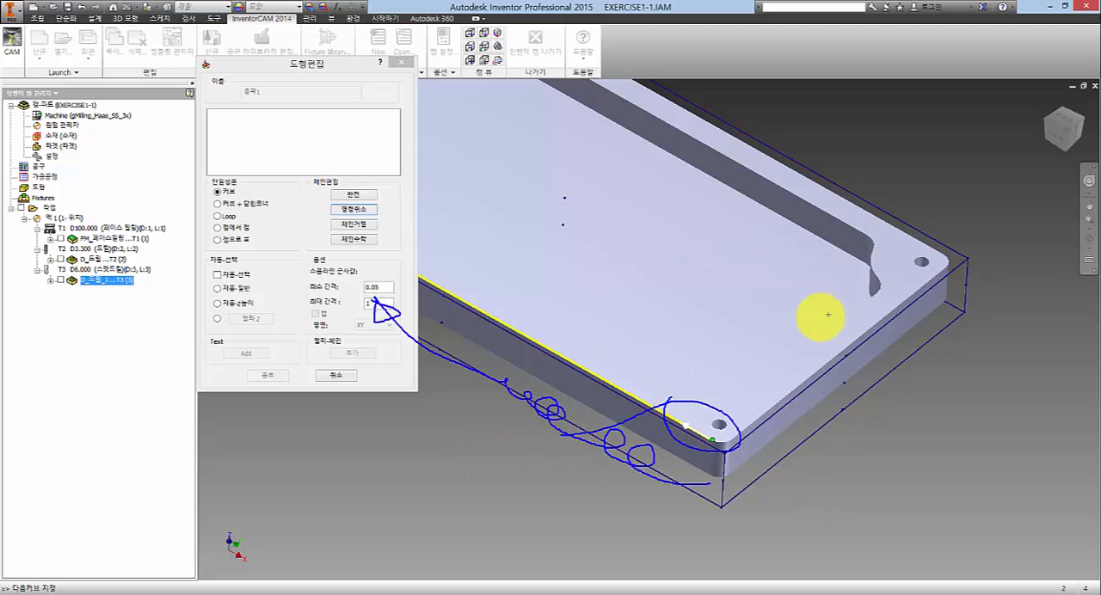
left_click_drag(730, 407, 785, 361)
mouse_move(765, 365)
left_mouse_down()
mouse_move(787, 363)
mouse_move(756, 360)
left_mouse_up()
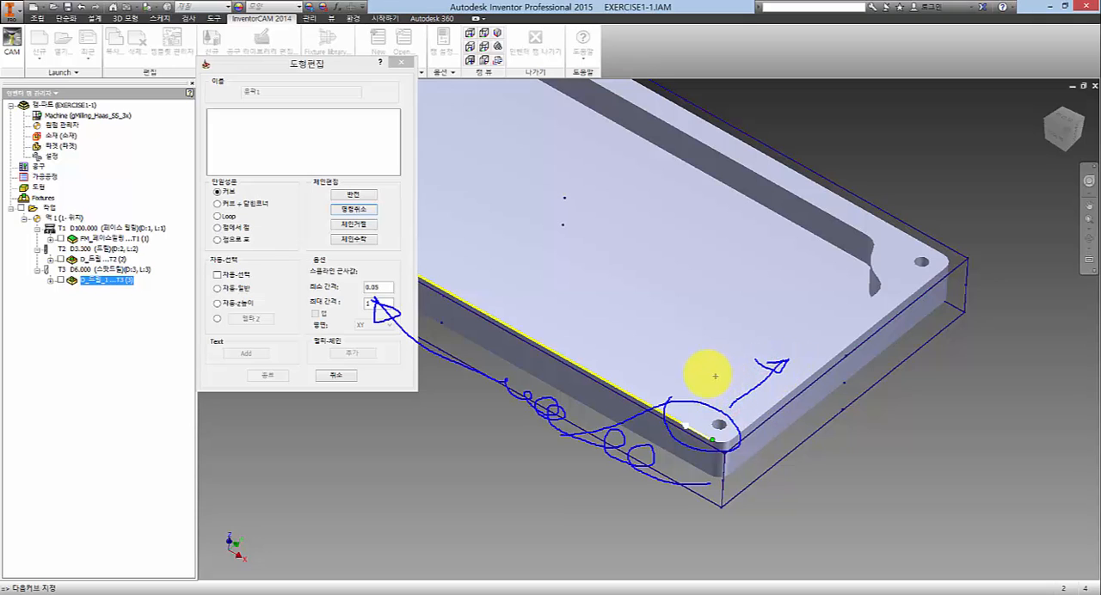
mouse_move(727, 394)
left_mouse_down()
mouse_move(835, 332)
mouse_move(804, 261)
mouse_move(568, 152)
mouse_move(571, 177)
mouse_move(609, 177)
left_mouse_up()
key("Escape")
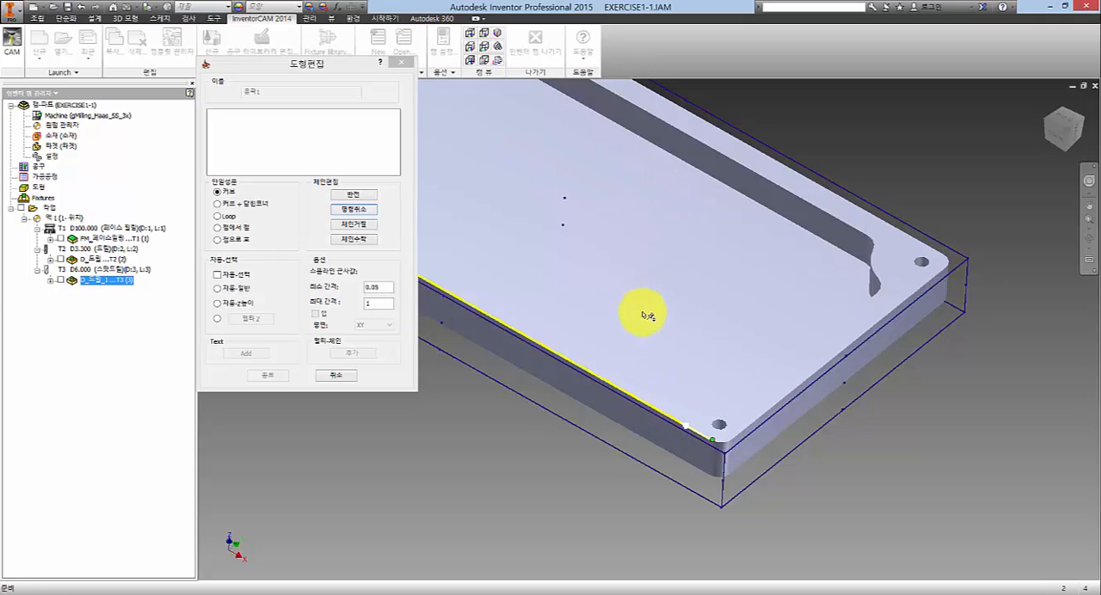
left_click(357, 211)
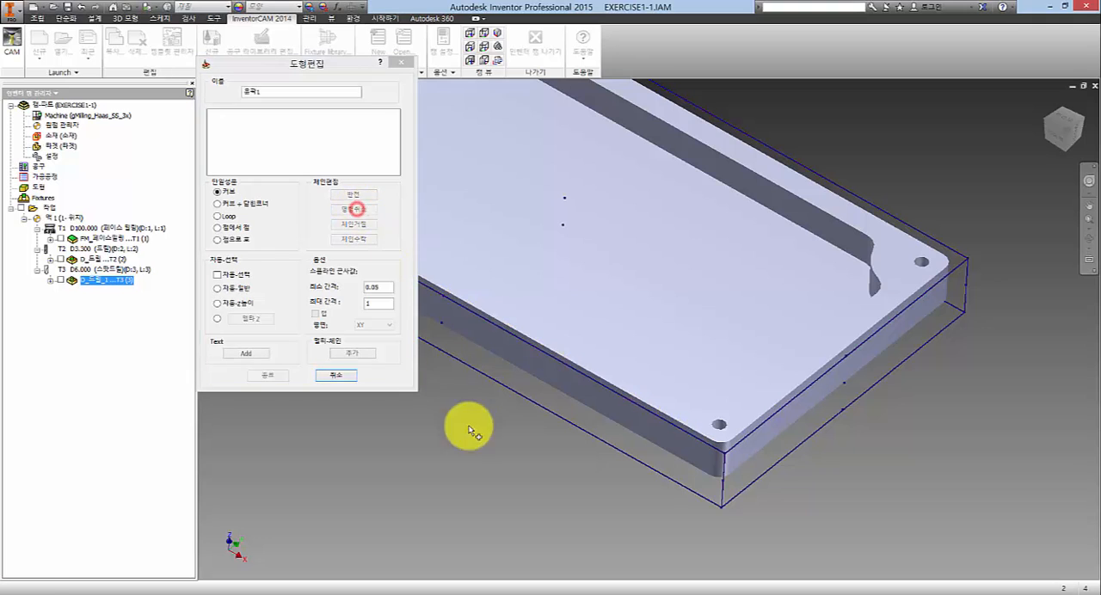
- Chain the plate's outer top contour from the front long edge near the front corner with 자동-Z높이 and accept it
left_click(456, 432)
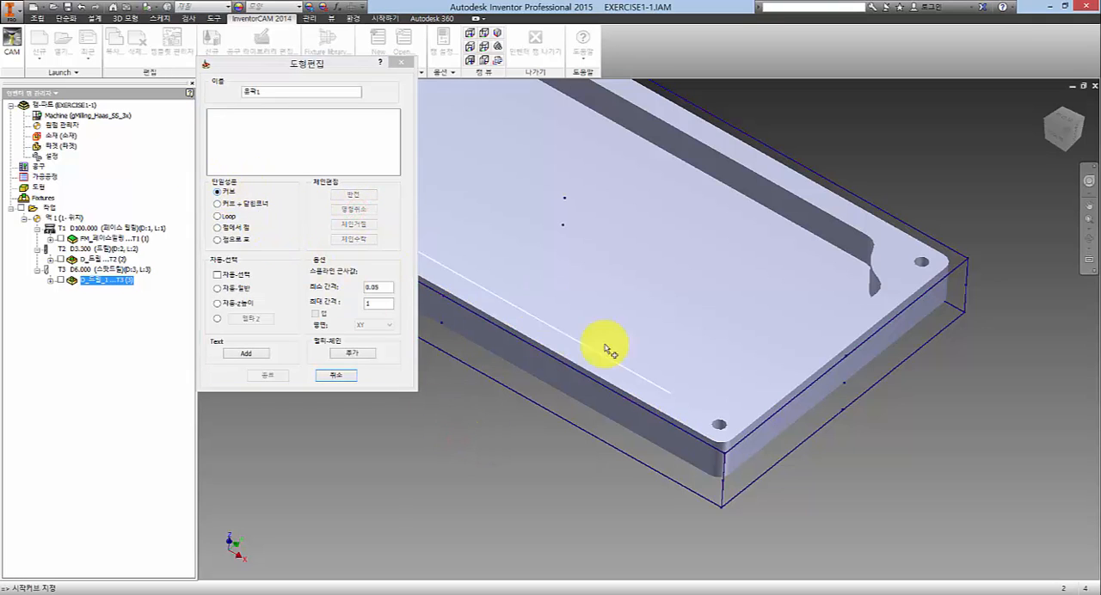
left_click(666, 417)
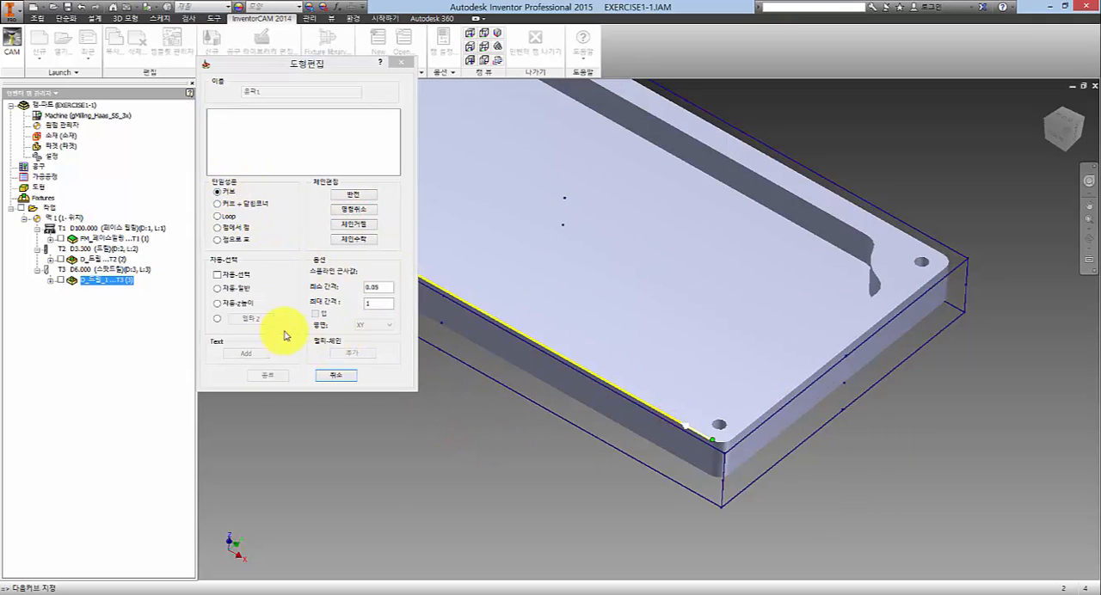
left_click(239, 305)
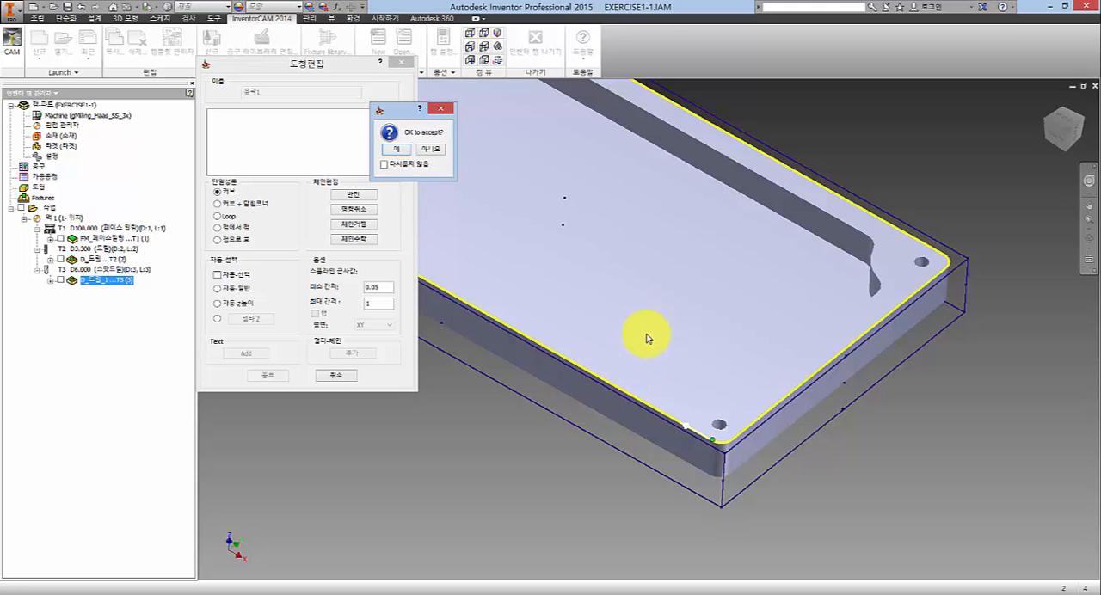
left_click(399, 153)
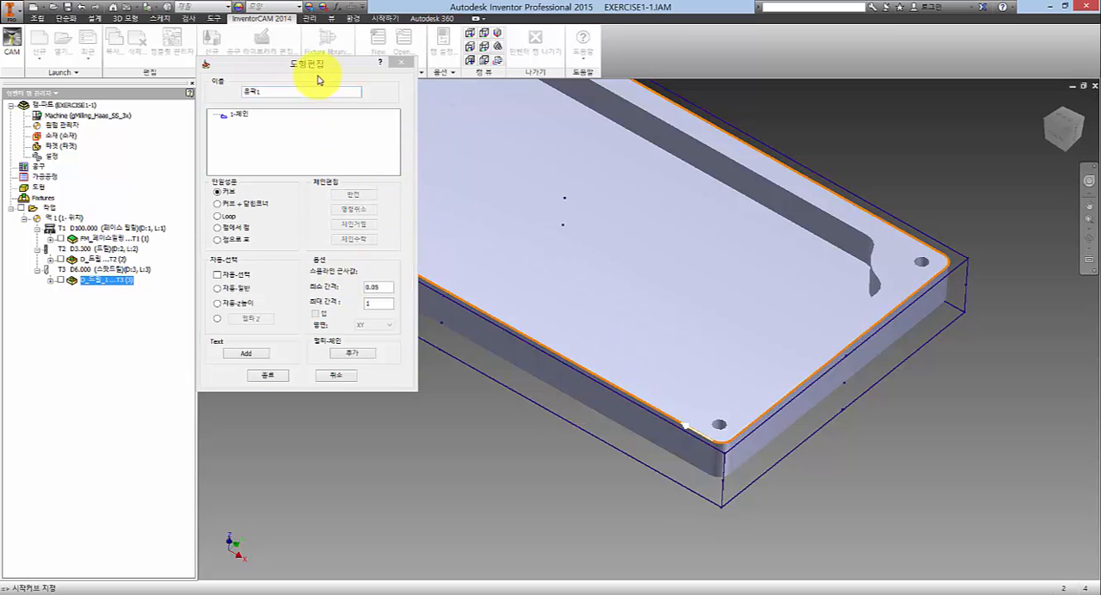
- Check the outer contour chain around the plate and finish the profile geometry definition
left_click_drag(323, 69, 301, 154)
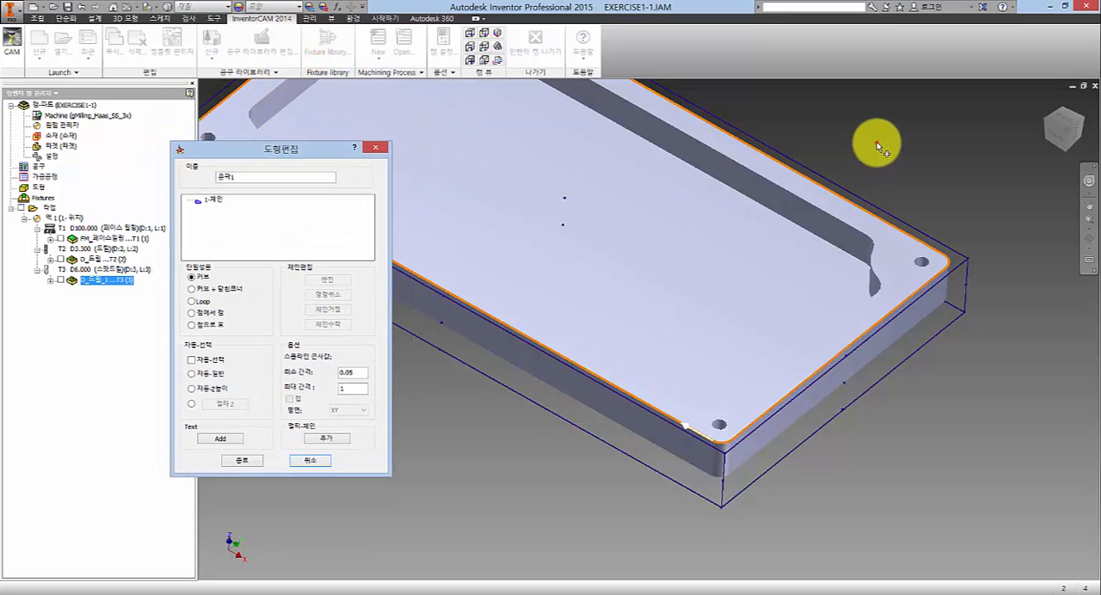
scroll(688, 228, "up", 5)
scroll(672, 217, "down", 4)
scroll(663, 209, "up", 2)
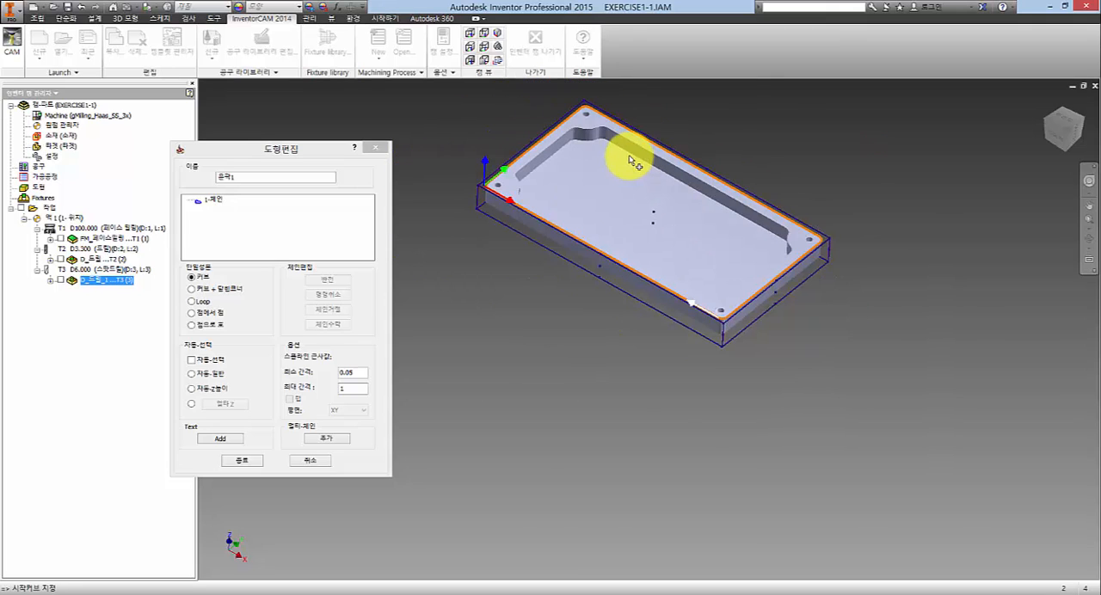
middle_click_drag(637, 221, 645, 325)
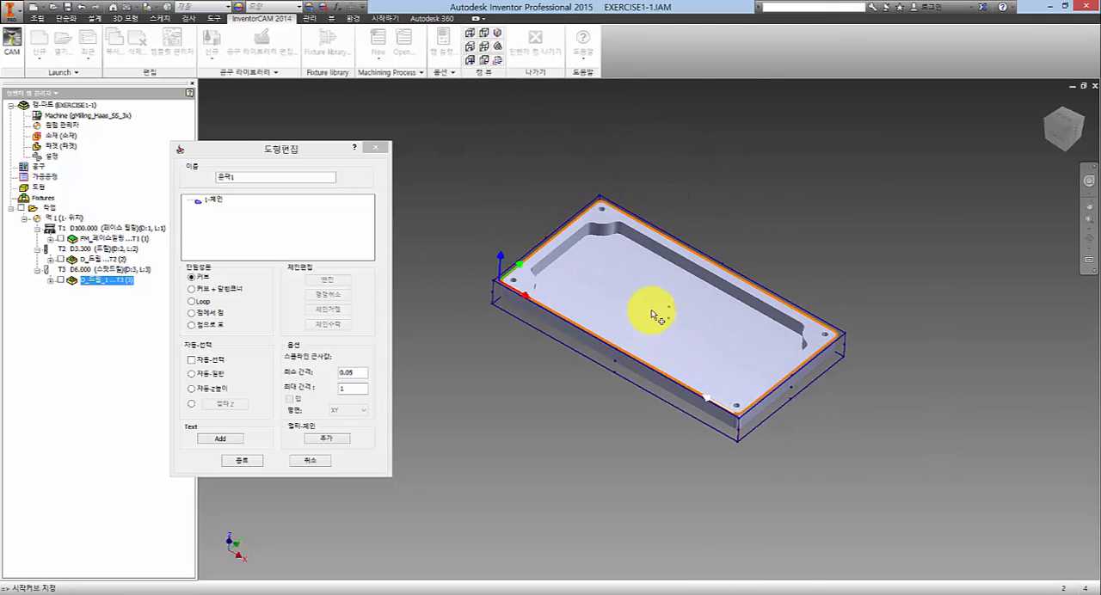
scroll(654, 318, "down", 1)
scroll(652, 326, "down", 3)
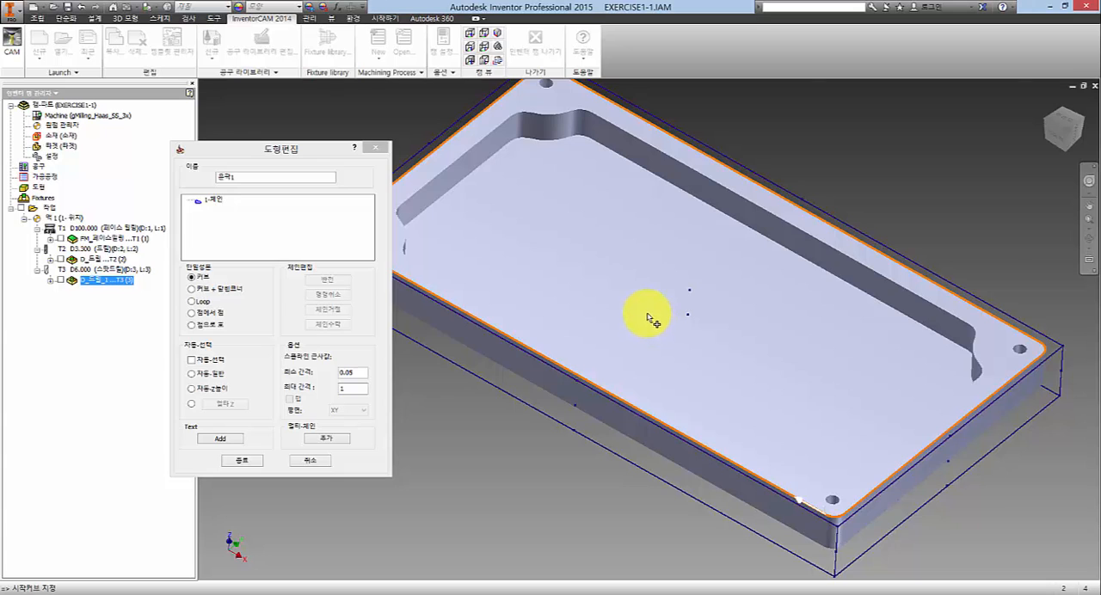
scroll(651, 320, "up", 4)
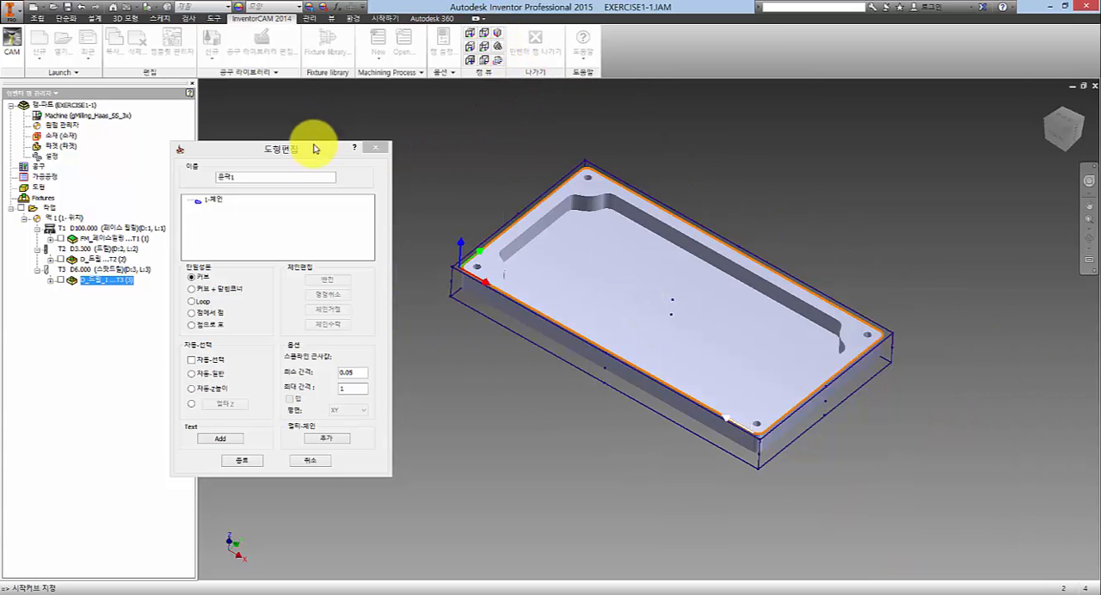
left_click_drag(314, 147, 400, 117)
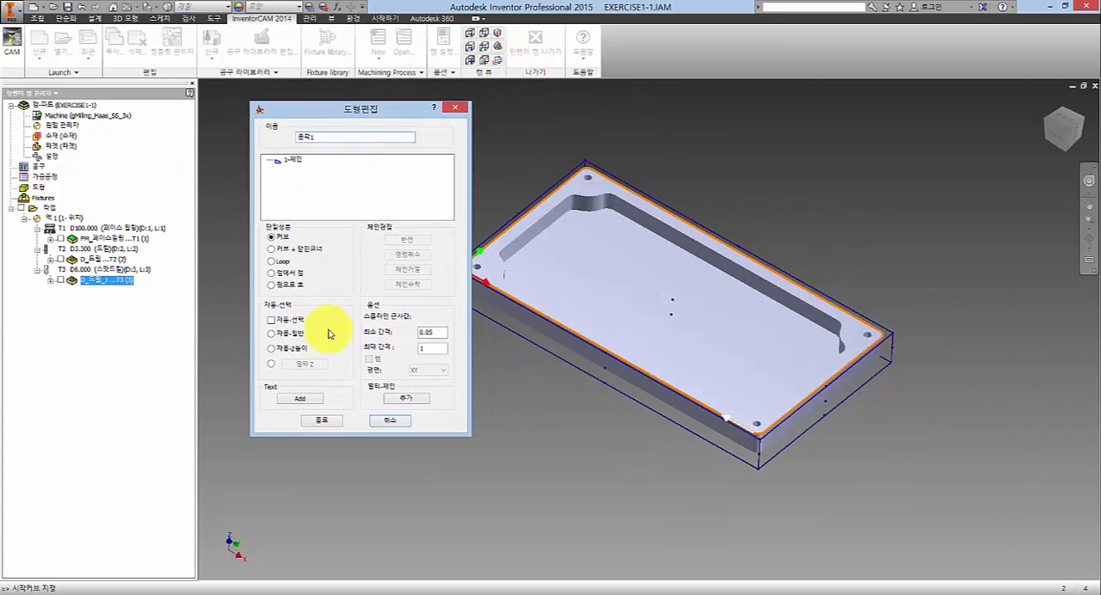
left_click(325, 421)
- Add a new end mill (엔드밀) to the tool list for the profile operation
left_click_drag(476, 99, 361, 86)
left_click(215, 165)
left_click(399, 301)
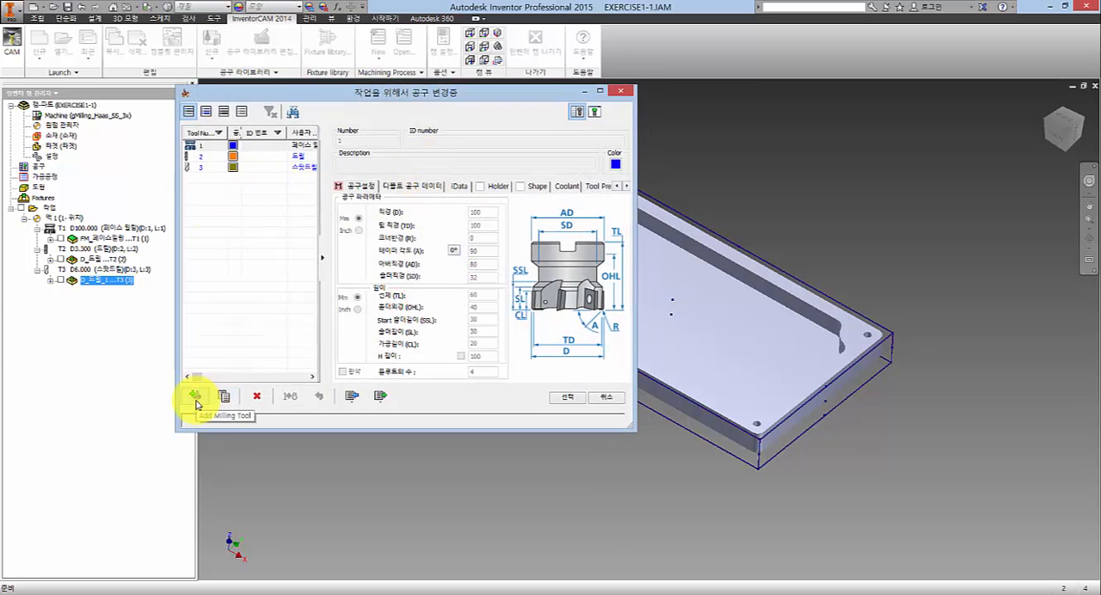
left_click(196, 397)
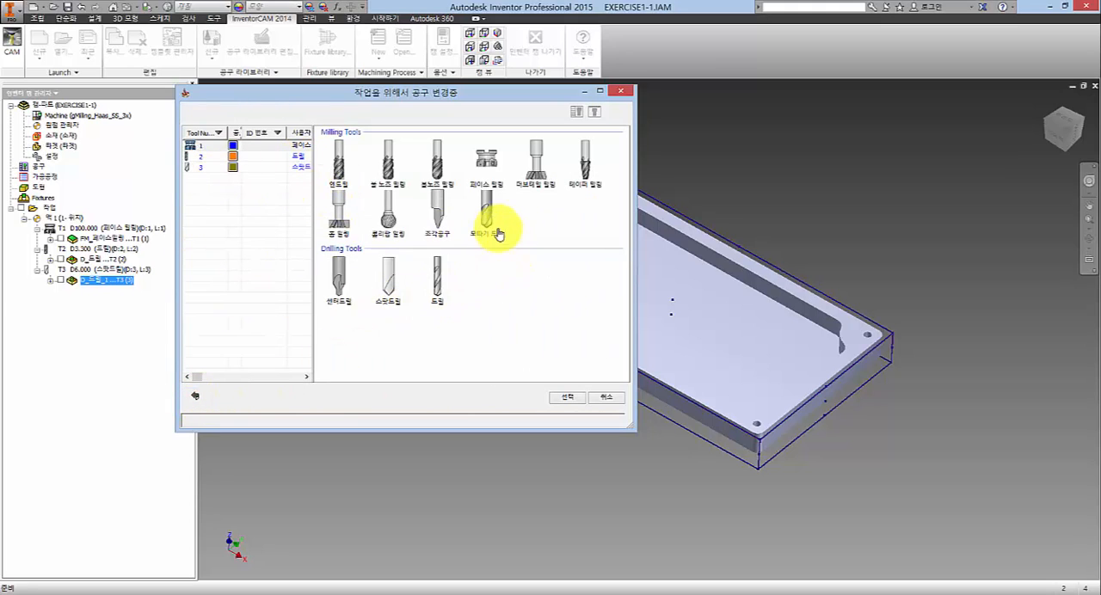
left_click(336, 166)
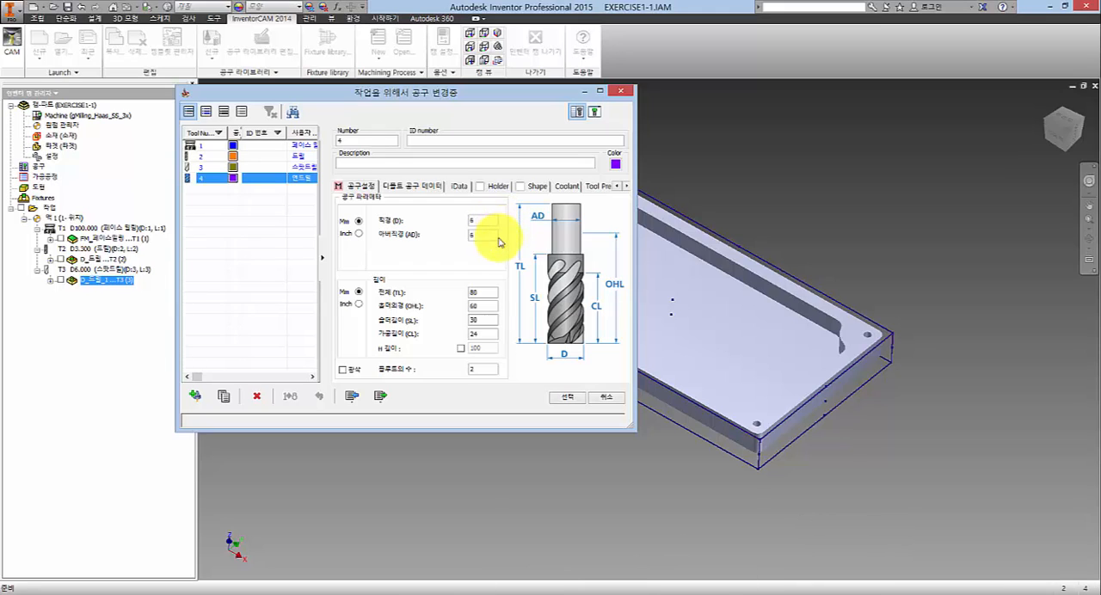
- Set the end mill's diameter (D) and arbor diameter (AD) to 16 mm and select it as the profile operation's tool
left_click(474, 222)
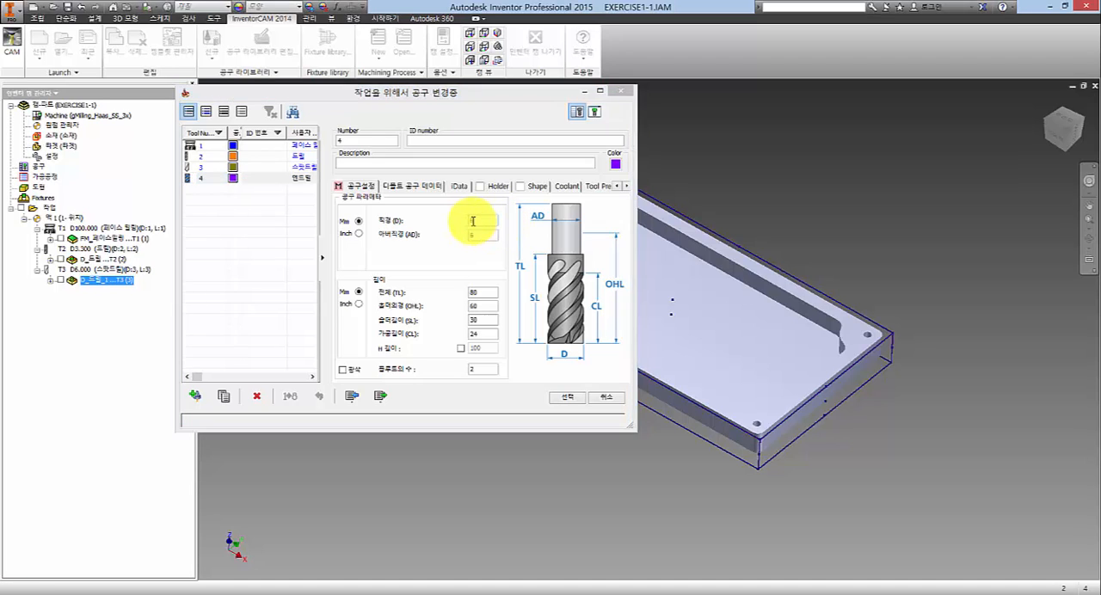
left_click(472, 221)
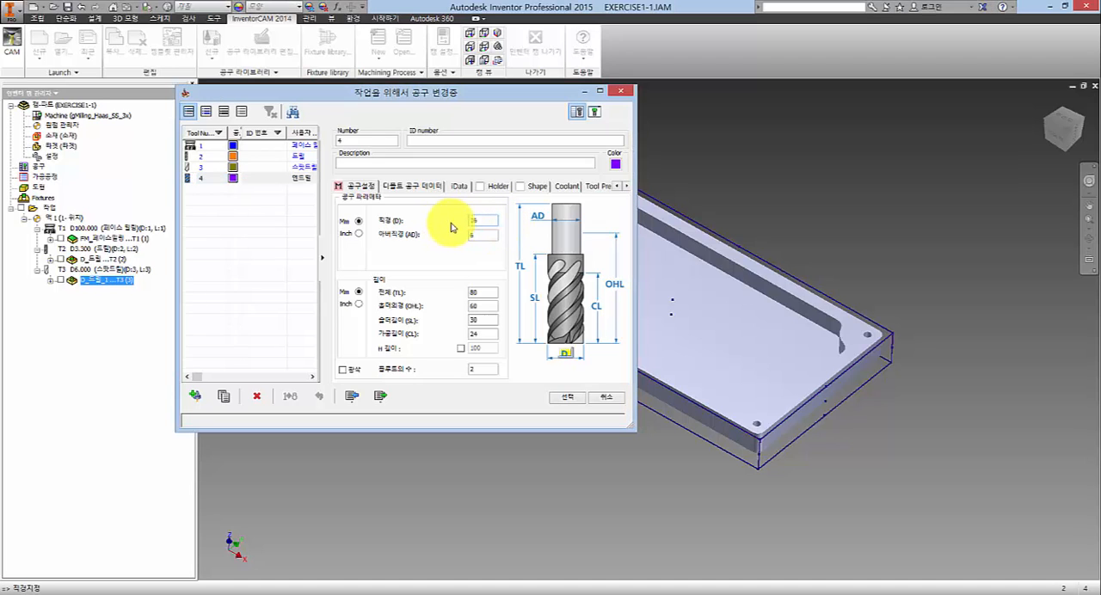
left_click(483, 236)
left_click(486, 225)
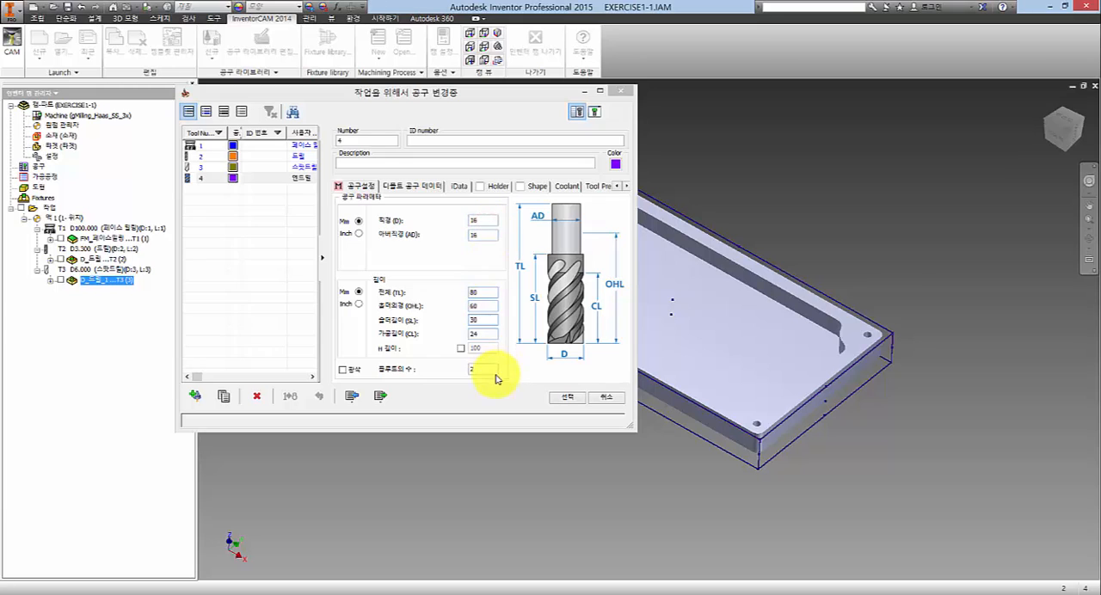
left_click(482, 234)
left_click(410, 188)
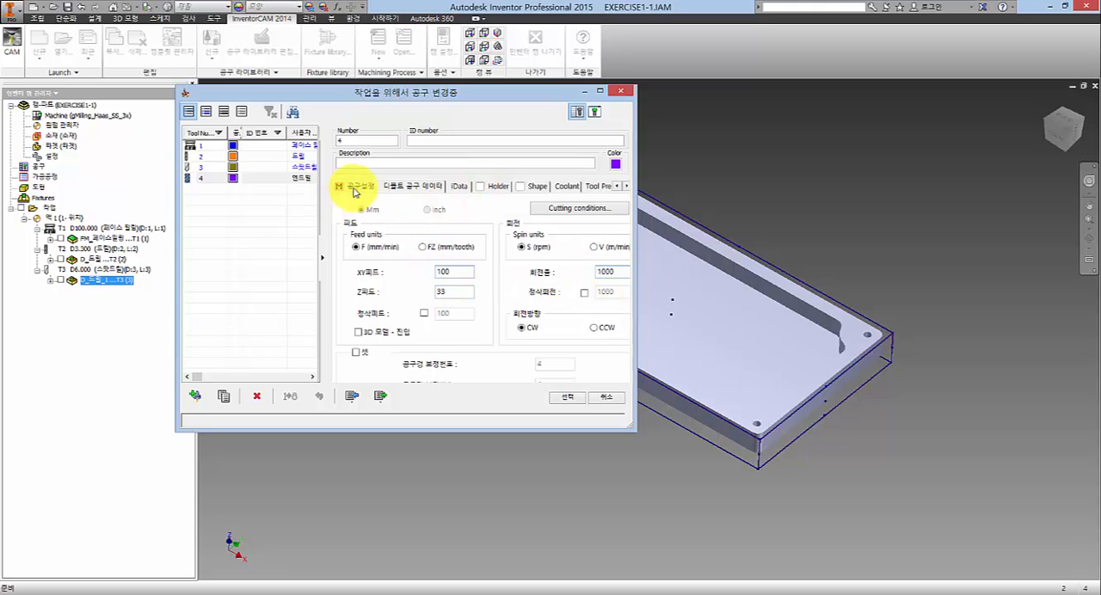
left_click(356, 187)
left_click(568, 401)
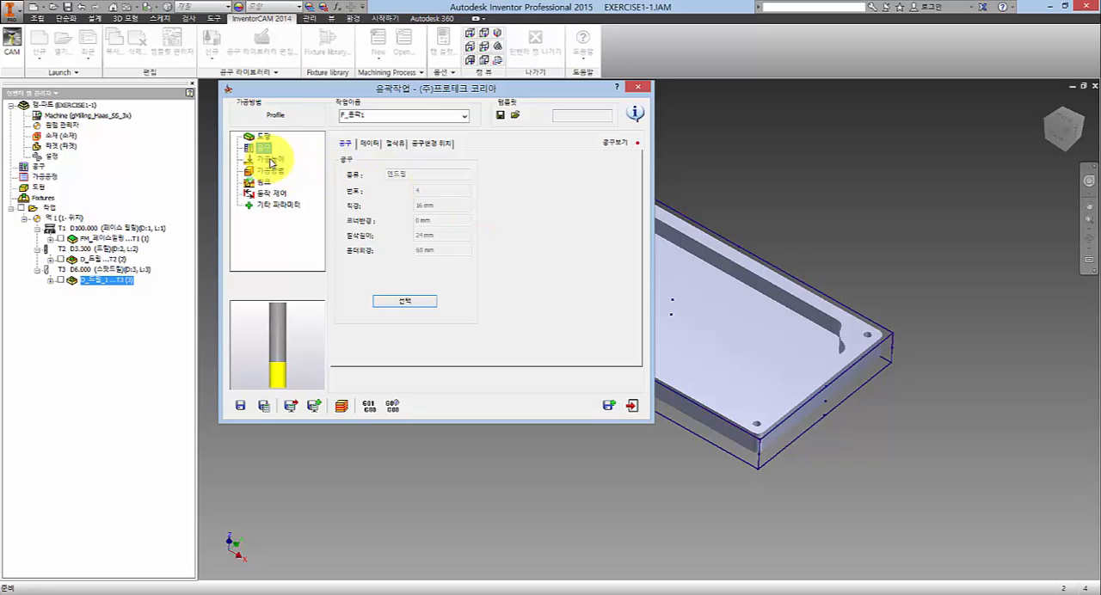
- Define the profile depth (윤곽깊이) in the machining heights from a point on the plate's bottom face and confirm it
left_click(269, 162)
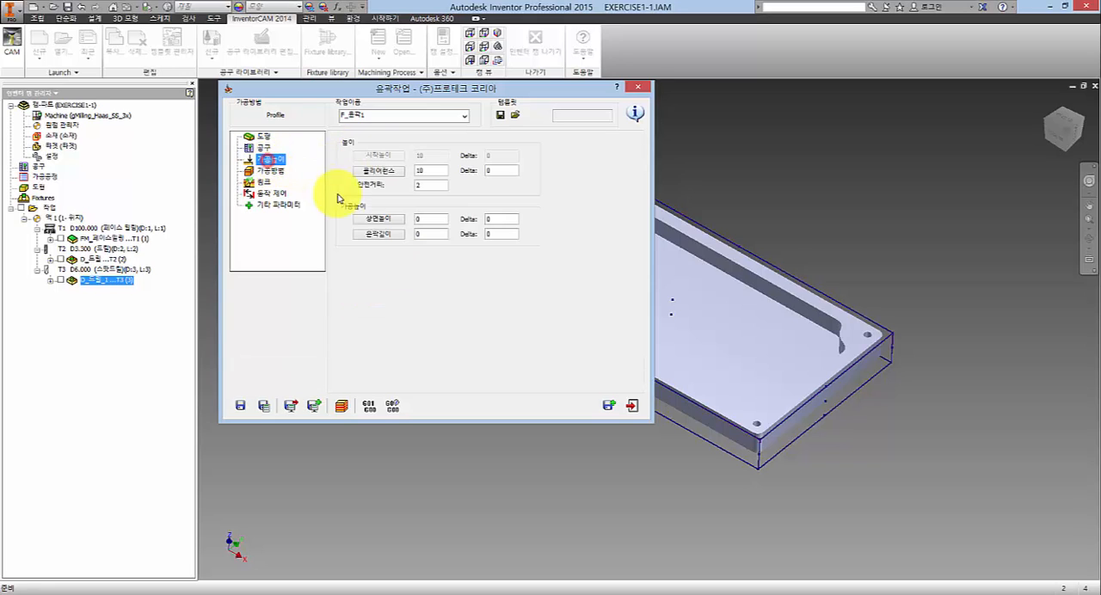
left_click(422, 221)
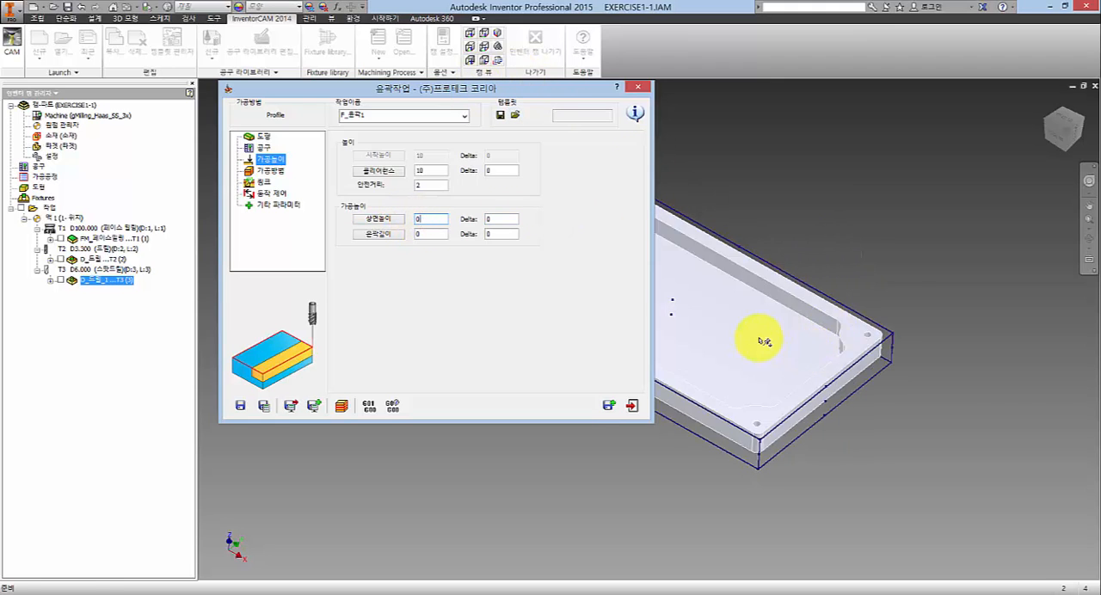
middle_click_drag(765, 342, 921, 368)
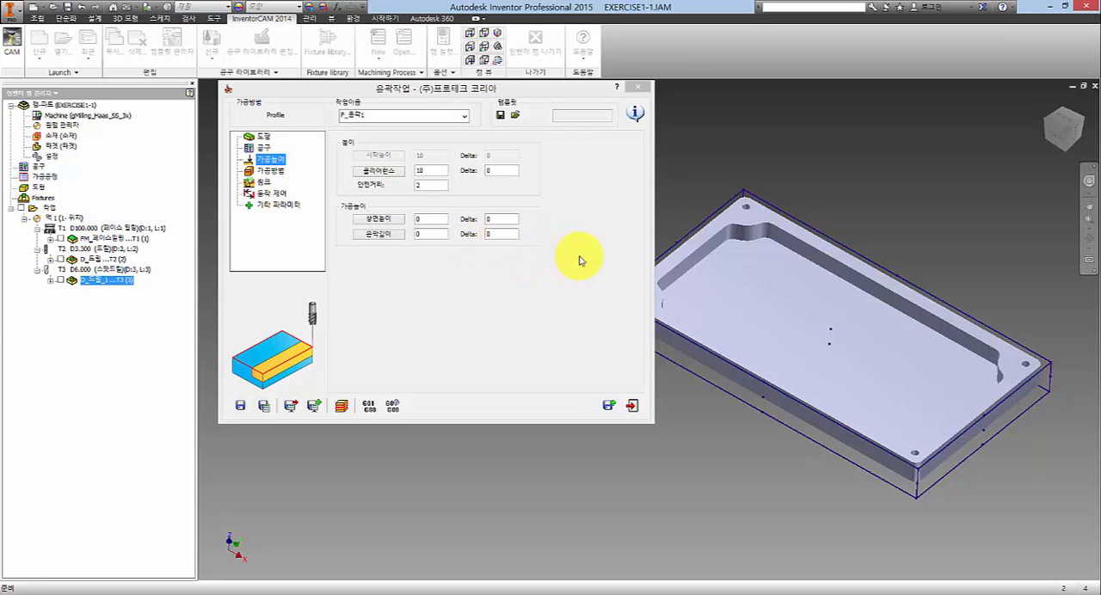
left_click(439, 235)
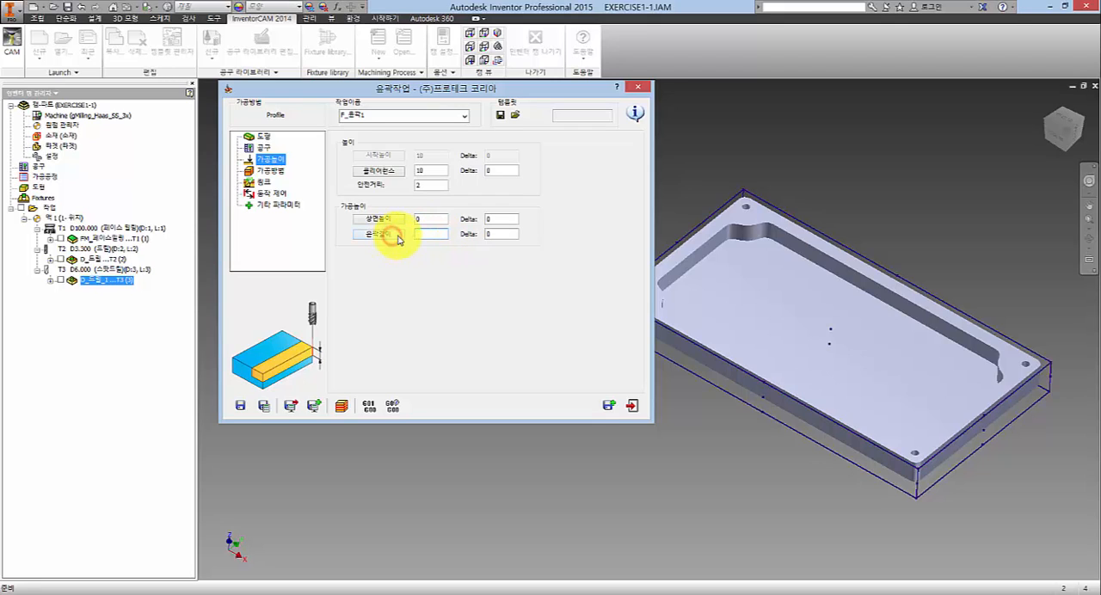
left_click(402, 231)
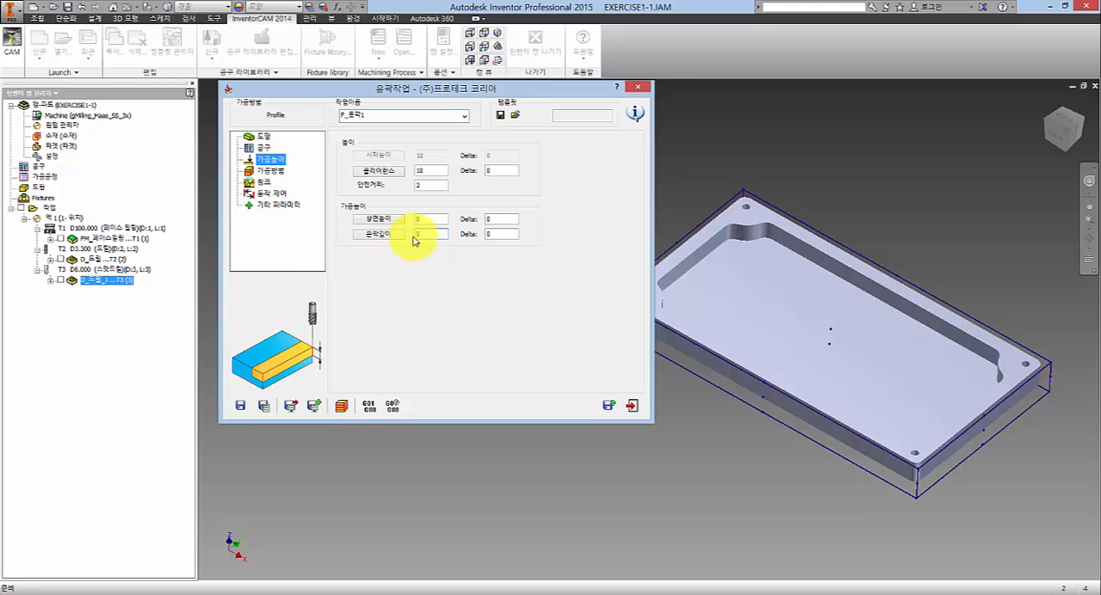
left_click(403, 234)
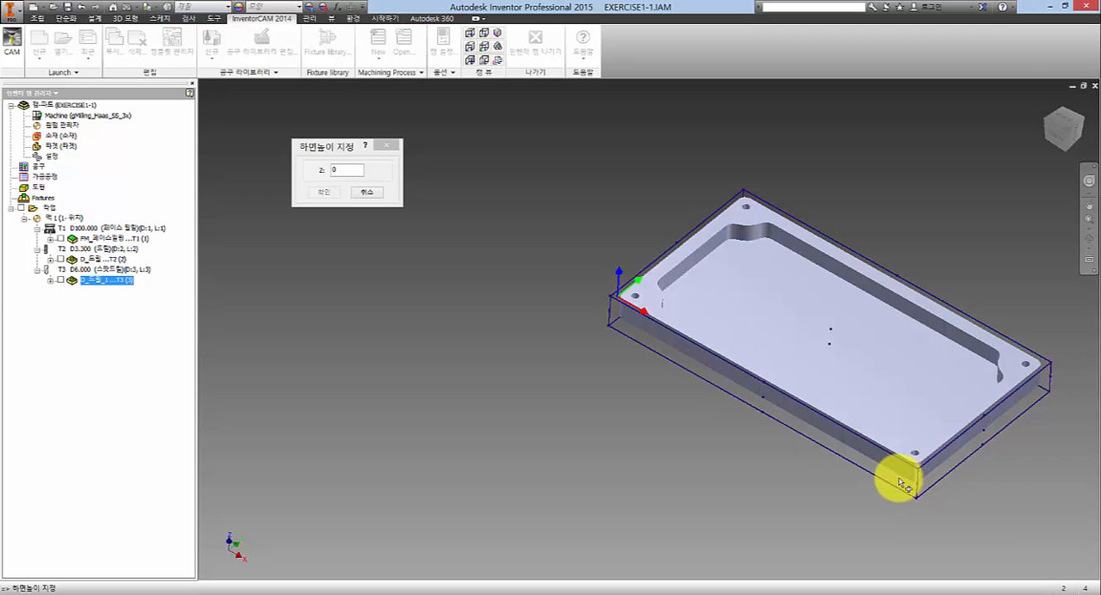
middle_click_drag(875, 456, 713, 422)
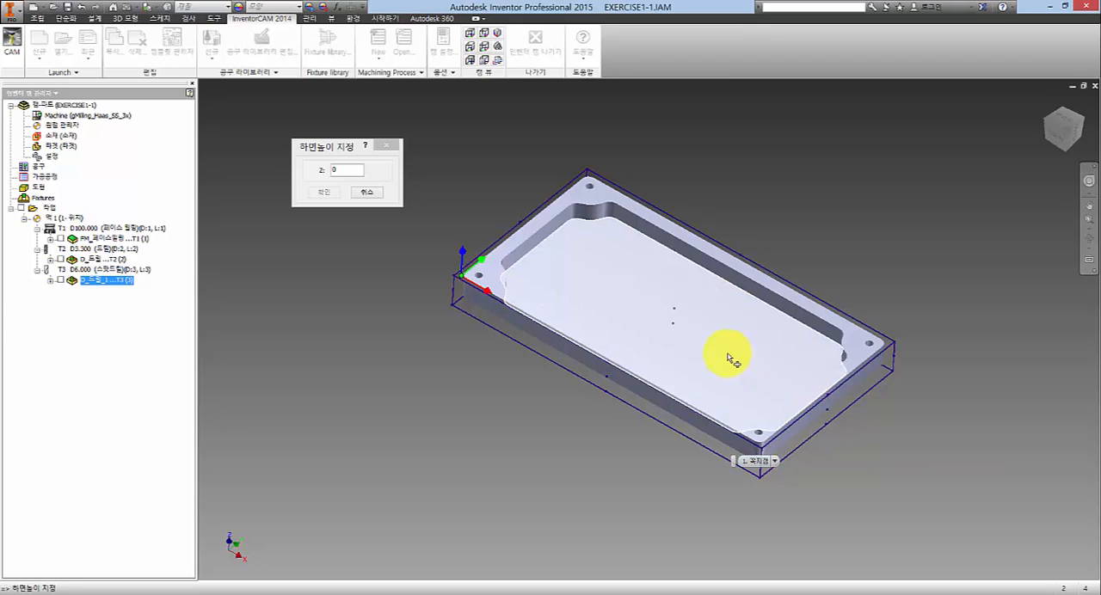
middle_click_drag(682, 307, 634, 307, "shift")
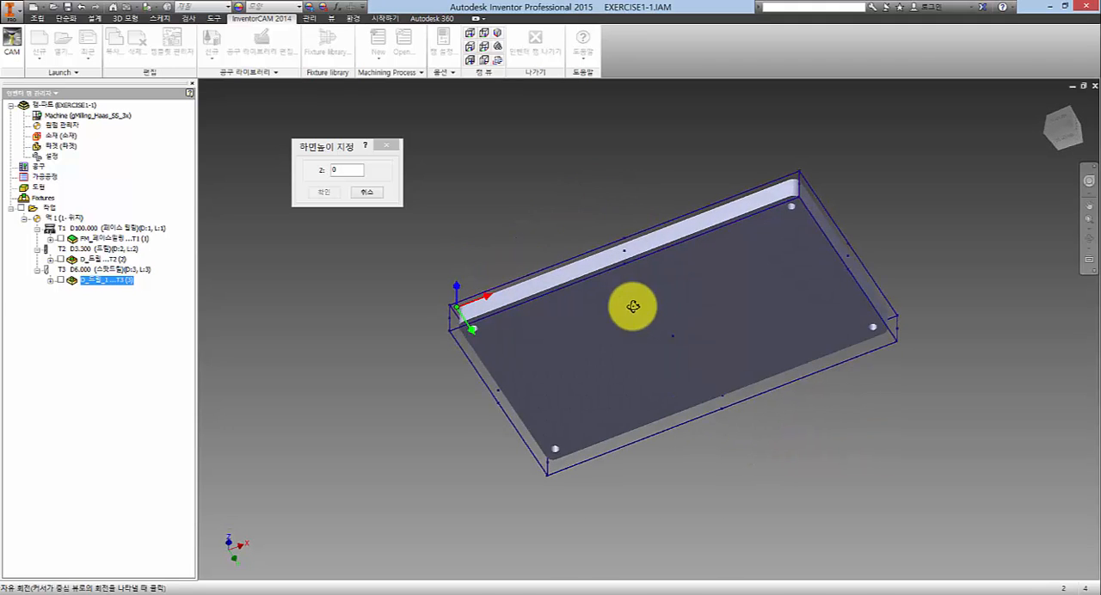
left_click(700, 291)
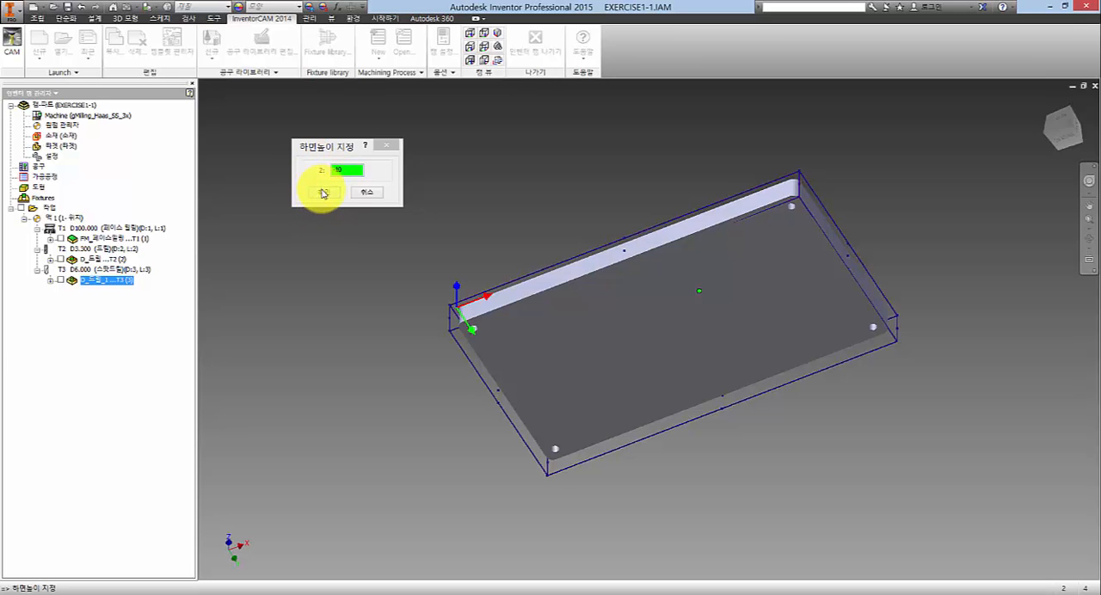
left_click(322, 193)
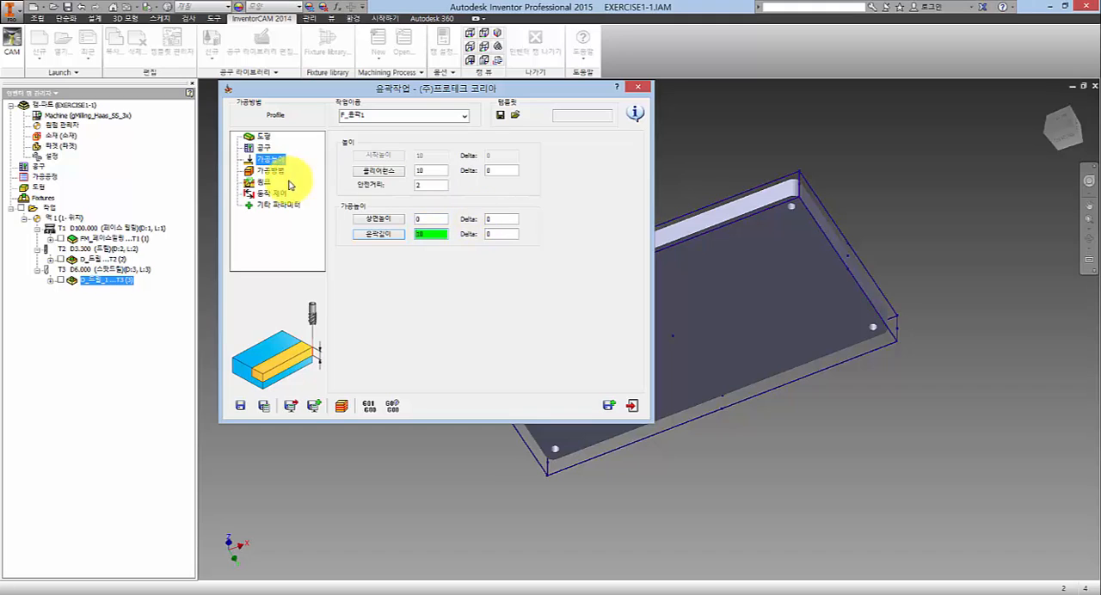
left_click(445, 233)
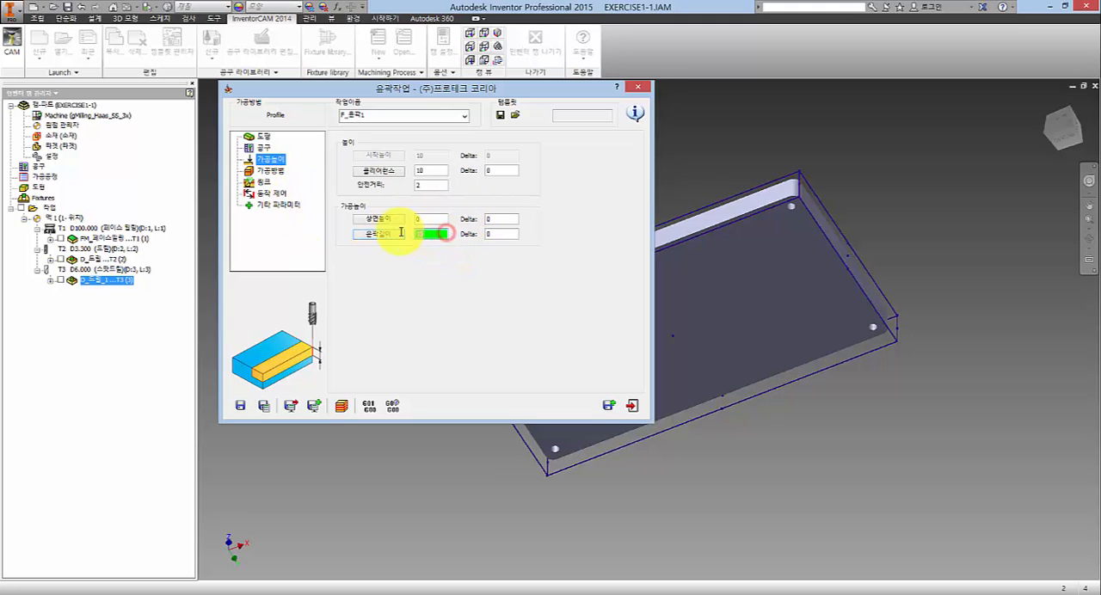
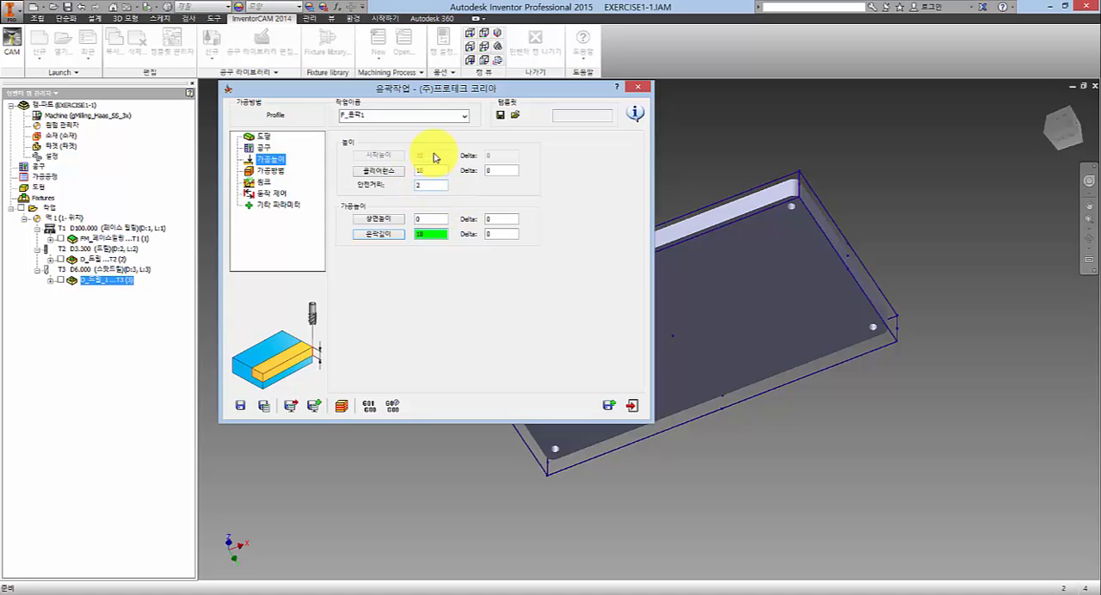
- In the profile operation's machining technology (가공방법), keep the tool position (공구위치) at 왼쪽 and enable compensation (보정 사용)
left_click(265, 172)
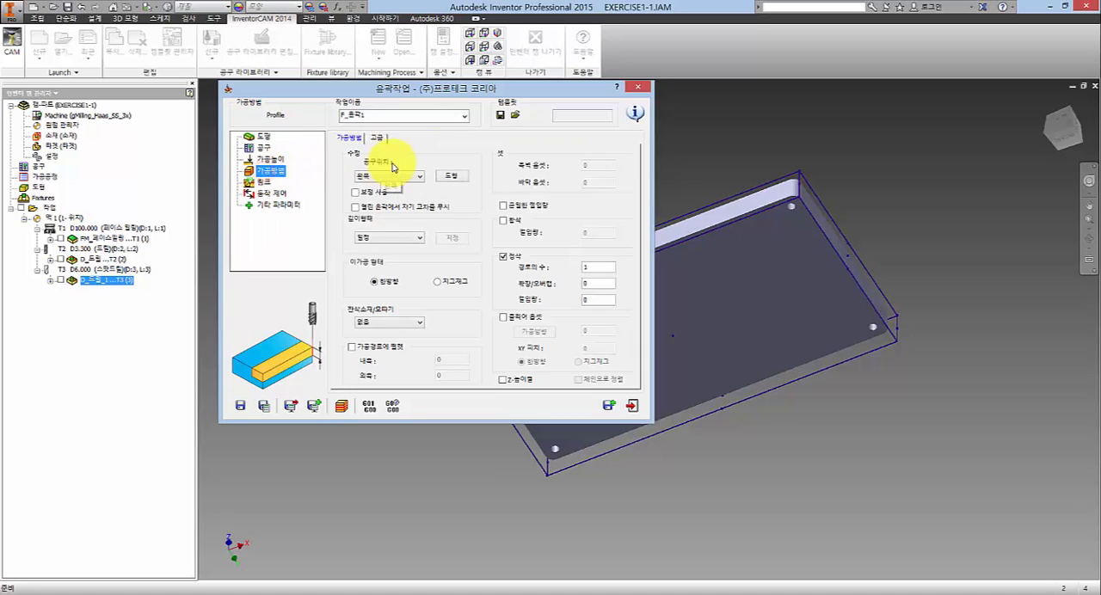
left_click_drag(454, 90, 415, 88)
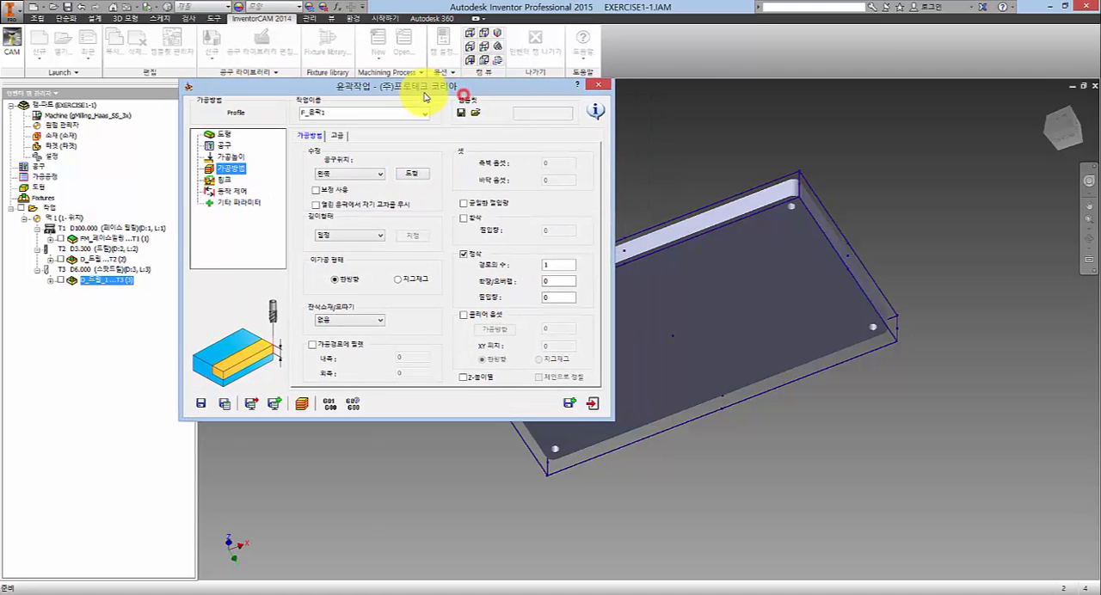
left_click(349, 174)
left_click(345, 184)
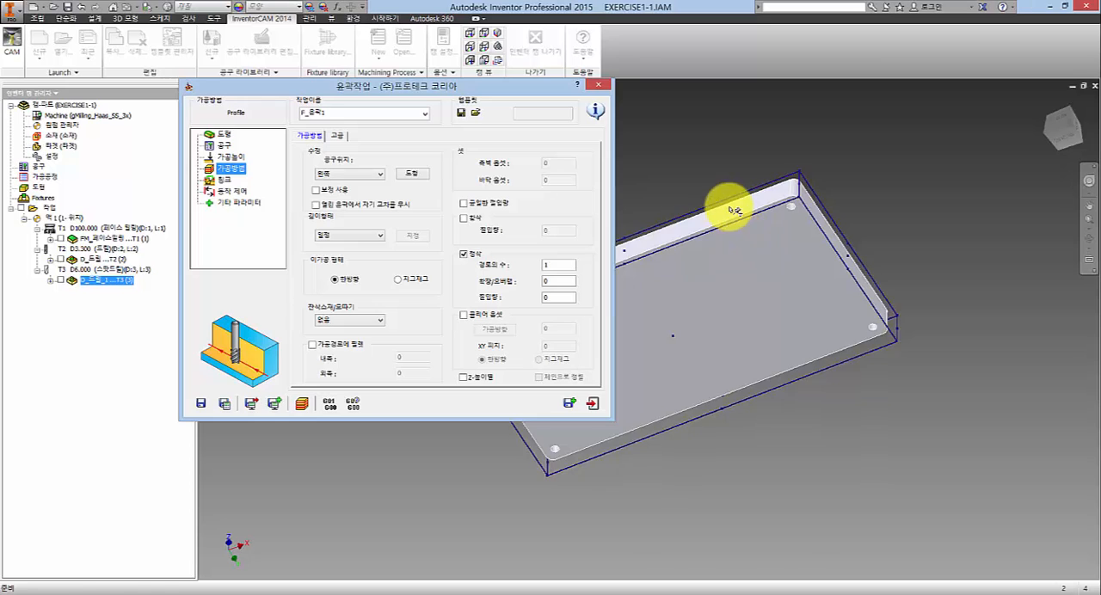
middle_click_drag(728, 212, 698, 297, "shift")
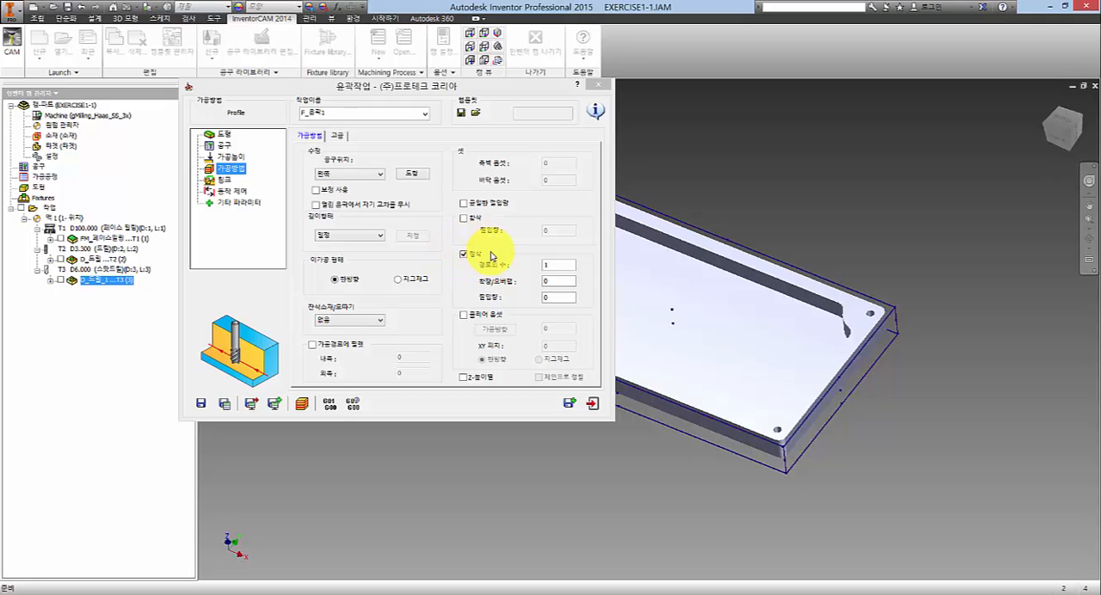
left_click(329, 191)
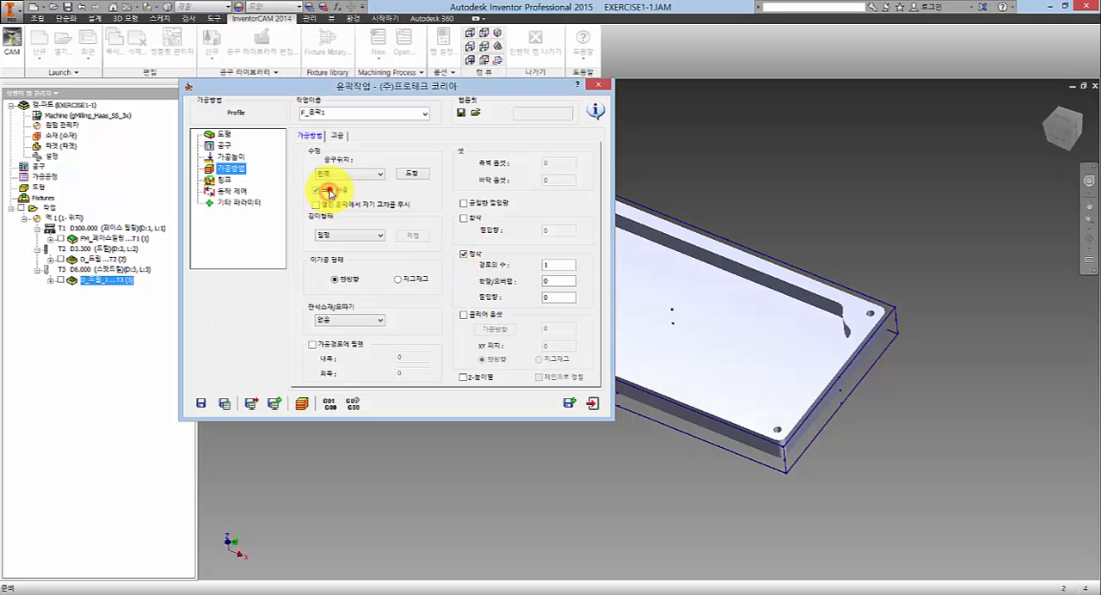
left_click(320, 191)
left_click(328, 190)
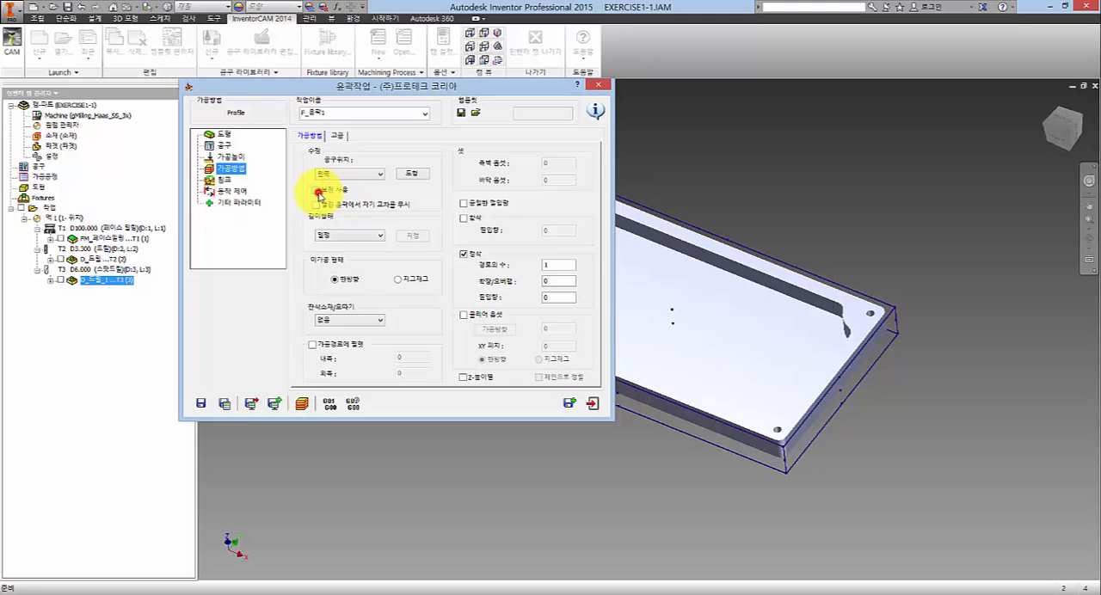
left_click(319, 191)
left_click_drag(393, 88, 384, 81)
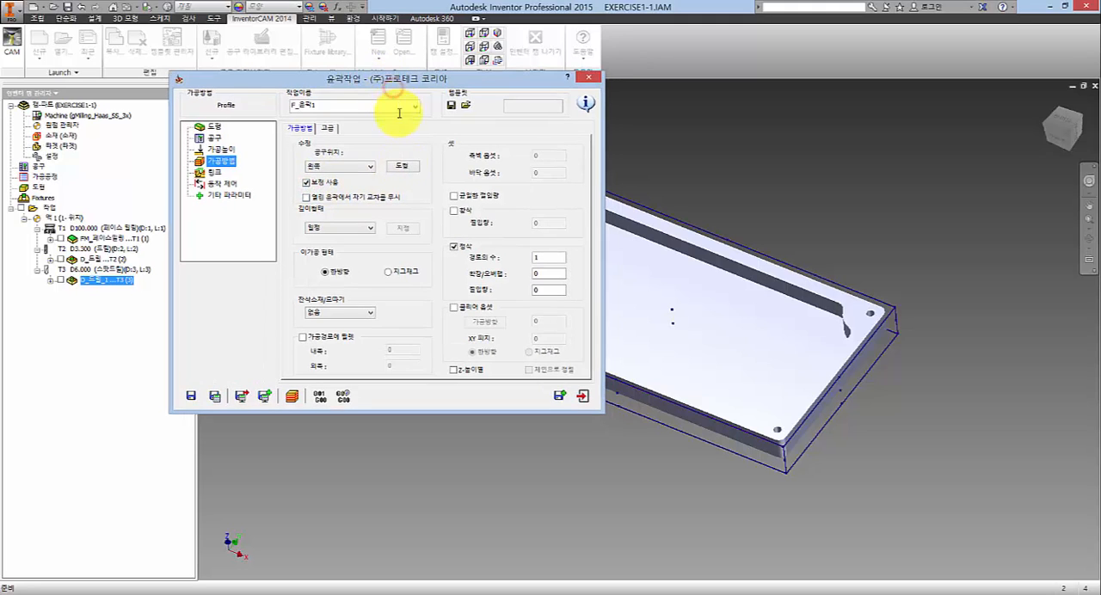
- Try the other depth types (깊이형태), including 편집 and the helical option, and return the setting to 일정
left_click(348, 228)
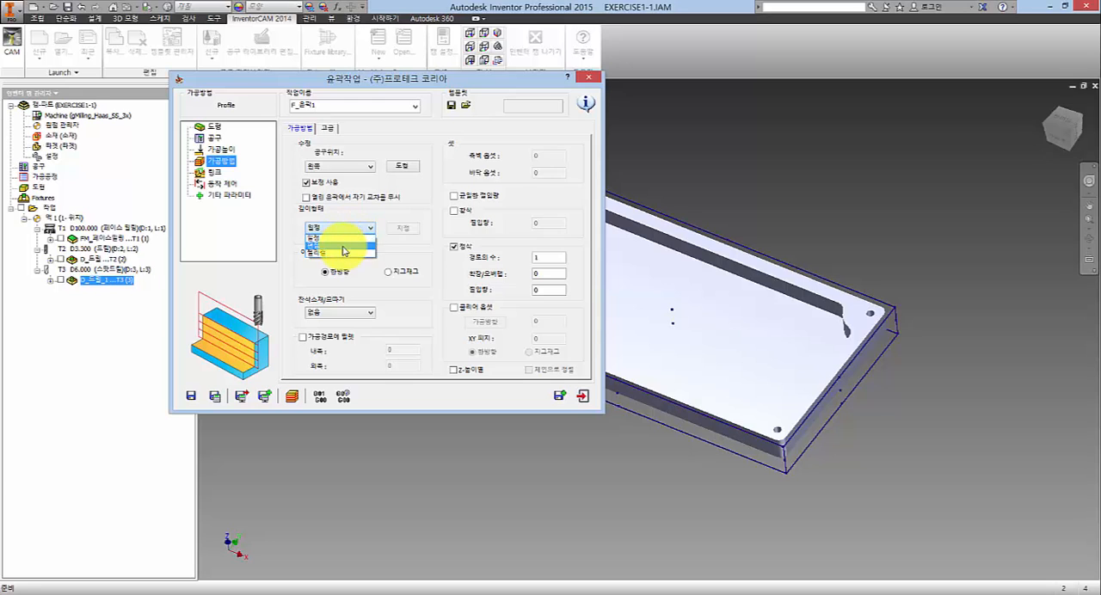
left_click(343, 248)
left_click(349, 229)
left_click(344, 243)
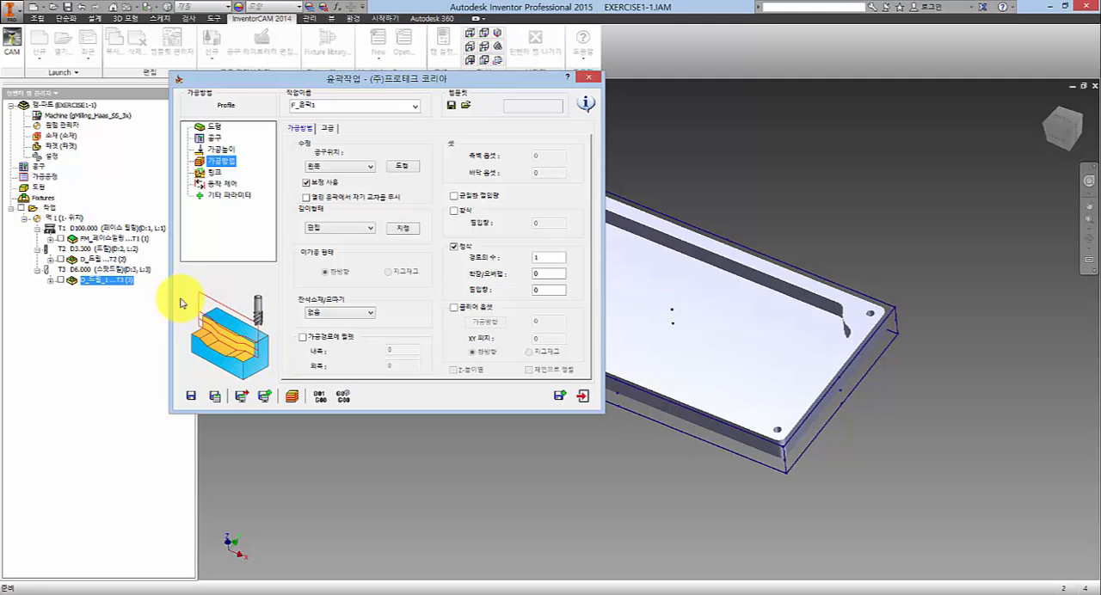
left_click(367, 228)
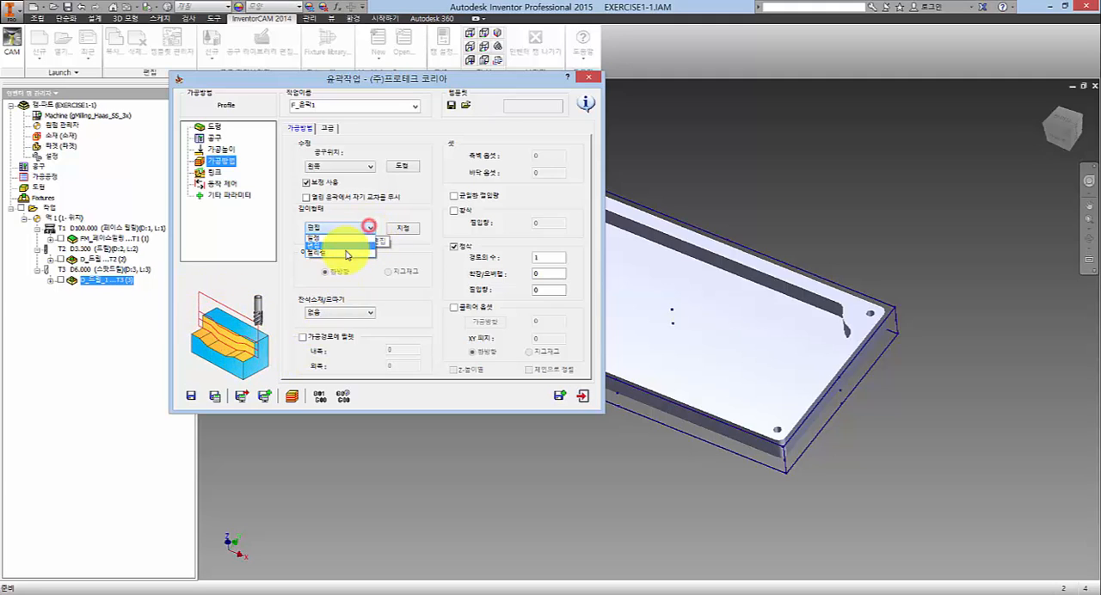
left_click(344, 249)
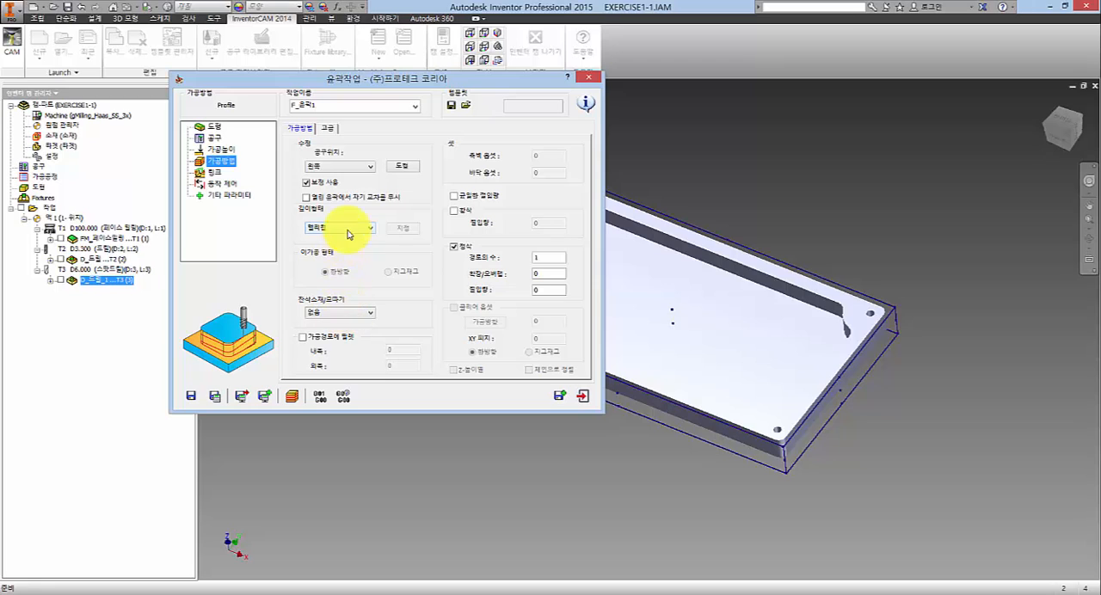
left_click(348, 228)
left_click(340, 239)
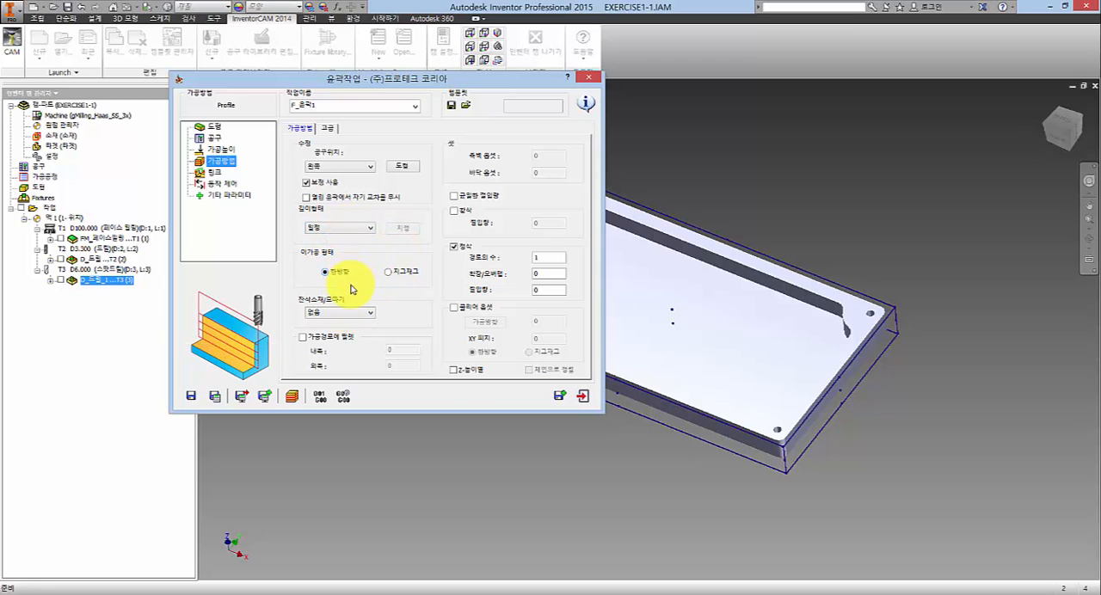
- Try the zigzag (지그재그) cutting pattern for the depth passes and return it to one-way (한방향)
left_click(392, 273)
left_click(345, 273)
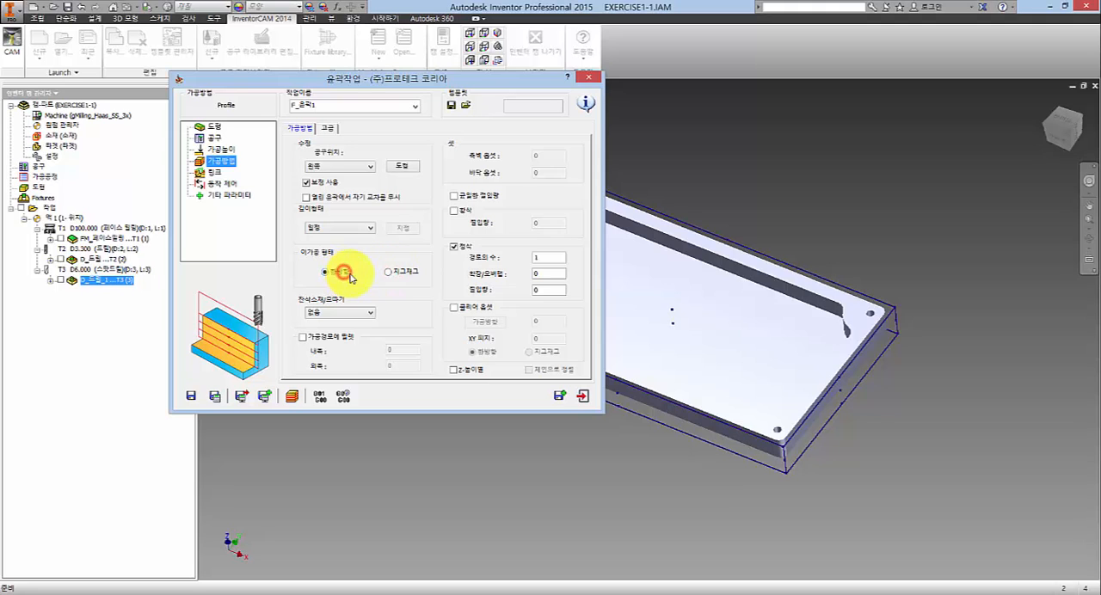
left_click(396, 273)
left_click(327, 272)
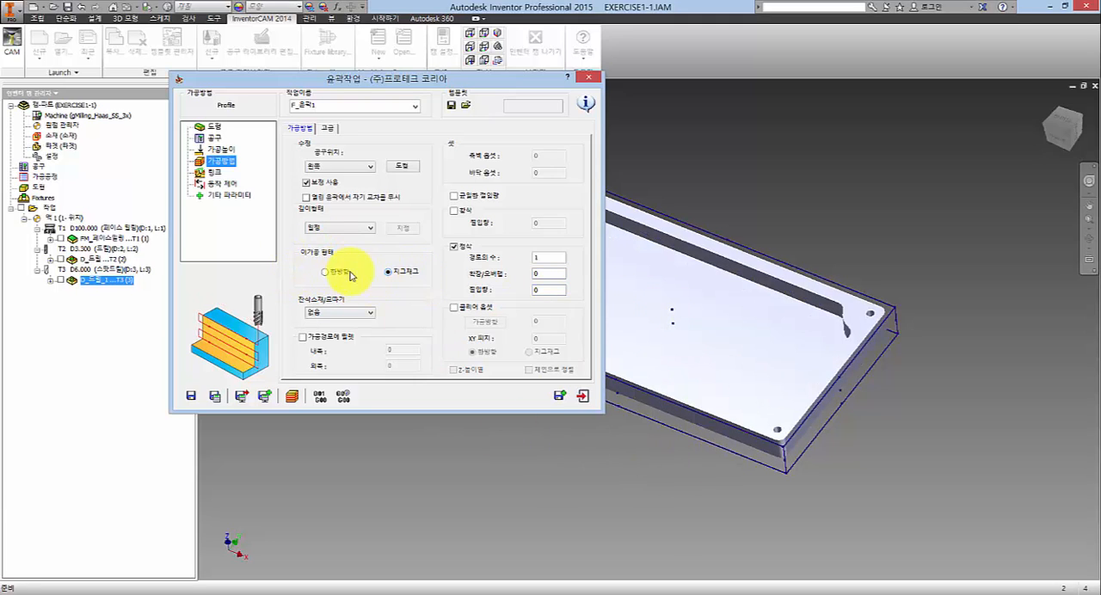
- Enable roughing (황삭) with a wall offset of 0.1, a floor offset of 0 and a step-down (절입량) of 2
left_click(556, 154)
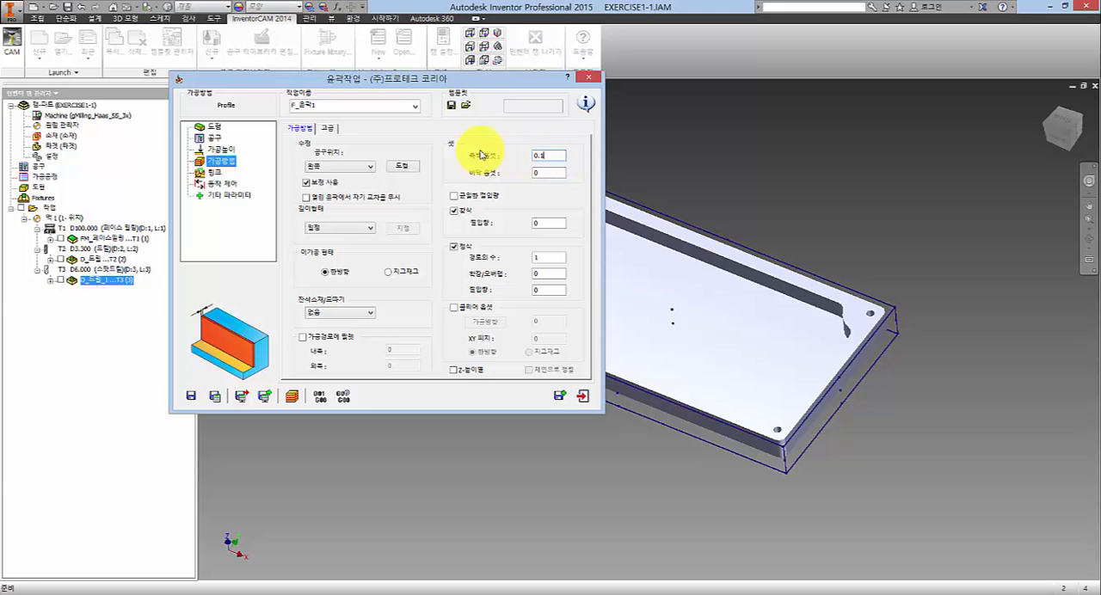
left_click_drag(512, 79, 556, 54)
left_click(588, 141)
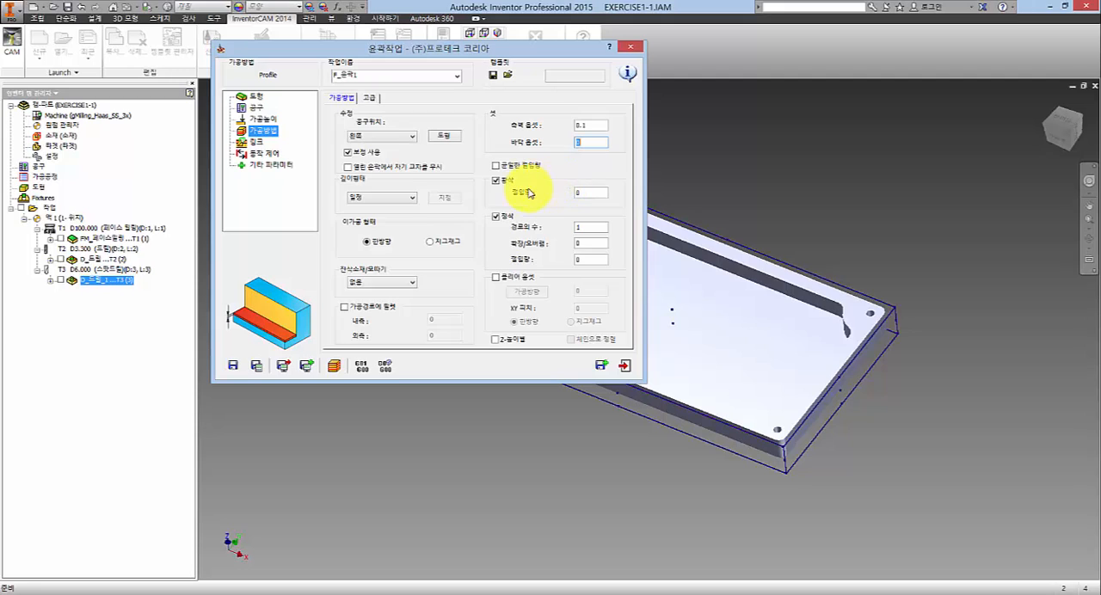
left_click(594, 191)
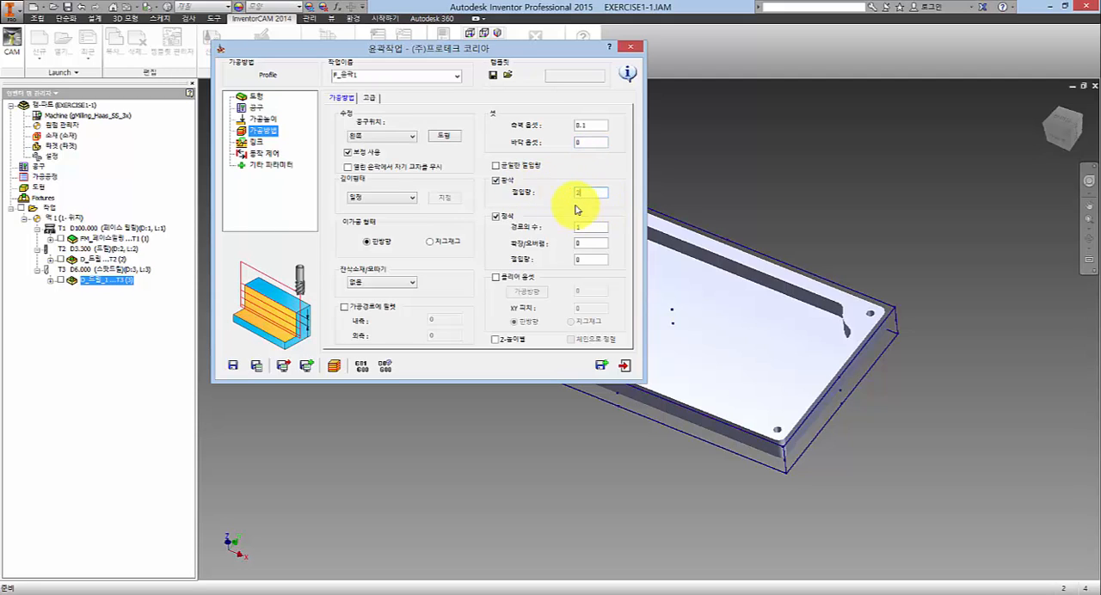
left_click(595, 194)
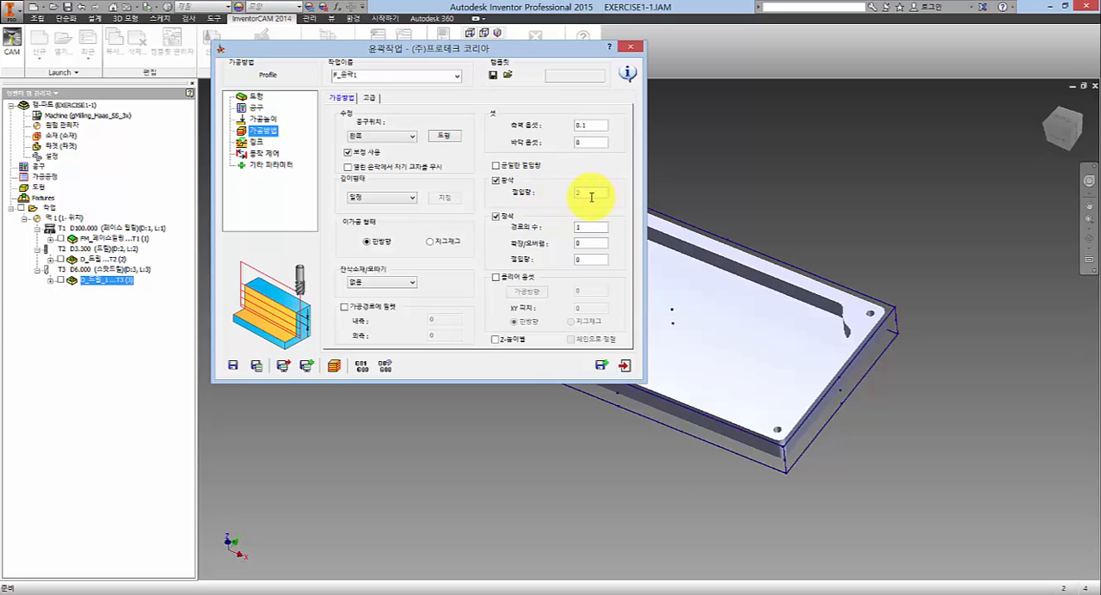
- Keep the finishing (정삭) pass count at 1, save and calculate the profile operation, and display its toolpath around the plate
left_click(592, 227)
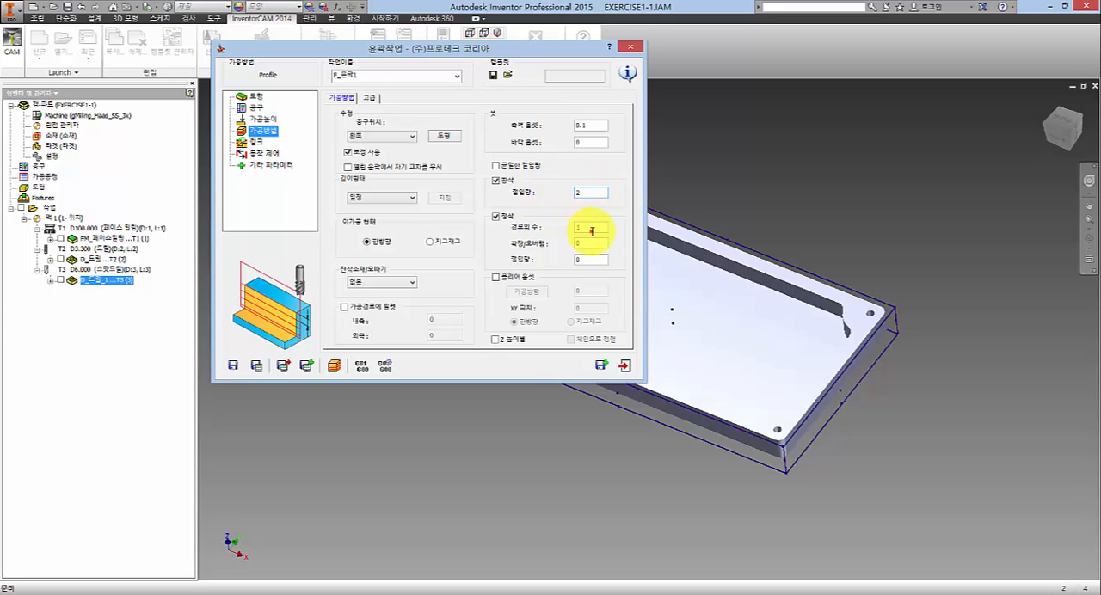
left_click(594, 227)
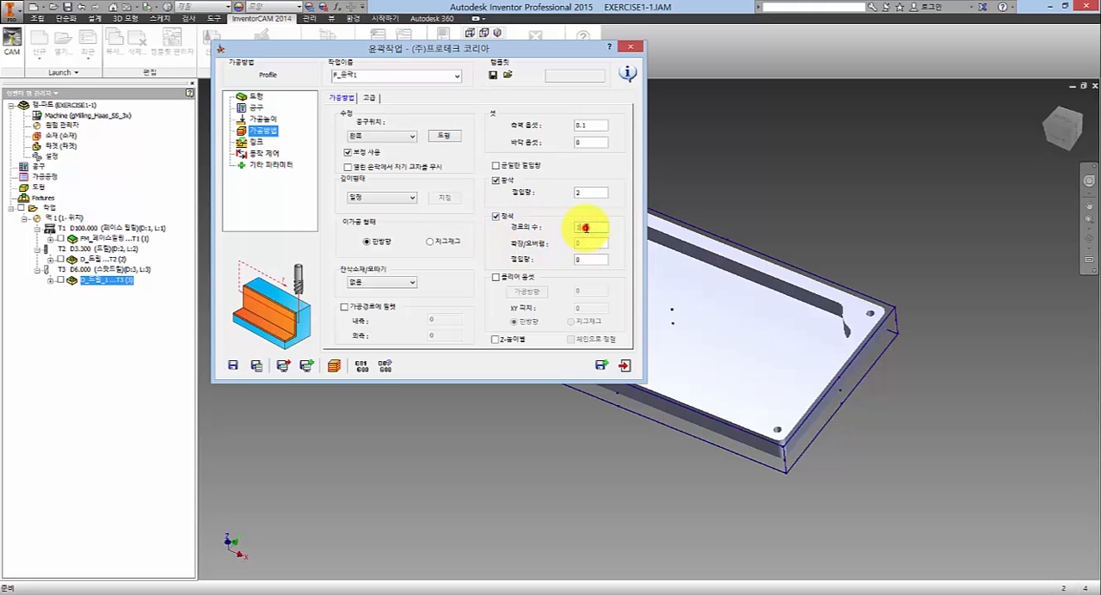
left_click(586, 243)
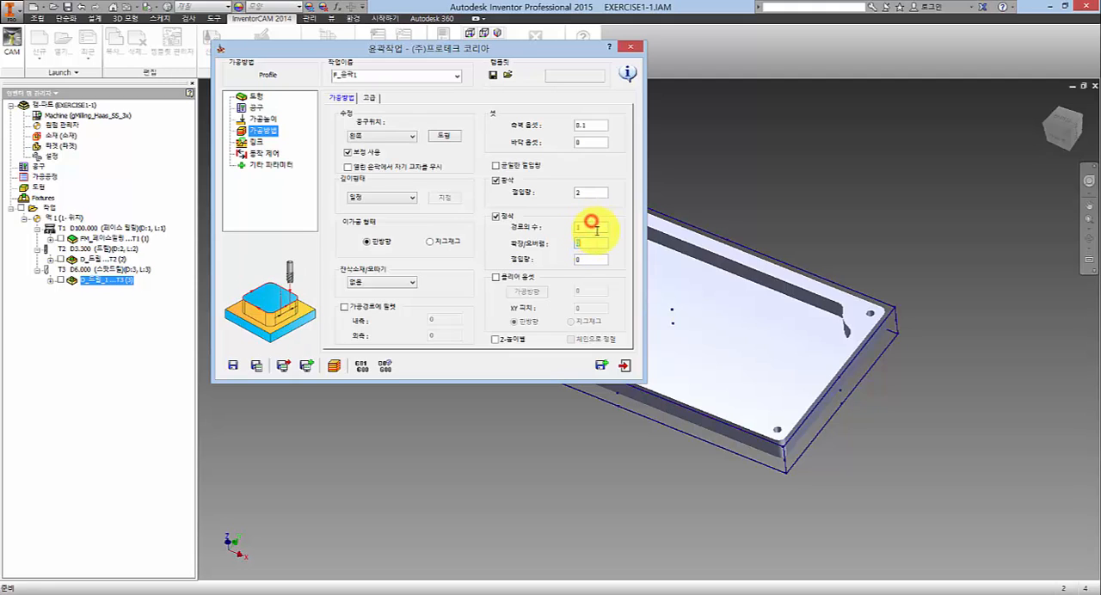
left_click(595, 230)
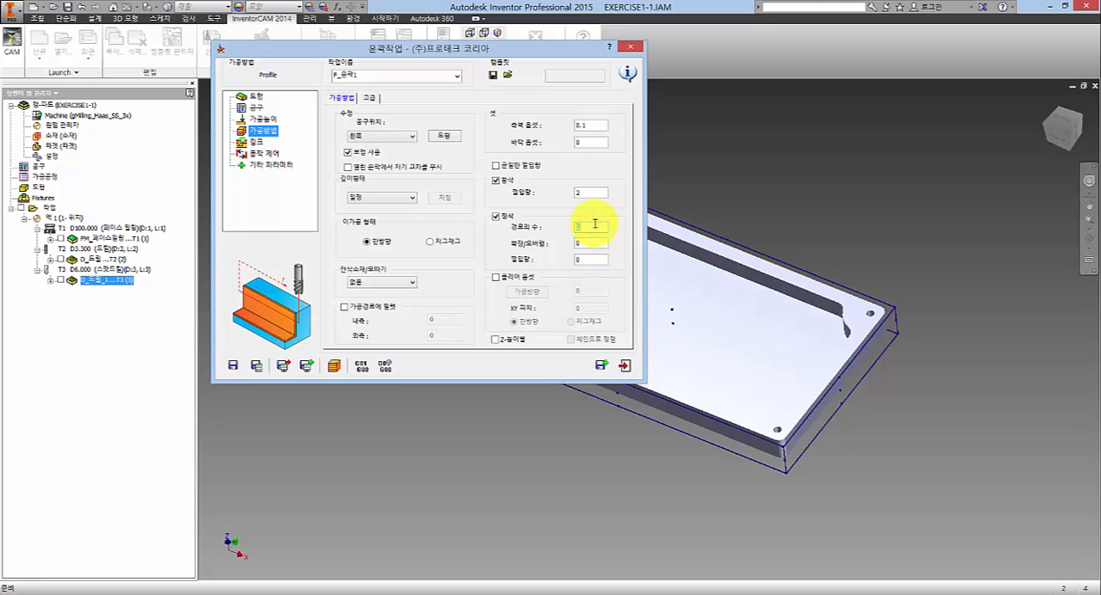
left_click(256, 368)
left_click(61, 300)
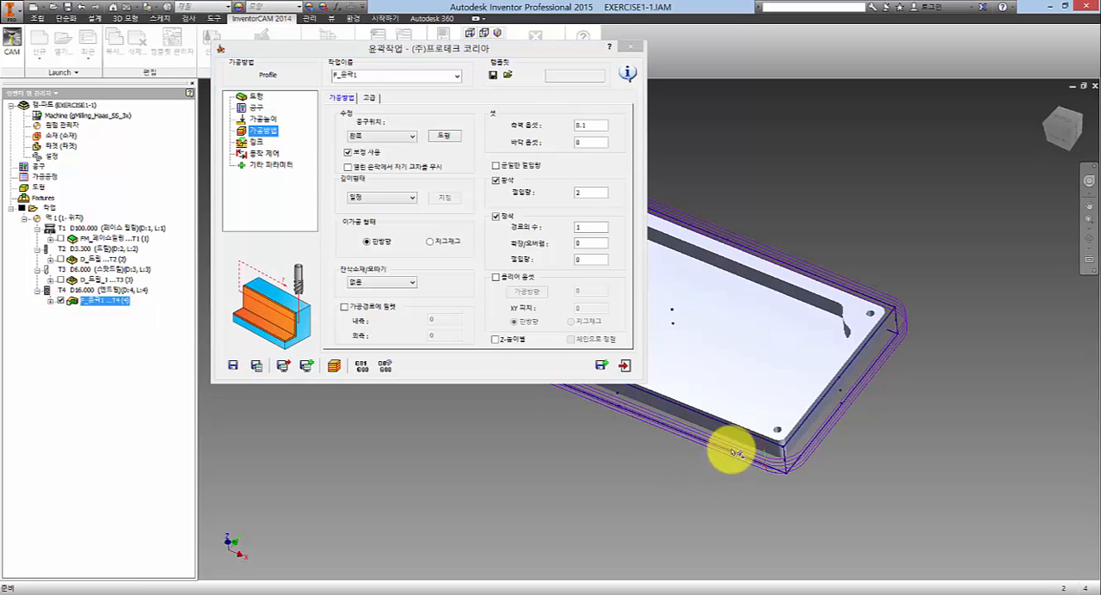
mouse_move(731, 451)
middle_mouse_down("shift")
mouse_move(763, 436)
mouse_move(770, 482)
mouse_move(717, 360)
mouse_move(585, 223)
middle_mouse_up("shift")
- Turn off roughing (황삭), set the finishing pass count (경로의 수) to 2, and recalculate and inspect the toolpath
left_click(495, 180)
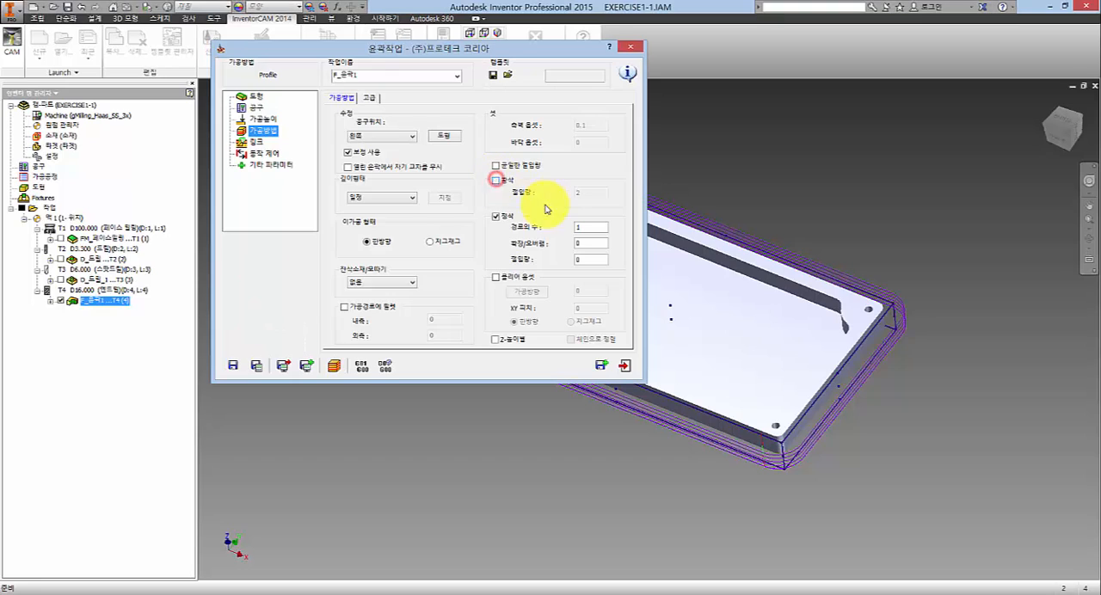
left_click(593, 228)
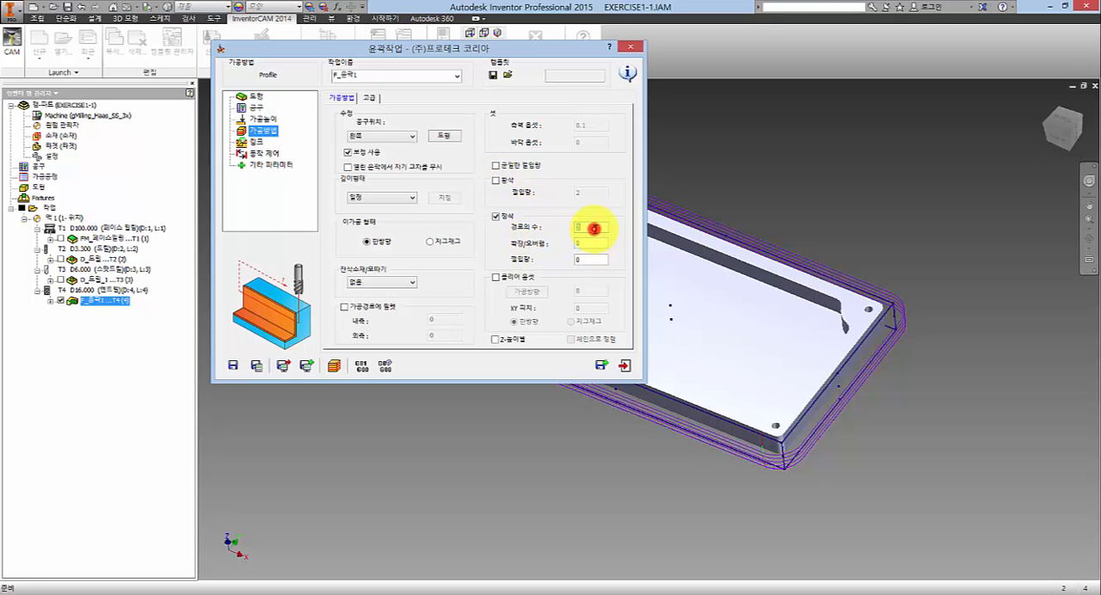
left_click(256, 365)
scroll(757, 469, "down", 5)
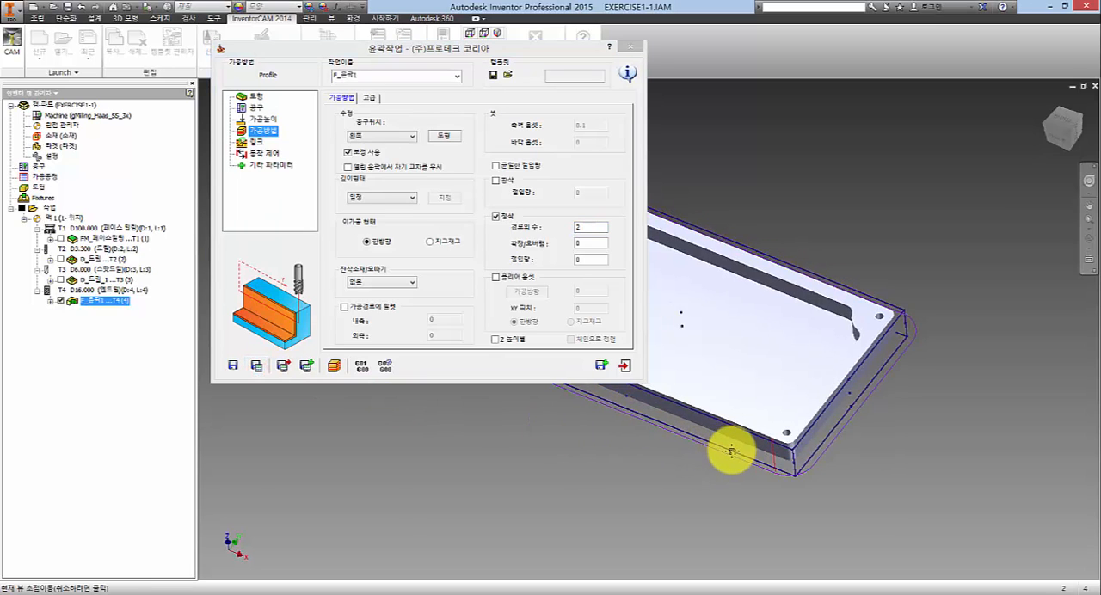
scroll(770, 464, "up", 8)
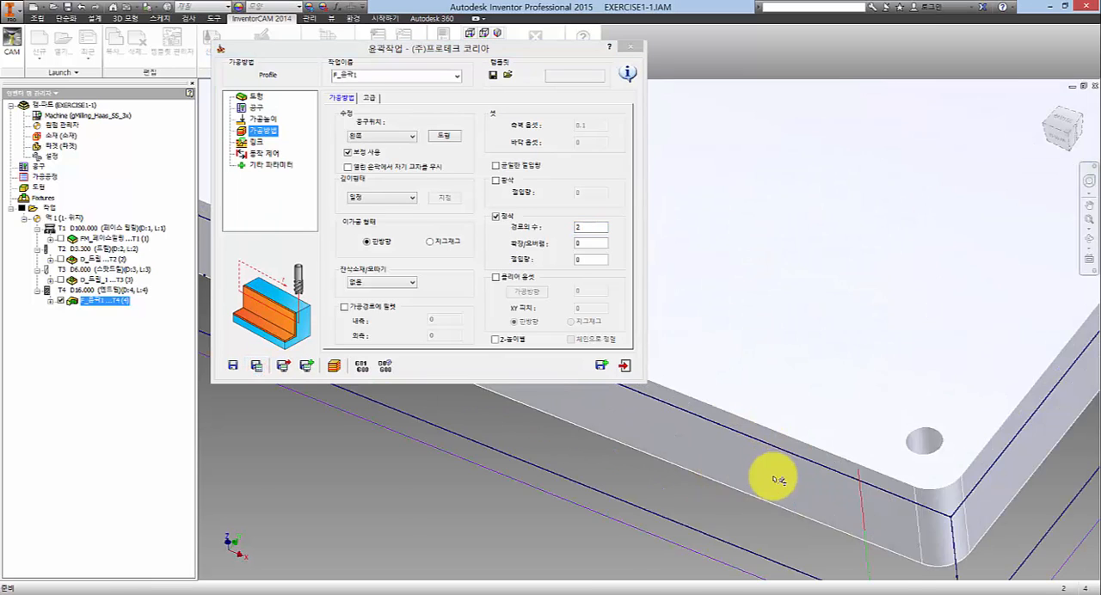
scroll(796, 526, "down", 6)
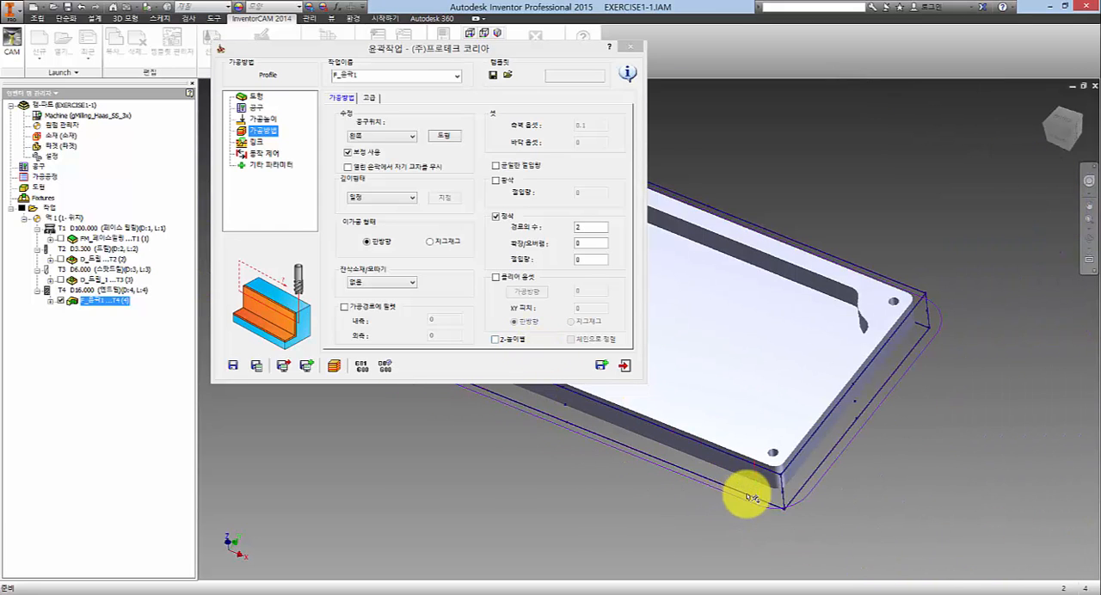
- Simulate the profile operation in SolidVerify and close the simulation
left_click(331, 366)
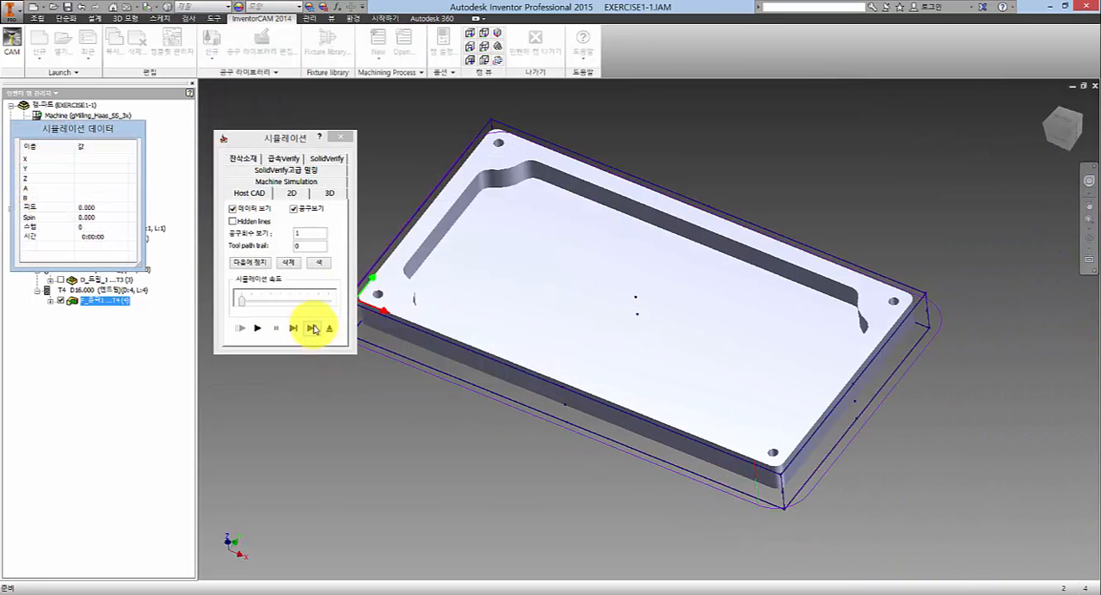
left_click(332, 159)
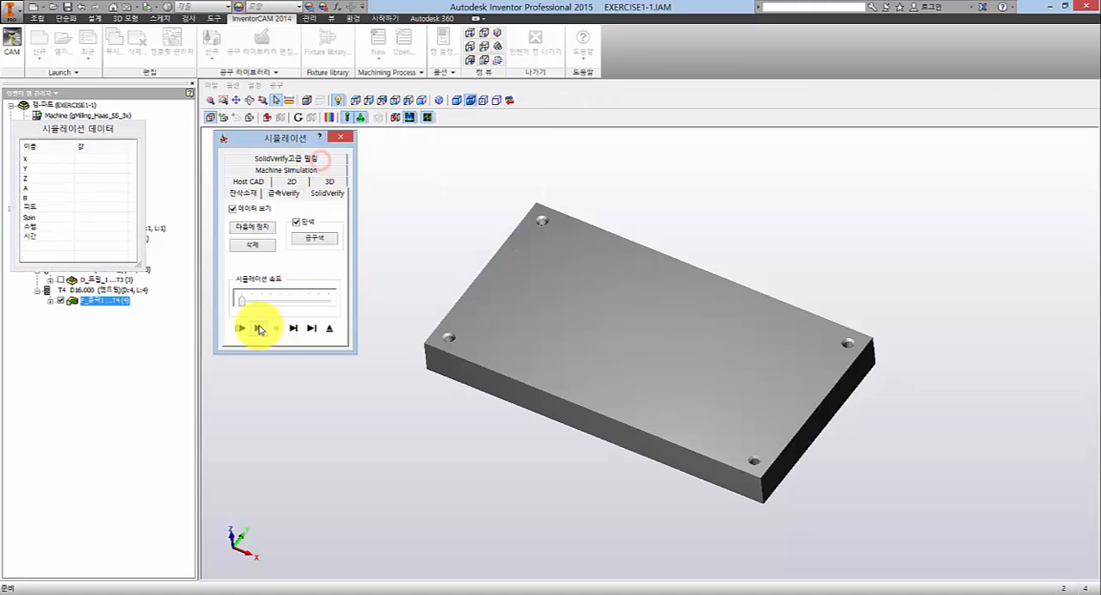
left_click(258, 328)
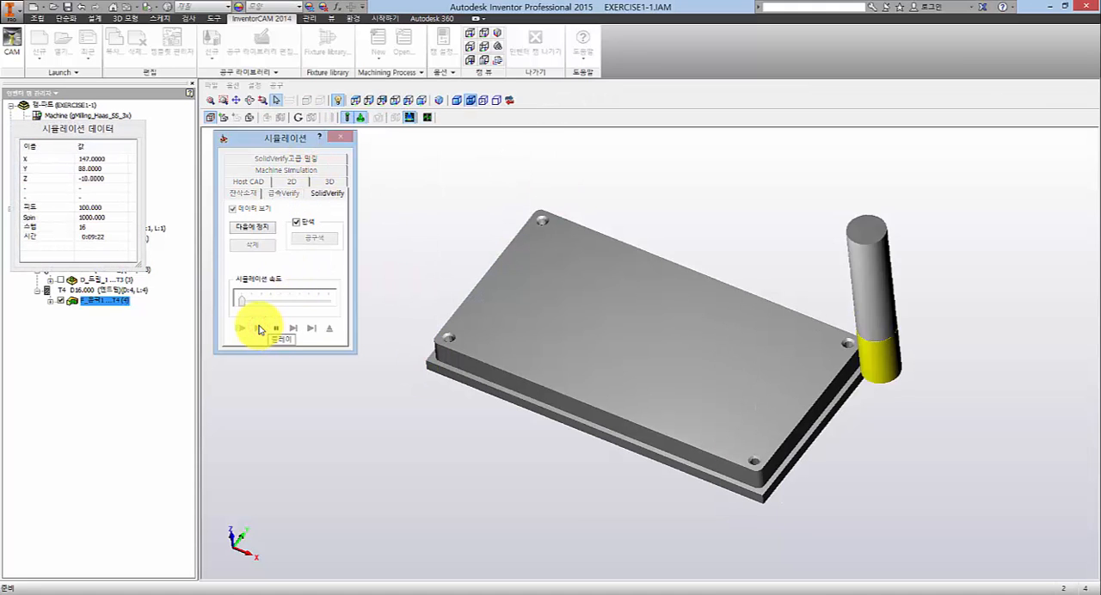
left_click(329, 327)
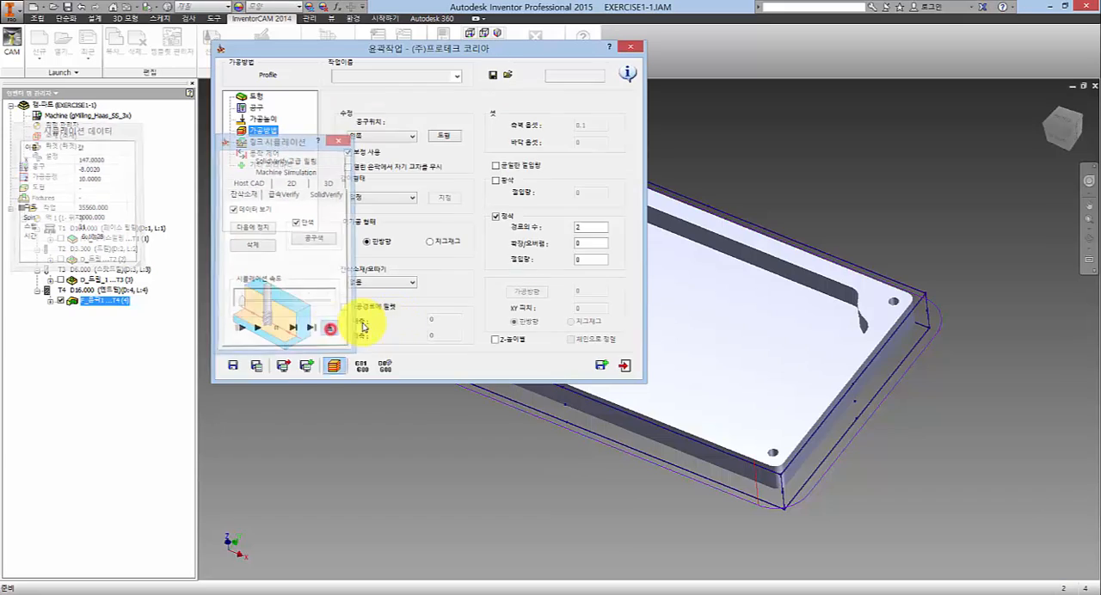
- Set the finishing pass count (경로의 수) to 1 and edit the extension/overlap (확장/오버랩) value
left_click(593, 225)
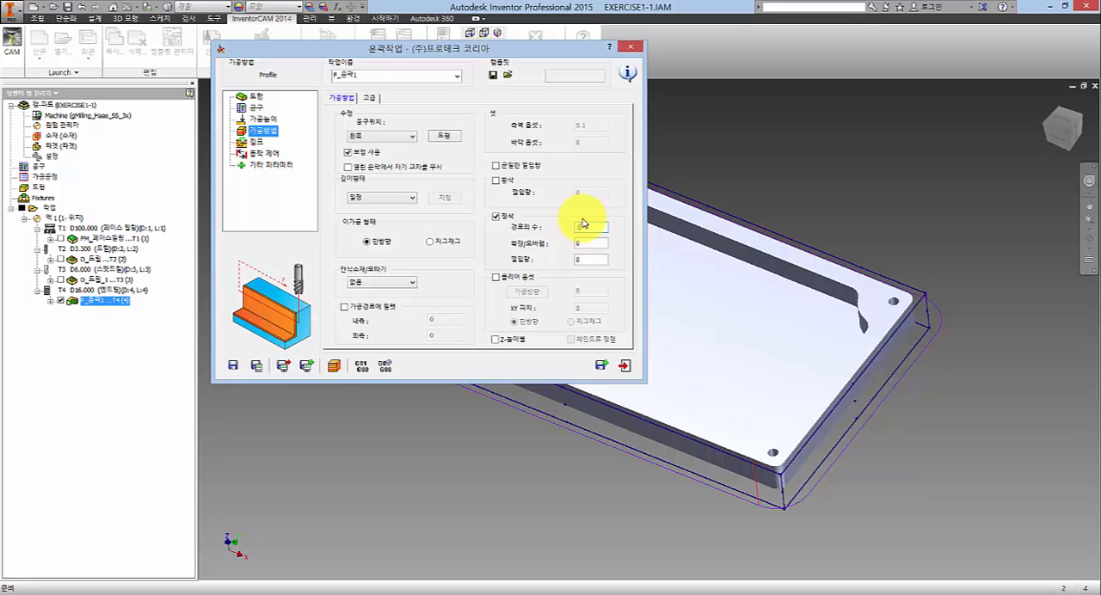
left_click(590, 226)
left_click(589, 243)
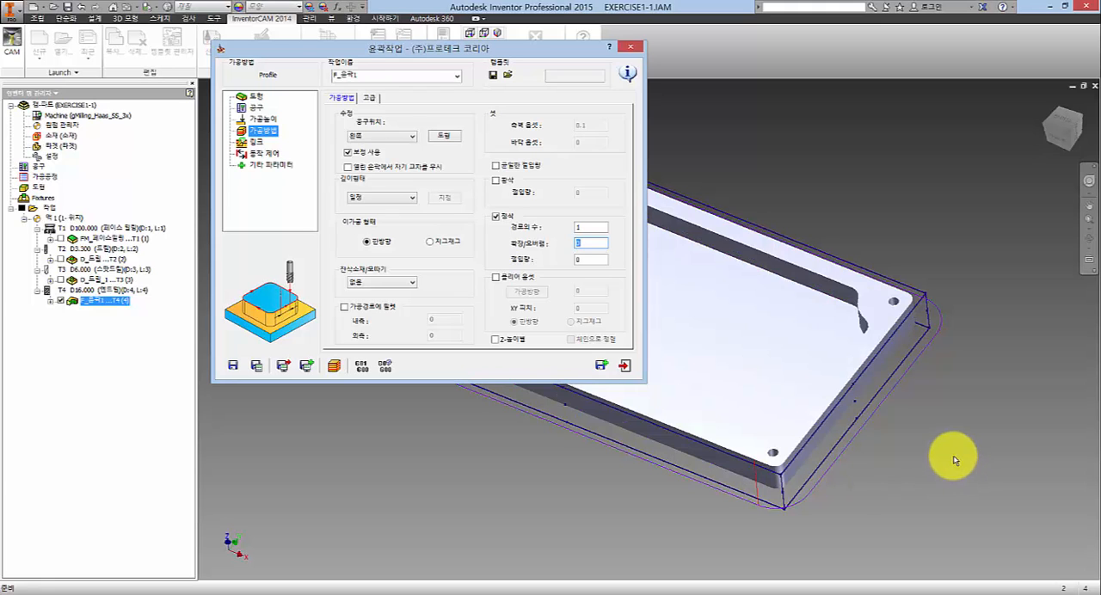
mouse_move(792, 492)
middle_mouse_down()
mouse_move(806, 507)
mouse_move(799, 492)
middle_mouse_up()
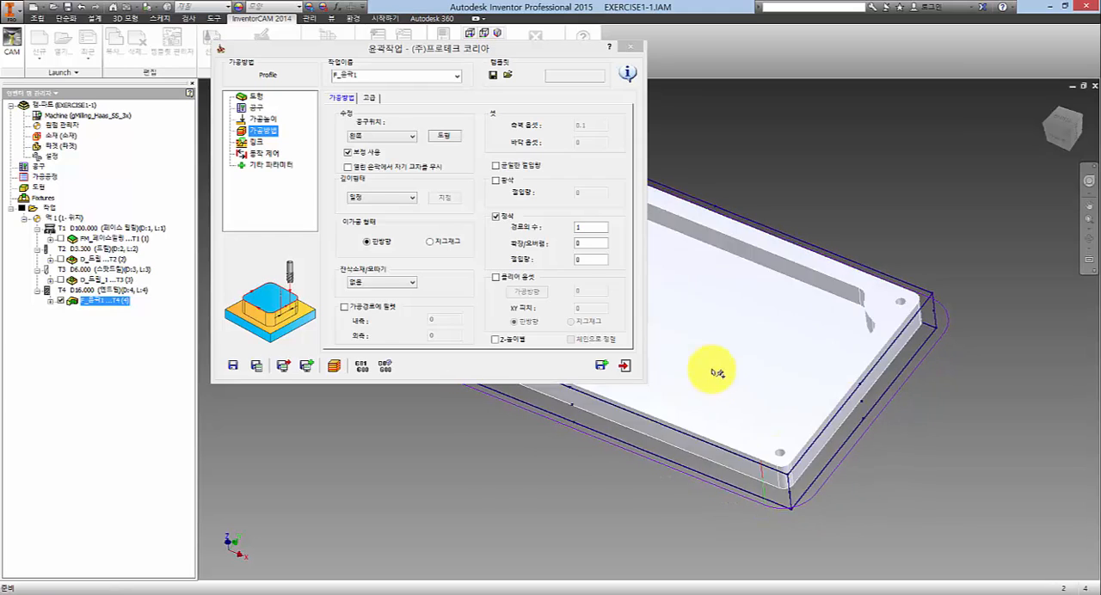
left_click(589, 240)
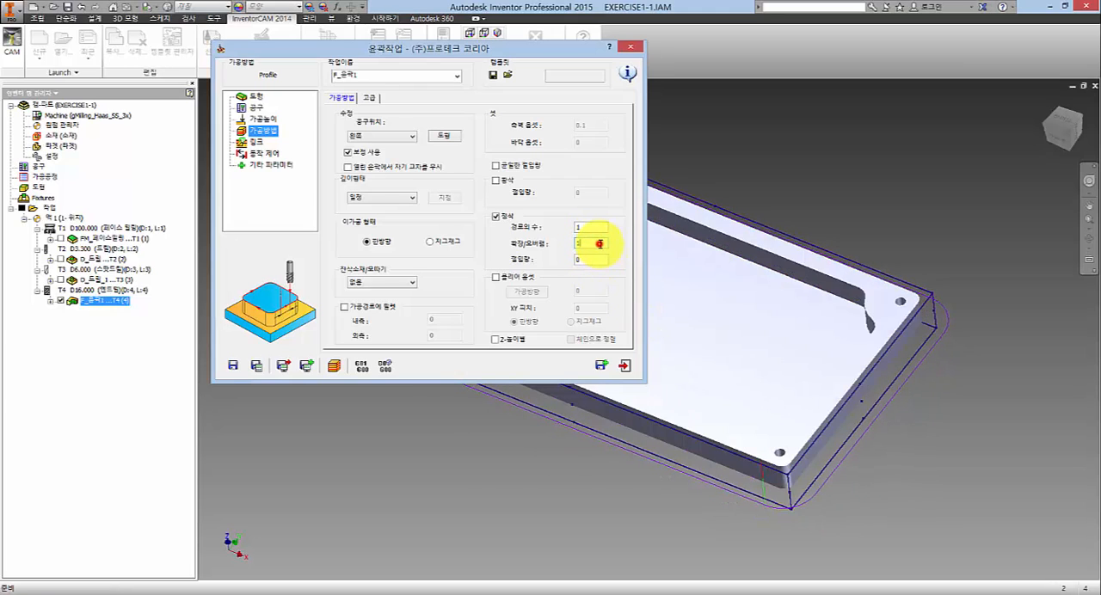
double_click(599, 245)
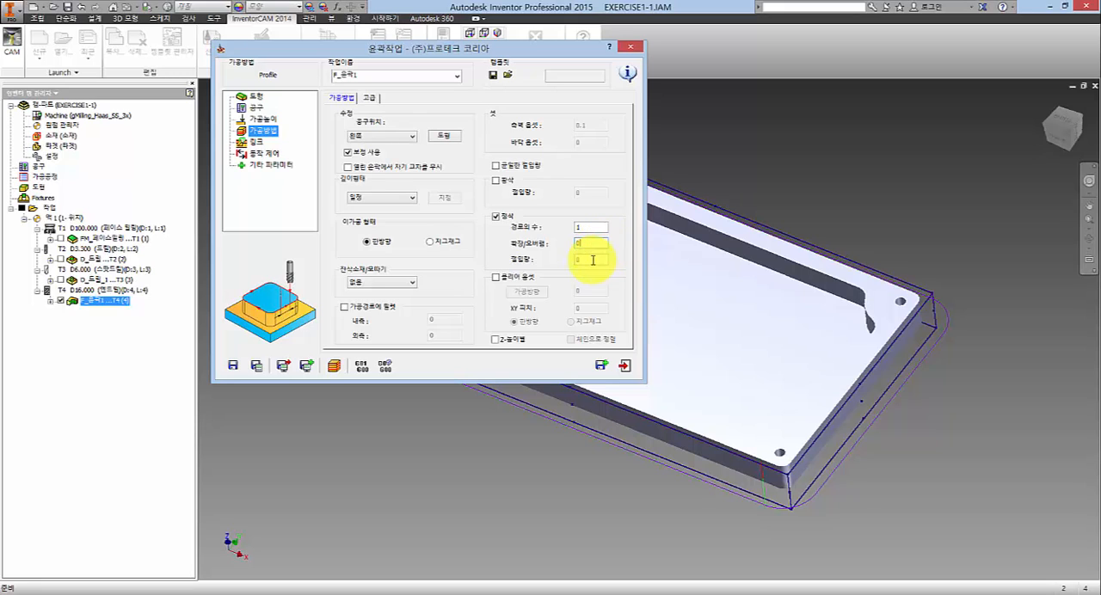
- Set the finishing extension/overlap (확장/오버랩) to 0 and turn on roughing (황삭) with a step-down (절입량) of 2
type("0")
left_click(588, 260)
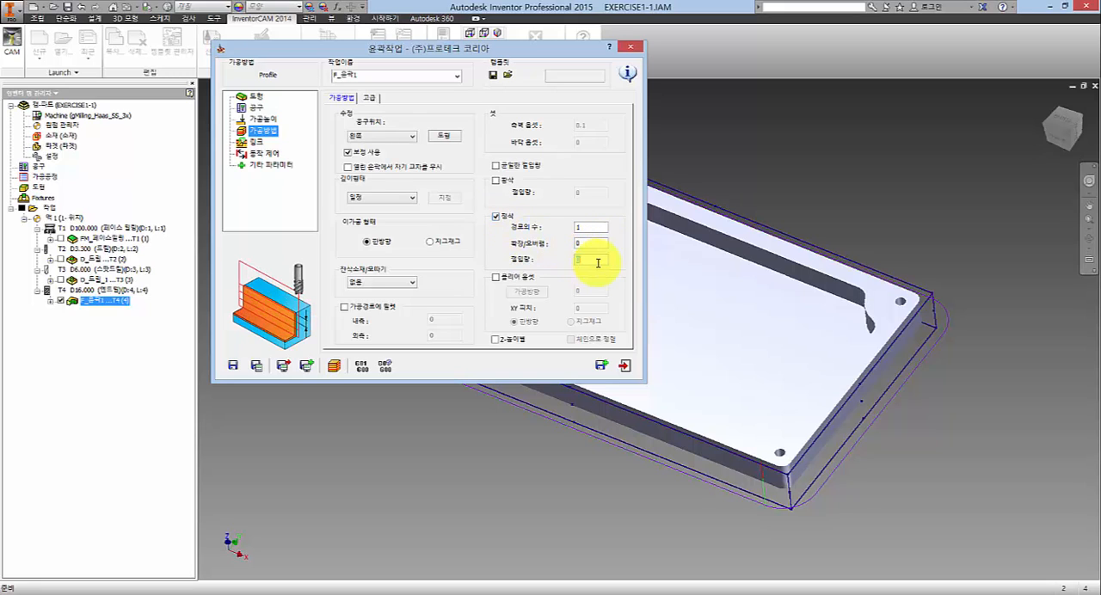
left_click(496, 181)
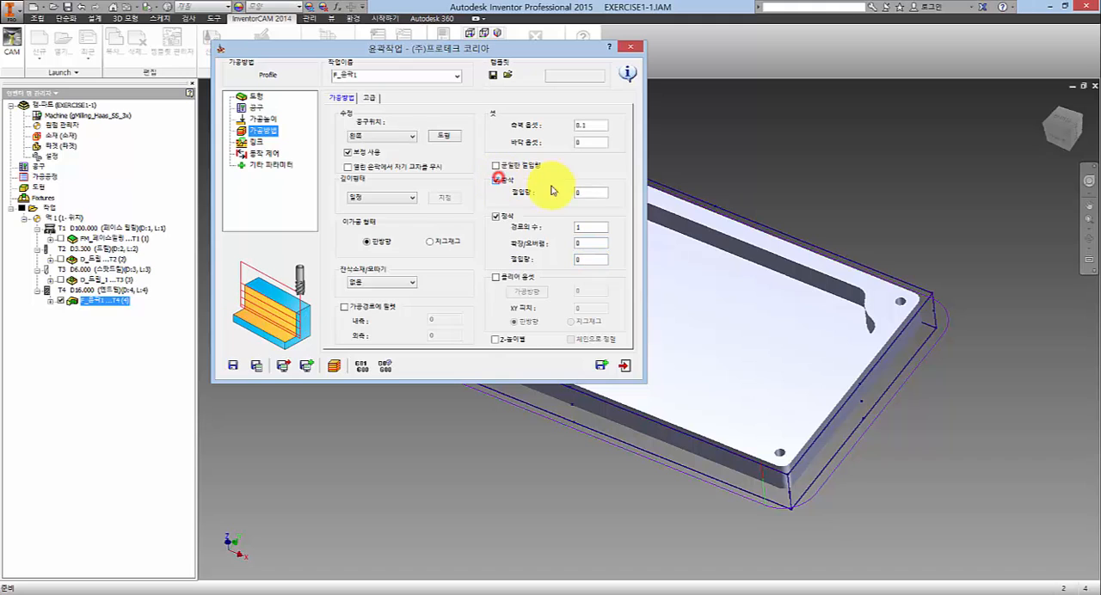
left_click(600, 192)
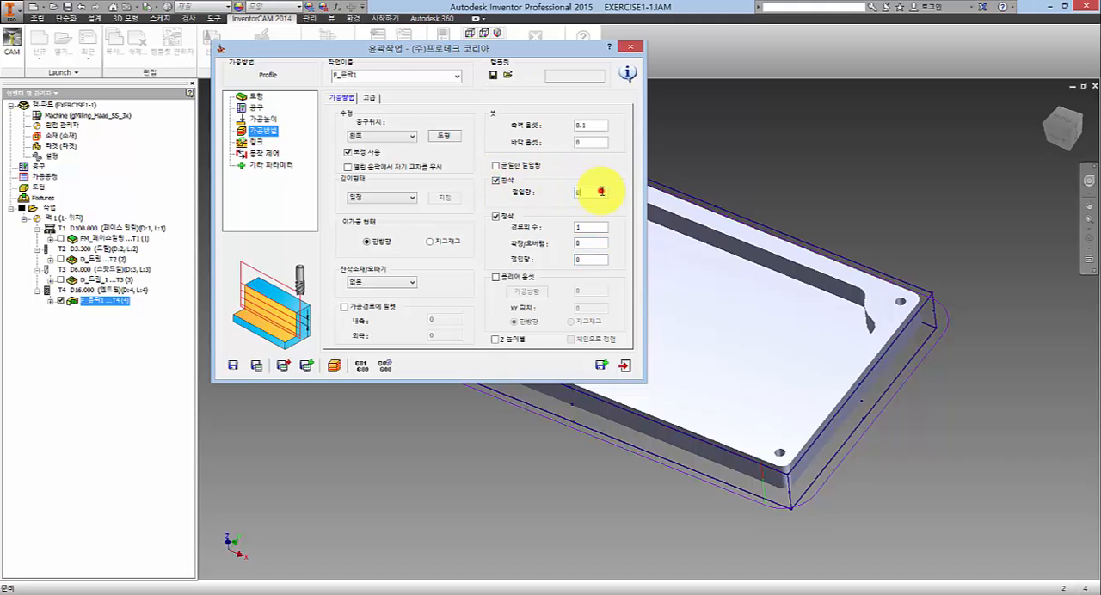
left_click(590, 125)
left_click(593, 259)
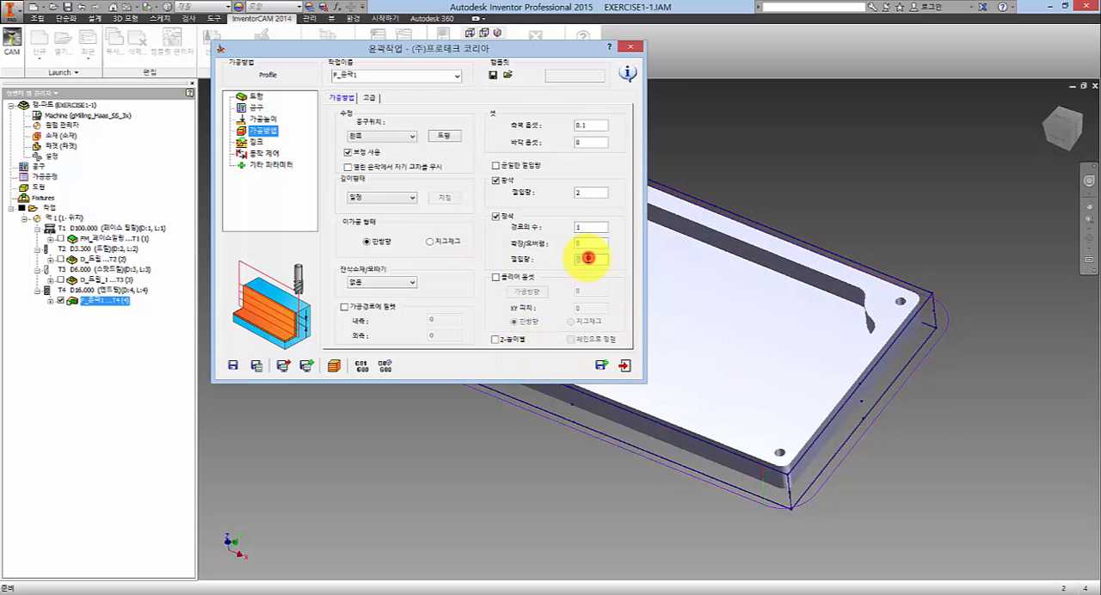
left_click(587, 258)
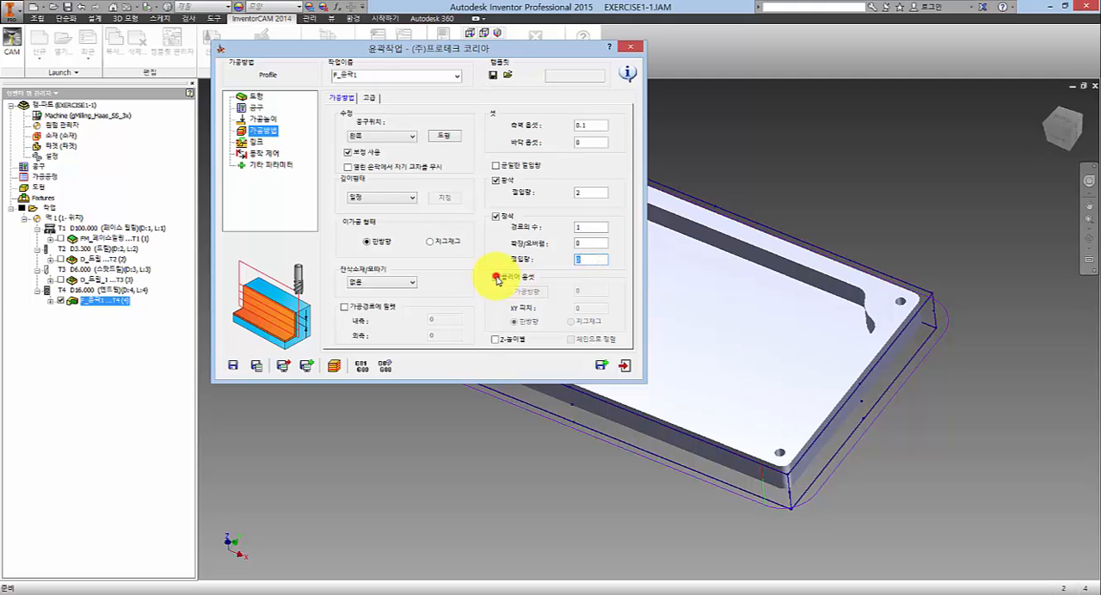
- Enable clear offset (클리어 옵셋) with an offset of 5 and an XY pitch (XY 피치) of 3, and recalculate the profile operation
left_click(496, 277)
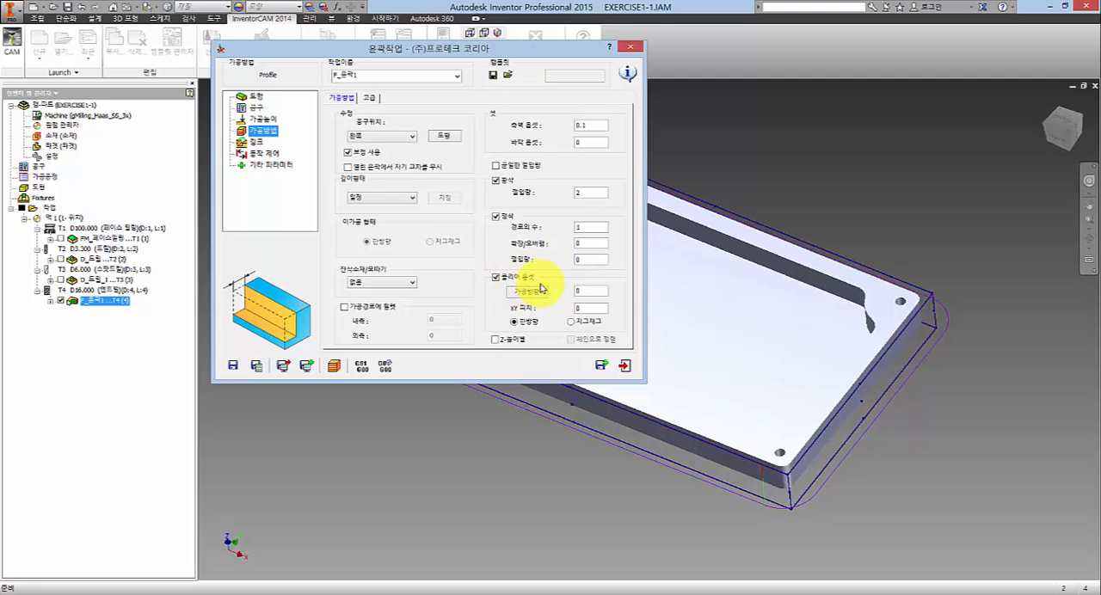
double_click(592, 295)
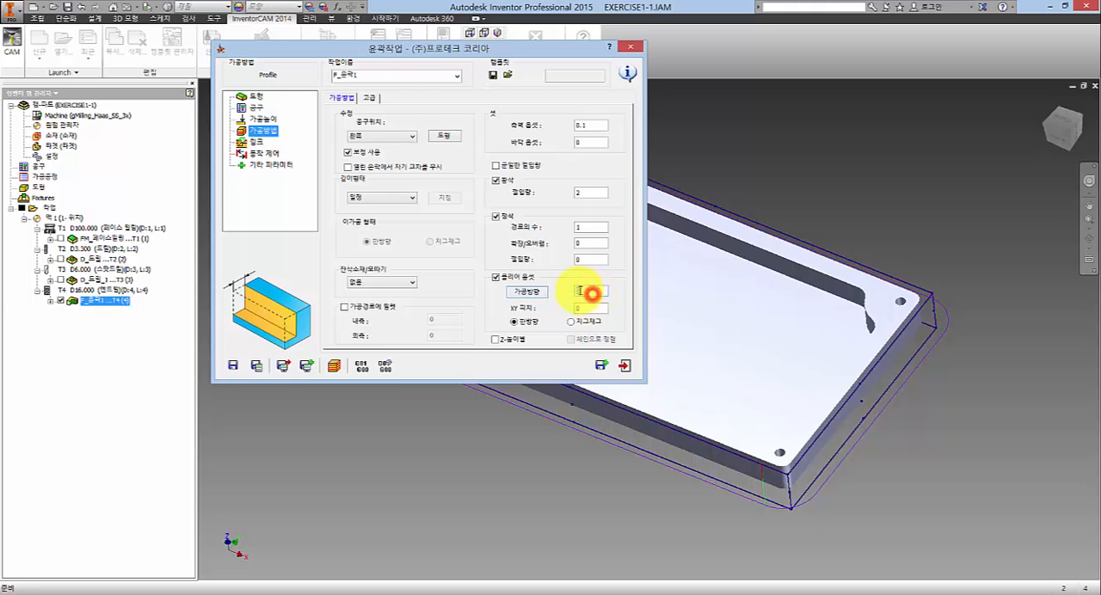
left_click_drag(489, 49, 376, 76)
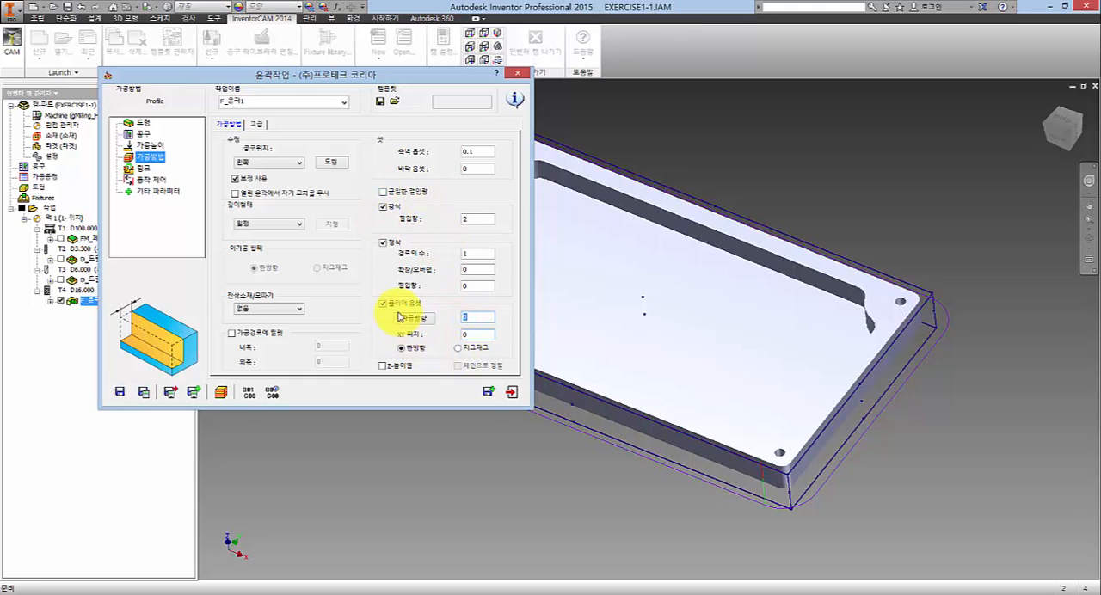
left_click(475, 319)
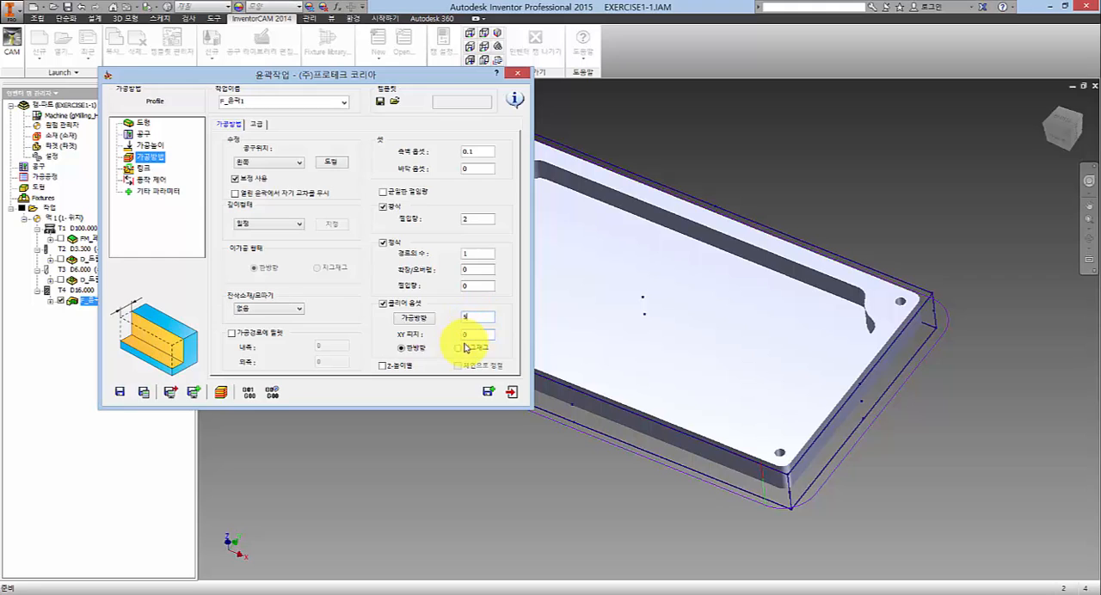
left_click(479, 338)
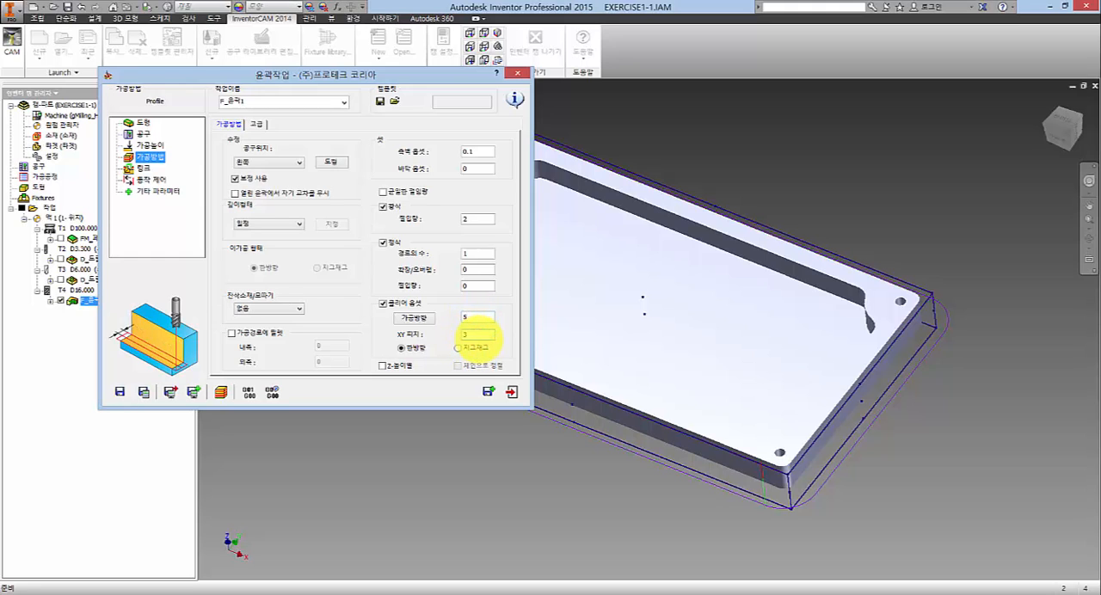
left_click(143, 395)
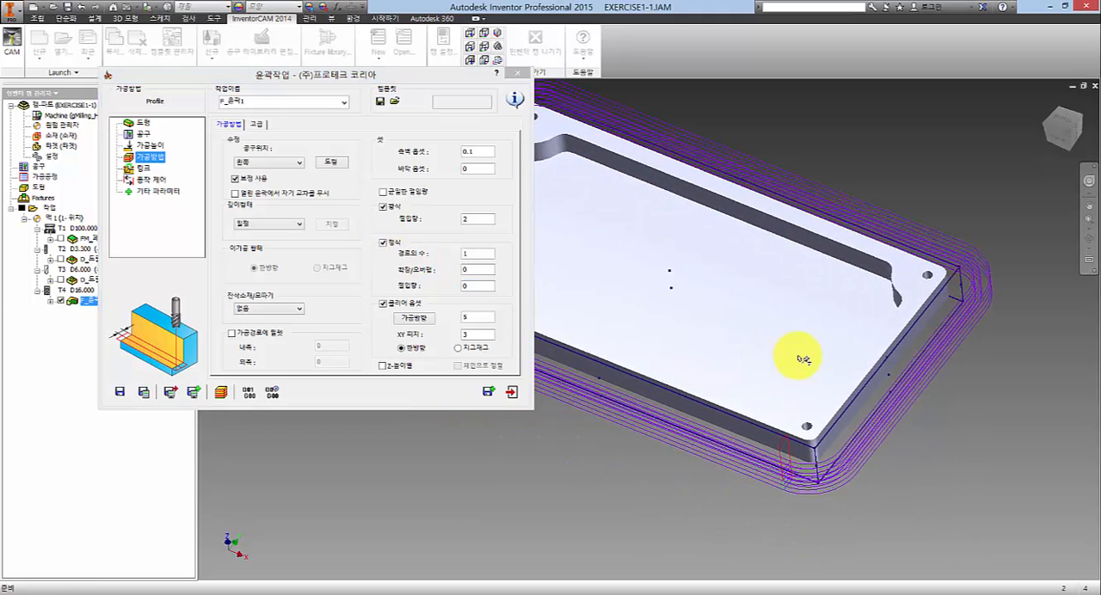
- Examine how the clear offset passes are spaced and ordered around the plate's corner
scroll(969, 289, "down", 3)
scroll(970, 288, "up", 3)
scroll(996, 270, "up", 5)
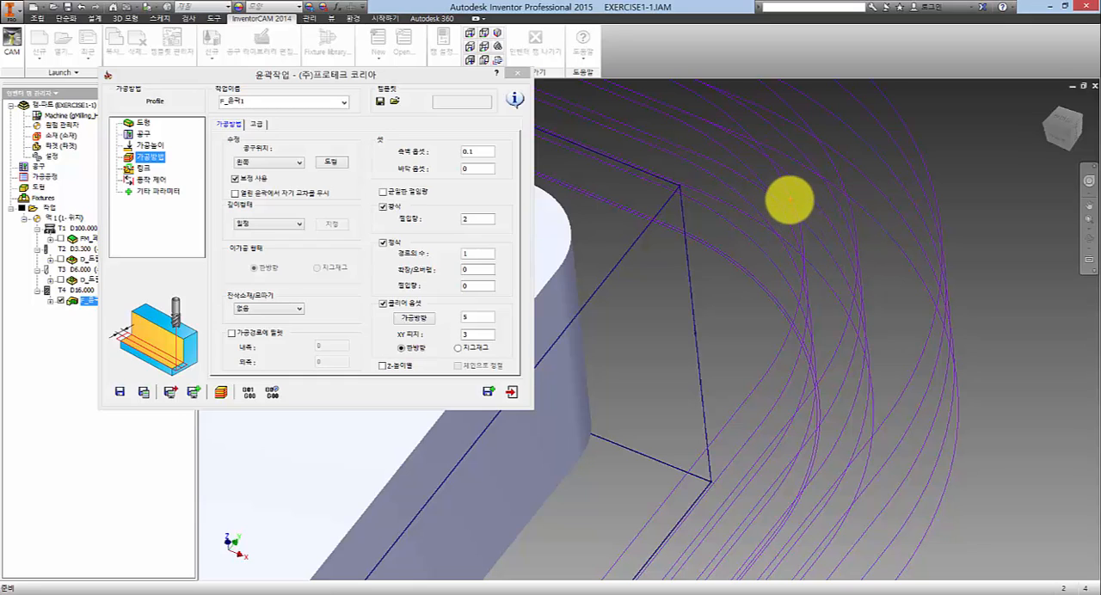
left_click(781, 205)
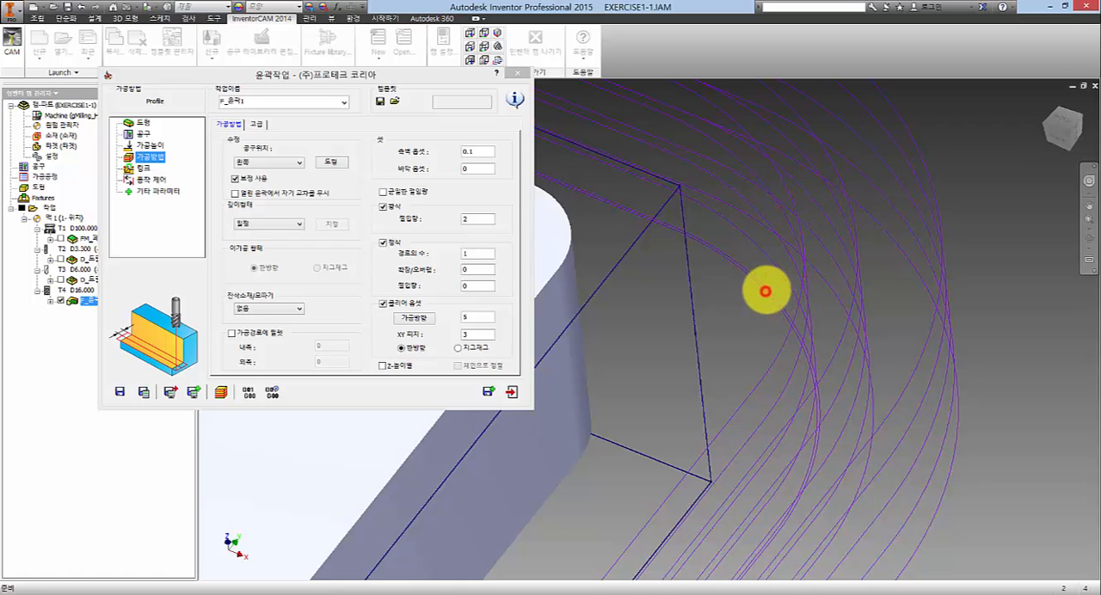
mouse_move(765, 290)
left_mouse_down()
mouse_move(858, 253)
mouse_move(915, 258)
mouse_move(900, 253)
left_mouse_up()
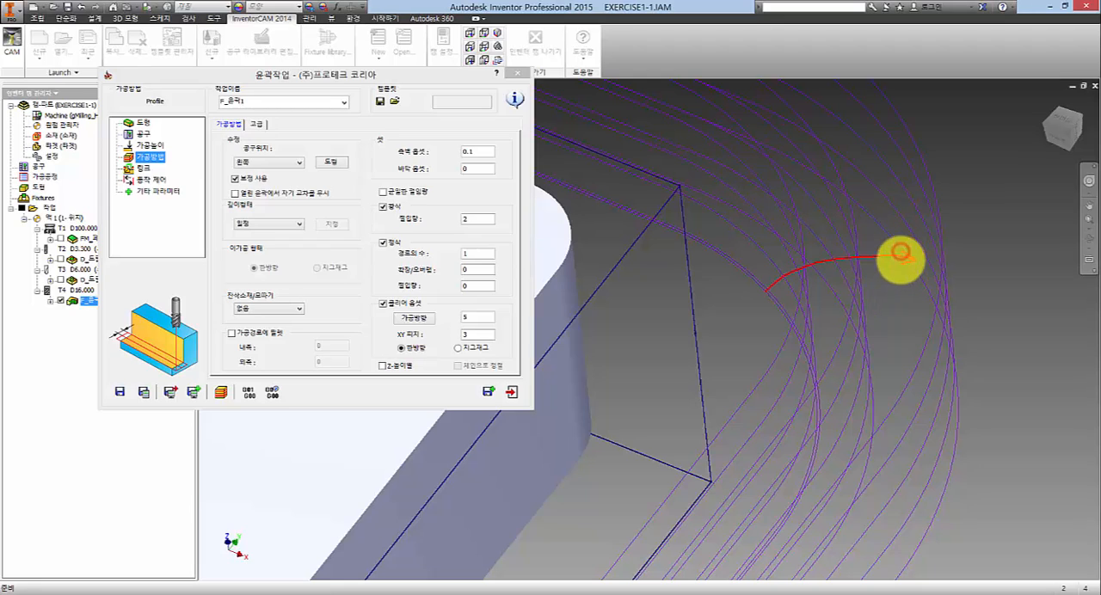
mouse_move(928, 286)
left_mouse_down()
mouse_move(880, 293)
mouse_move(855, 327)
mouse_move(810, 346)
left_mouse_up()
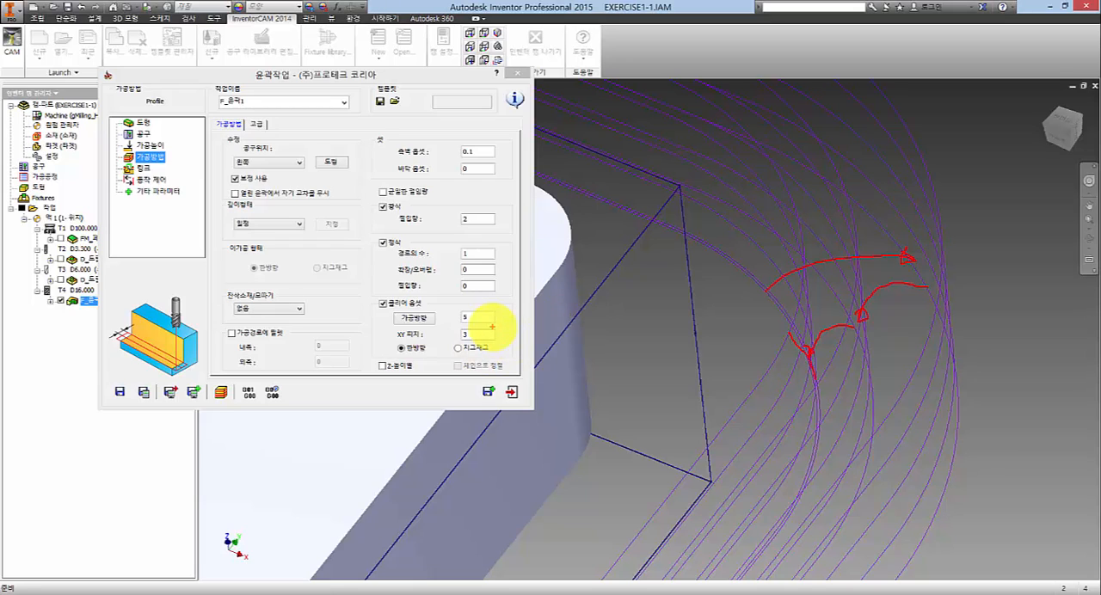
key("Escape")
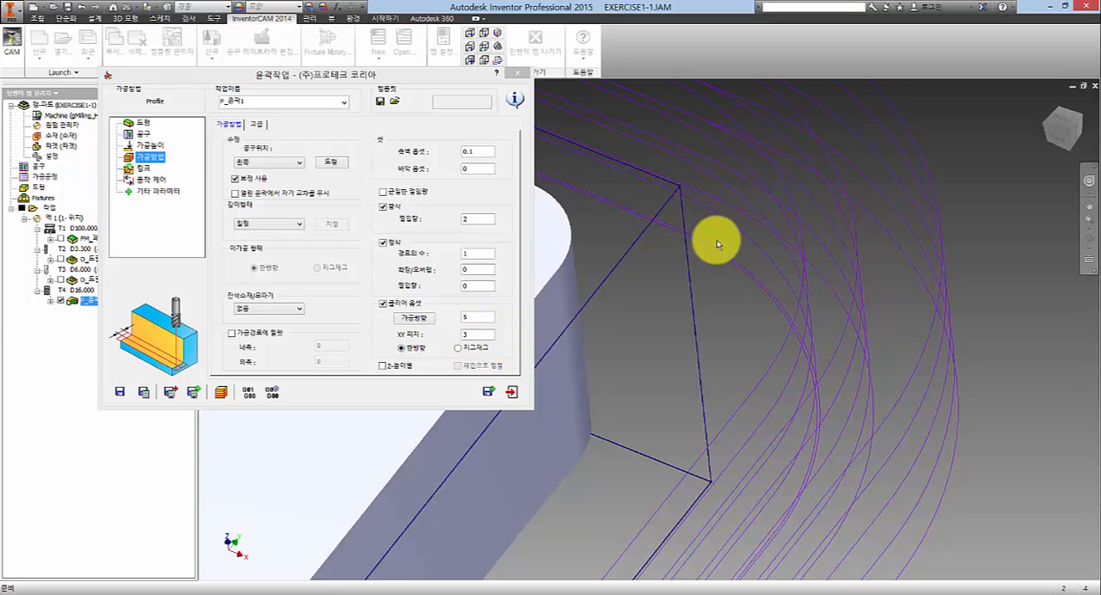
- Compare the clear offset distance and XY pitch settings with the calculated passes around the plate
left_click(472, 316)
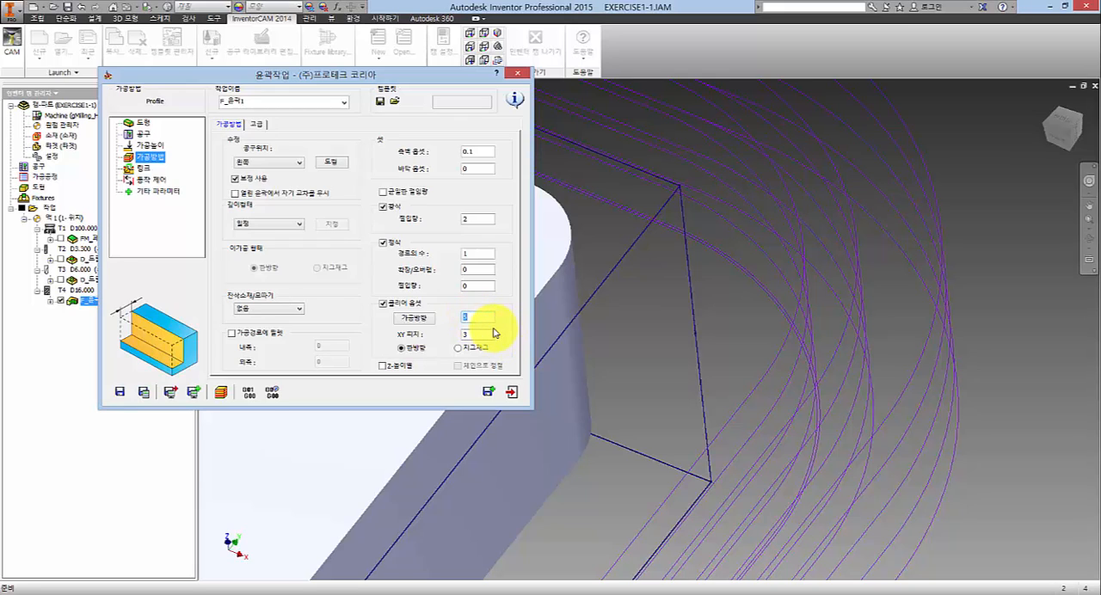
left_click(477, 334)
type("3")
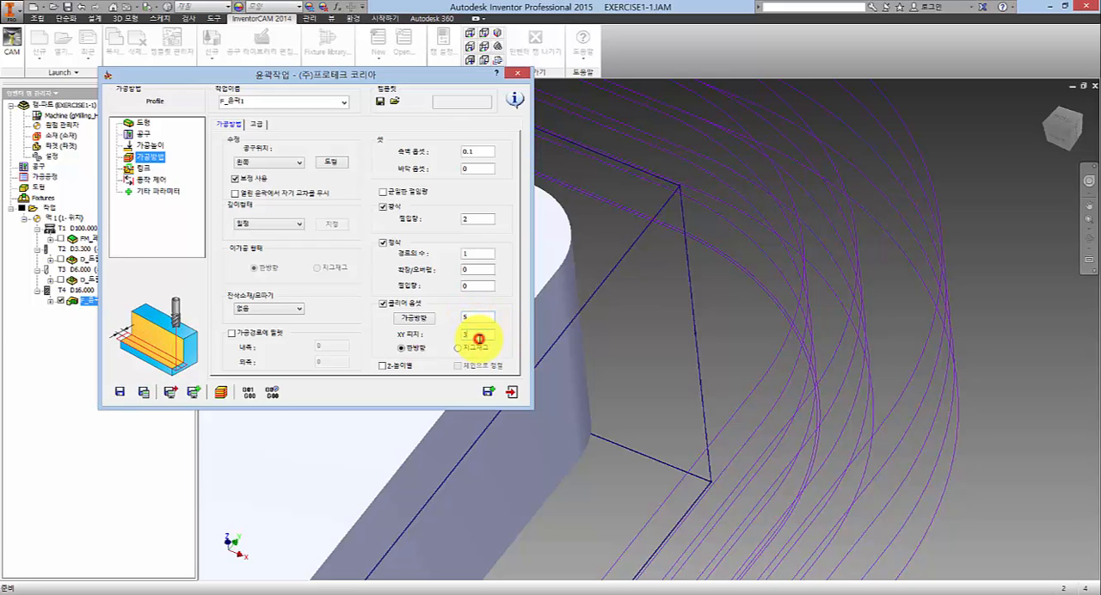
left_click(478, 319)
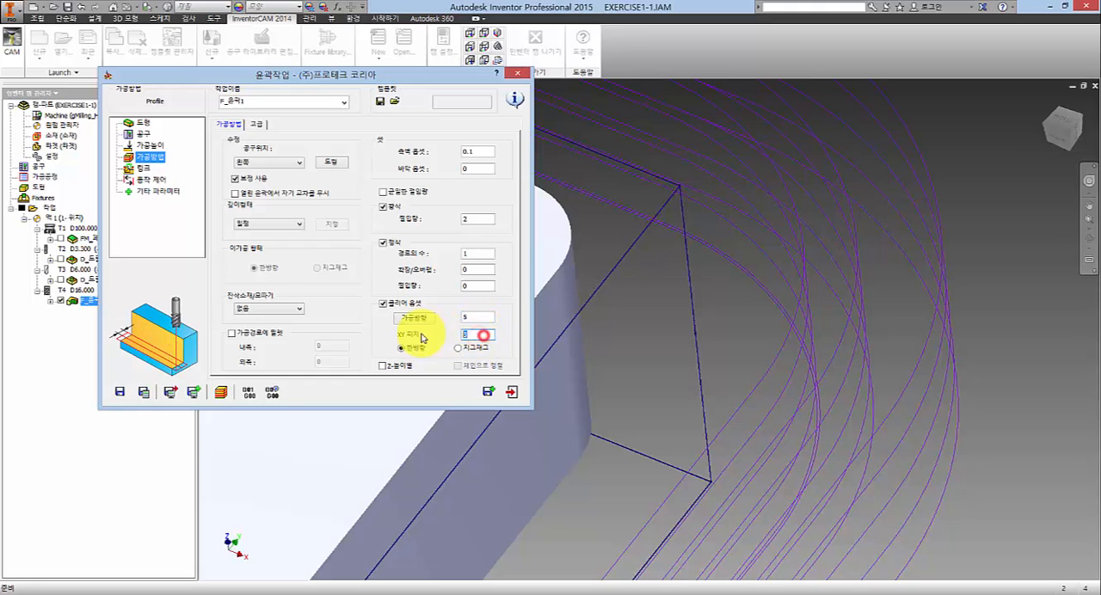
left_click(979, 210)
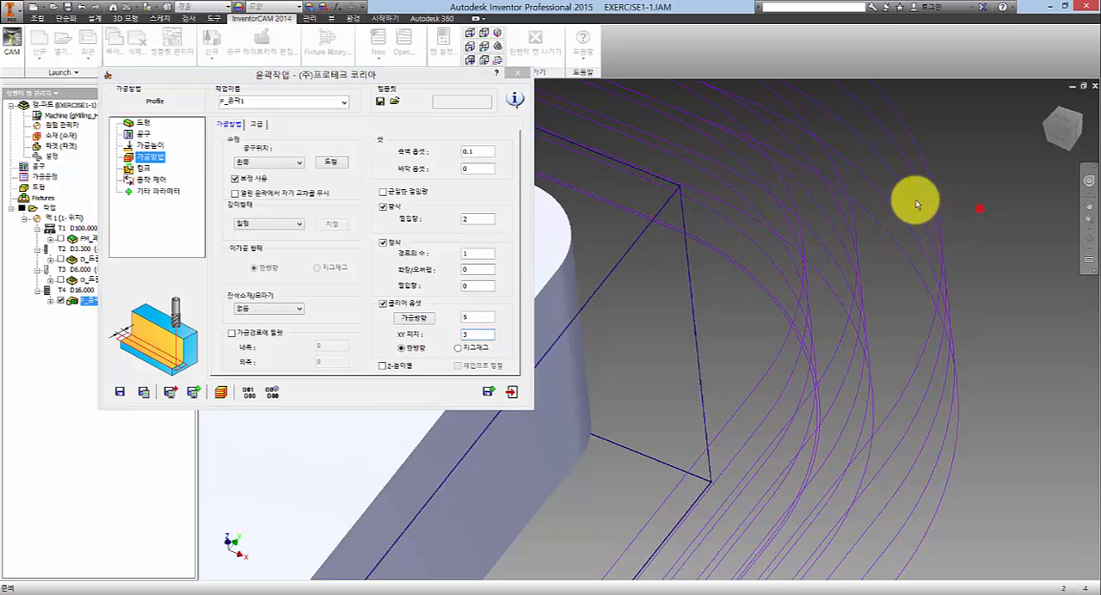
scroll(799, 241, "down", 8)
scroll(723, 229, "down", 2)
scroll(676, 229, "up", 8)
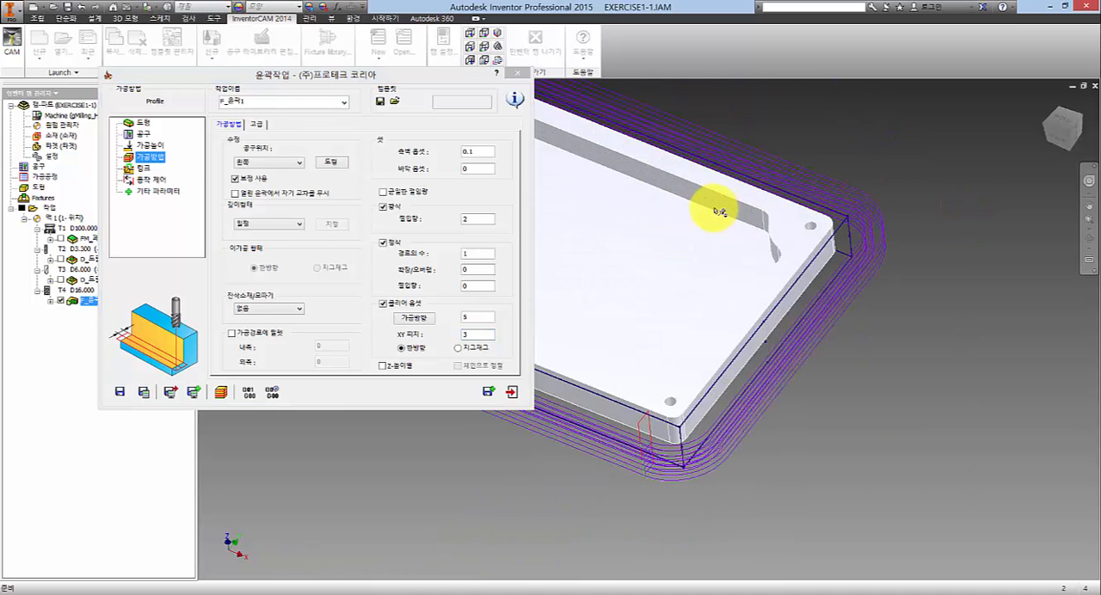
left_click(474, 338)
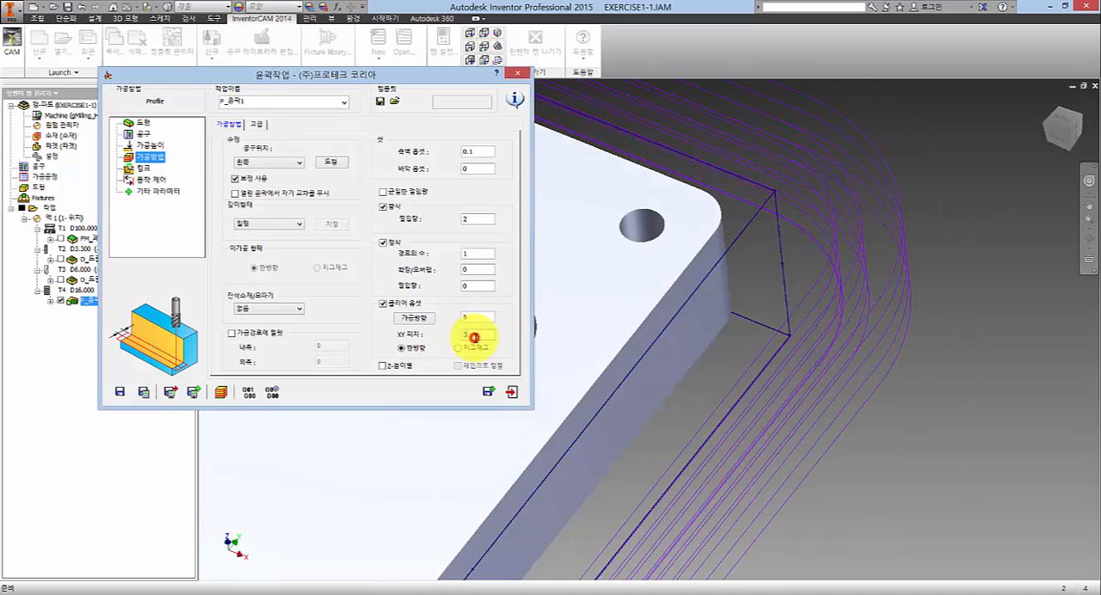
left_click(483, 318)
left_click(481, 333)
left_click(482, 318)
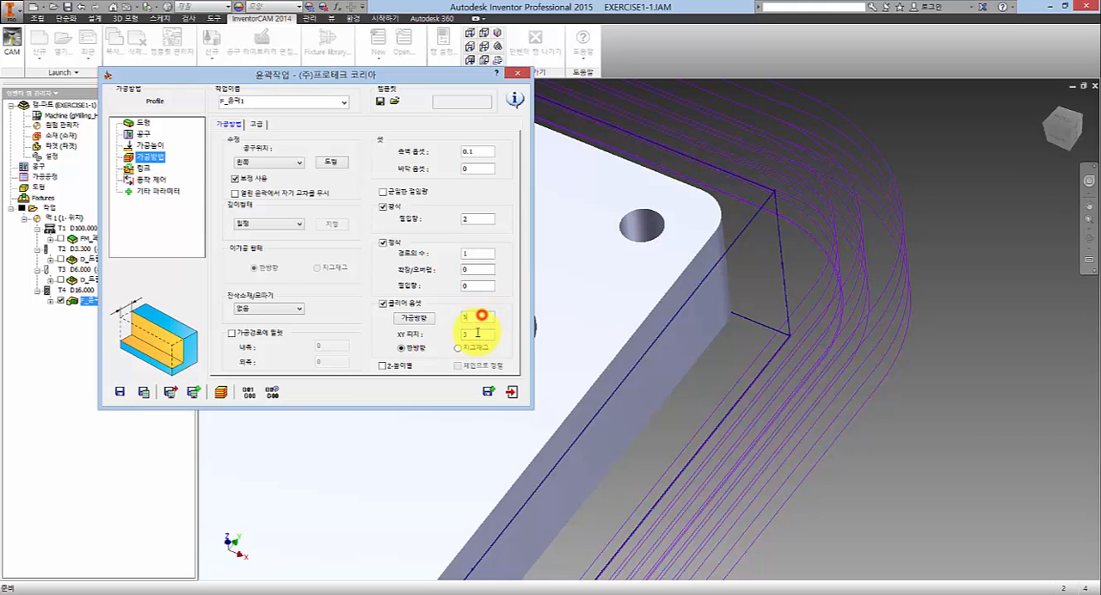
left_click(477, 332)
left_click(482, 318)
left_click(478, 333)
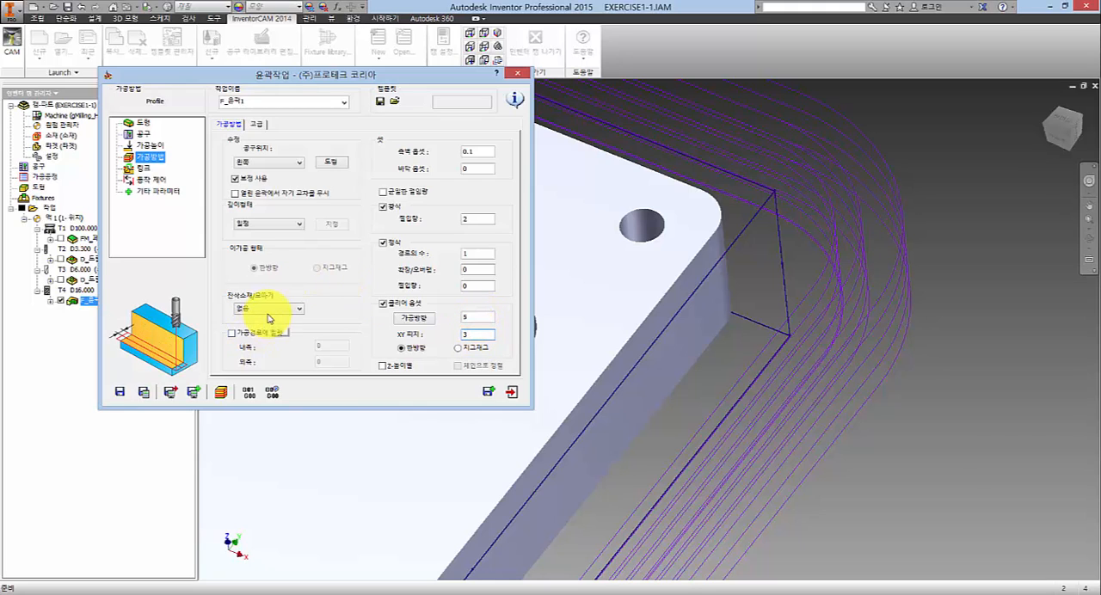
left_click(931, 190)
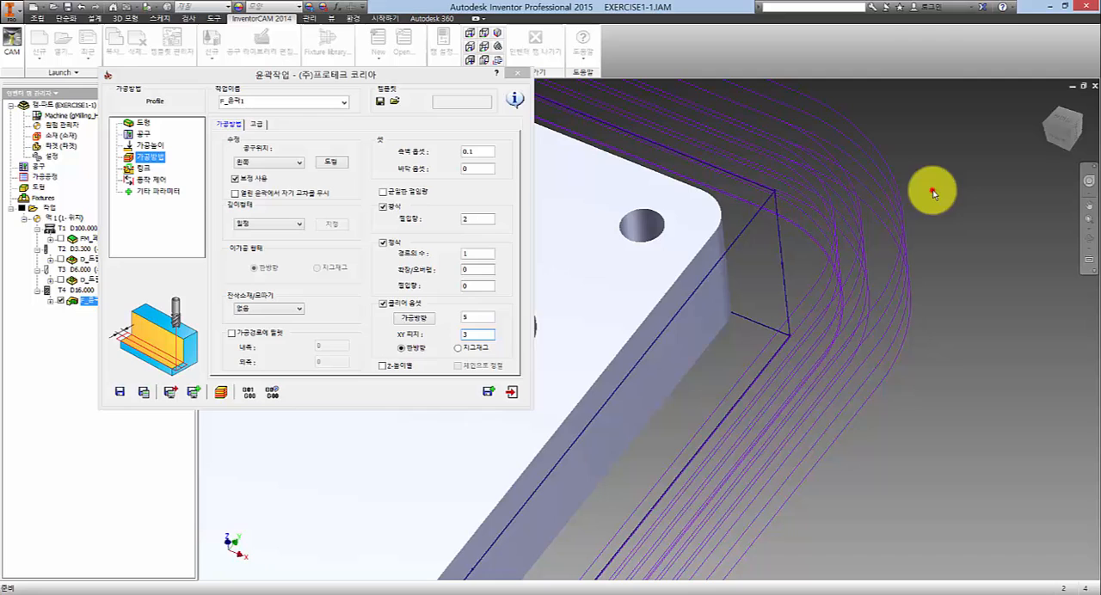
left_click(479, 332)
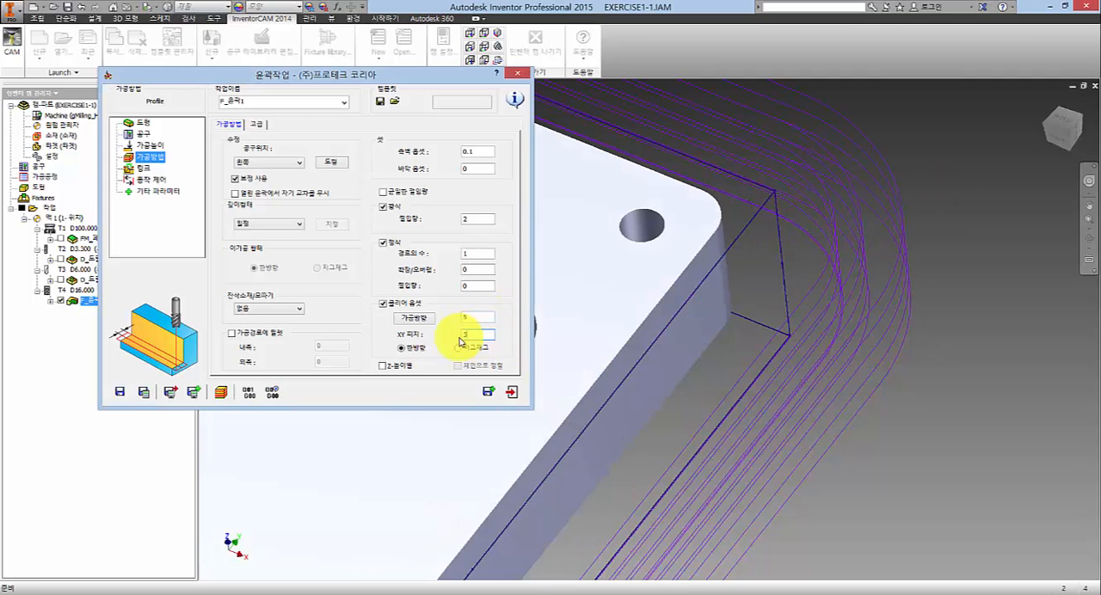
left_click(940, 201)
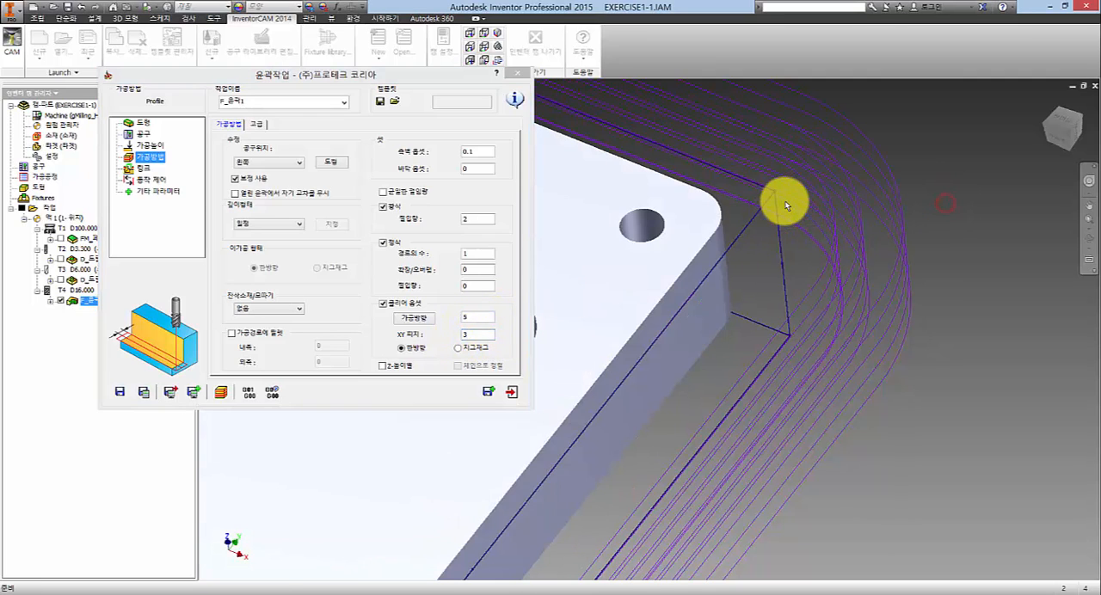
scroll(779, 198, "down", 5)
scroll(677, 189, "up", 5)
scroll(680, 191, "down", 4)
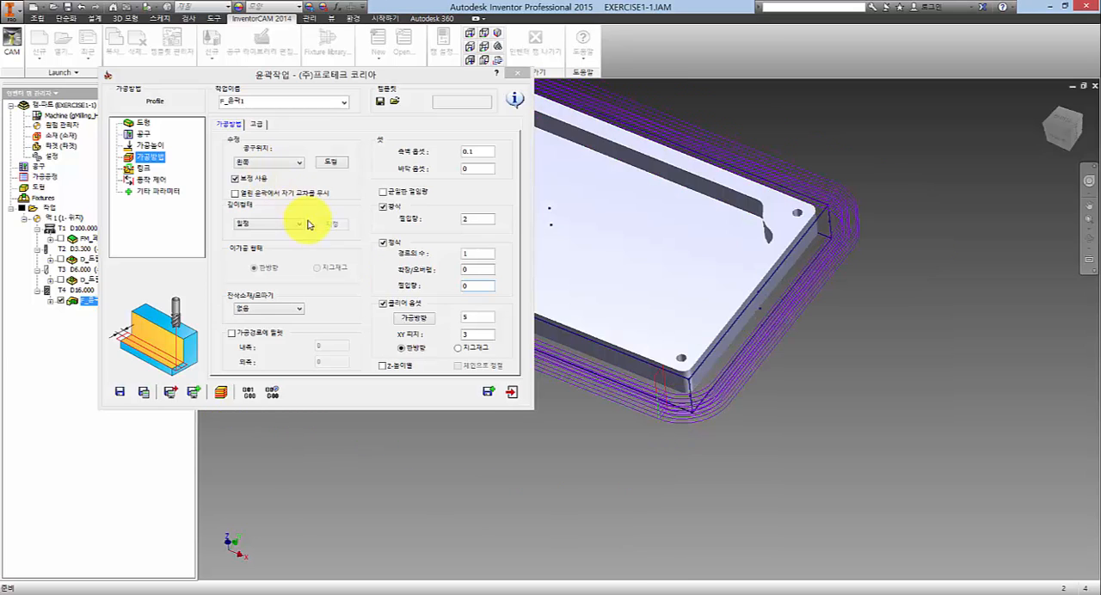
left_click(484, 334)
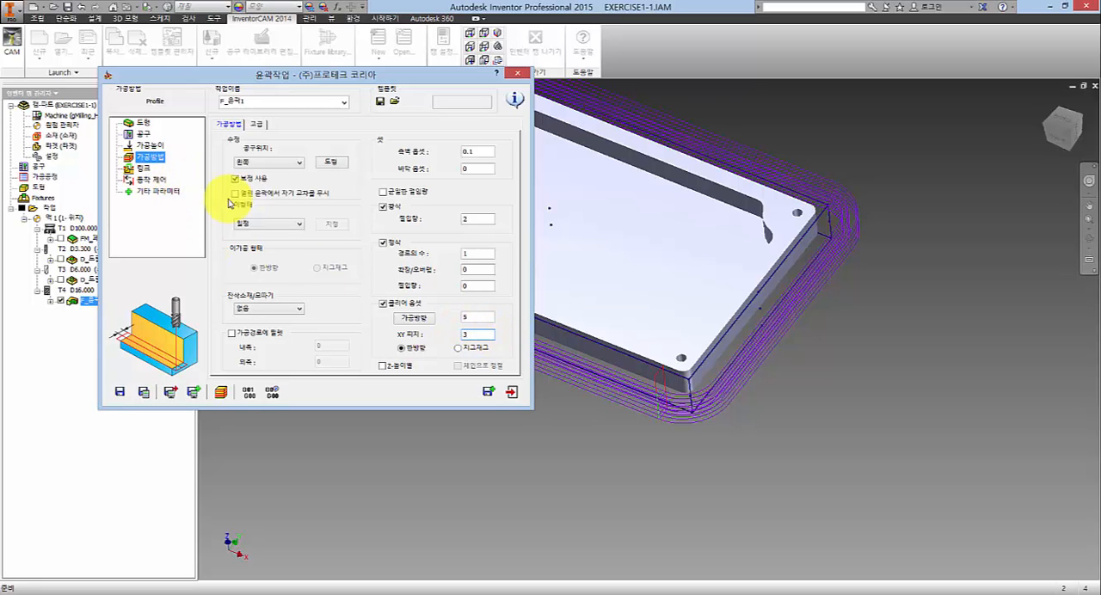
- In the link (링크) settings, try the rapid (급속이송) and slanted (사선) ramping types, and return ramping to feed (피드)
left_click(143, 168)
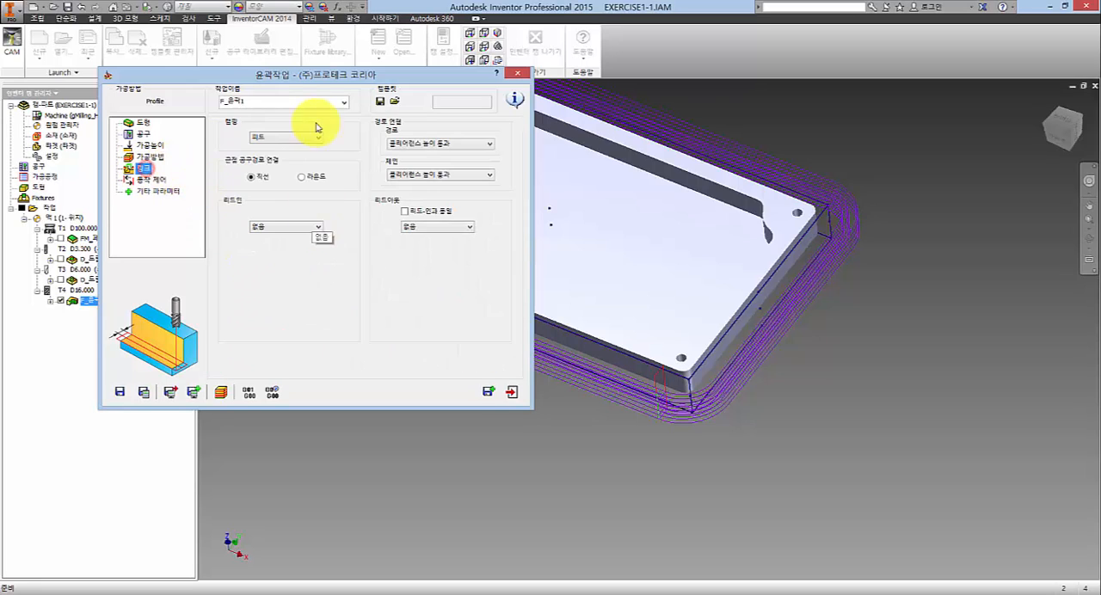
left_click_drag(301, 81, 229, 79)
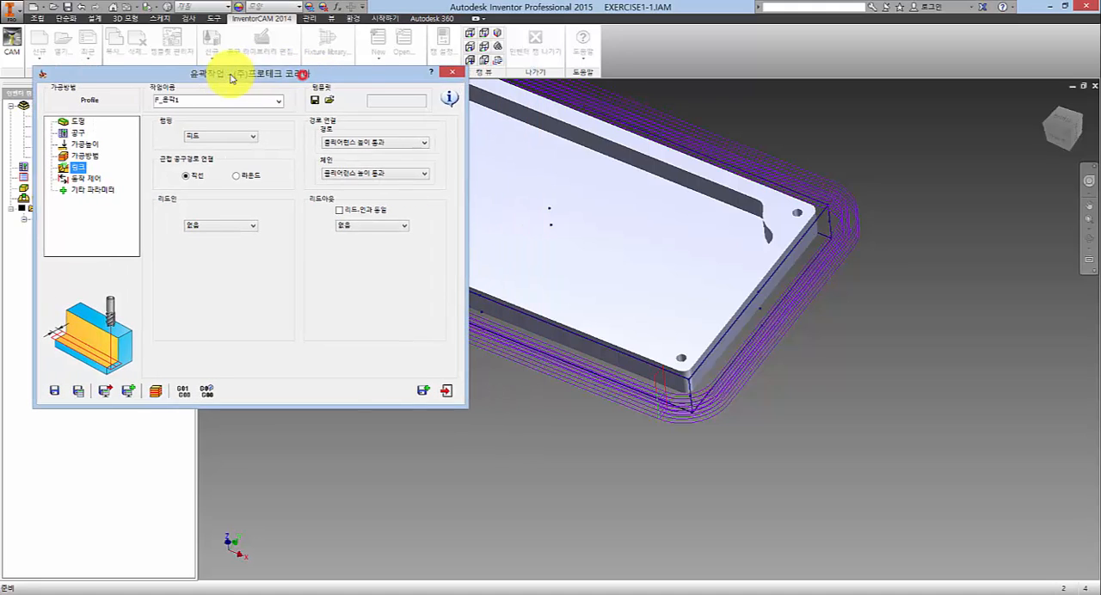
left_click(222, 135)
left_click(216, 153)
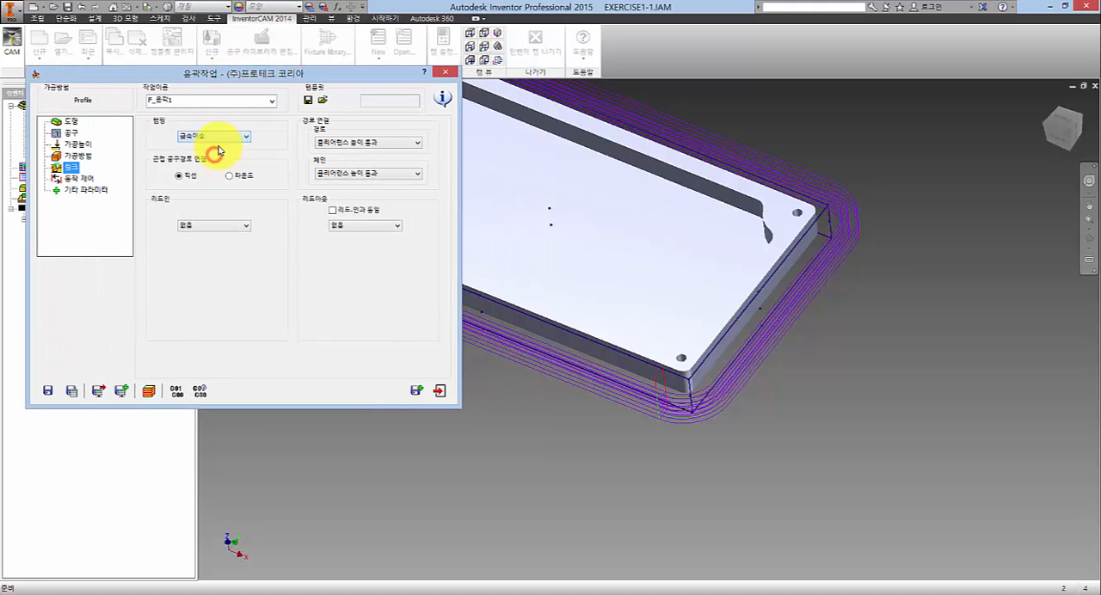
left_click(220, 135)
left_click(210, 161)
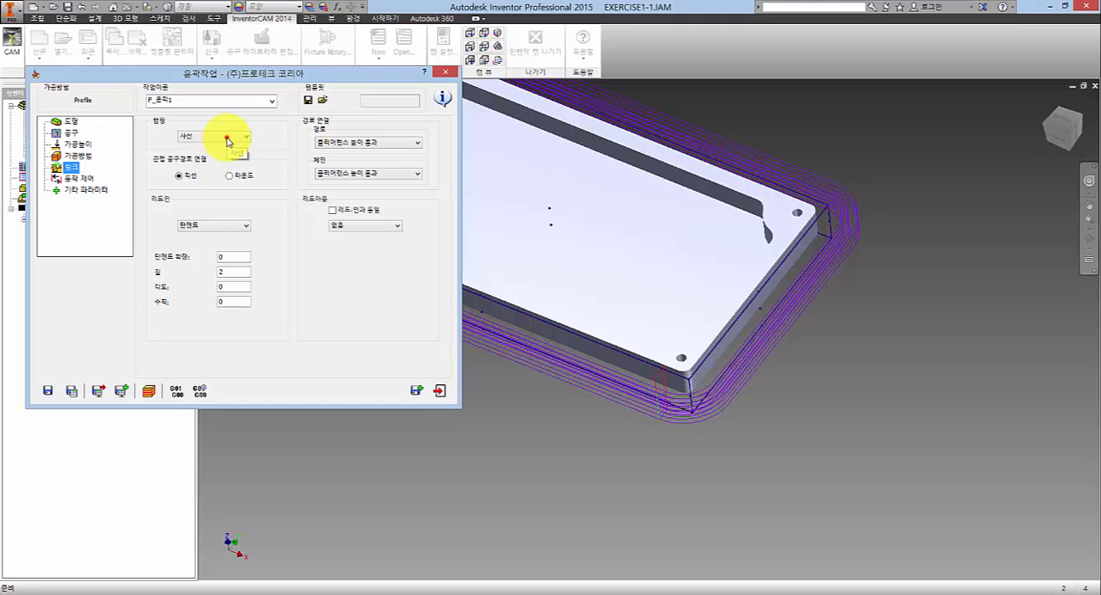
left_click(227, 137)
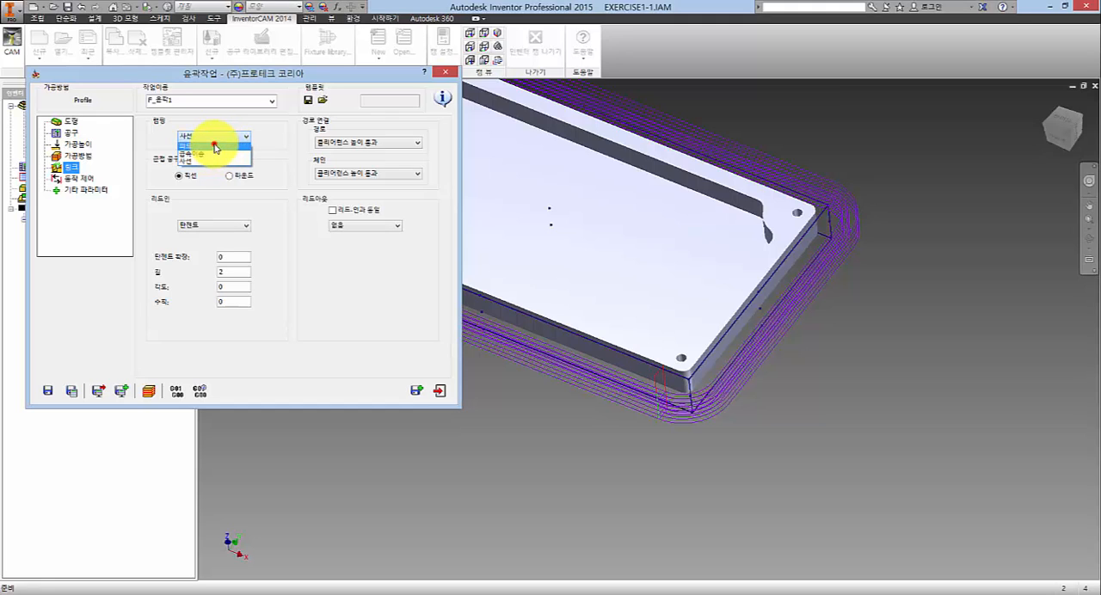
left_click(215, 147)
left_click(278, 157)
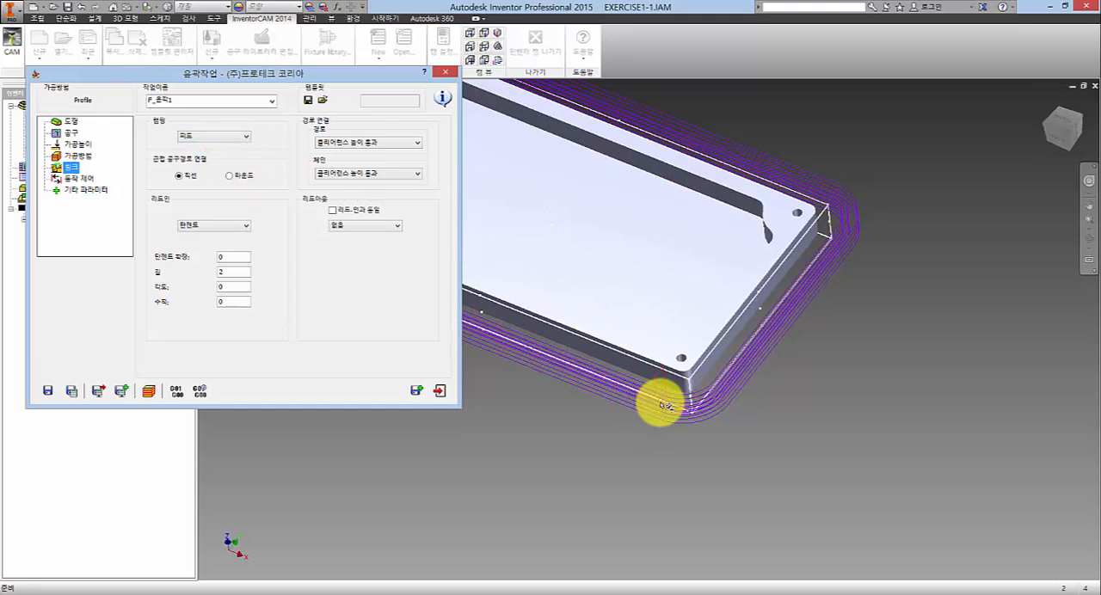
- Set the adjacent tool path connection (근접 공구경로 연결) to round (라운드) and recalculate the profile operation
left_click(658, 420)
scroll(671, 401, "down", 3)
scroll(672, 402, "down", 2)
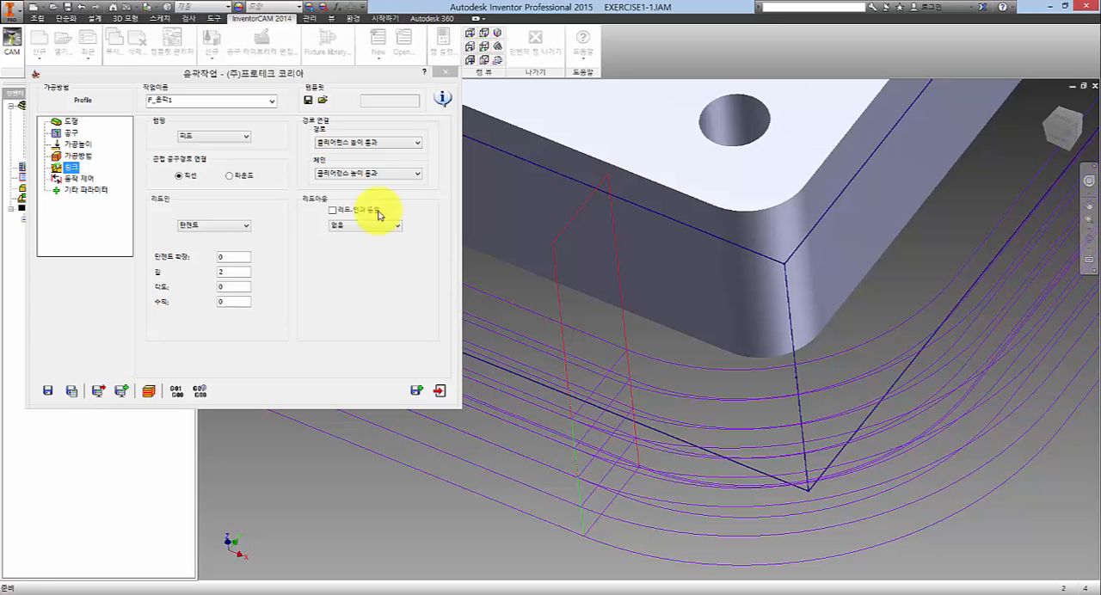
left_click(171, 169)
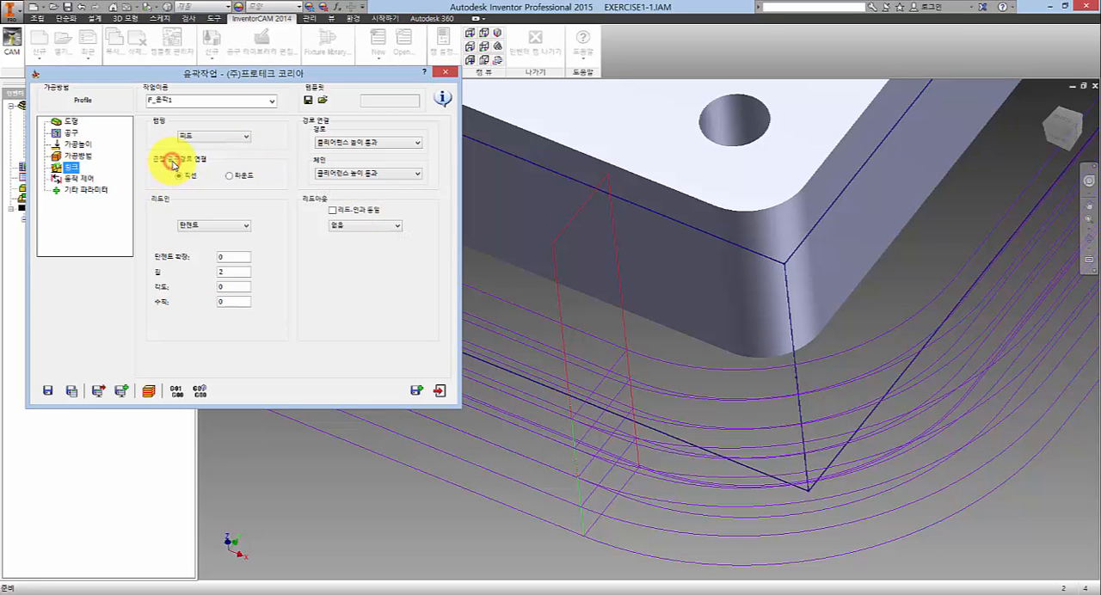
left_click_drag(234, 73, 308, 35)
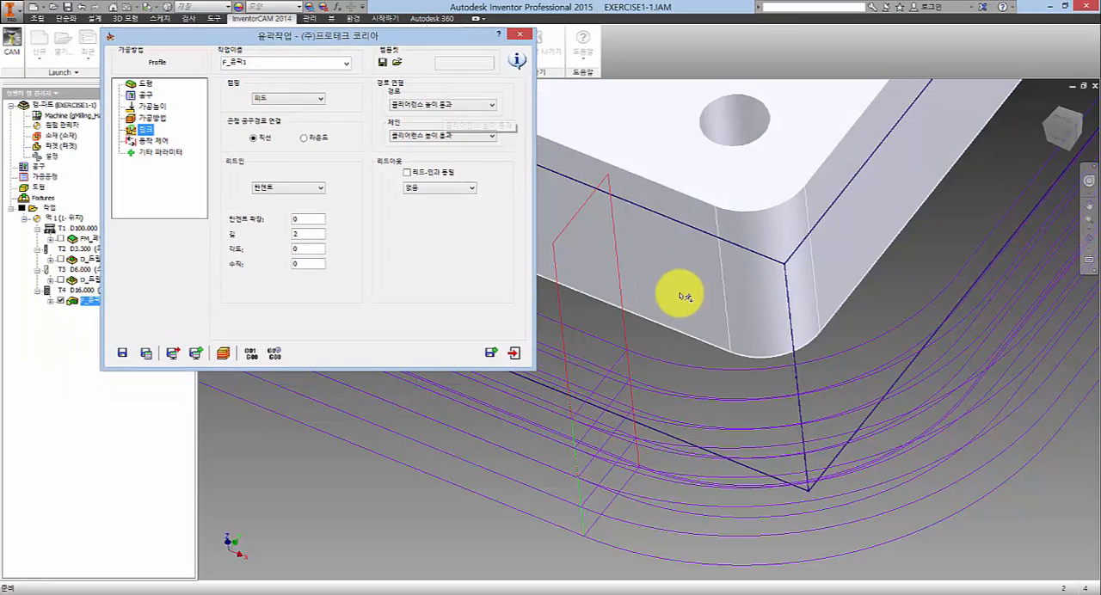
middle_click_drag(654, 315, 855, 290)
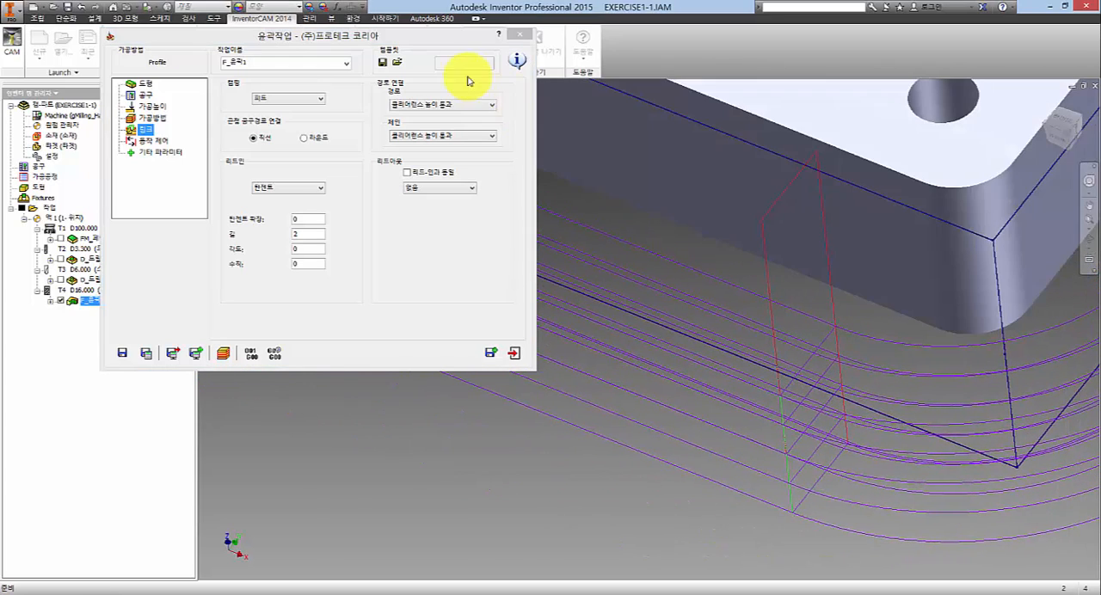
left_click_drag(413, 39, 594, 48)
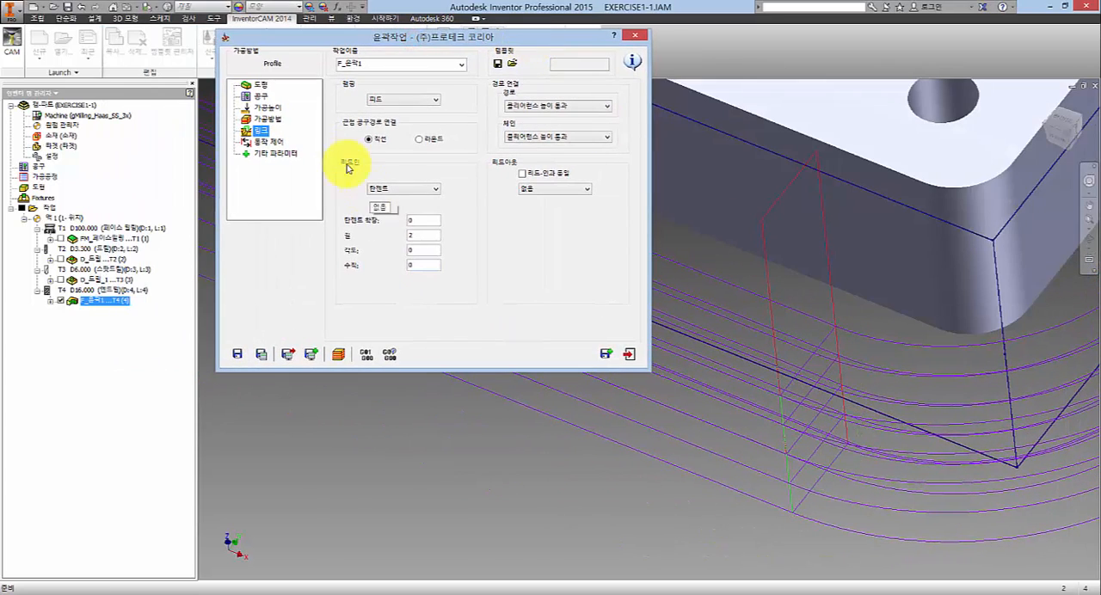
left_click(419, 139)
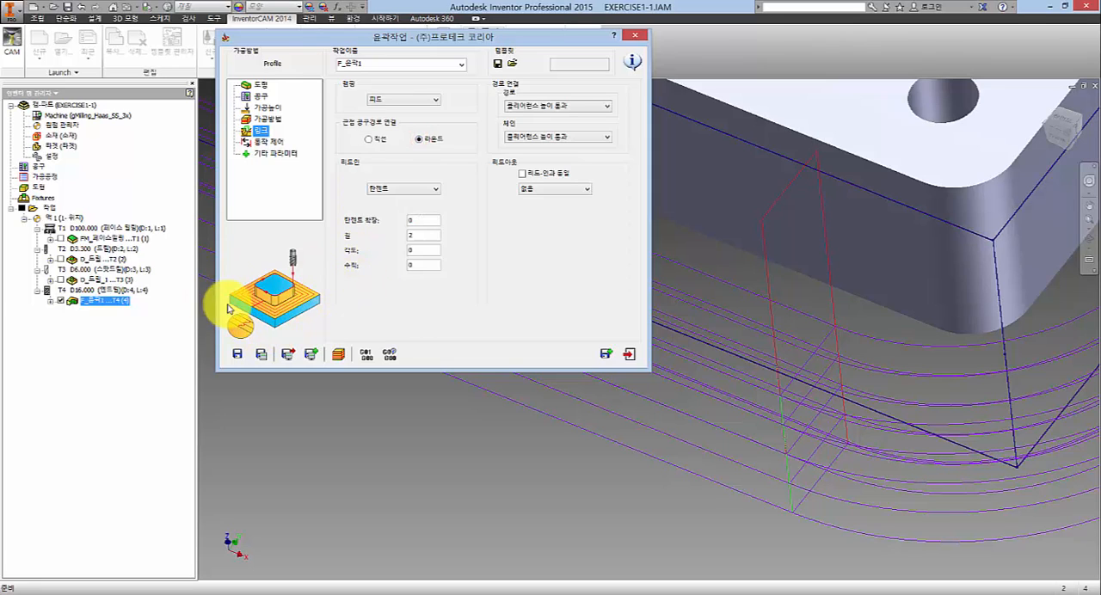
left_click(61, 301)
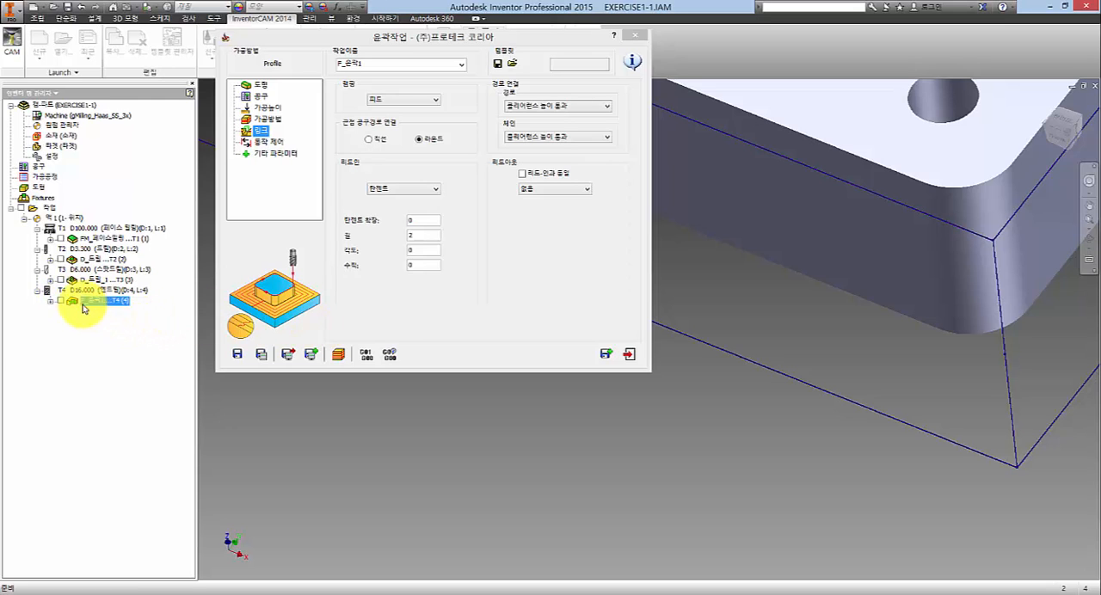
left_click(51, 301)
left_click(62, 301)
left_click(52, 302)
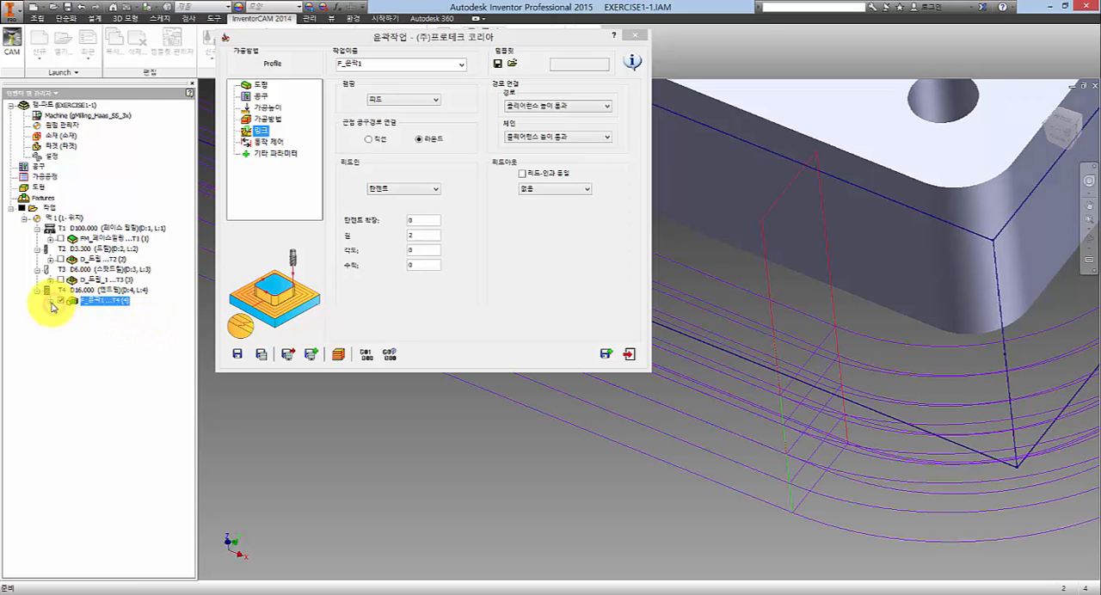
left_click(262, 353)
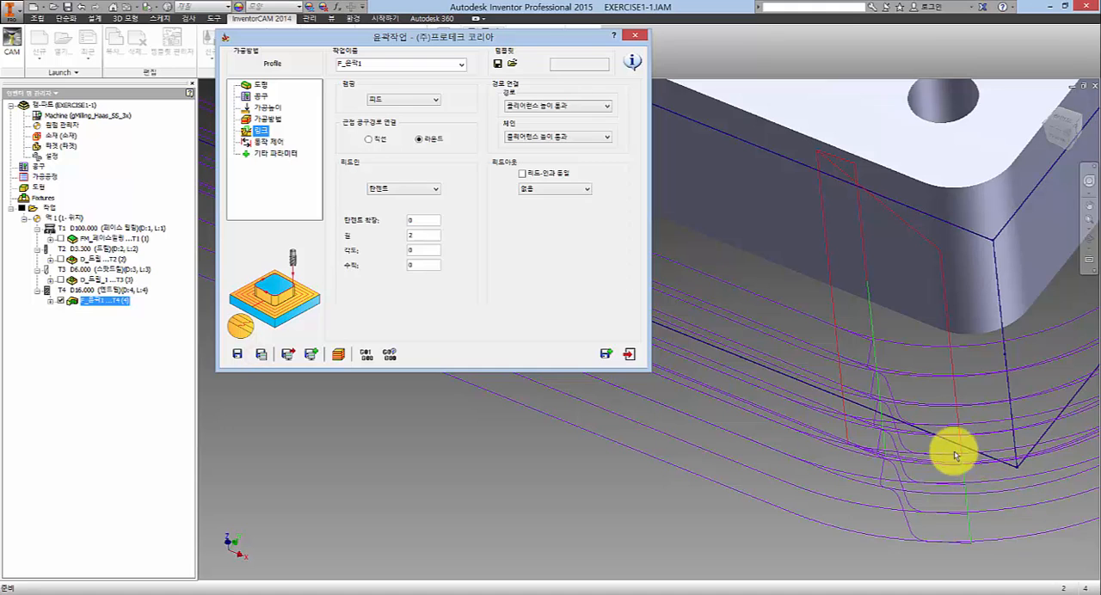
middle_click_drag(905, 503, 836, 463)
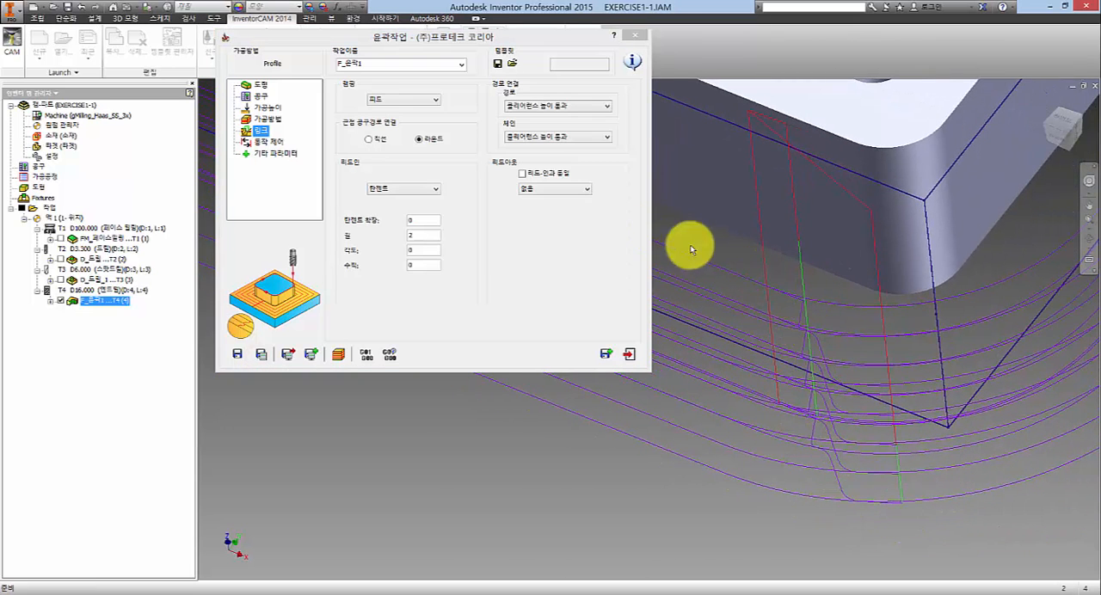
- Set the lead-in to arc (호) with tangent extension 10, radius 5 and arc angle 90, and recalculate the operation
left_click(420, 191)
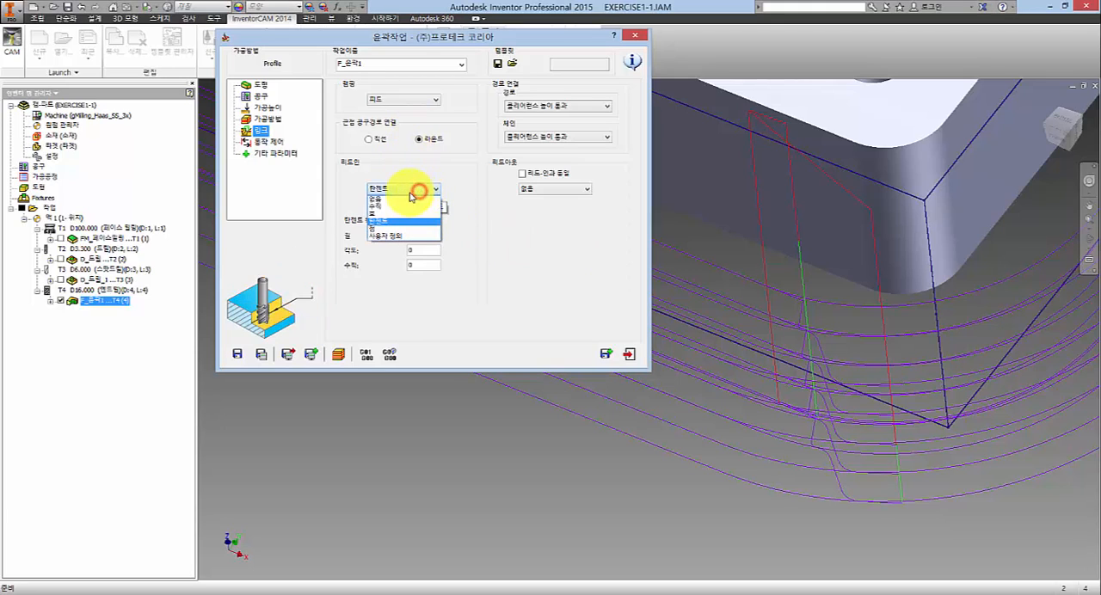
left_click(389, 214)
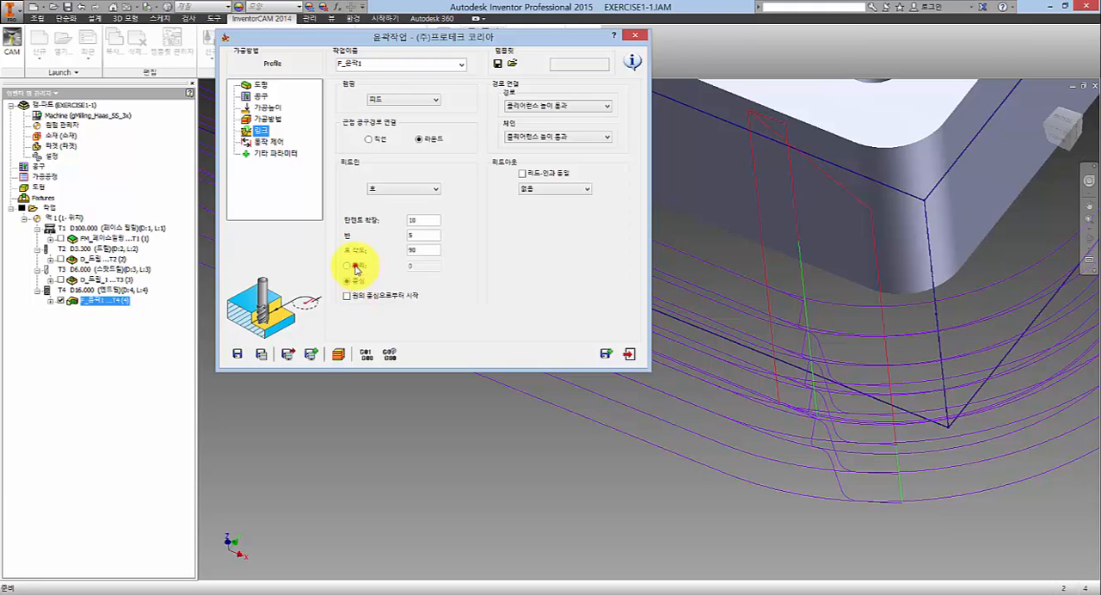
left_click(263, 355)
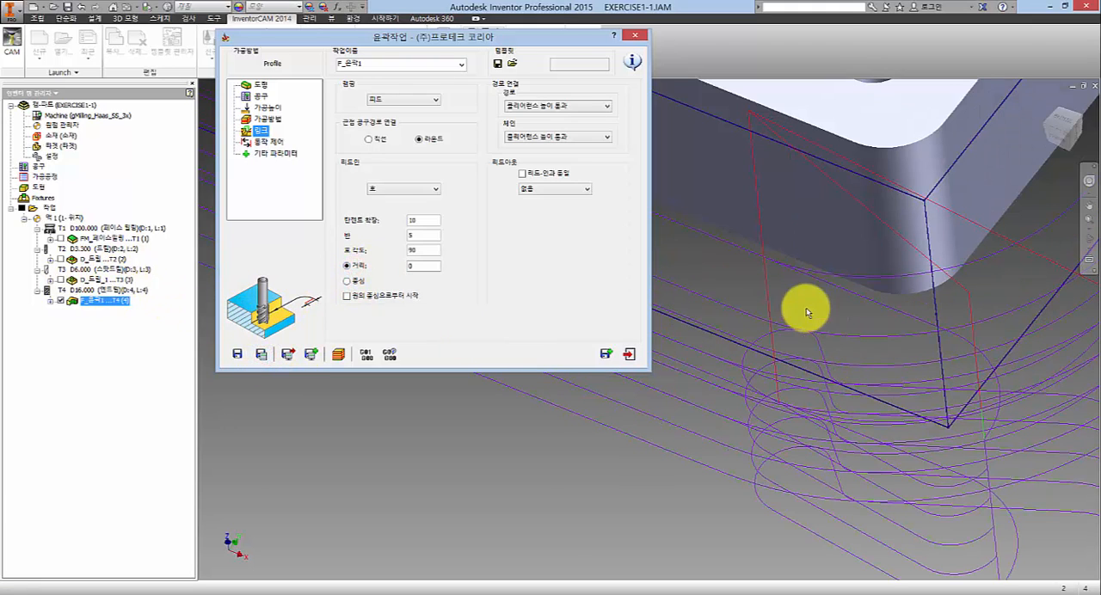
left_click(734, 291)
scroll(741, 268, "up", 6)
scroll(799, 305, "down", 5)
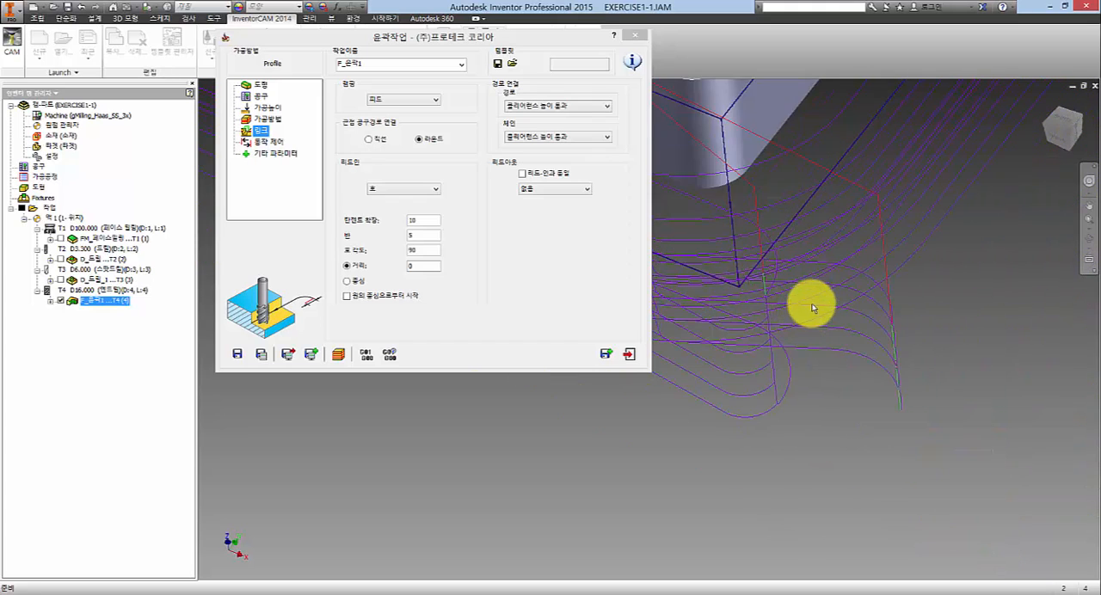
scroll(813, 308, "down", 2)
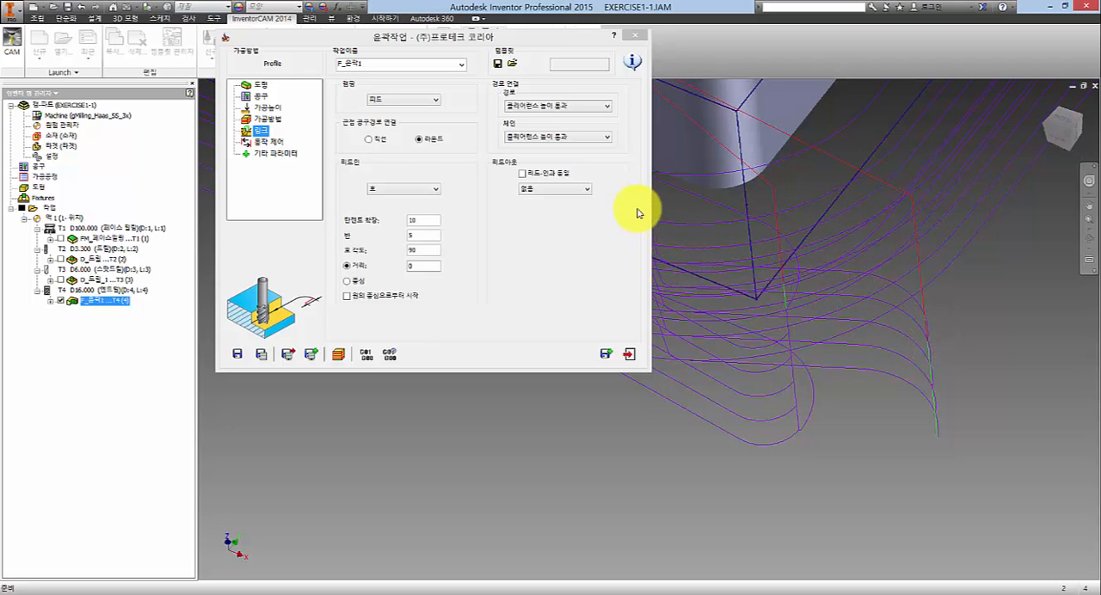
- Reduce the arc lead-in's tangent extension to 5 and try the center (중심) option, recalculating after each change
left_click_drag(515, 40, 453, 68)
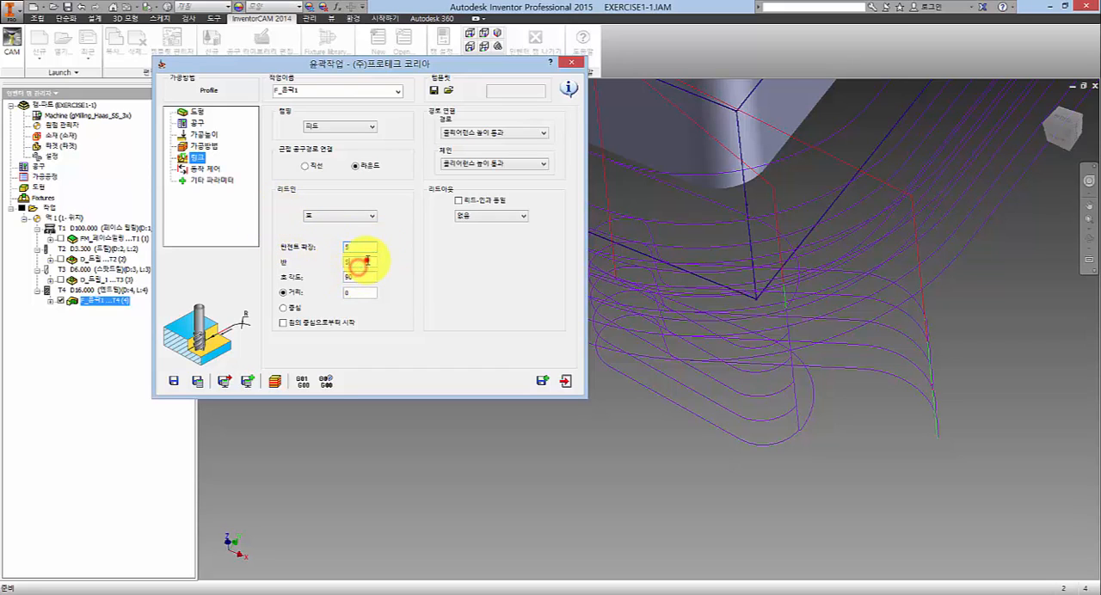
left_click(198, 380)
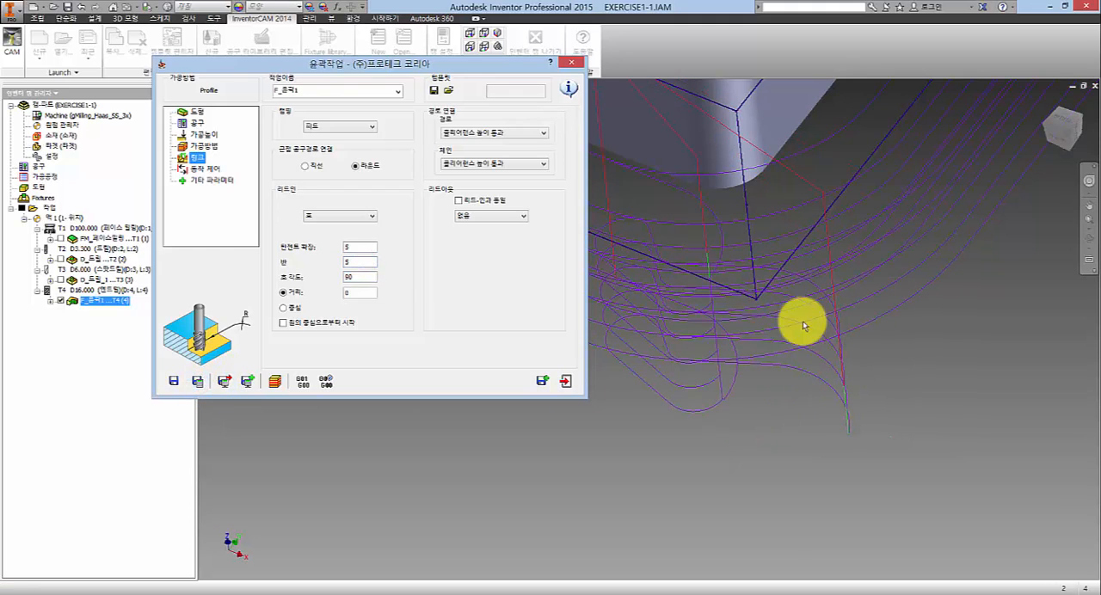
left_click(285, 308)
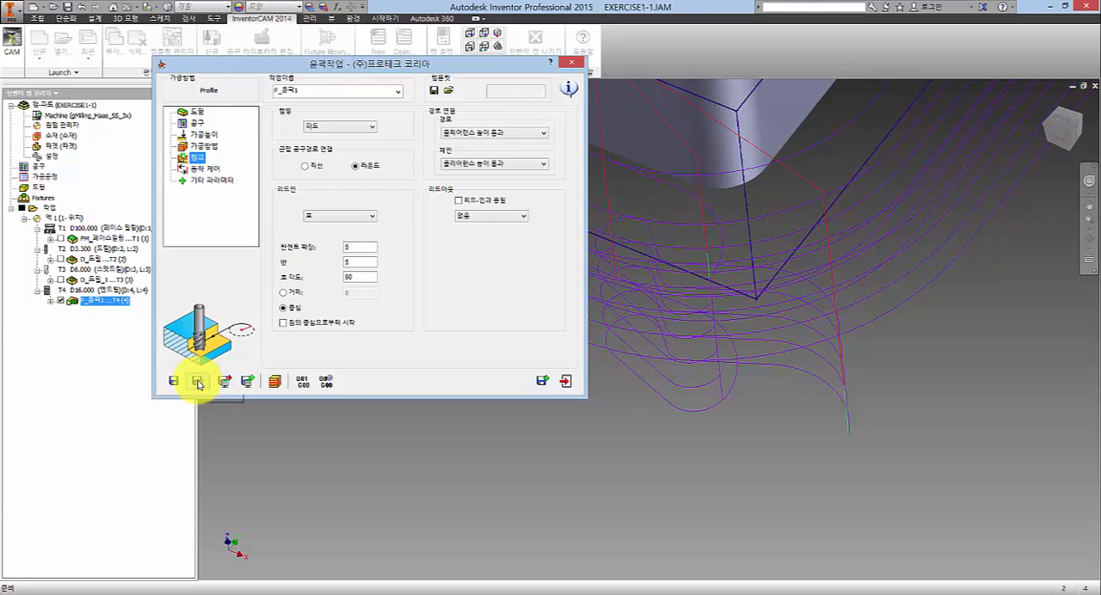
left_click(198, 381)
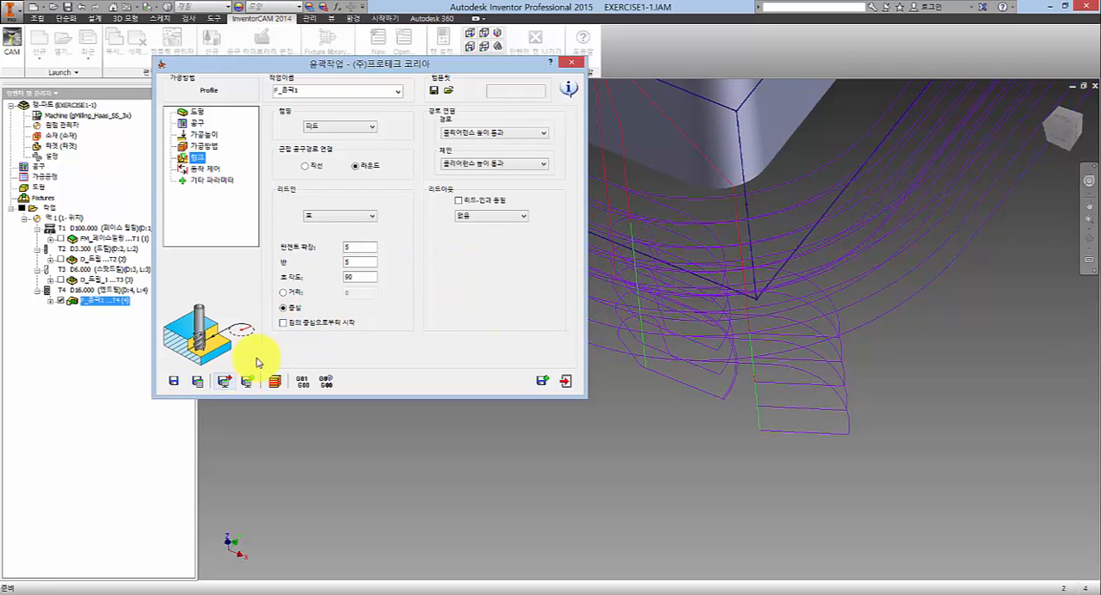
- Try the start from circle center (원의 중심으로부터 시작) option for the lead-in and switch it off again
left_click(284, 324)
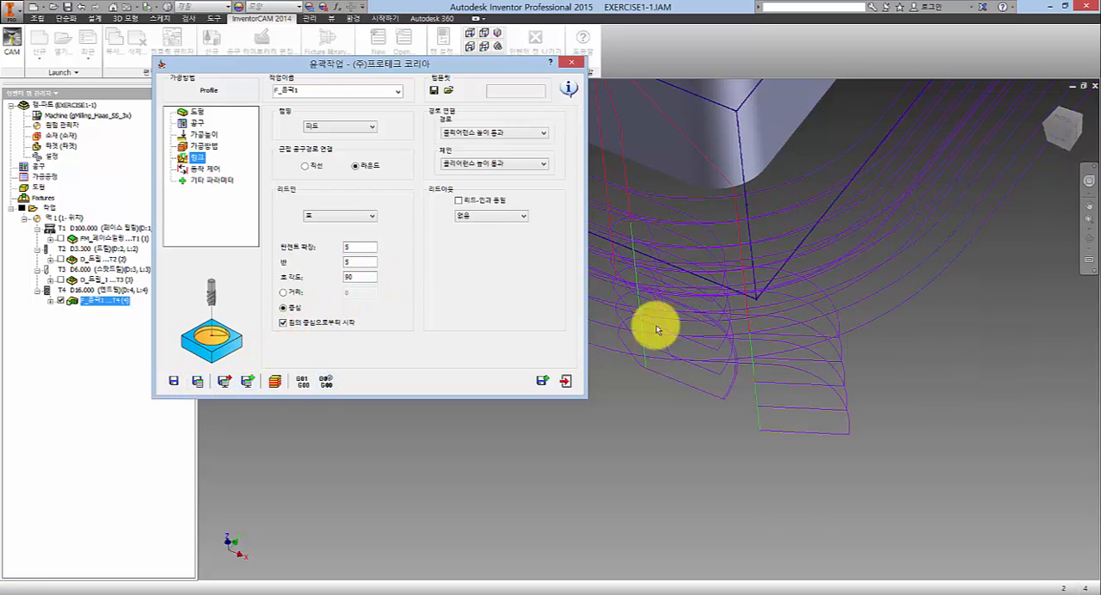
left_click(285, 323)
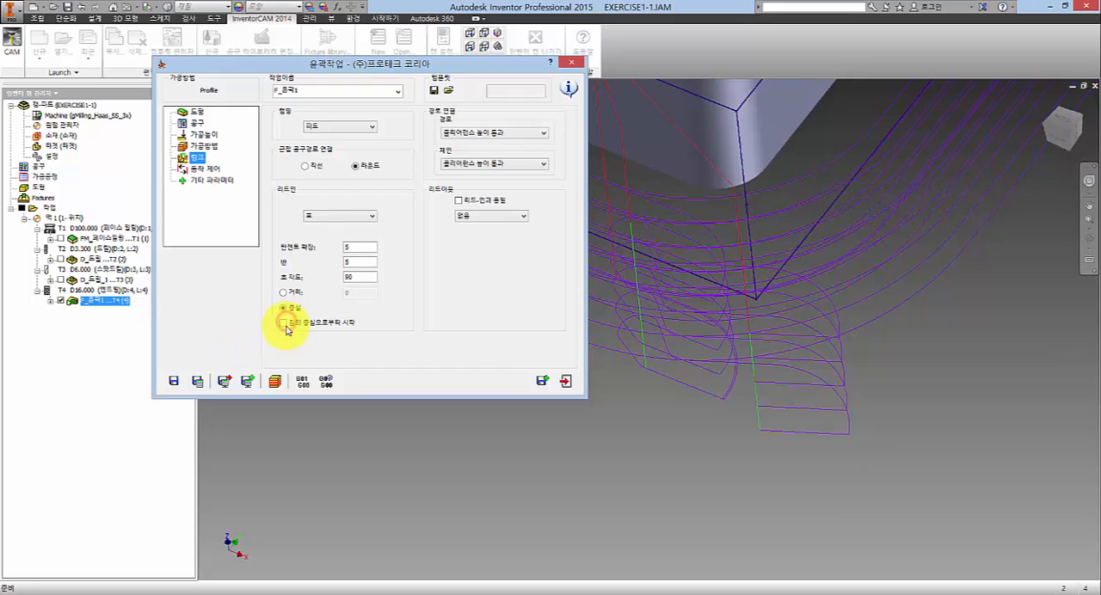
left_click(285, 324)
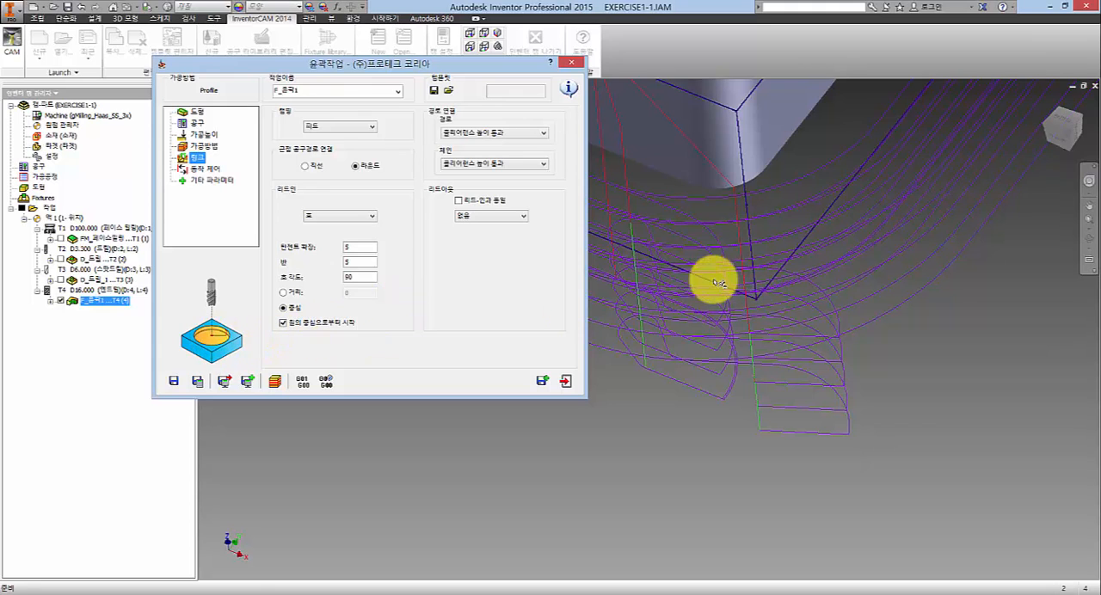
left_click(653, 395)
scroll(690, 301, "down", 10)
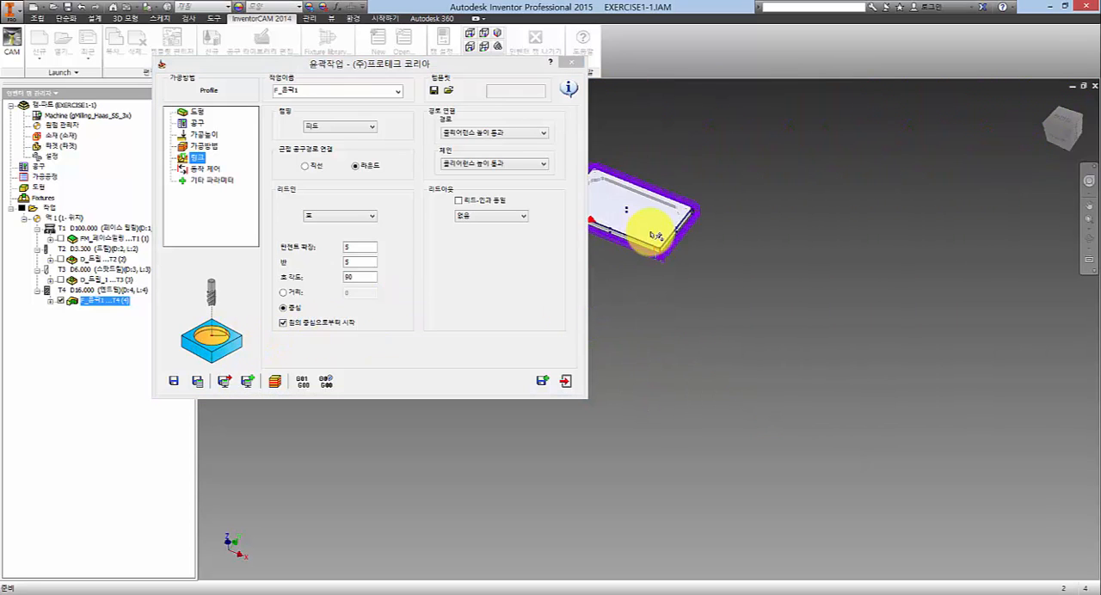
middle_click_drag(654, 234, 617, 213)
scroll(615, 213, "up", 5)
scroll(728, 295, "up", 4)
scroll(812, 436, "down", 2)
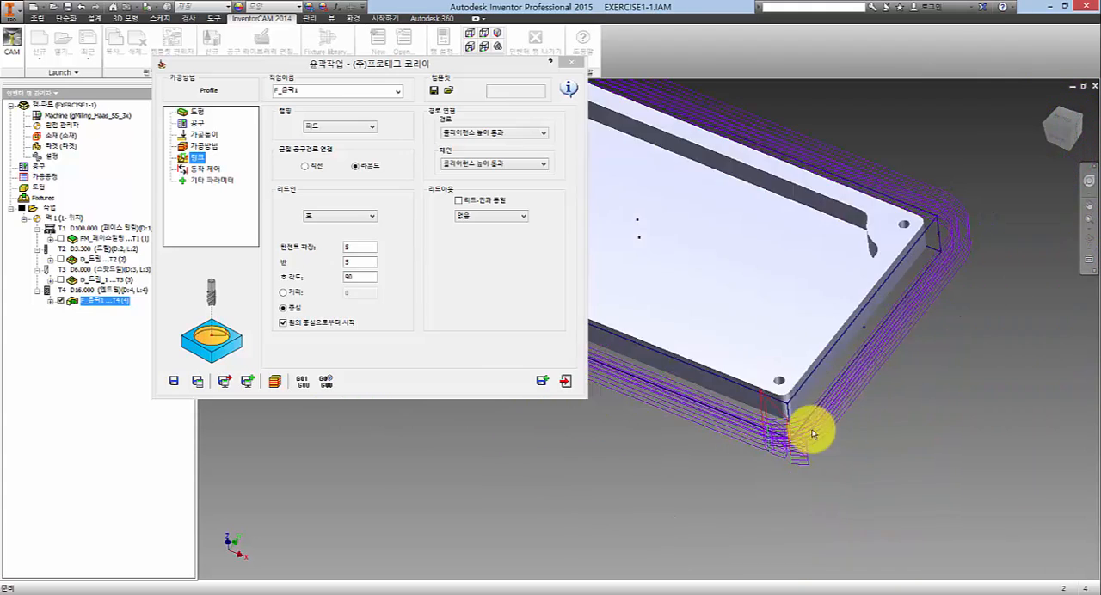
scroll(792, 463, "up", 5)
left_click(283, 324)
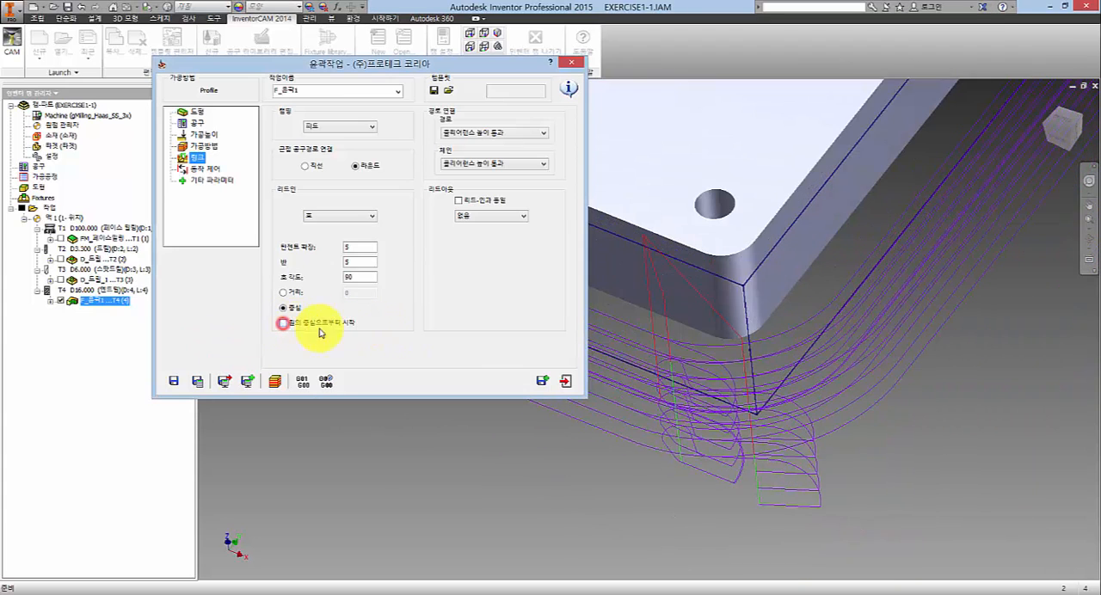
left_click(495, 295)
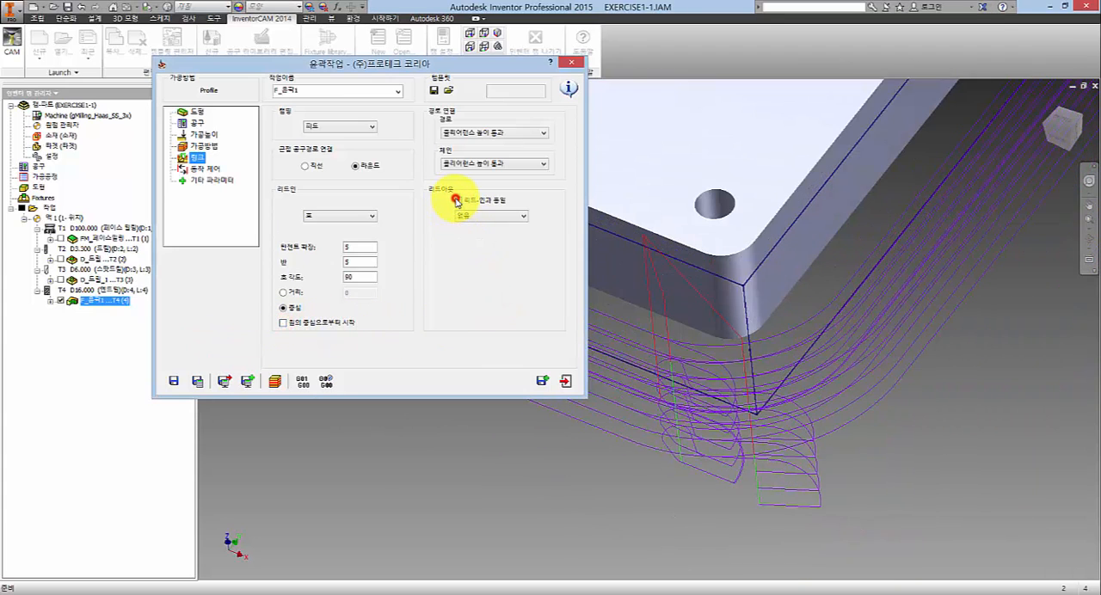
- Make the lead-out the same as the lead-in (리드-인과 동일) and recalculate the profile operation
left_click(456, 200)
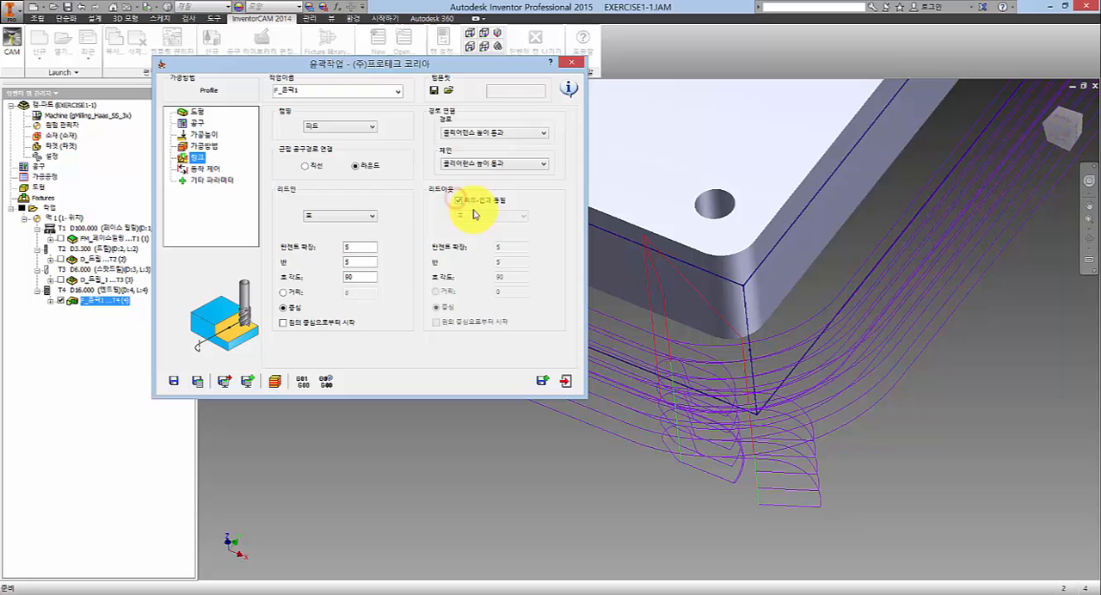
left_click(198, 381)
left_click(646, 487)
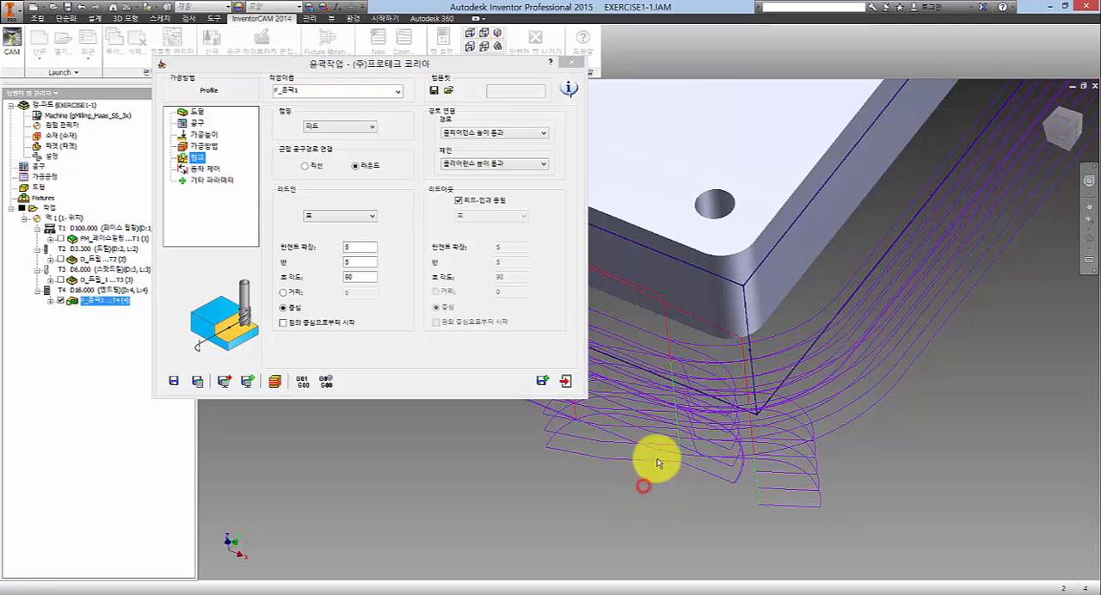
middle_click_drag(659, 462, 760, 345)
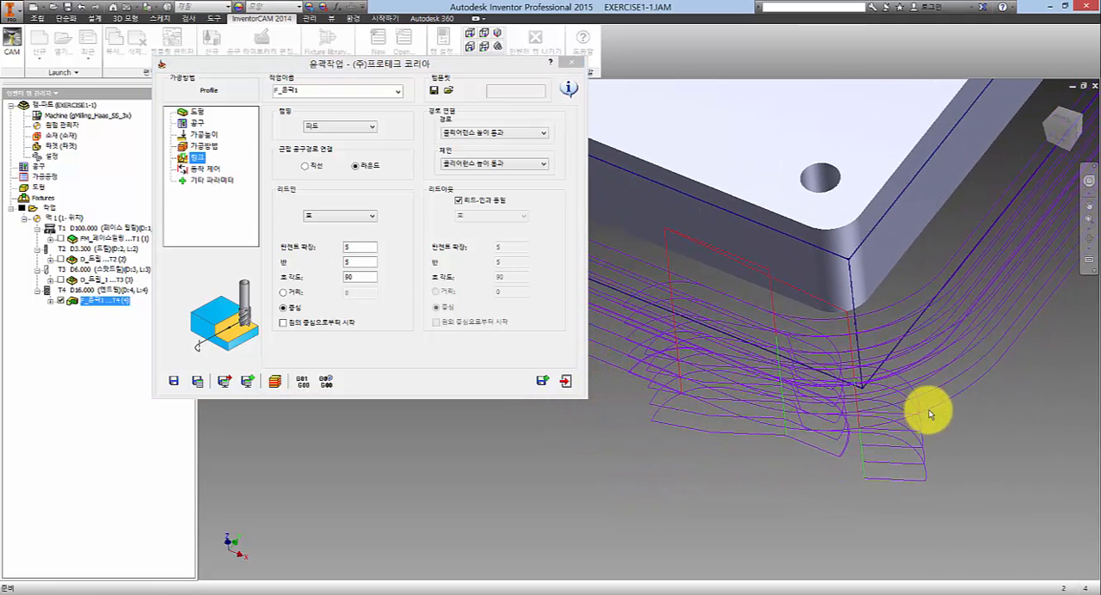
- Switch the arc lead-in back to the distance (거리) option with 0 and recalculate the passes
left_click(284, 292)
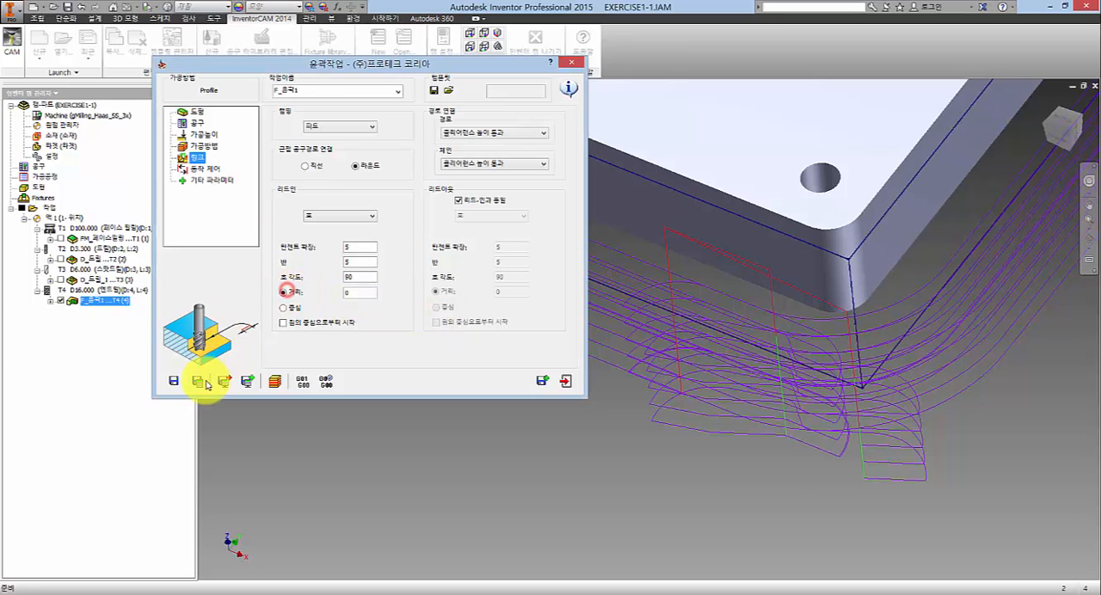
left_click(199, 381)
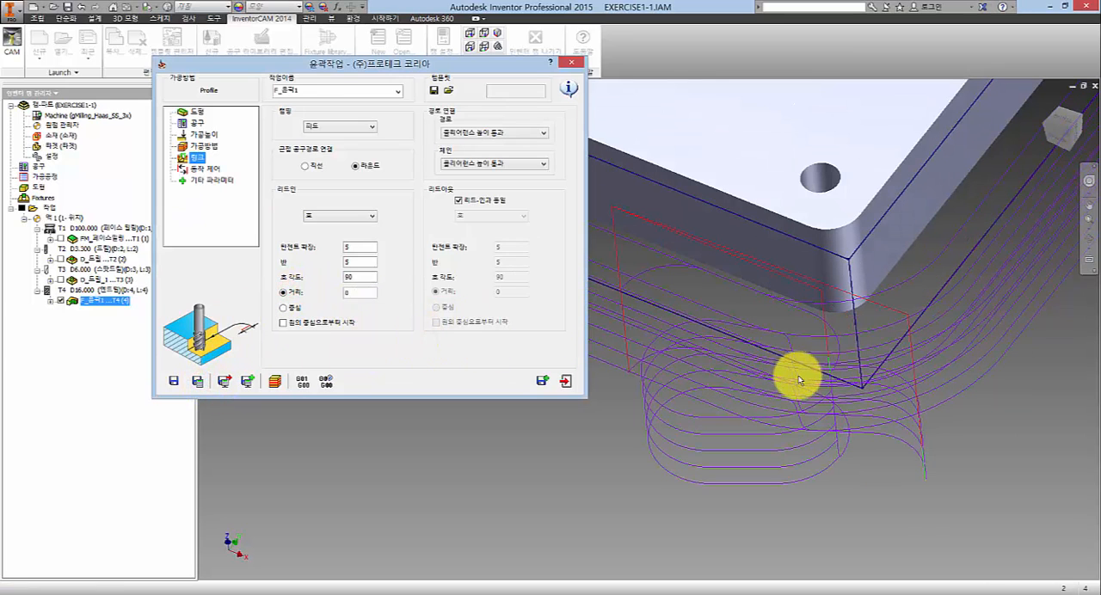
middle_click_drag(748, 380, 747, 352)
scroll(746, 370, "up", 3)
scroll(728, 379, "down", 4)
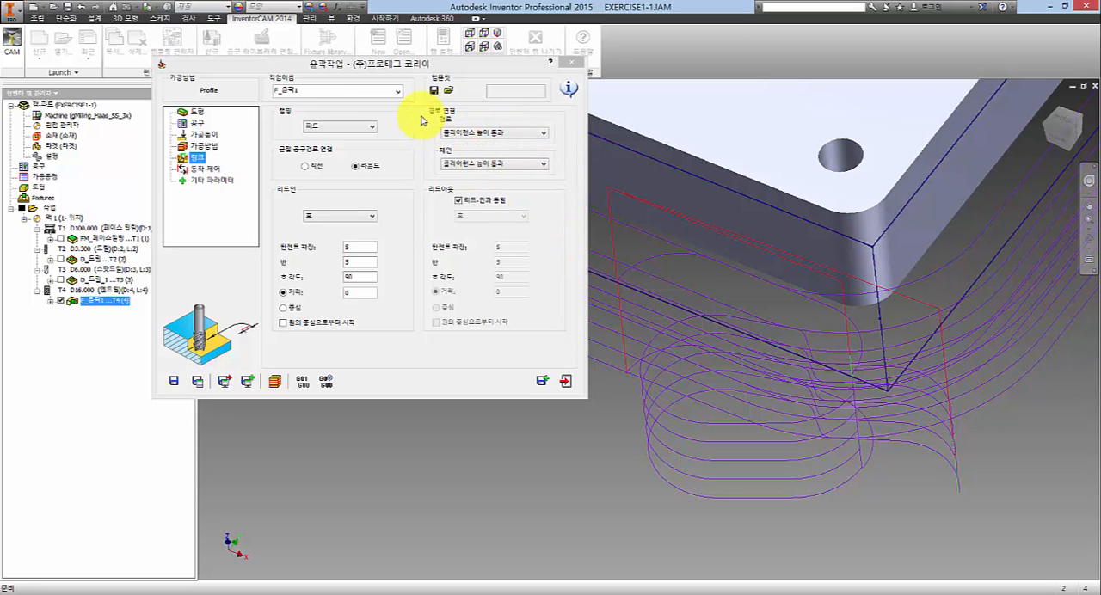
- Review the path (경로) connection choices against the passes at the plate's corner, keeping clearance height (클리어런스 높이 통과)
left_click(493, 136)
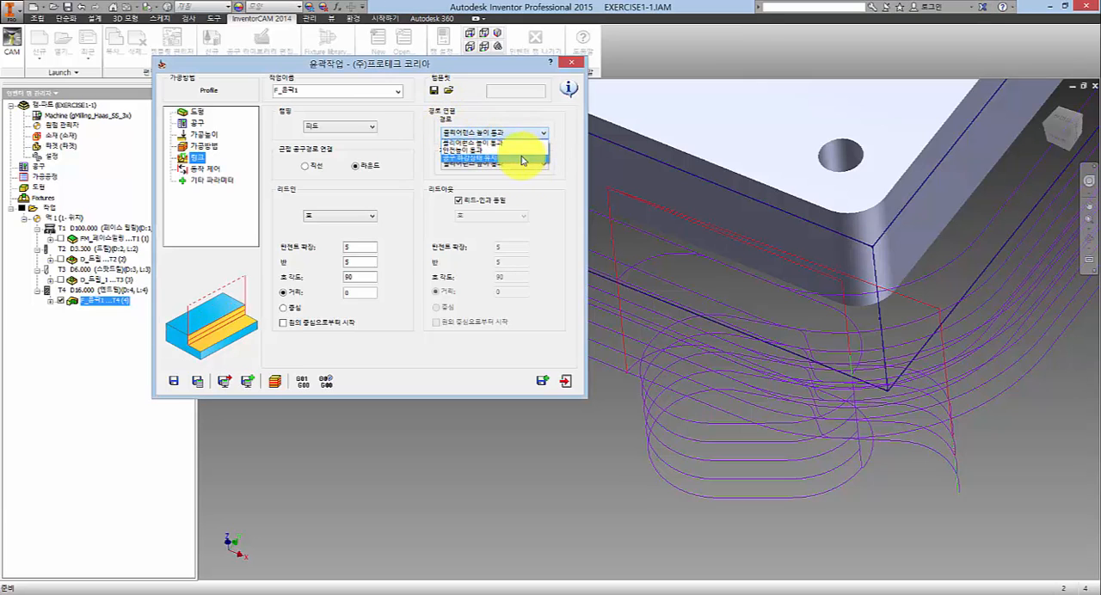
left_click(629, 467)
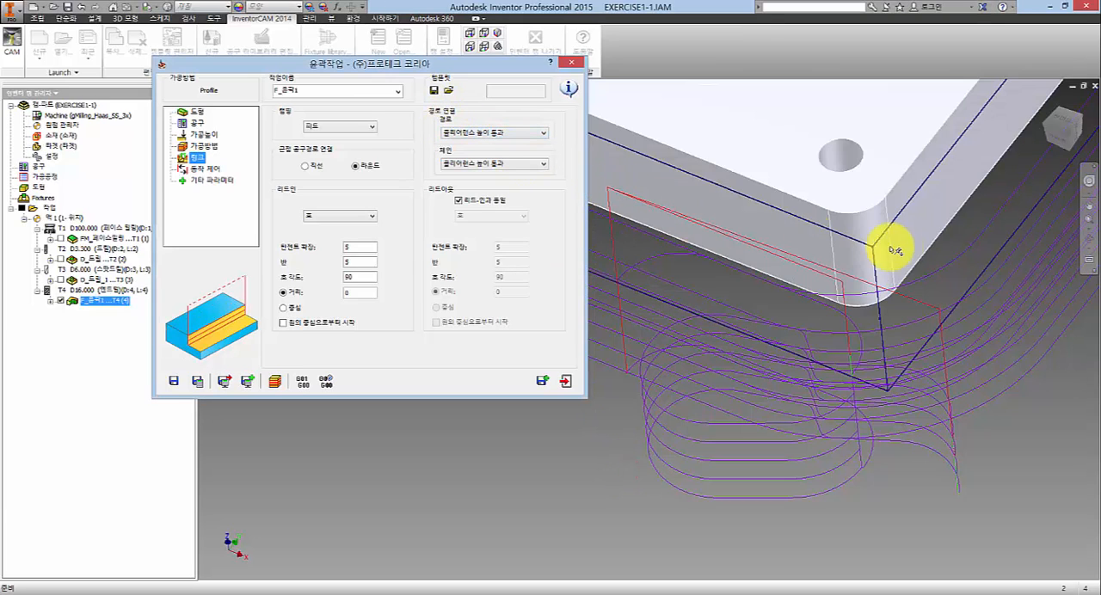
middle_click_drag(835, 329, 858, 309)
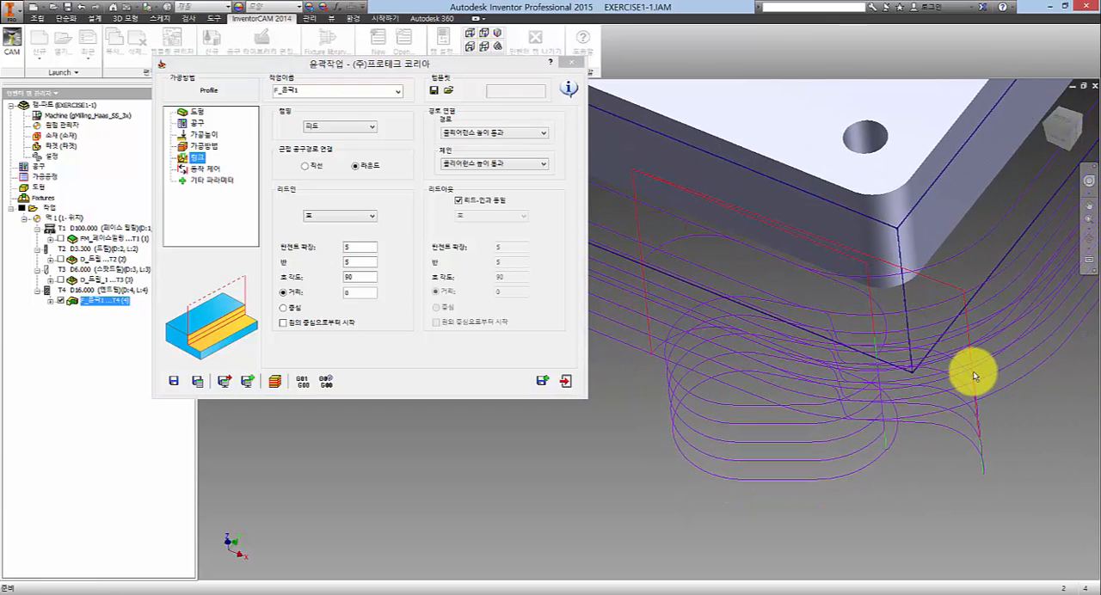
- Try the safety height pass (안전높이 통과) option for the path connection and recalculate the profile operation
left_click(476, 132)
left_click(461, 151)
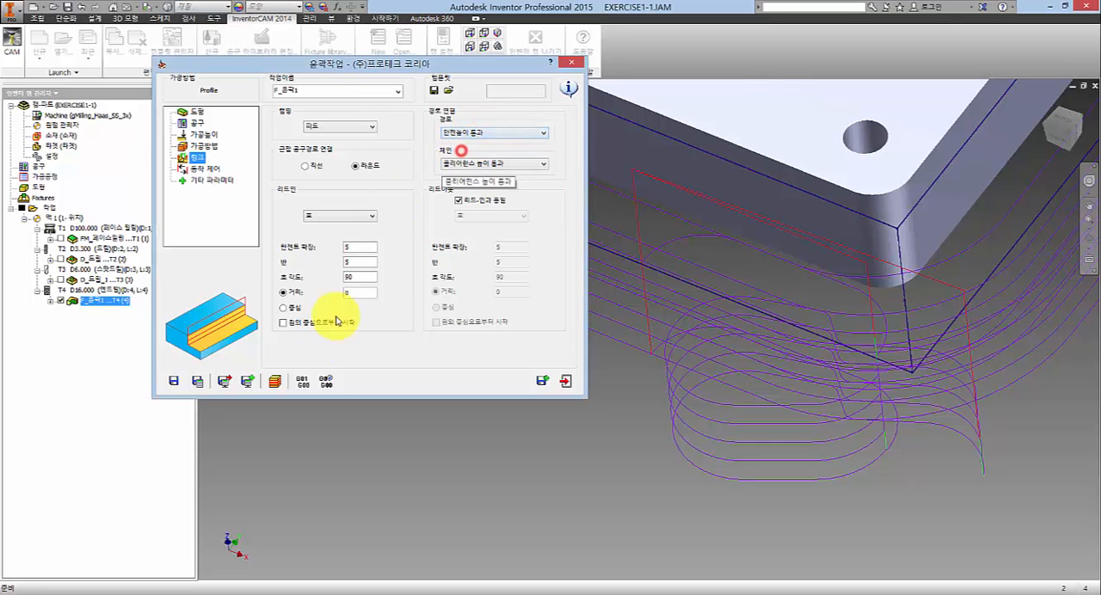
left_click(199, 384)
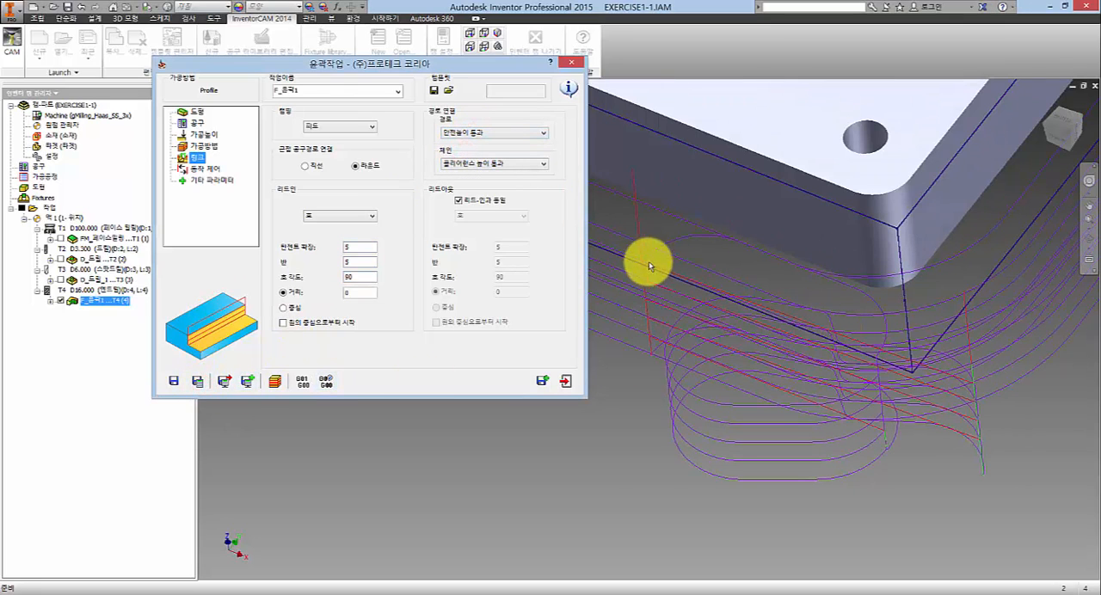
- Try the keep tool down (공구 하강상태 유지) path connection, recalculate the profile, and check the chain connection choices
left_click(453, 132)
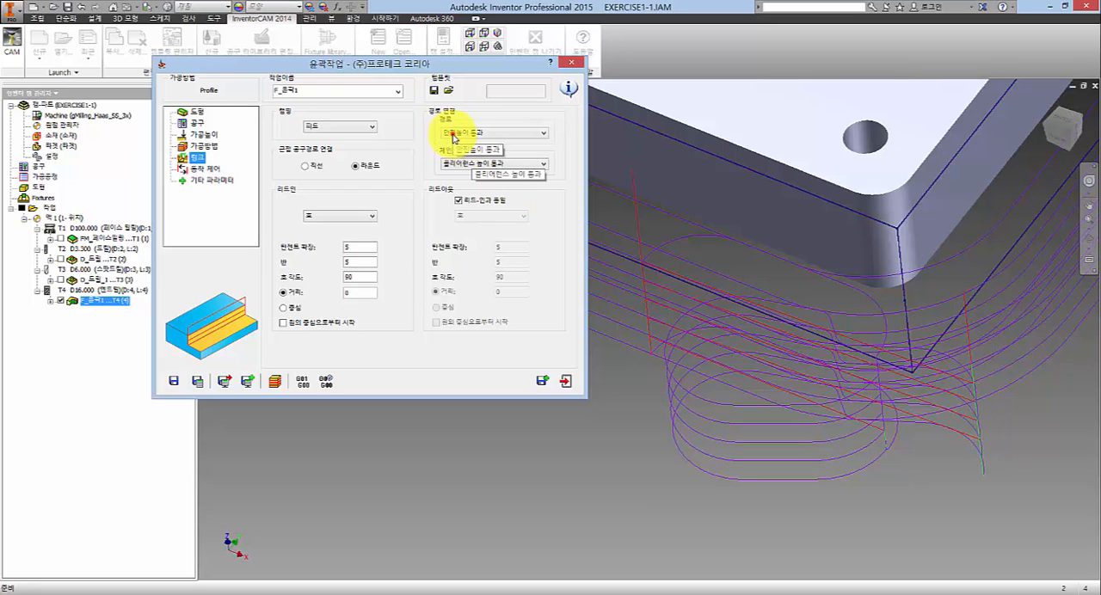
left_click(453, 159)
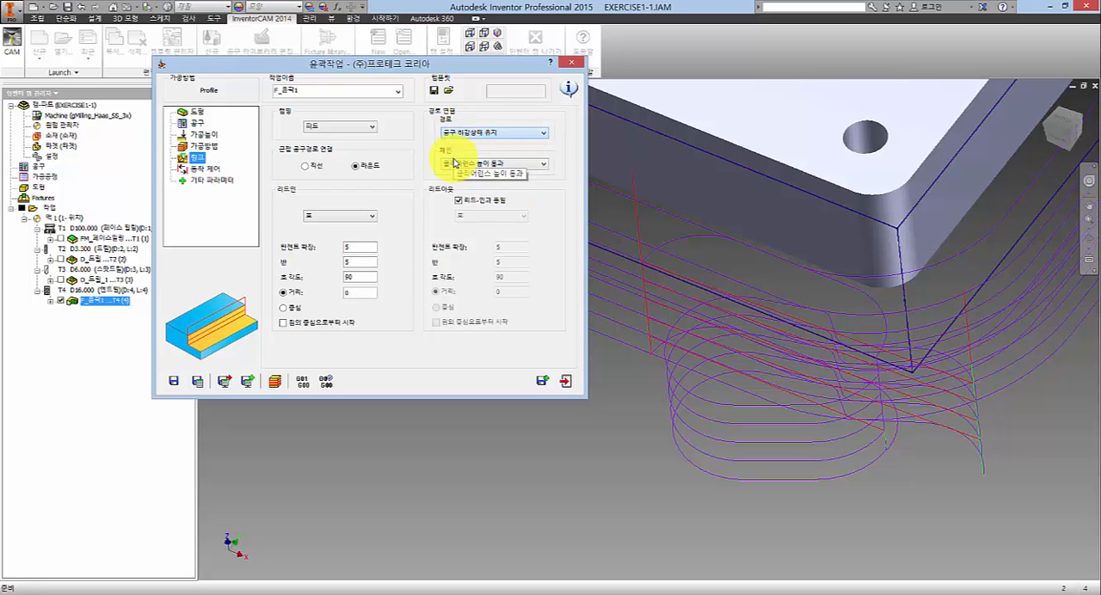
left_click(199, 381)
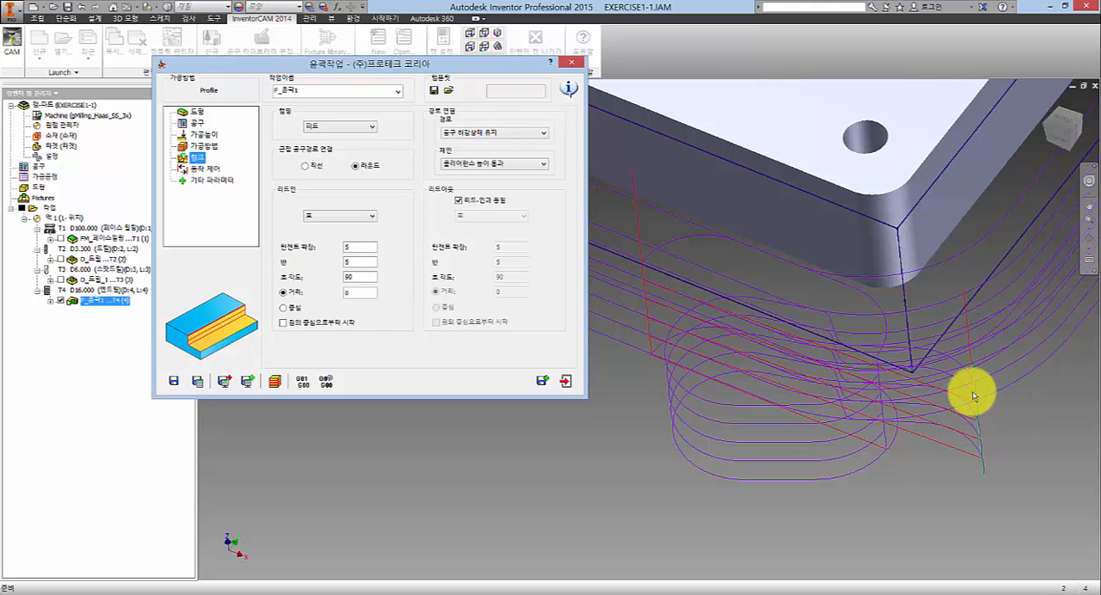
left_click(497, 163)
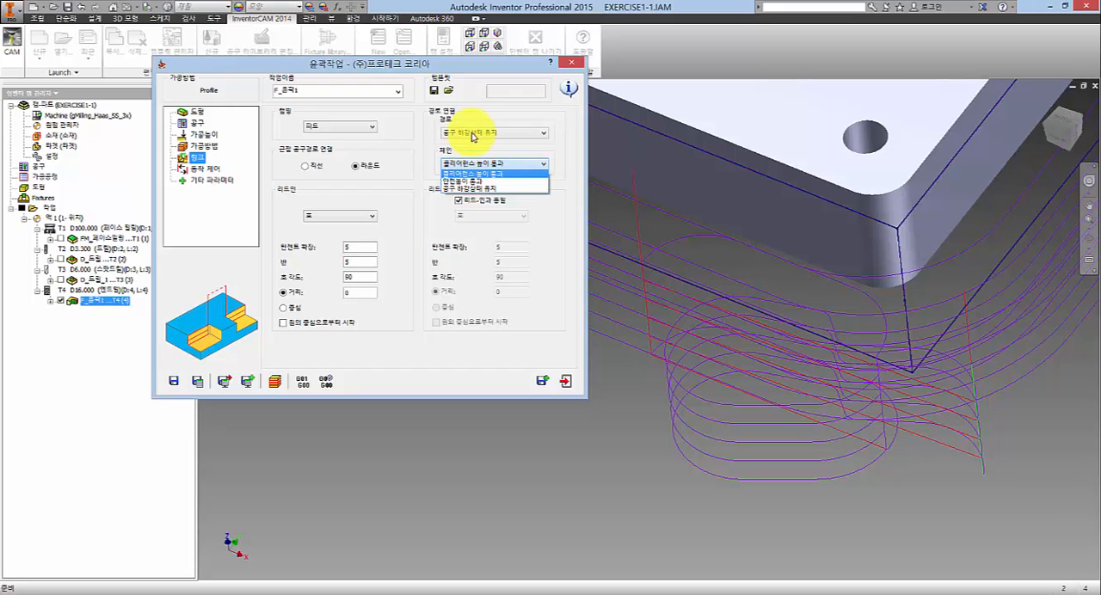
left_click(421, 146)
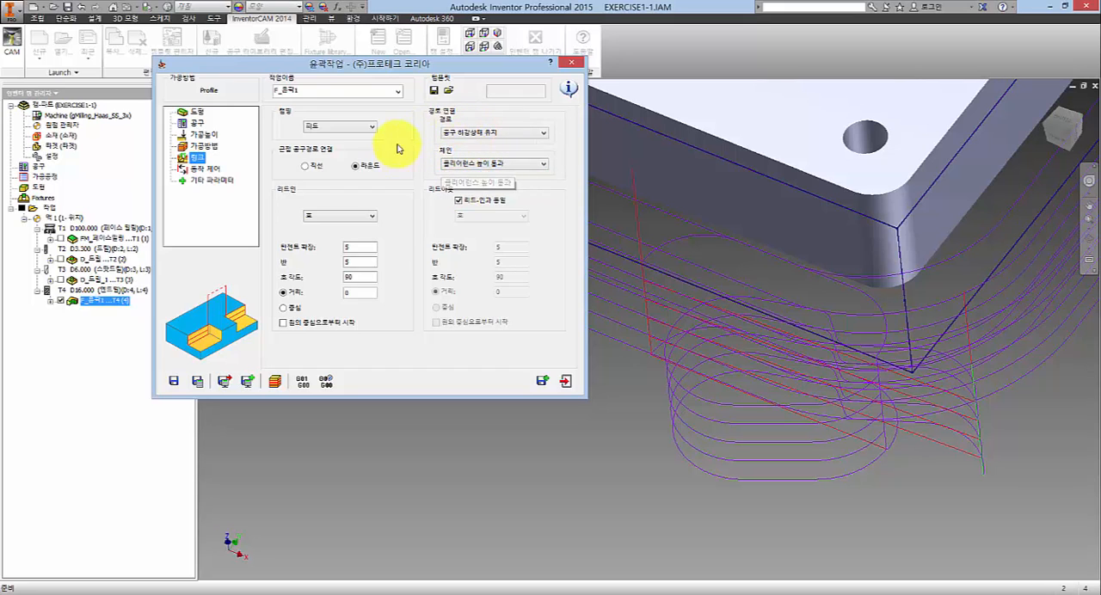
- Set the path connection back to clearance height pass (클리어런스 높이 통과) and recalculate the profile operation
left_click(456, 133)
left_click(460, 145)
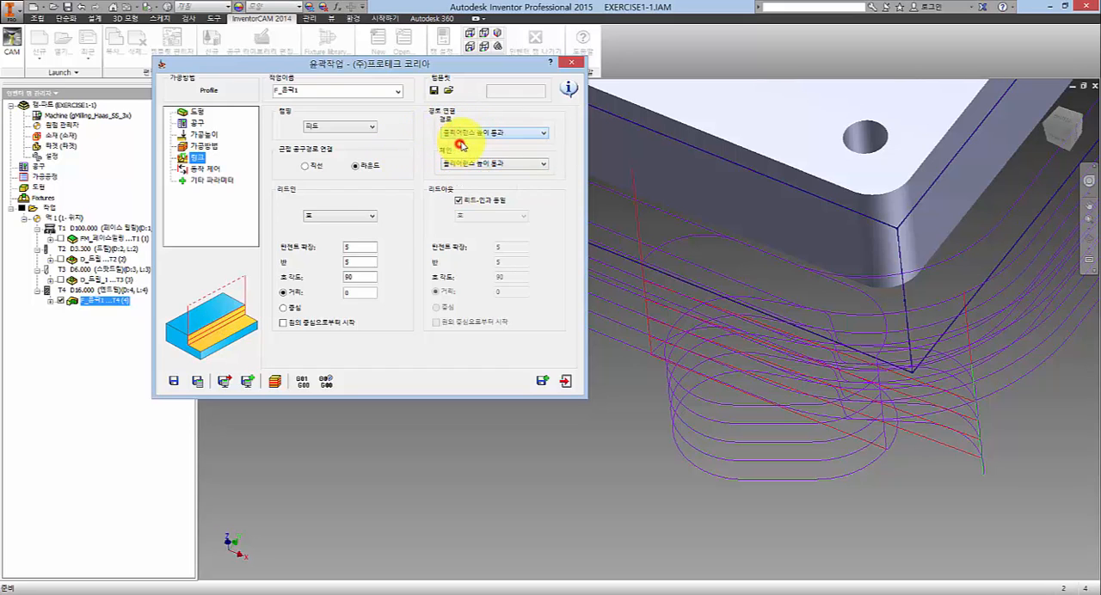
left_click(198, 381)
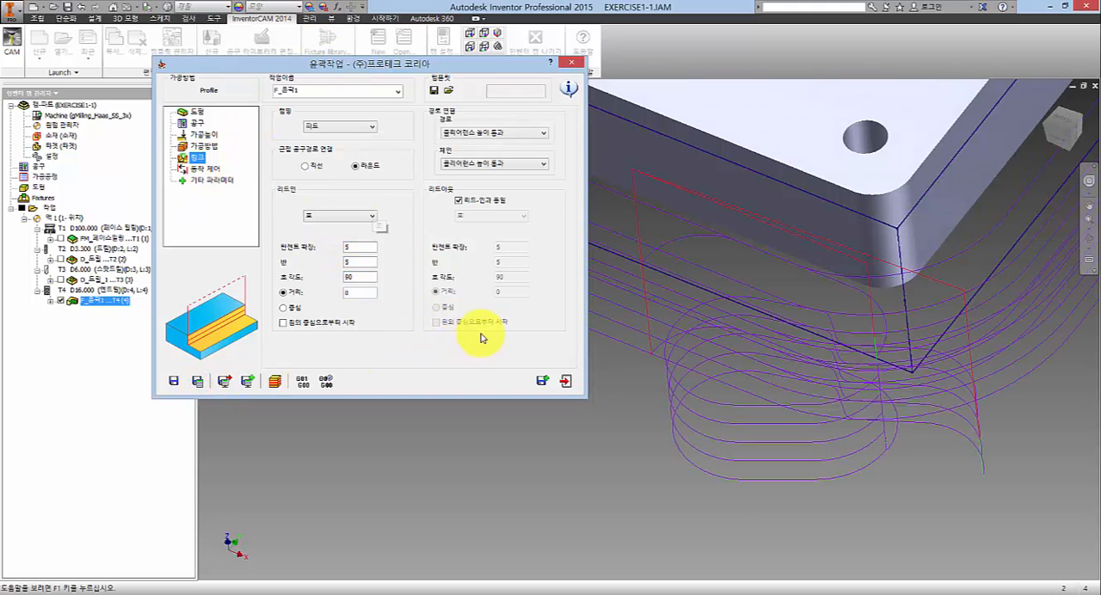
- Run a faster SolidVerify simulation of the profile operation and exit the simulation
left_click(276, 384)
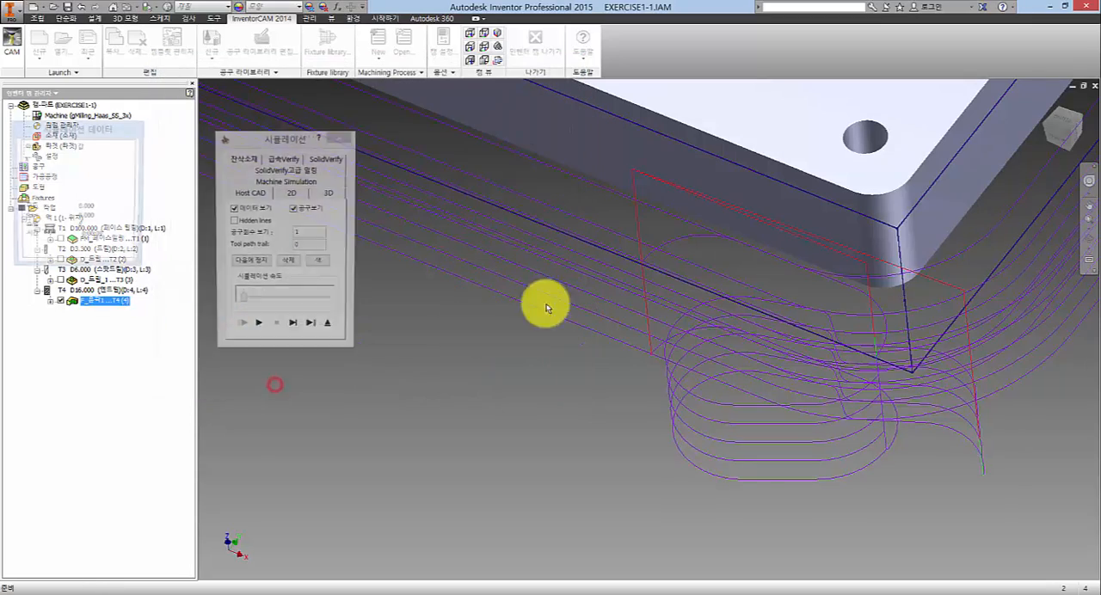
left_click(326, 158)
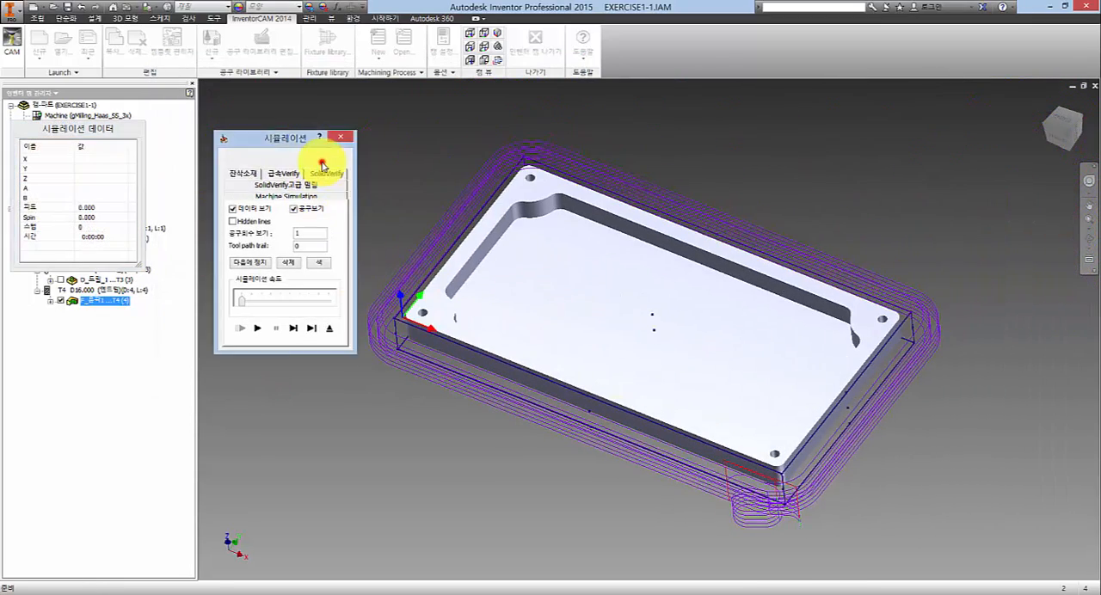
left_click(257, 330)
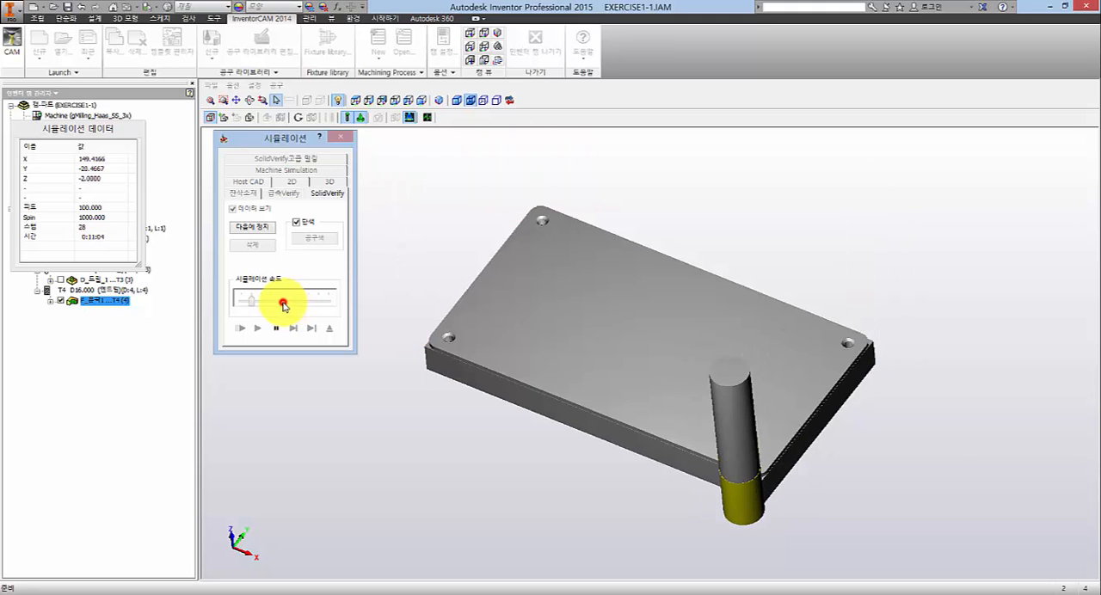
left_click(287, 301)
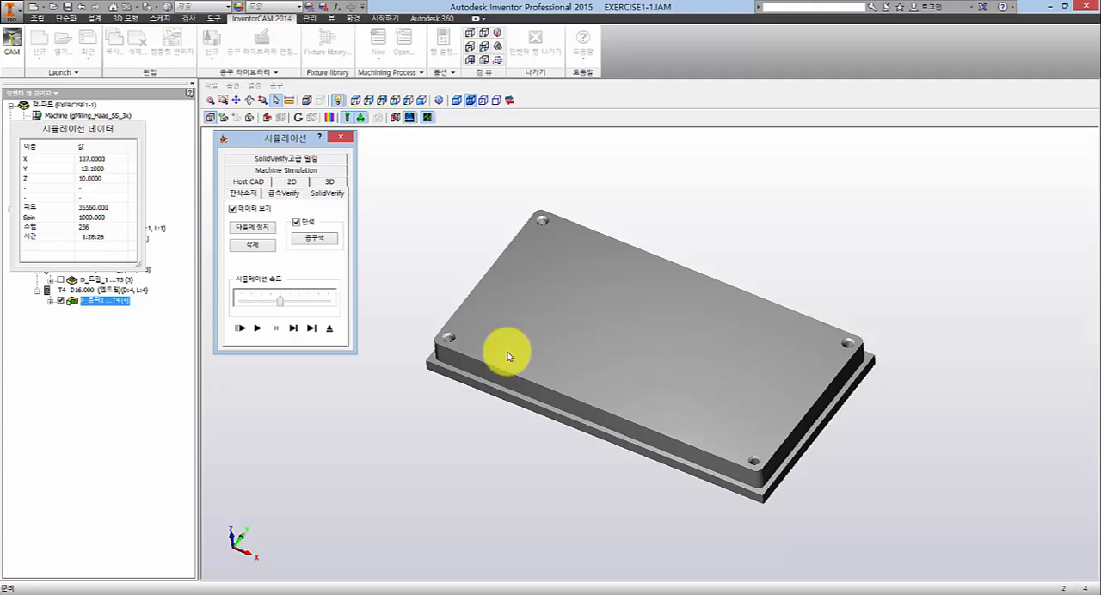
left_click(330, 327)
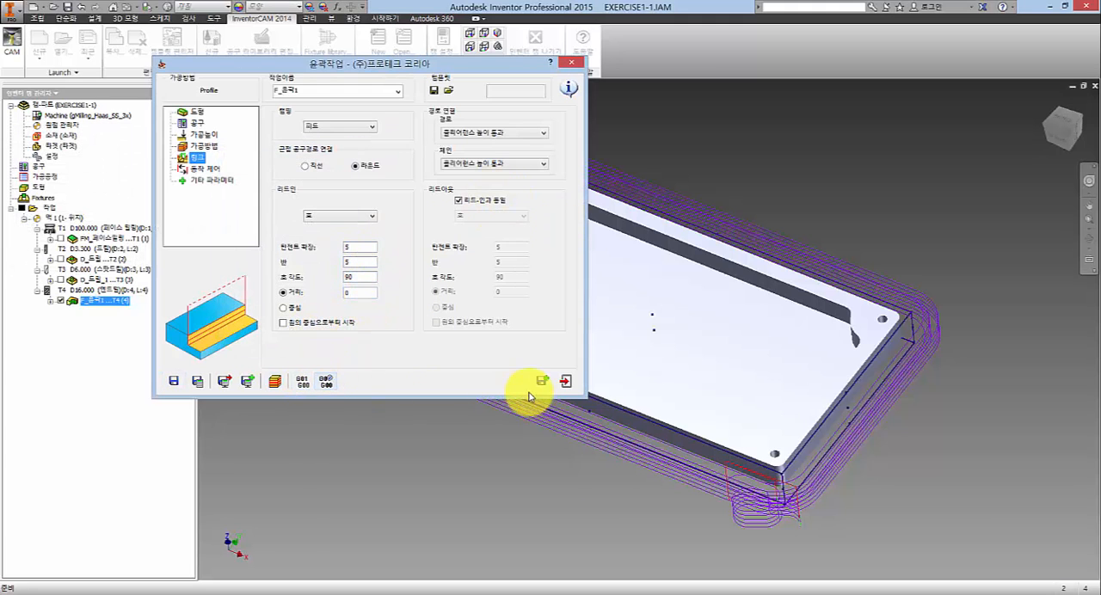
- Close the profile operation and hide its toolpath so only the plate is shown
left_click(564, 383)
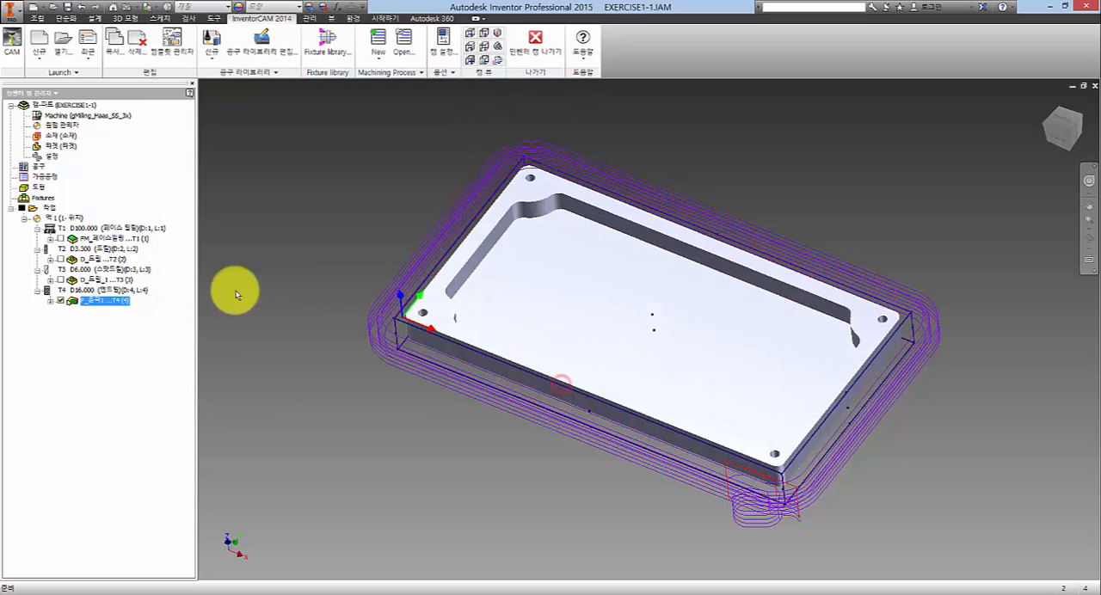
left_click(60, 302)
left_click(454, 223)
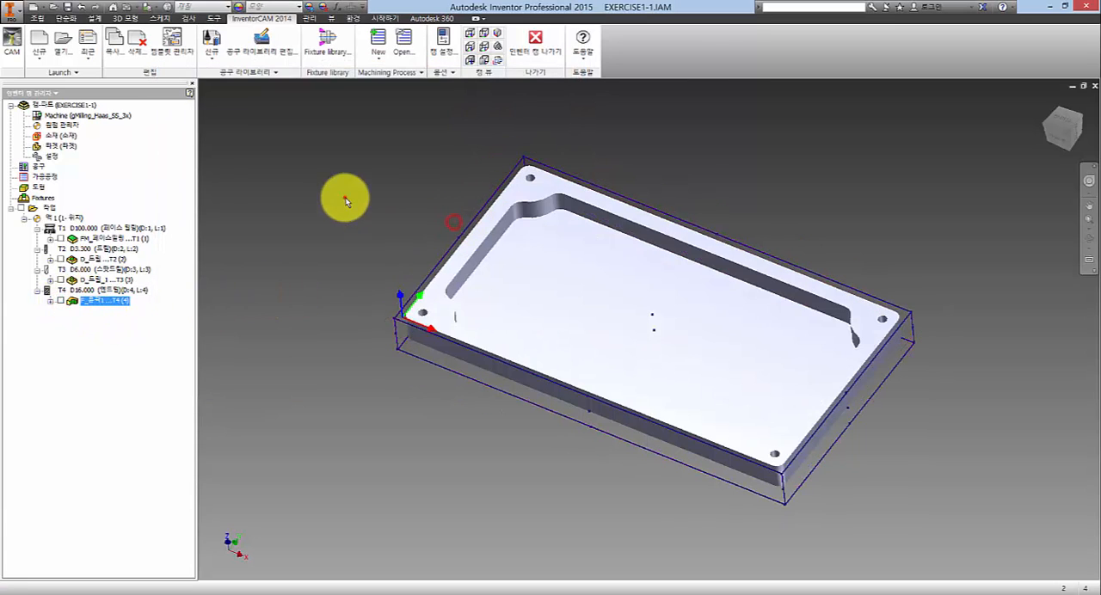
left_click(346, 198)
middle_click_drag(652, 299, 649, 260)
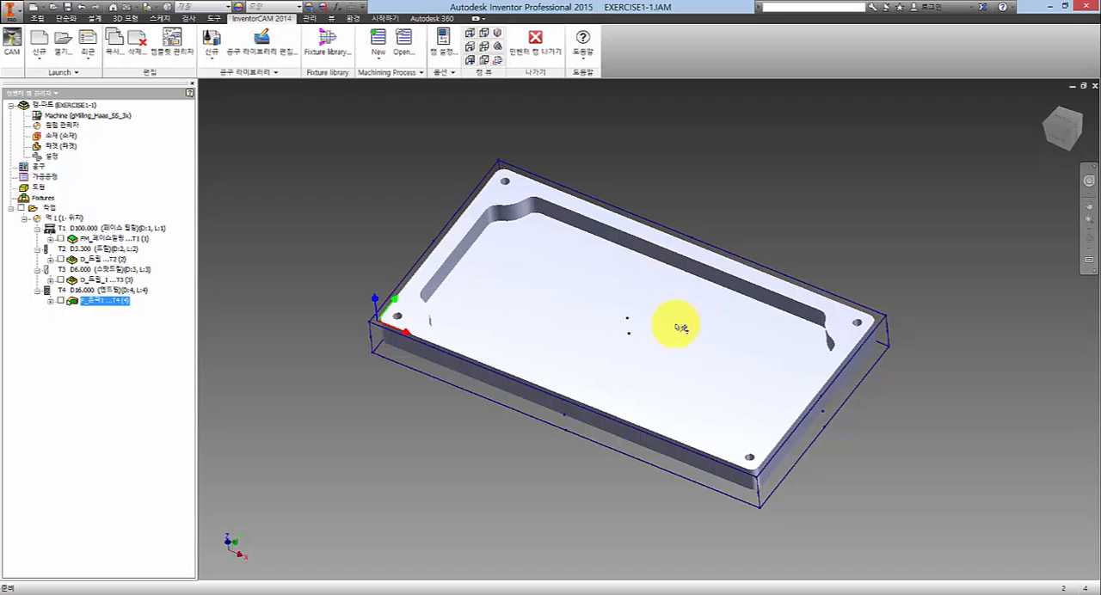
scroll(626, 276, "up", 3)
scroll(658, 284, "down", 4)
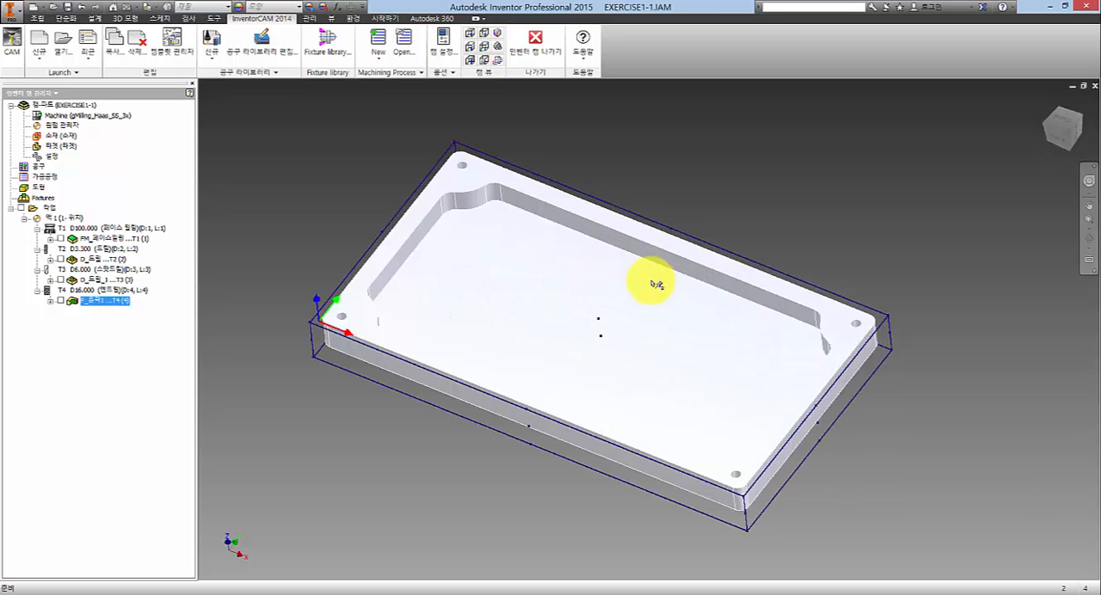
left_click(683, 143)
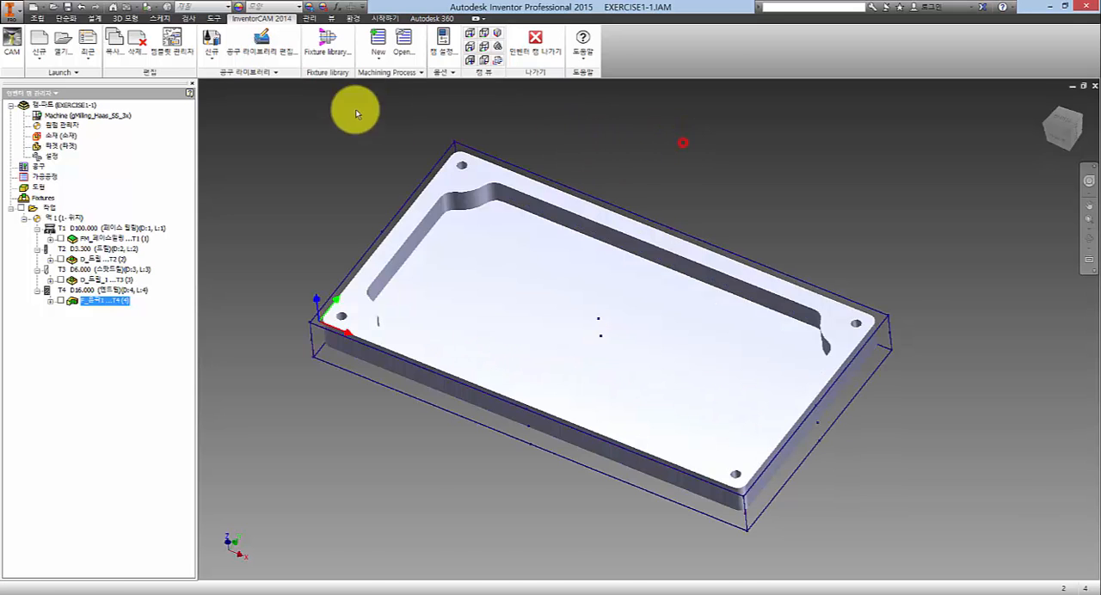
- Add a pocket (포켓) operation after the 16 mm end mill profile and start defining a new geometry for it
right_click(100, 308)
left_click(157, 99)
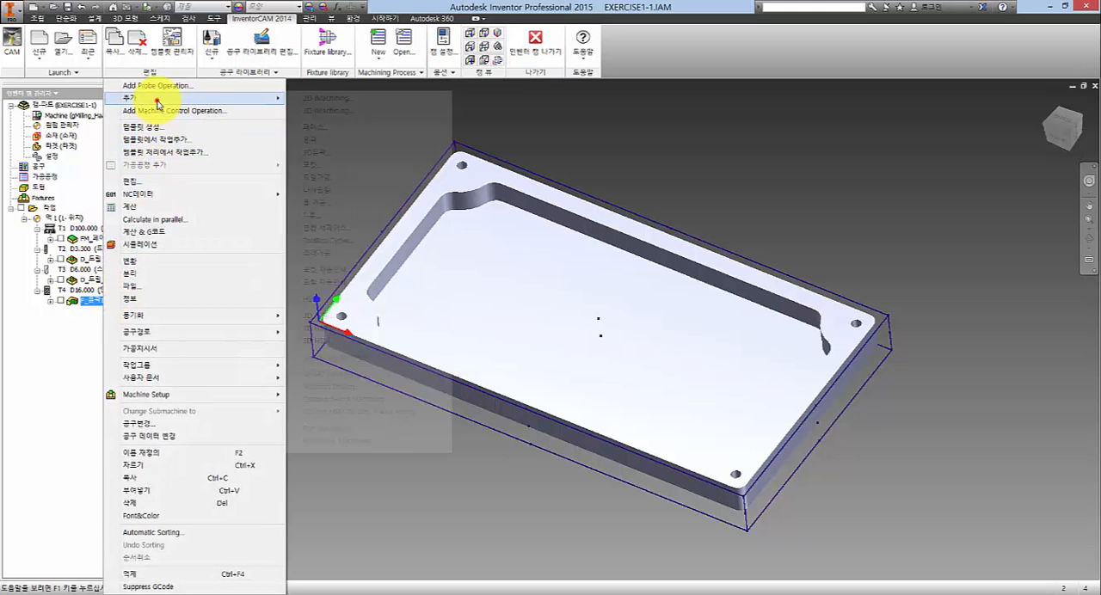
left_click(329, 165)
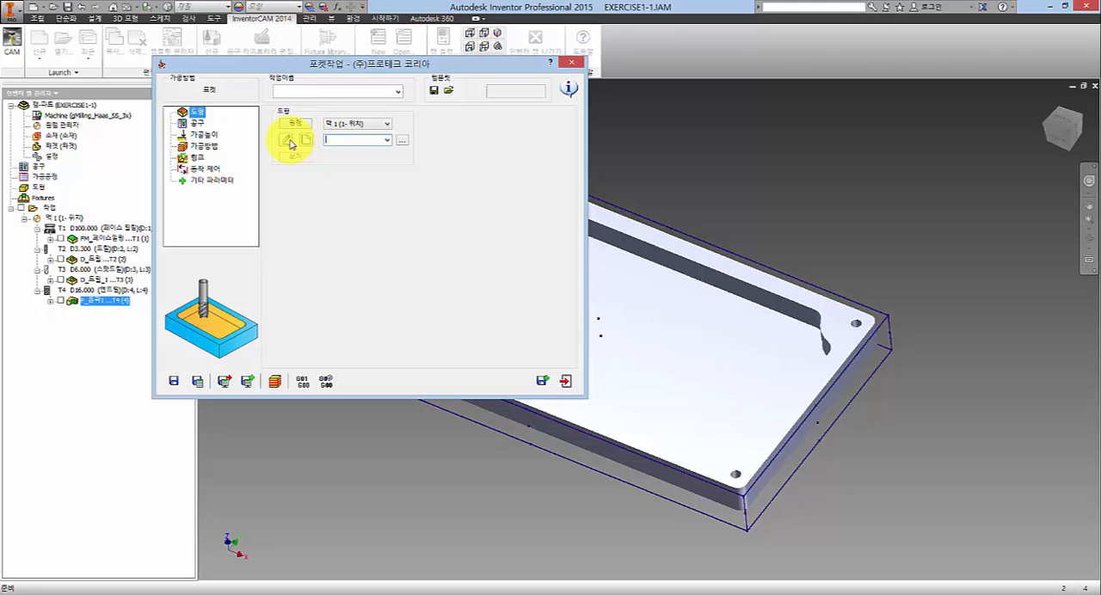
left_click(305, 140)
left_click_drag(352, 108, 273, 110)
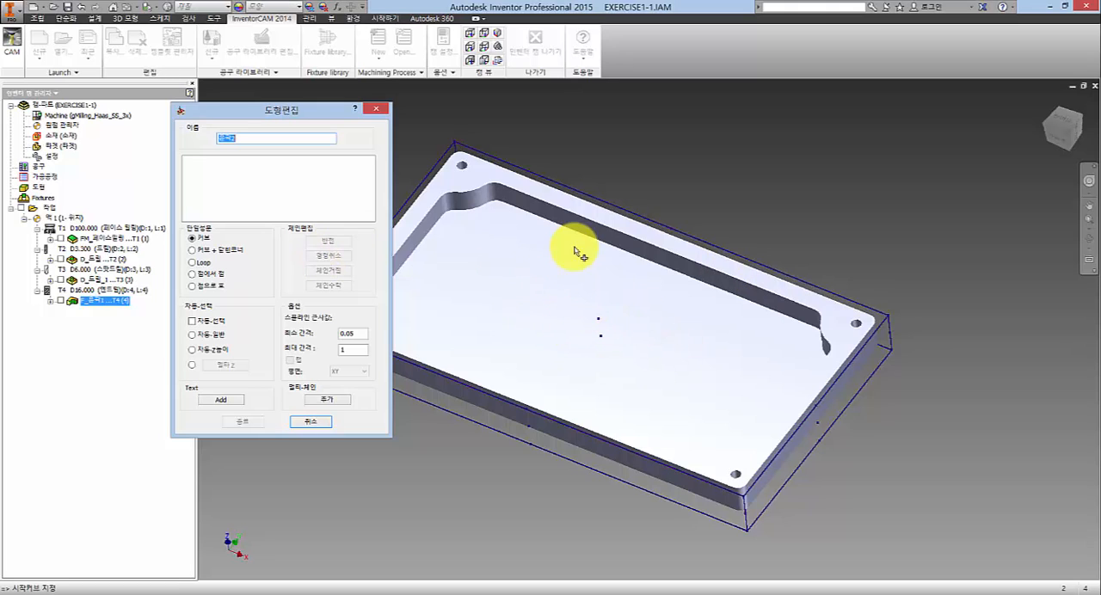
- Create a closed chain around the pocket's upper edge with automatic constant-Z (자동-Z높이) selection and accept it
left_click(784, 303)
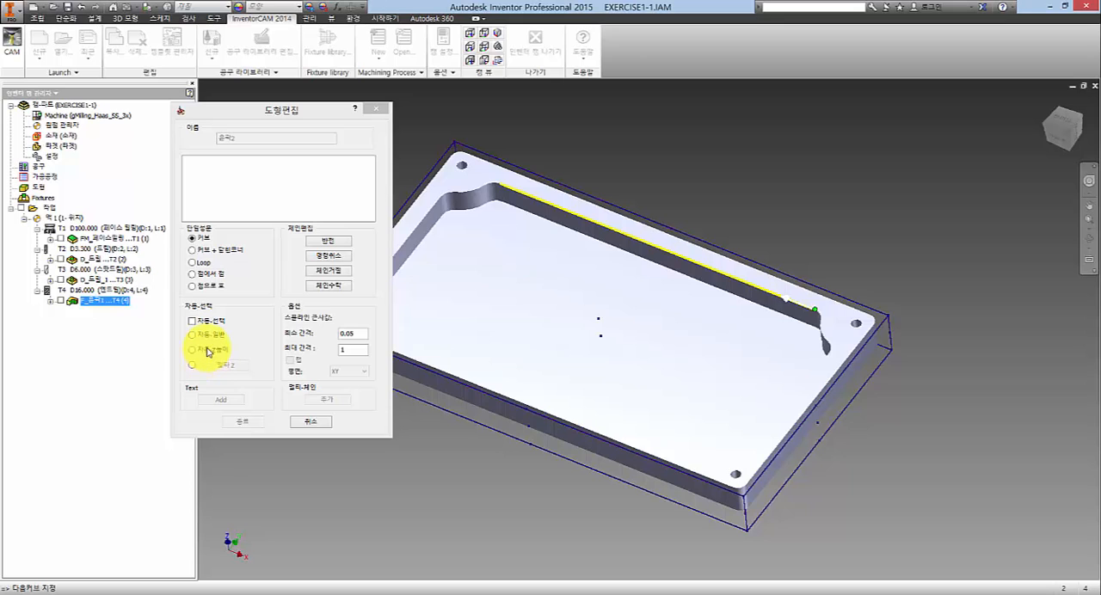
left_click(206, 353)
left_click(397, 148)
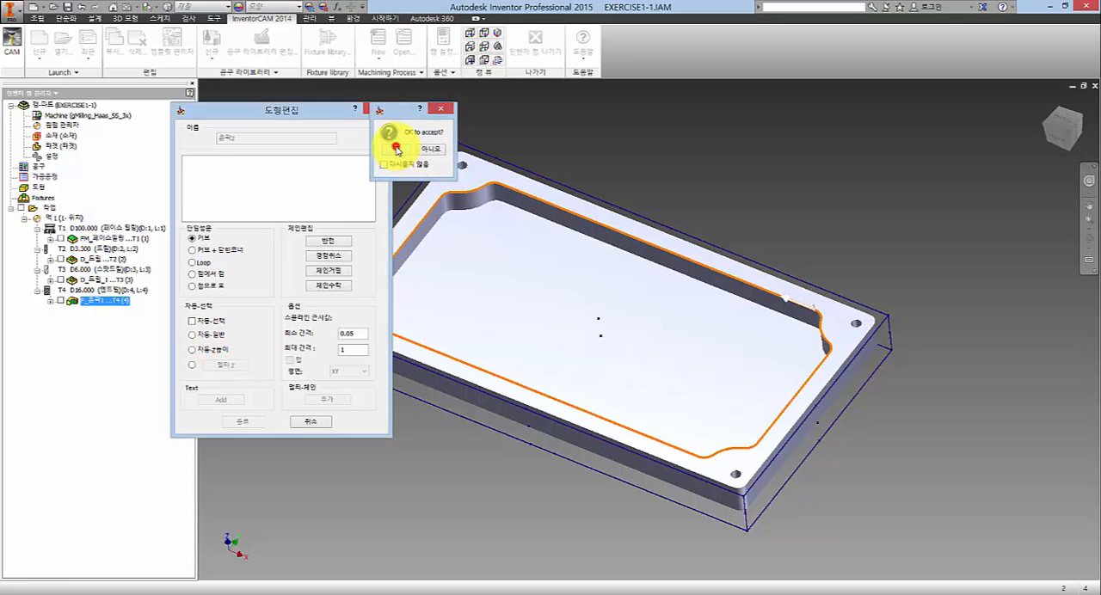
middle_click_drag(600, 289, 669, 293)
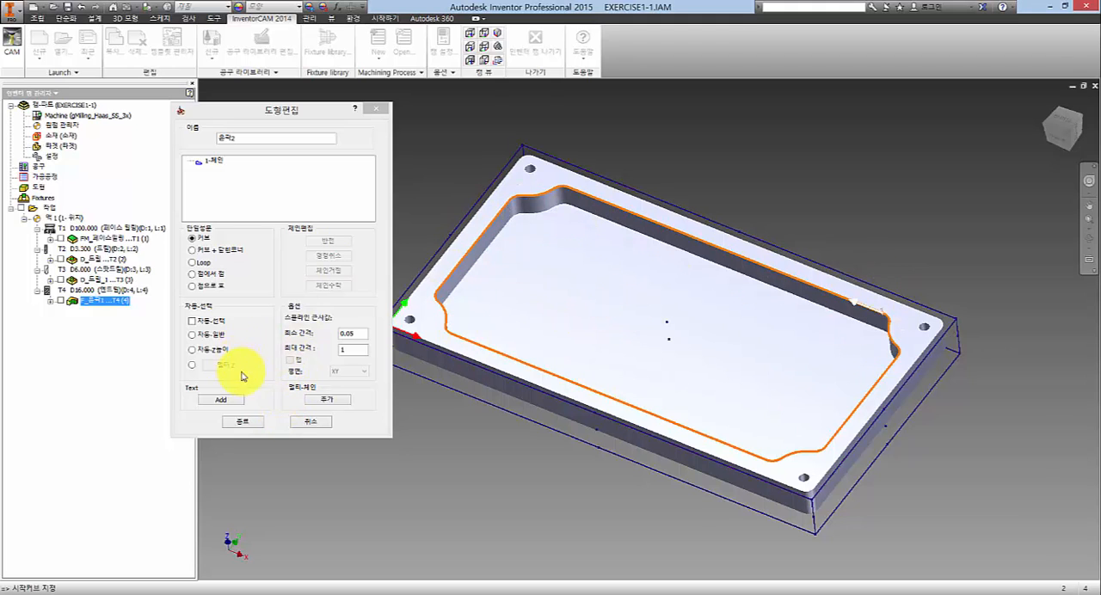
right_click(199, 161)
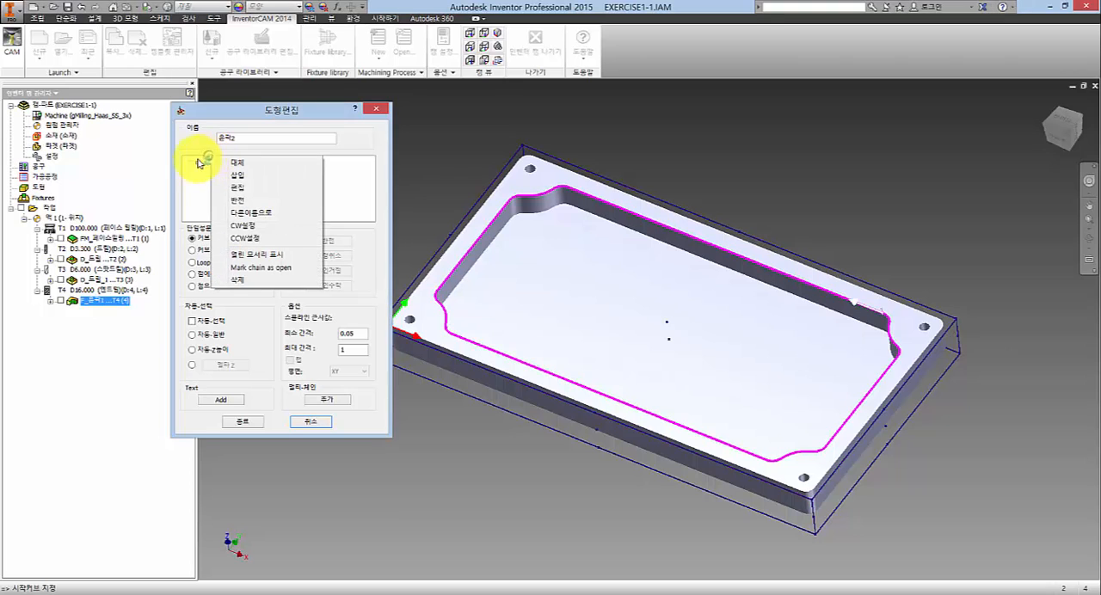
left_click(206, 176)
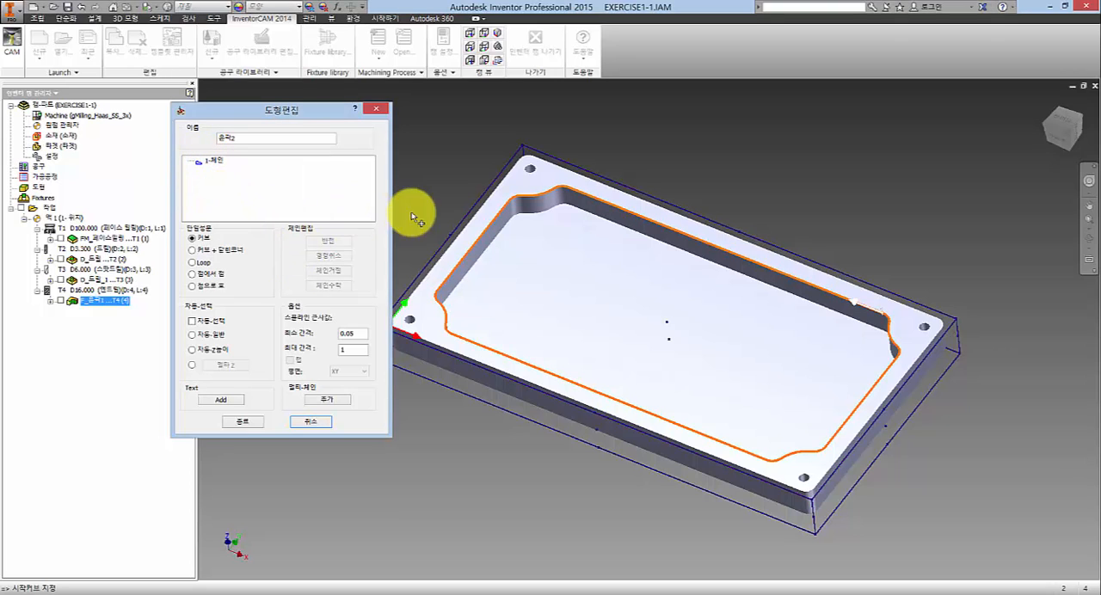
left_click(464, 162)
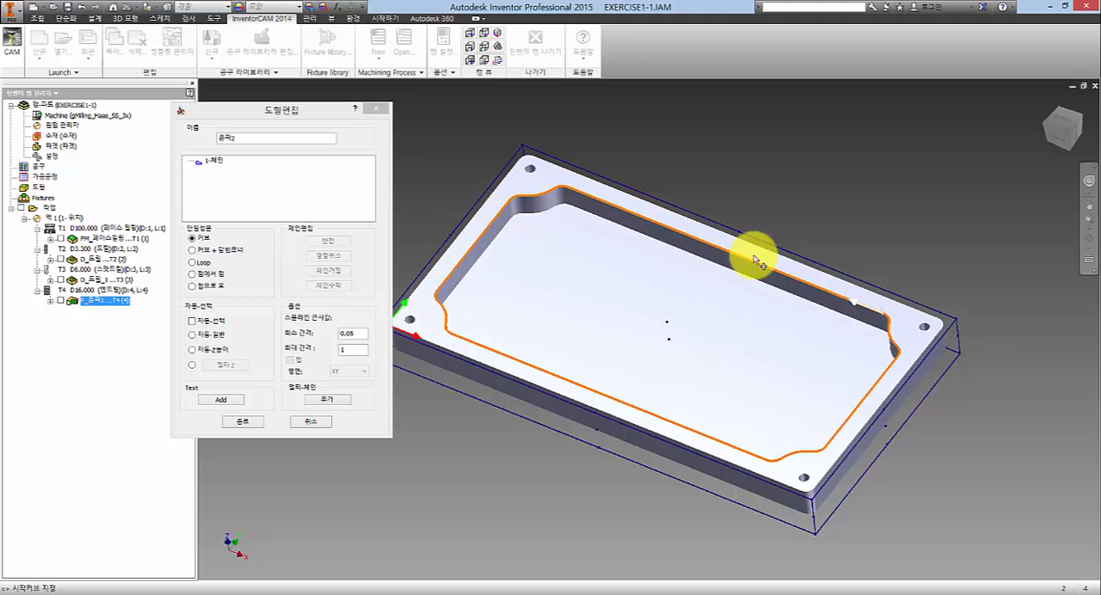
left_click(895, 370)
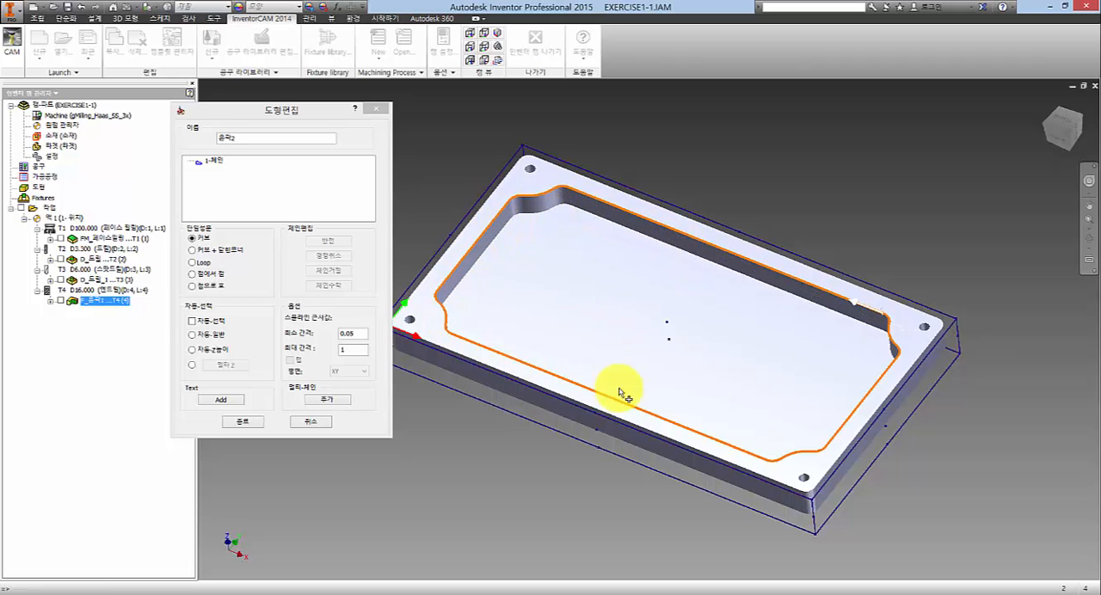
- Add a second chain to the pocket geometry from the pocket floor using multi-chain (멀티-체인) selection
left_click(325, 400)
left_click_drag(344, 170, 315, 153)
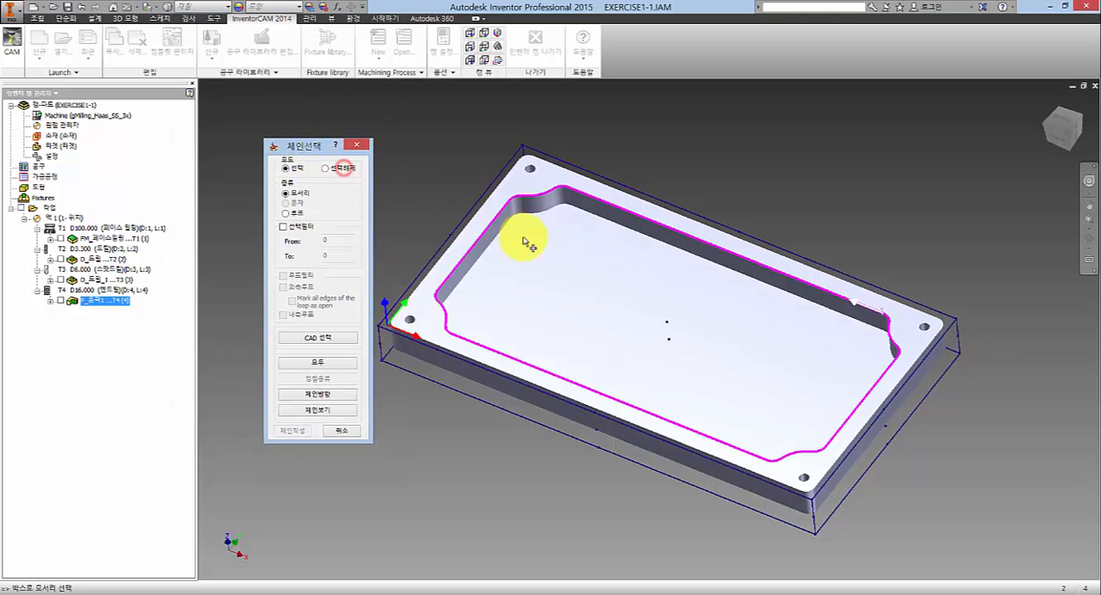
left_click(646, 295)
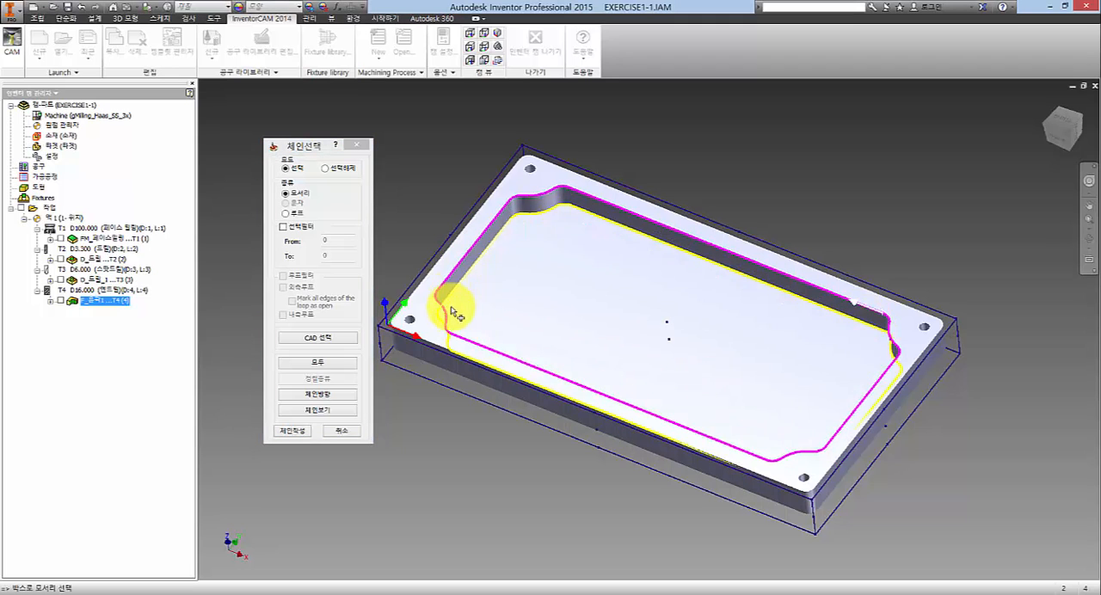
left_click(291, 431)
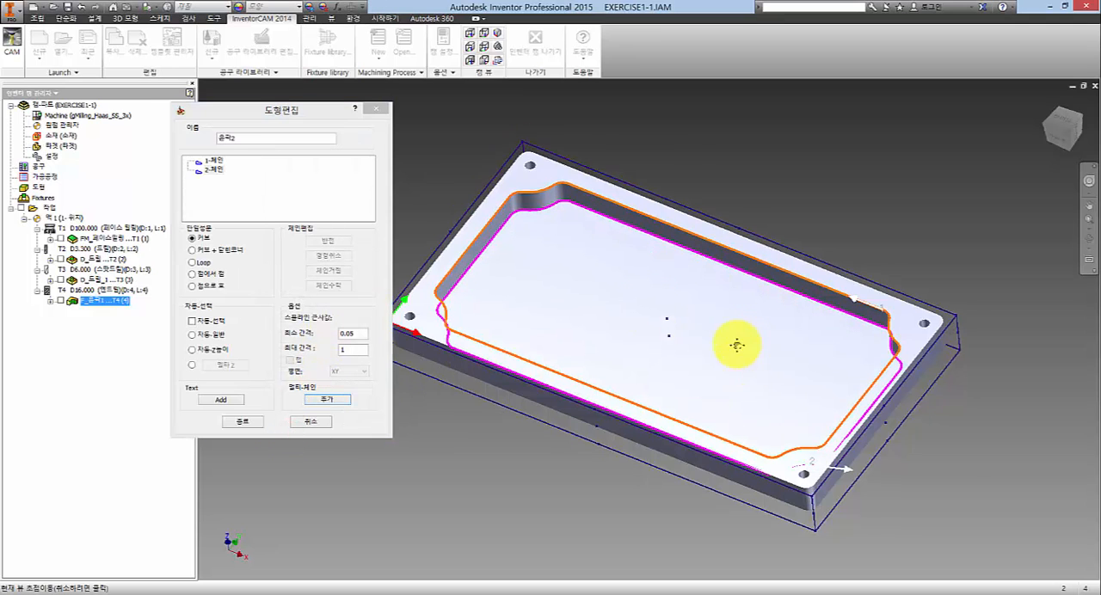
- Examine the two pocket chains and their direction arrows up close at the pocket's corner from above
mouse_move(789, 433)
middle_mouse_down()
mouse_move(800, 455)
mouse_move(783, 420)
middle_mouse_up()
middle_click_drag(741, 389, 716, 388)
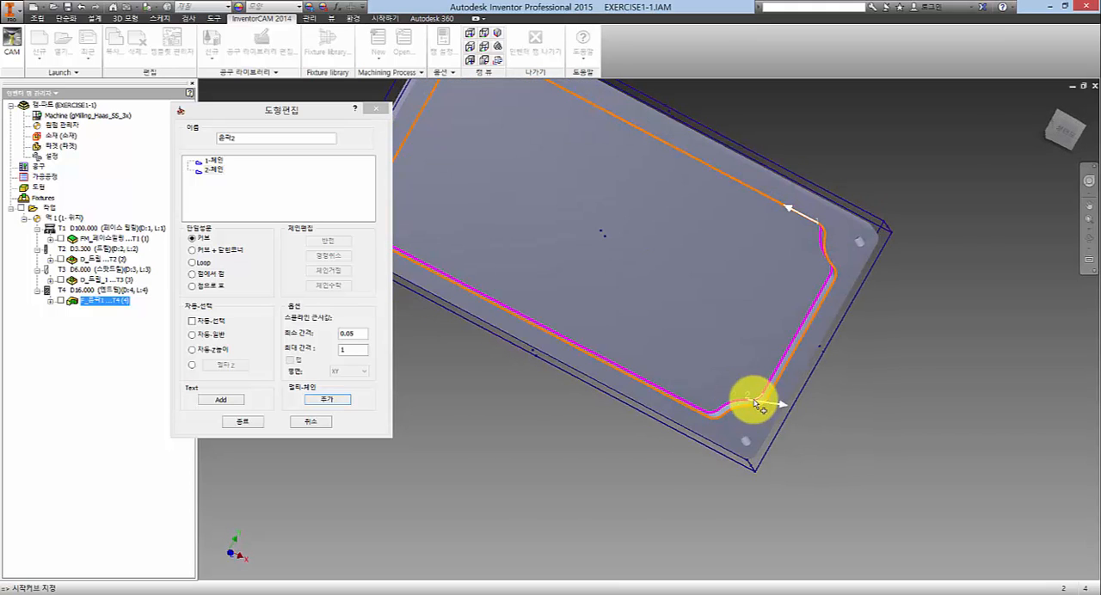
scroll(754, 407, "up", 3)
scroll(752, 404, "up", 3)
scroll(748, 395, "down", 3)
scroll(739, 392, "up", 3)
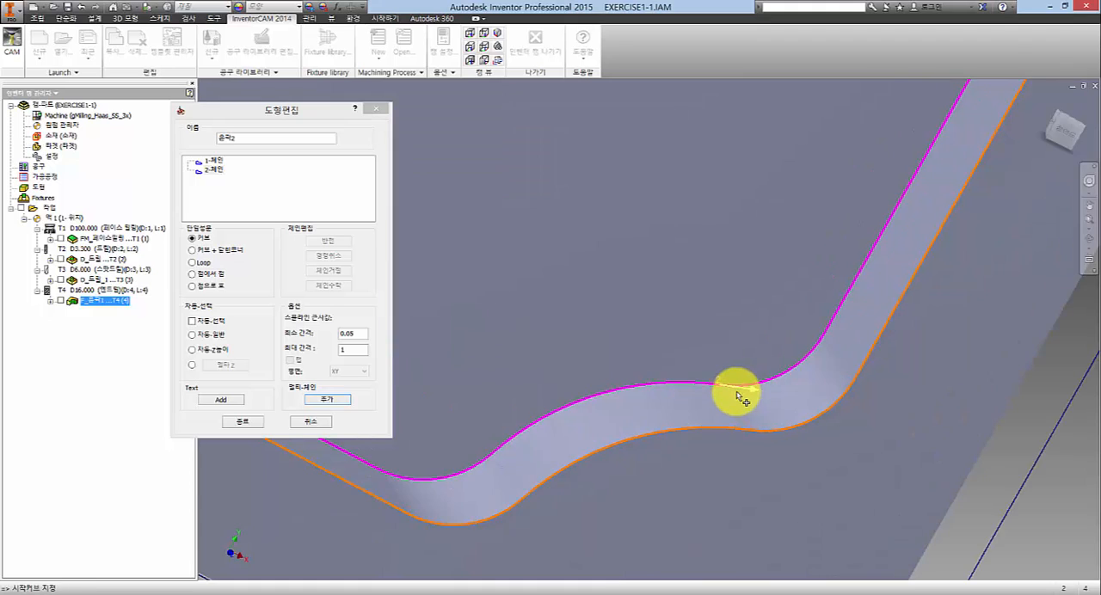
scroll(735, 390, "down", 4)
scroll(727, 357, "down", 4)
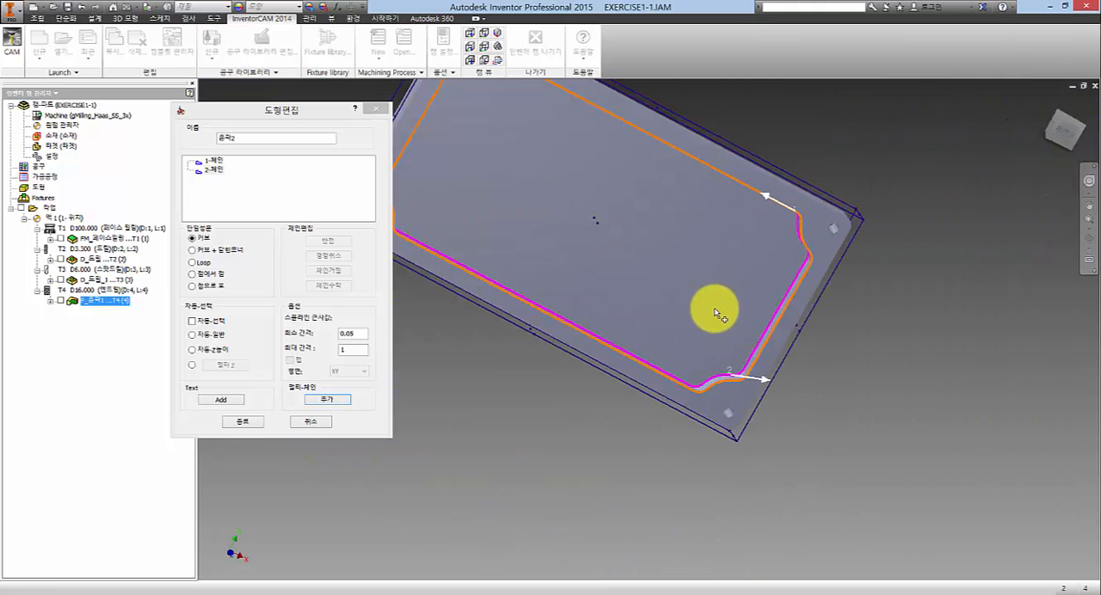
- Delete the first chain (1-체인) from the pocket geometry and accept the remaining chain around the pocket floor
scroll(715, 319, "up", 2)
scroll(723, 344, "down", 4)
scroll(720, 337, "up", 3)
scroll(720, 336, "down", 3)
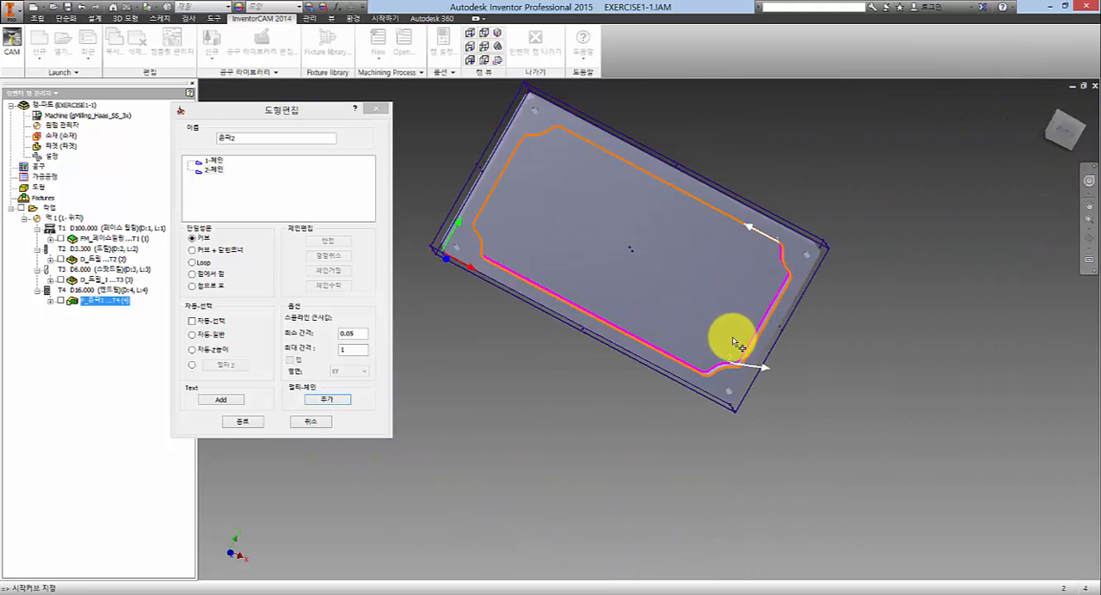
middle_click_drag(617, 327, 636, 351)
middle_click_drag(682, 301, 694, 333)
middle_click_drag(680, 298, 667, 270, "shift")
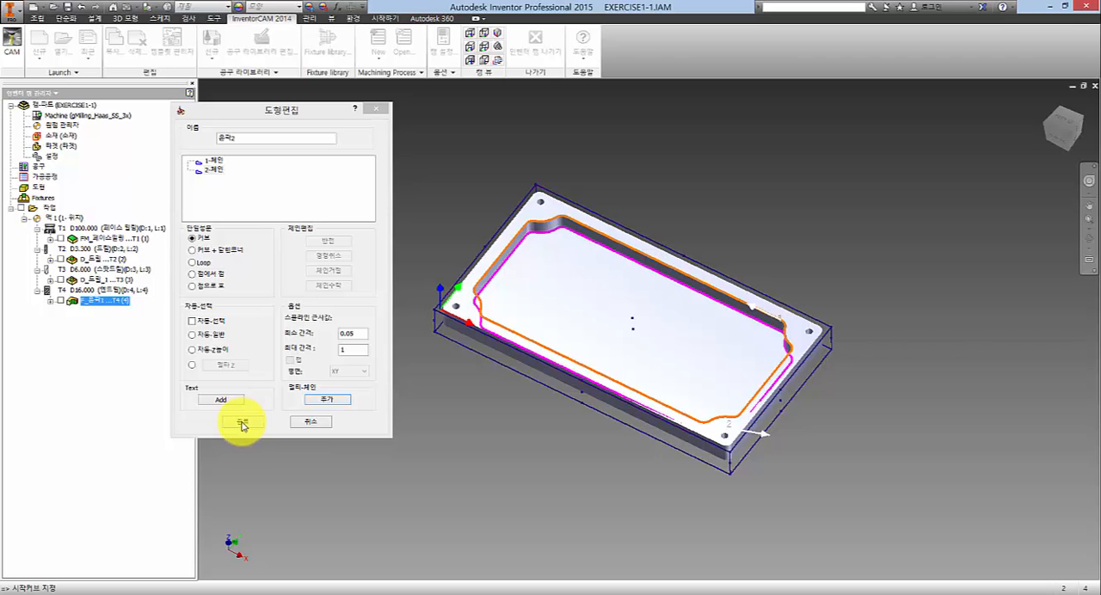
right_click(215, 163)
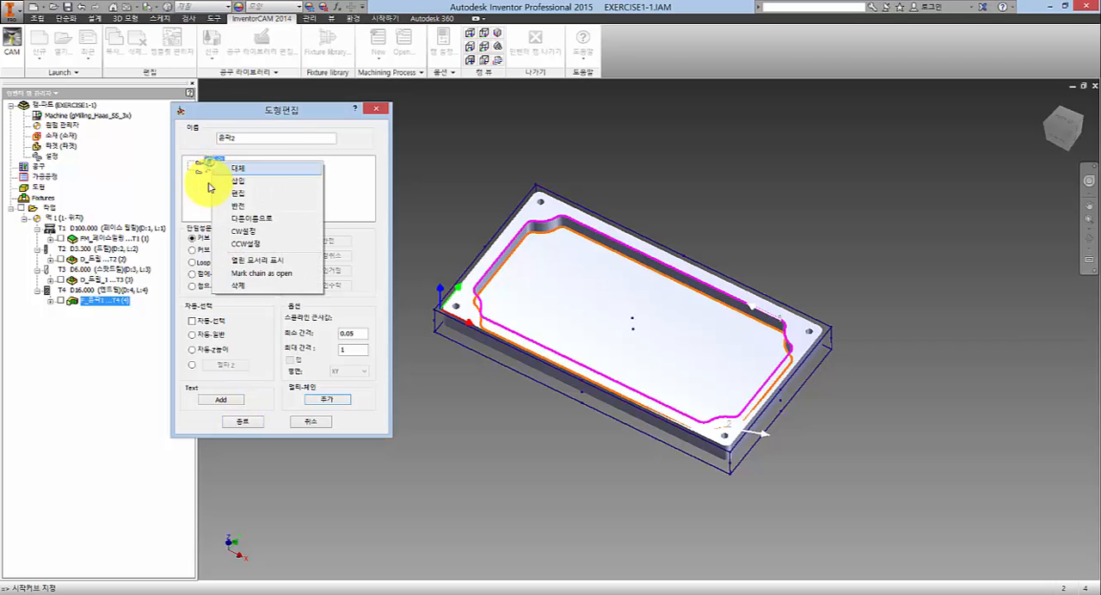
left_click(241, 290)
left_click(422, 153)
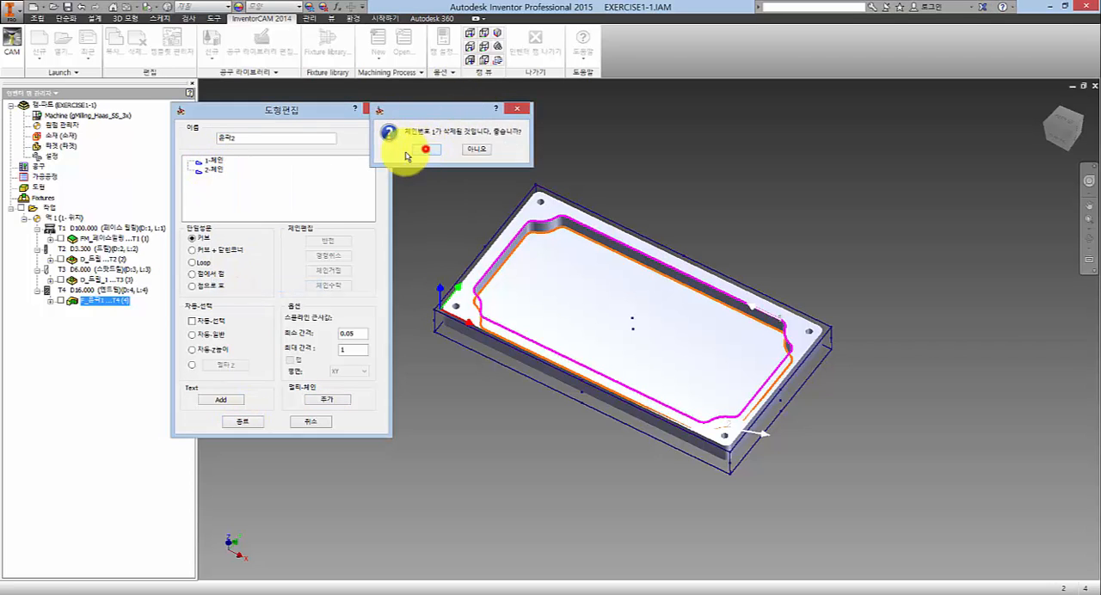
left_click(266, 181)
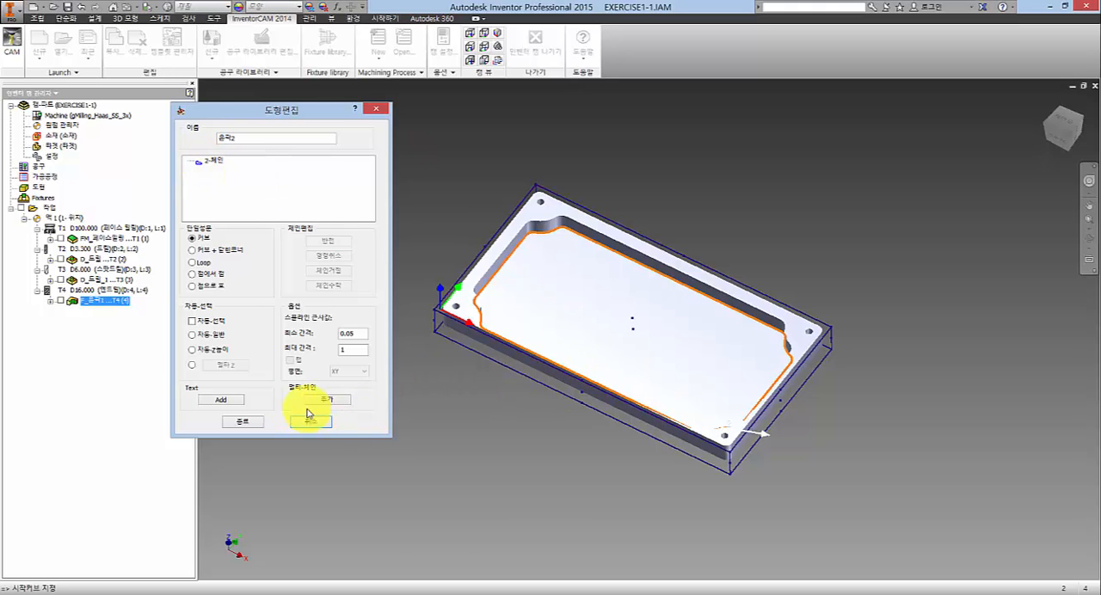
left_click(244, 422)
- Assign tool 4, the 16 mm end mill (엔드밀), to the pocket operation
left_click(200, 123)
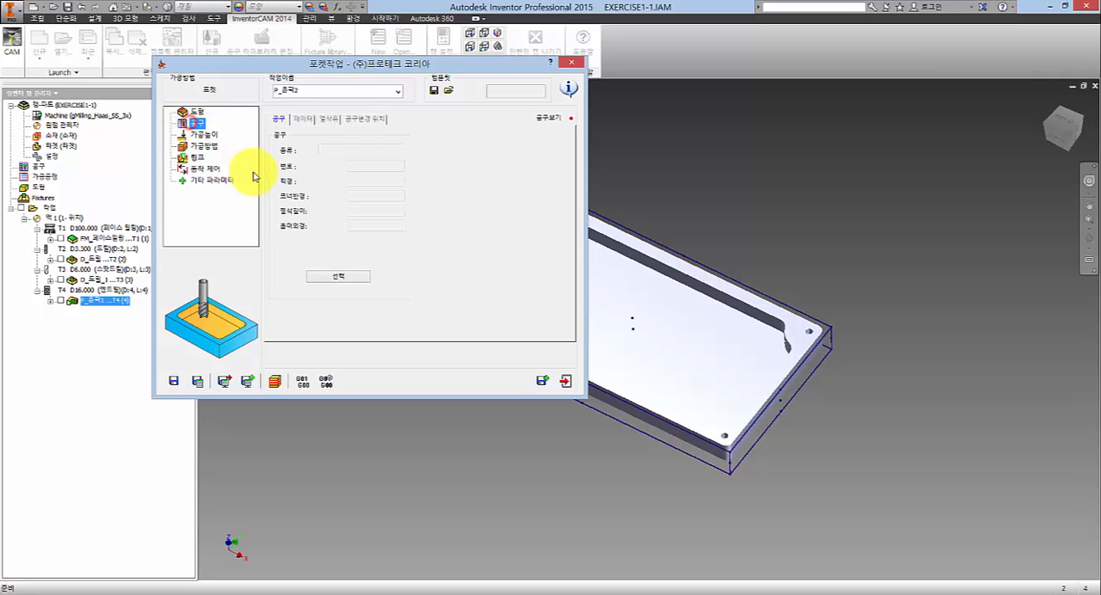
left_click(344, 278)
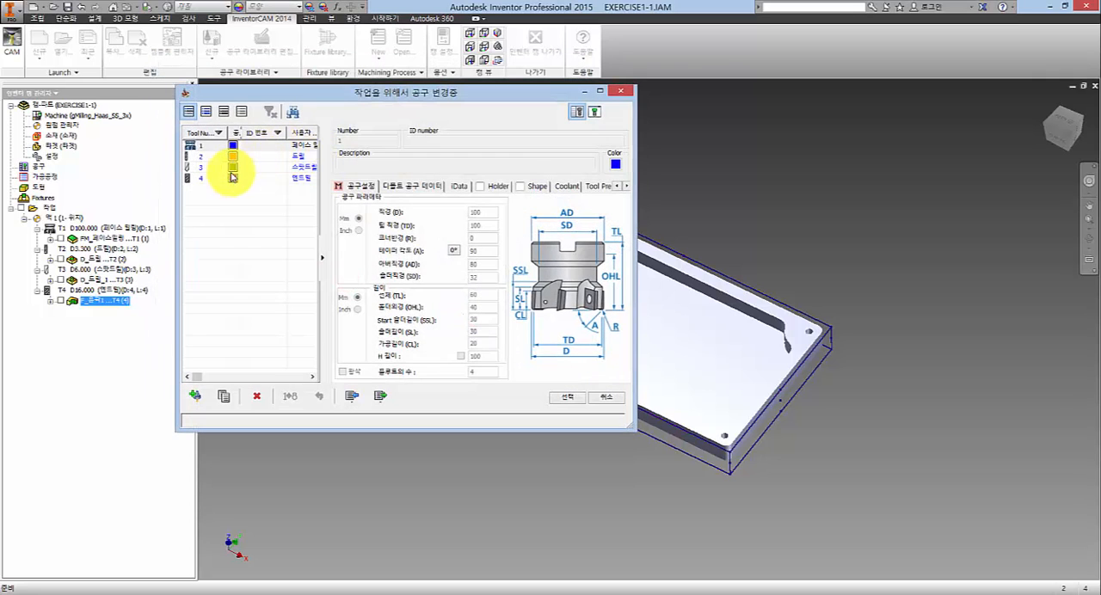
left_click(228, 178)
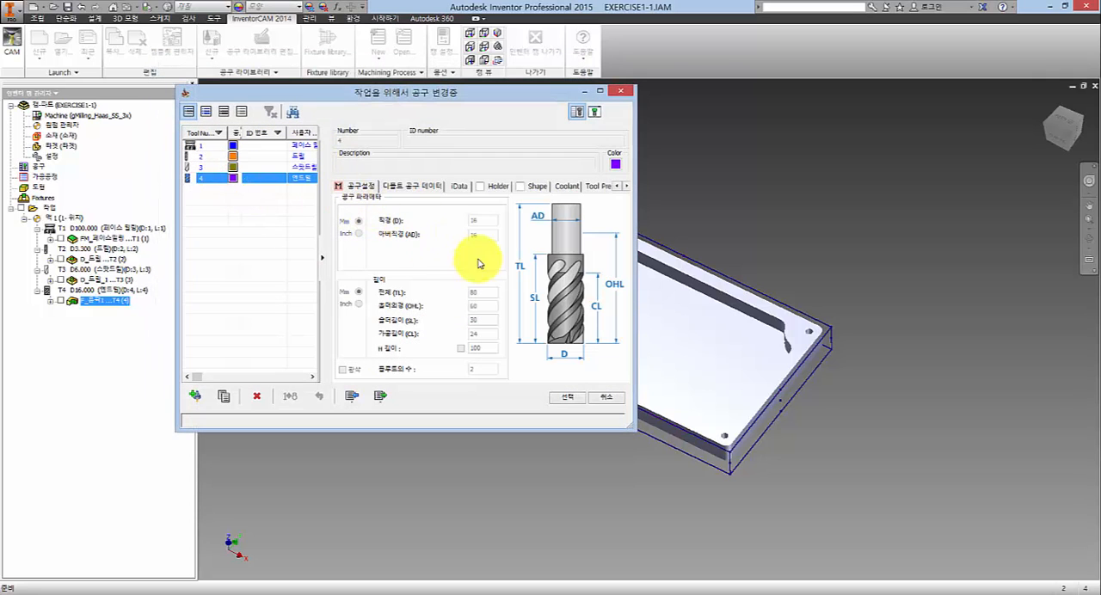
double_click(228, 179)
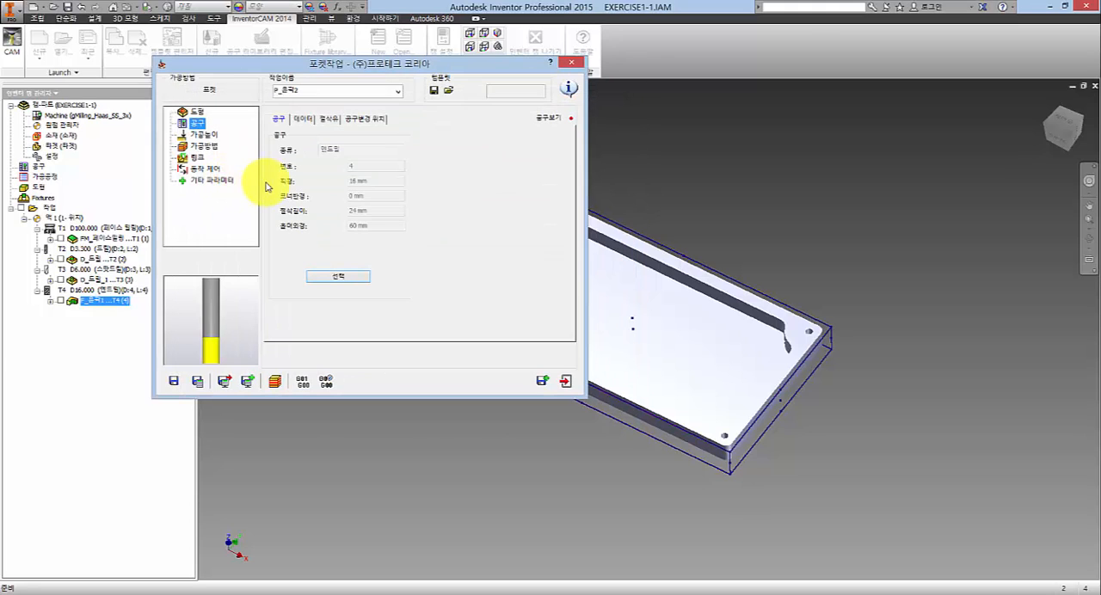
- Define the pocket depth (포켓깊이) in the machining levels by picking the pocket's floor face on the model
left_click(203, 135)
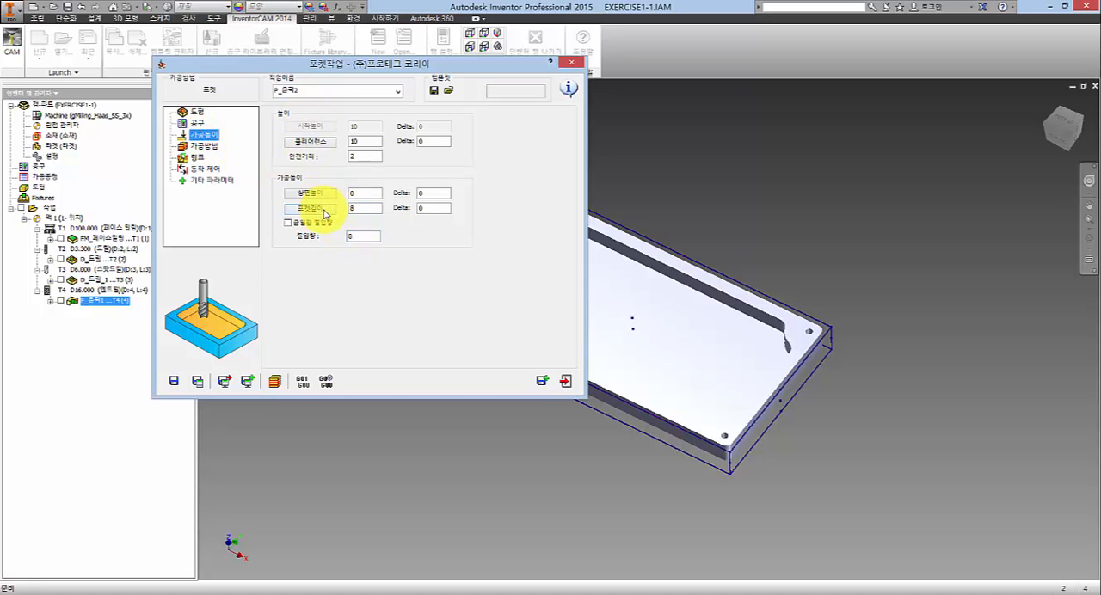
left_click(326, 210)
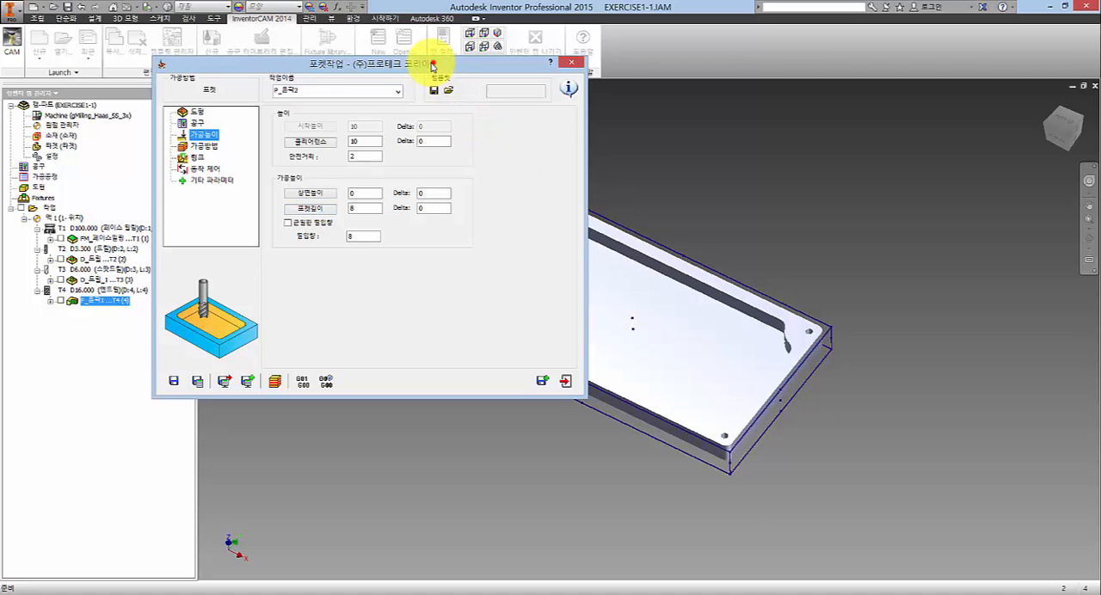
left_click_drag(434, 62, 359, 72)
left_click(706, 218)
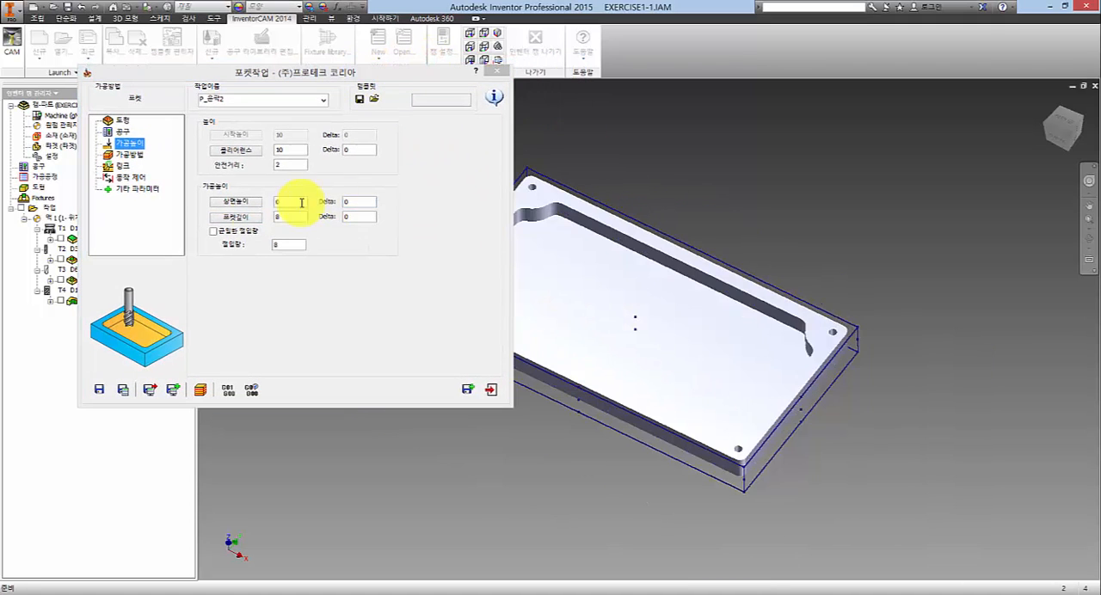
left_click(248, 217)
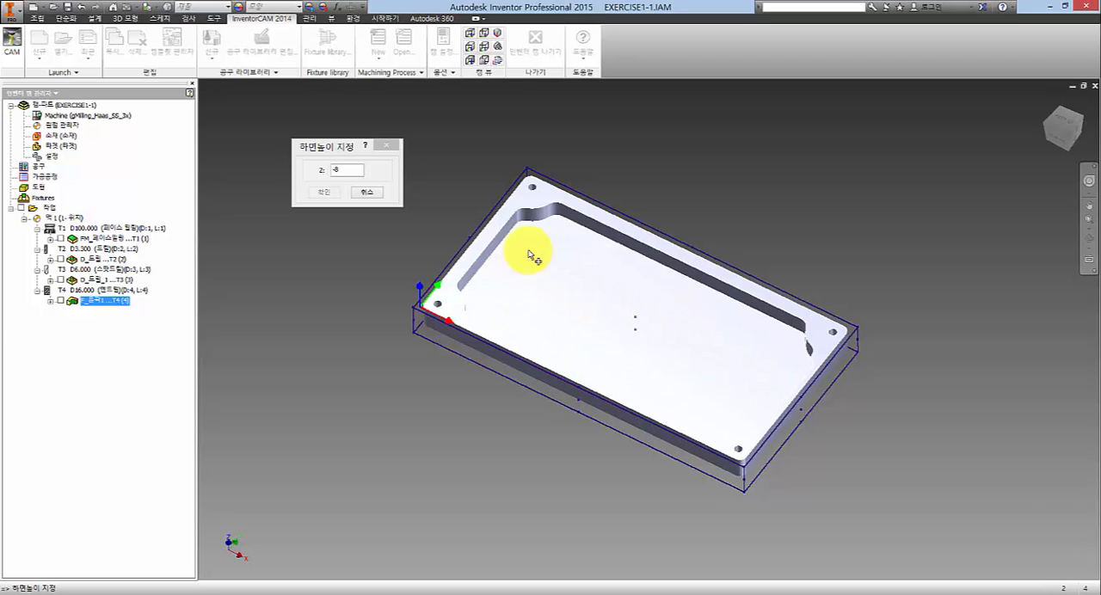
left_click(581, 282)
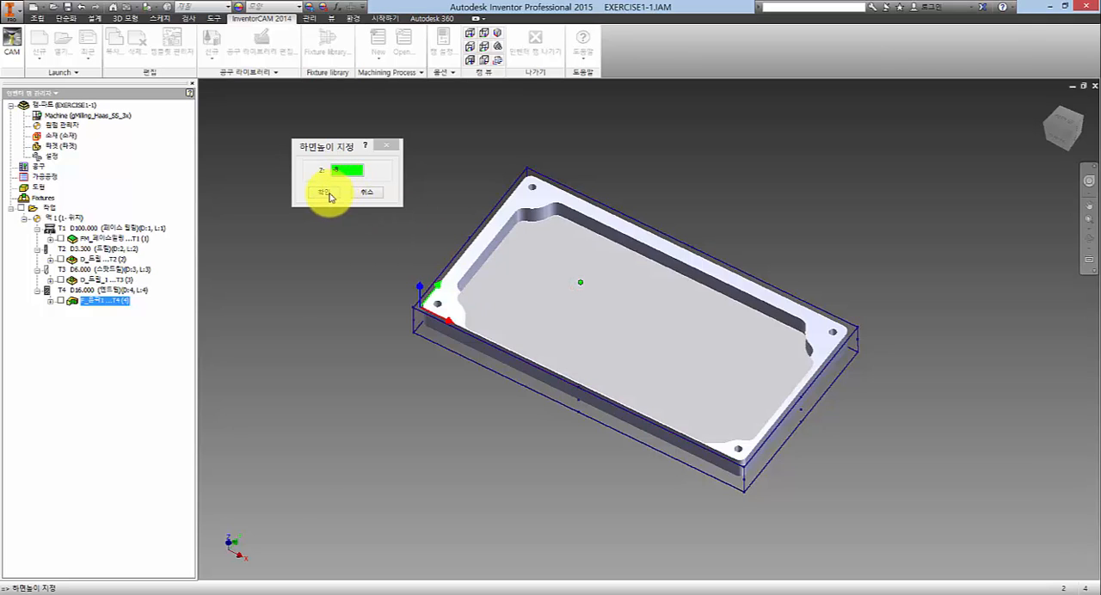
left_click(335, 192)
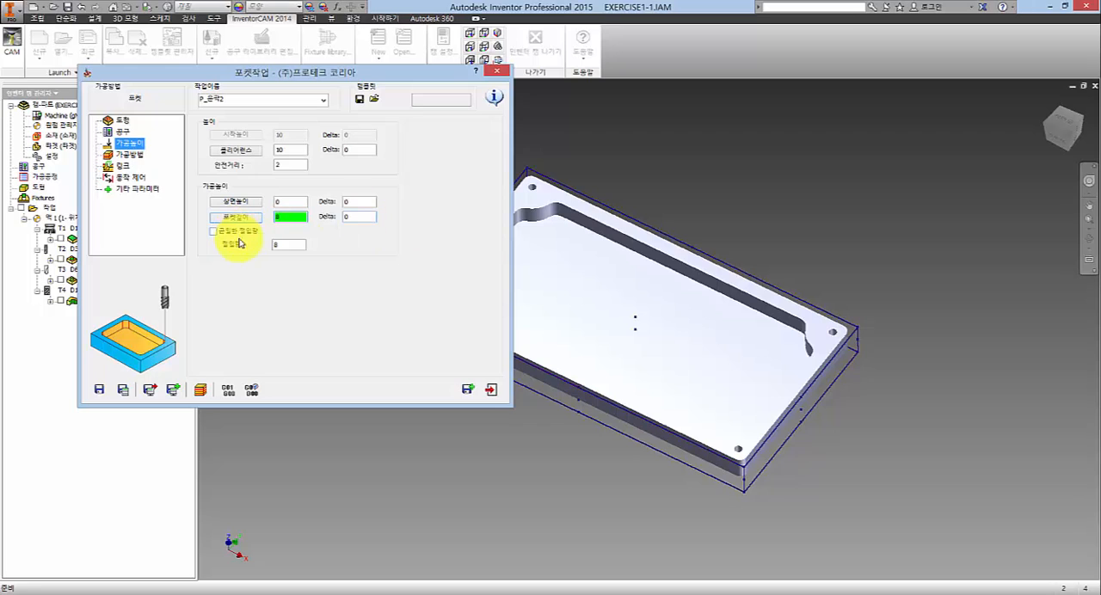
- Try the equal step-down option (균일한 절입량) with a maximum step-down of 3
left_click(290, 245)
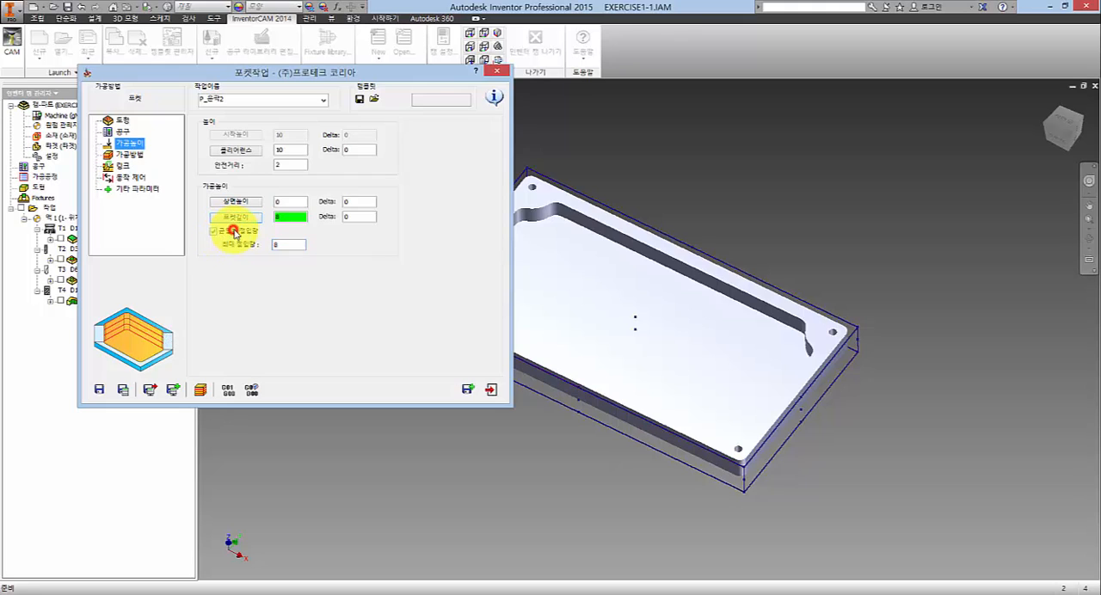
left_click(230, 233)
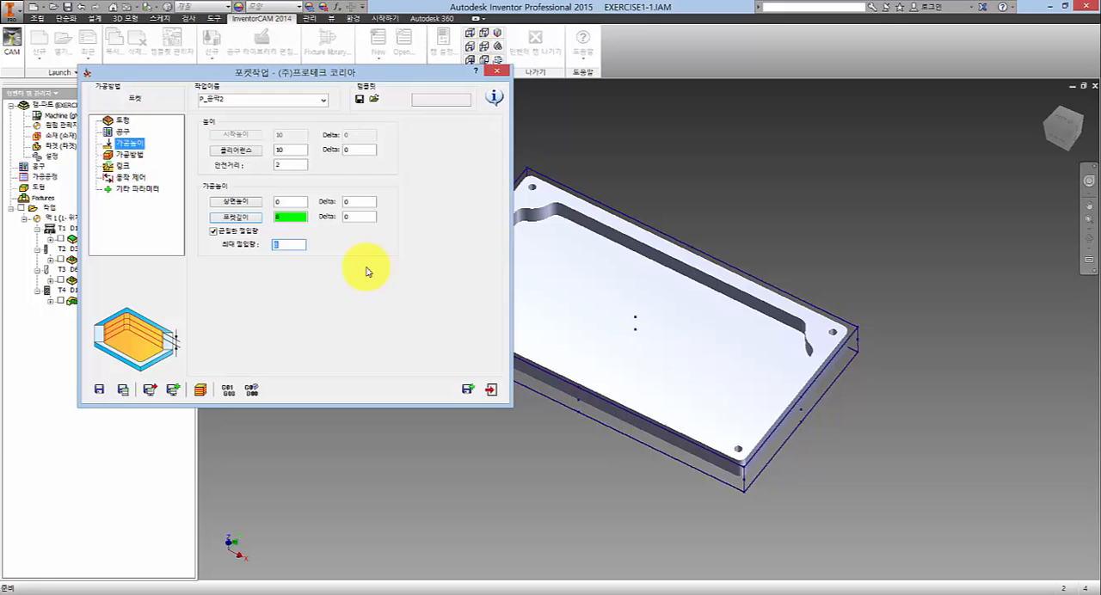
left_click(291, 244)
left_click_drag(379, 211, 499, 212)
left_click_drag(379, 242, 486, 249)
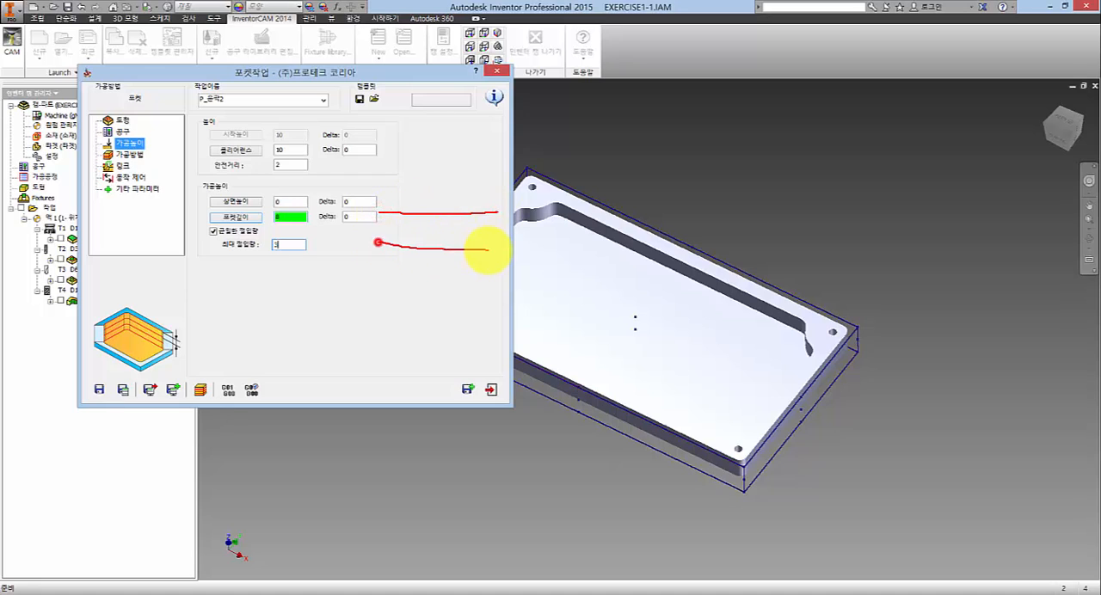
left_click_drag(382, 277, 489, 288)
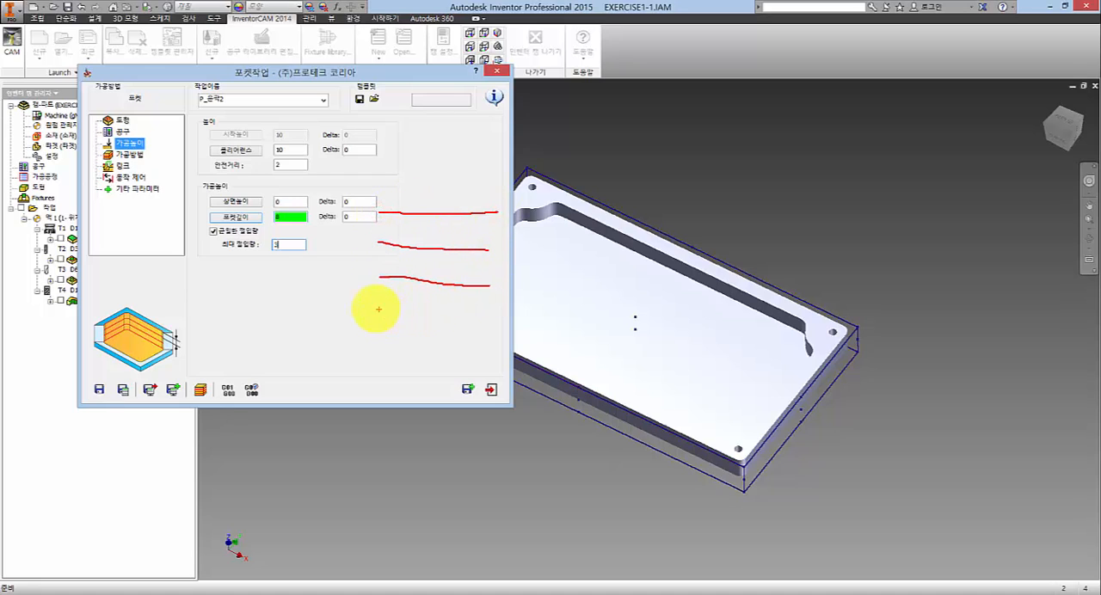
left_click_drag(371, 292, 499, 301)
mouse_move(411, 275)
left_mouse_down()
mouse_move(401, 290)
mouse_move(439, 287)
left_mouse_up()
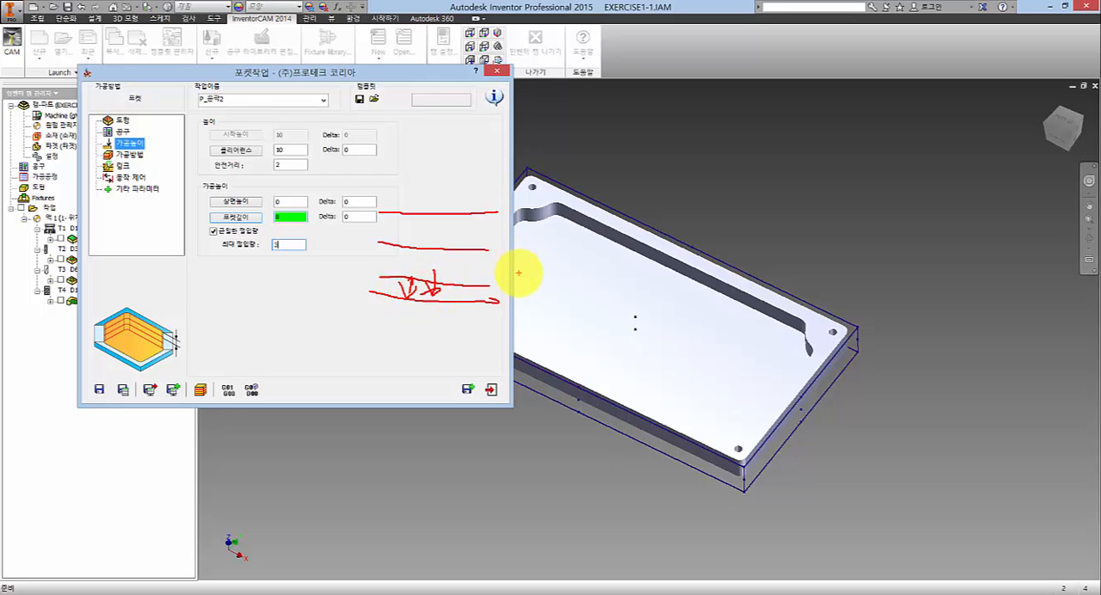
key("Escape")
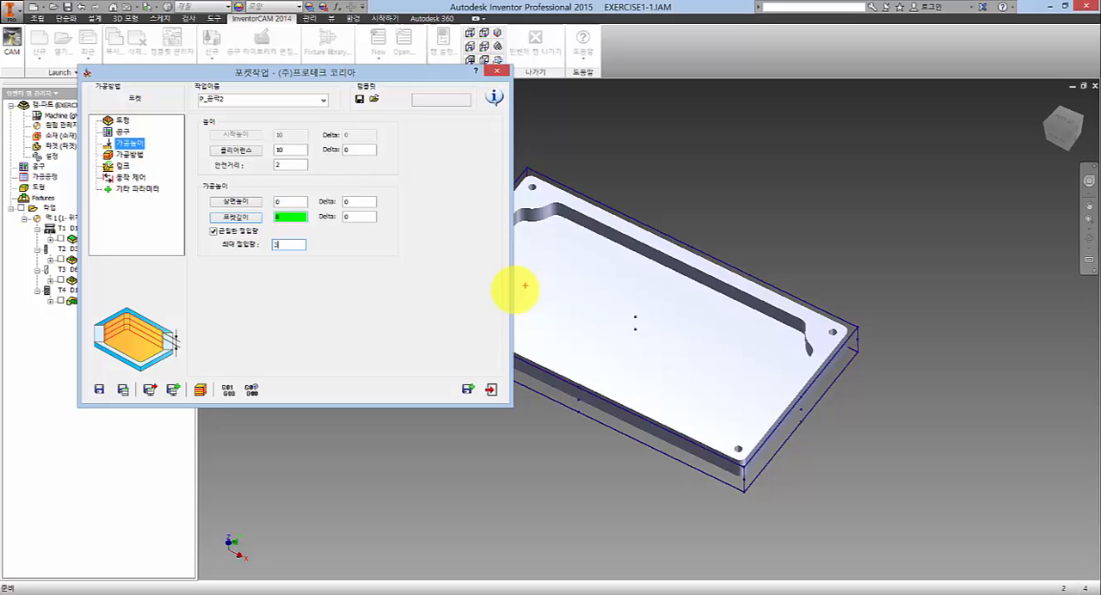
- Turn off equal step-down (균일한 절입량) and set the pocket's step-down (절입량) to 8
left_click(237, 233)
left_click(285, 242)
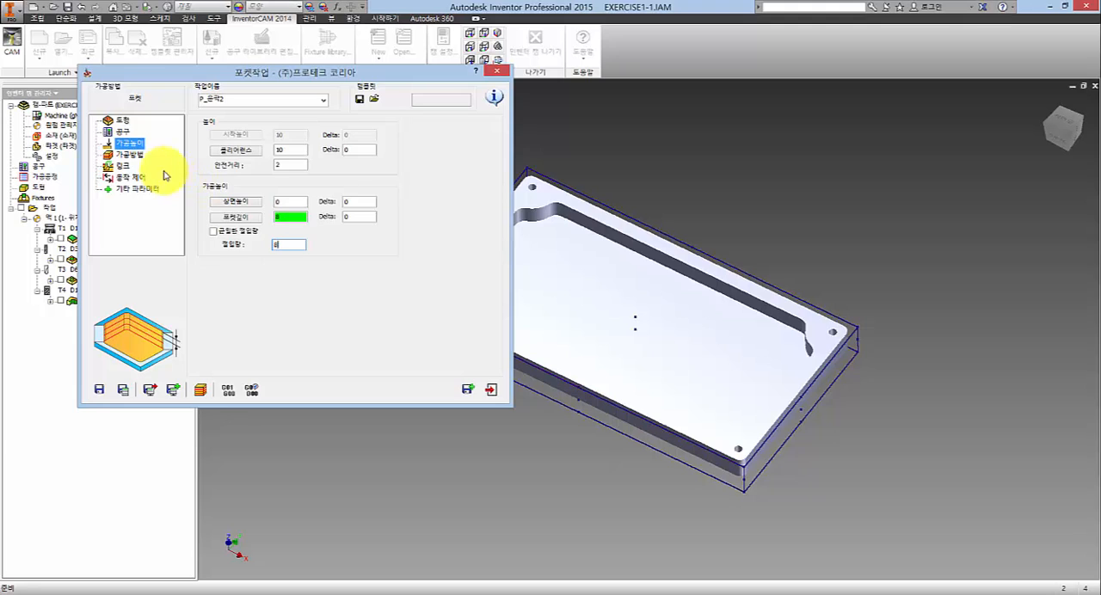
- Try the hatch (해칭) and plunge (플런지 패턴) strategies for the pocket's machining method (가공방법)
left_click(131, 154)
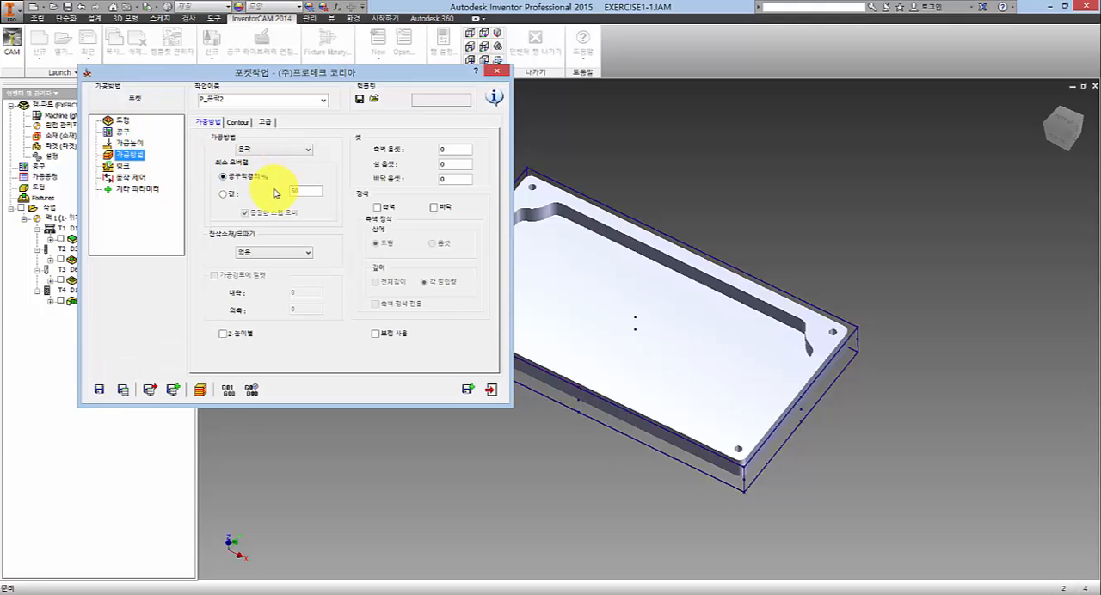
left_click(292, 152)
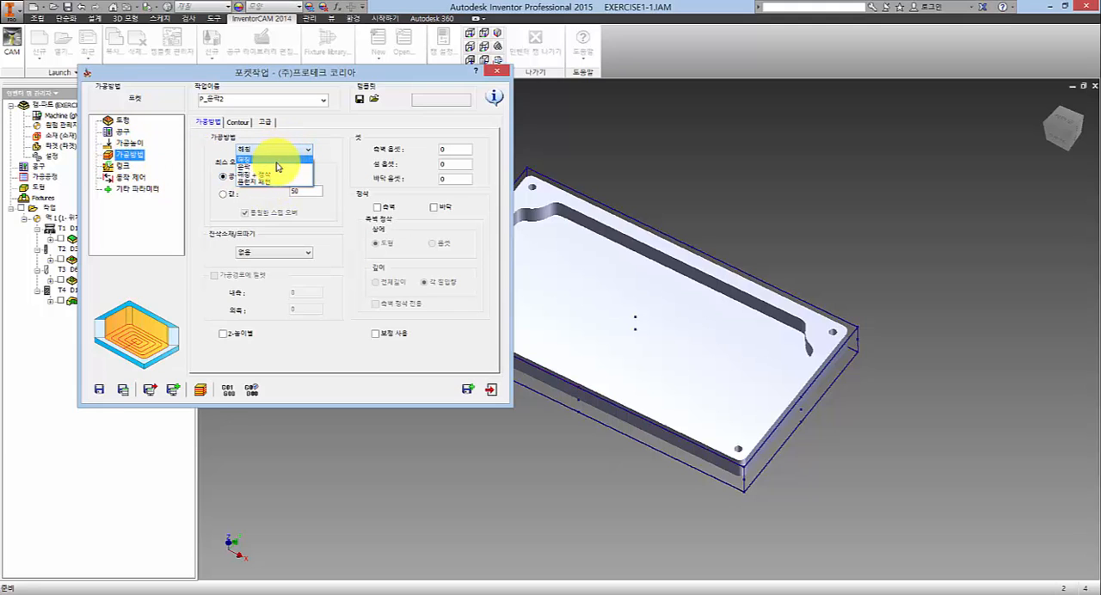
left_click(280, 169)
left_click(207, 122)
left_click(275, 150)
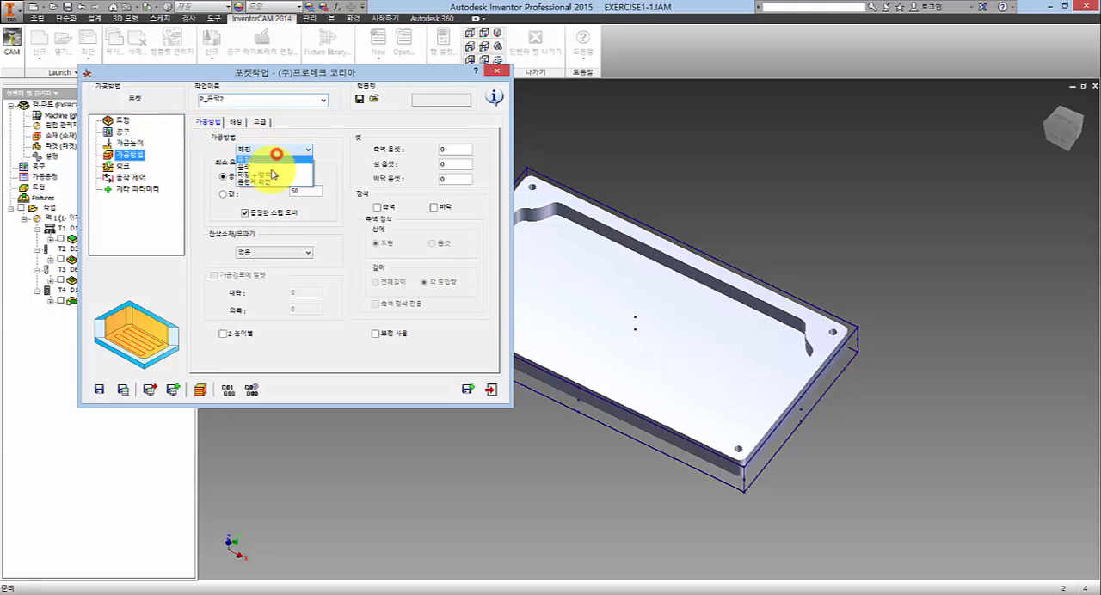
left_click(272, 179)
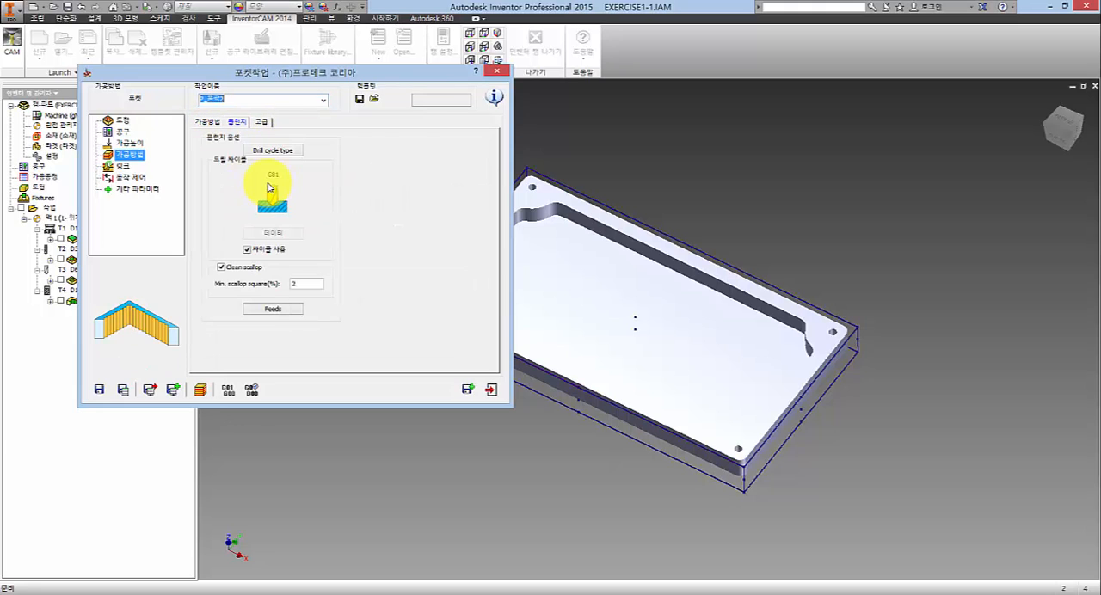
- Set the pocket's machining method (가공방법) to contour (윤곽) and open its contour parameters
left_click(215, 123)
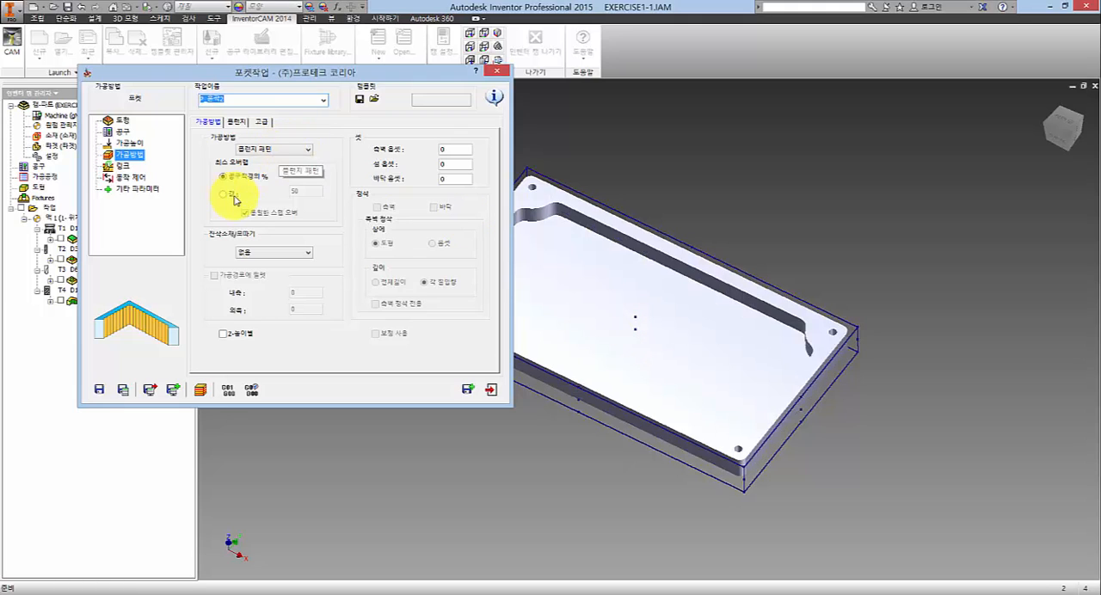
left_click(284, 152)
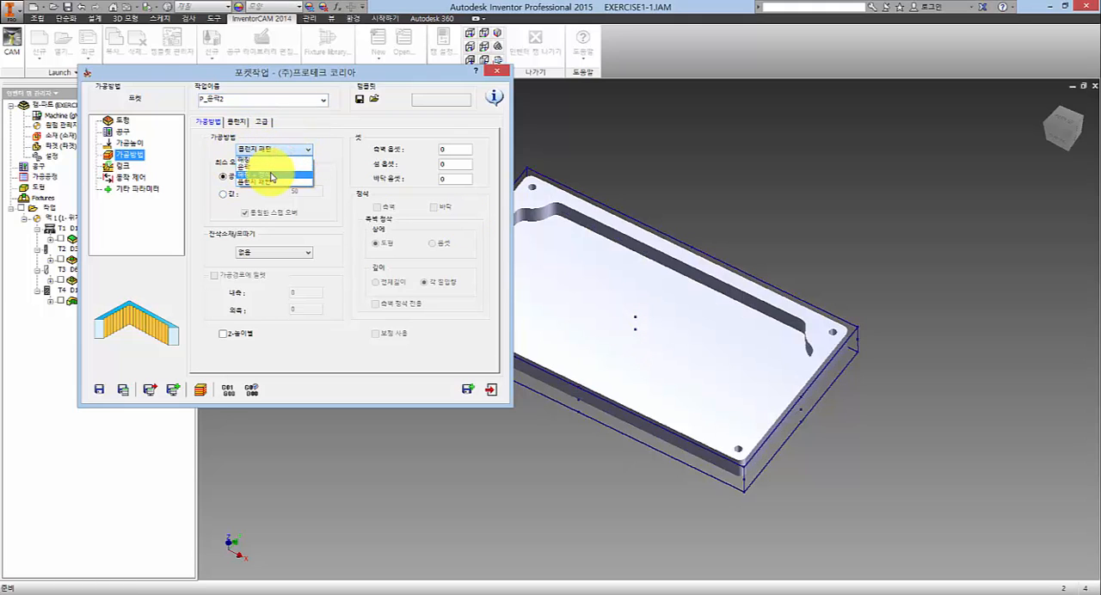
left_click(272, 175)
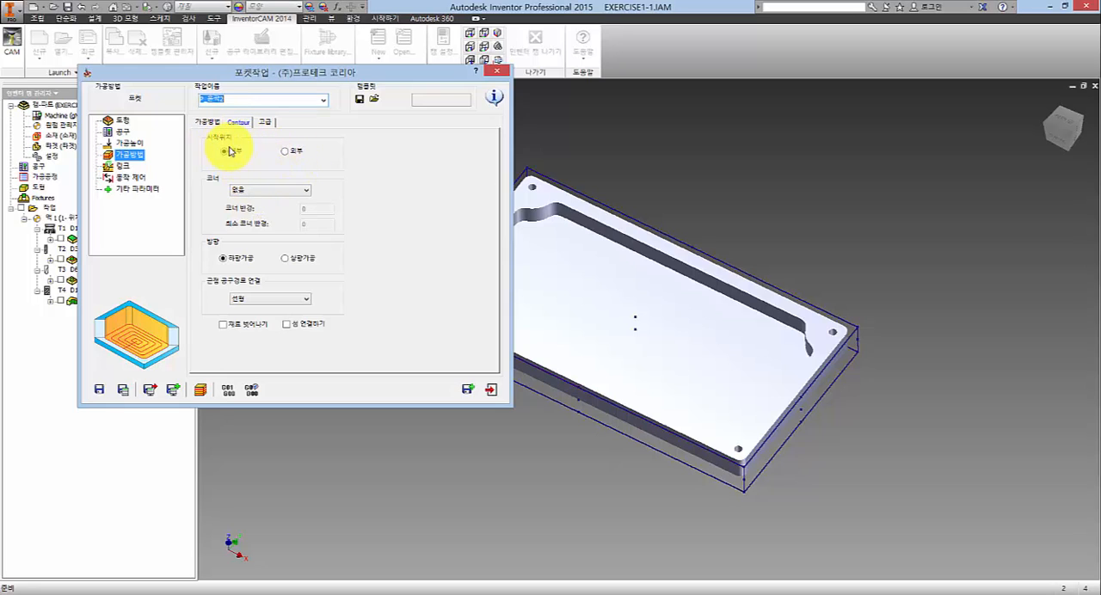
- Set the pocket's contour corner type (코너) to fillet (필렛)
left_click(269, 190)
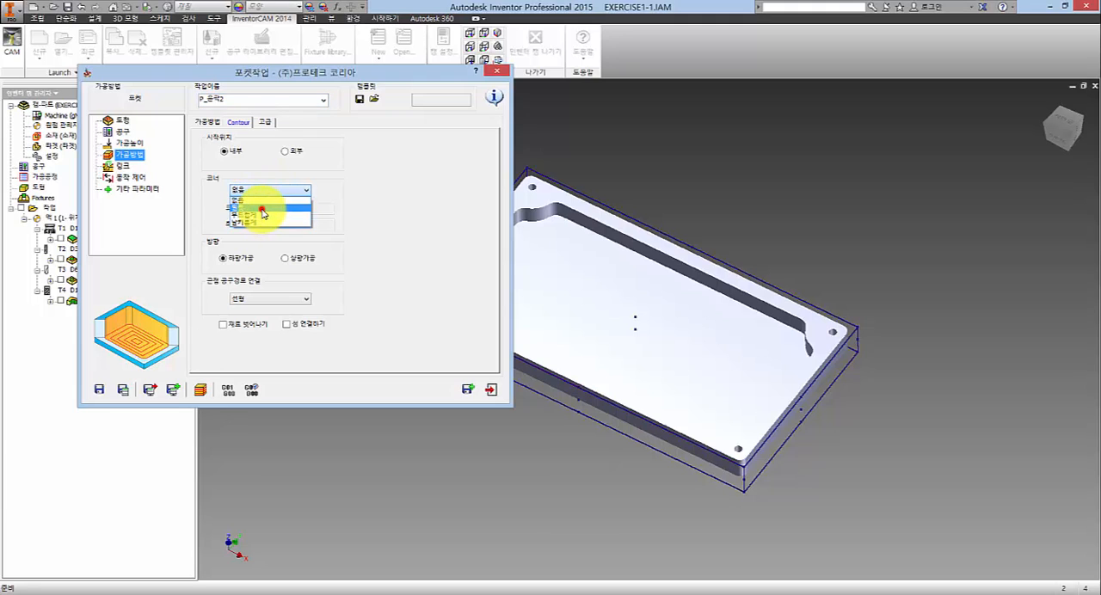
left_click(263, 209)
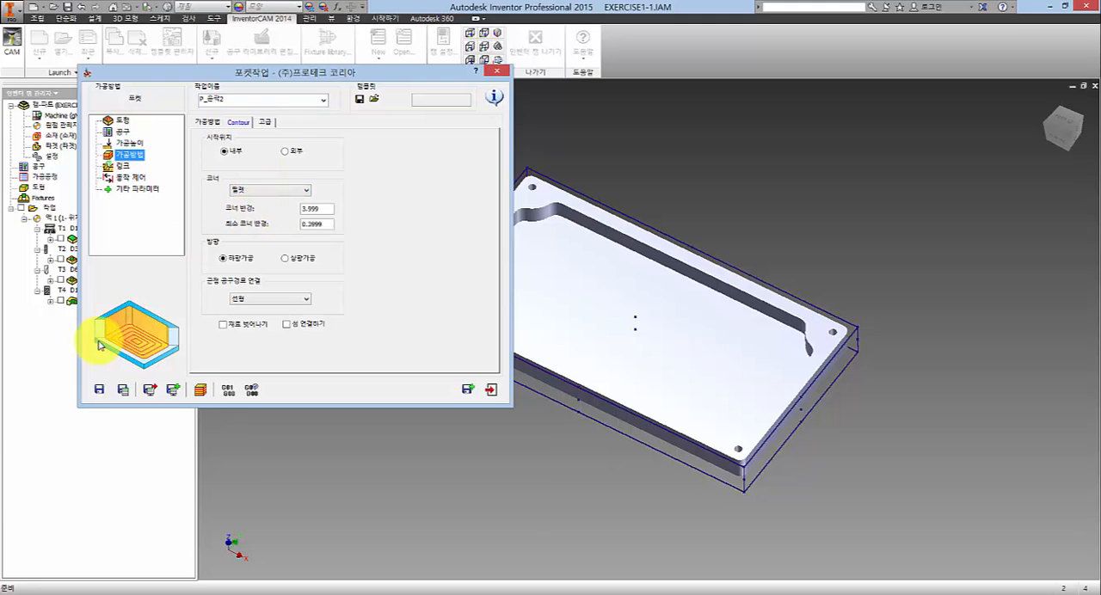
left_click(327, 206)
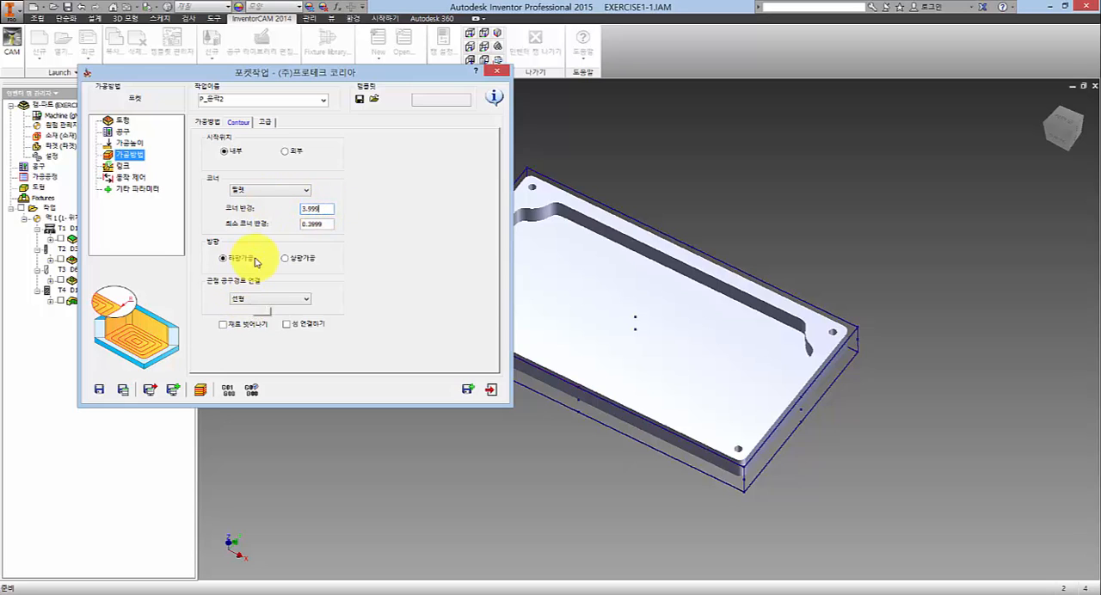
- Try the smooth (부드럽게) and sharp (날카롭게) corner types for the pocket contour, and return to fillet (필렛)
left_click(276, 192)
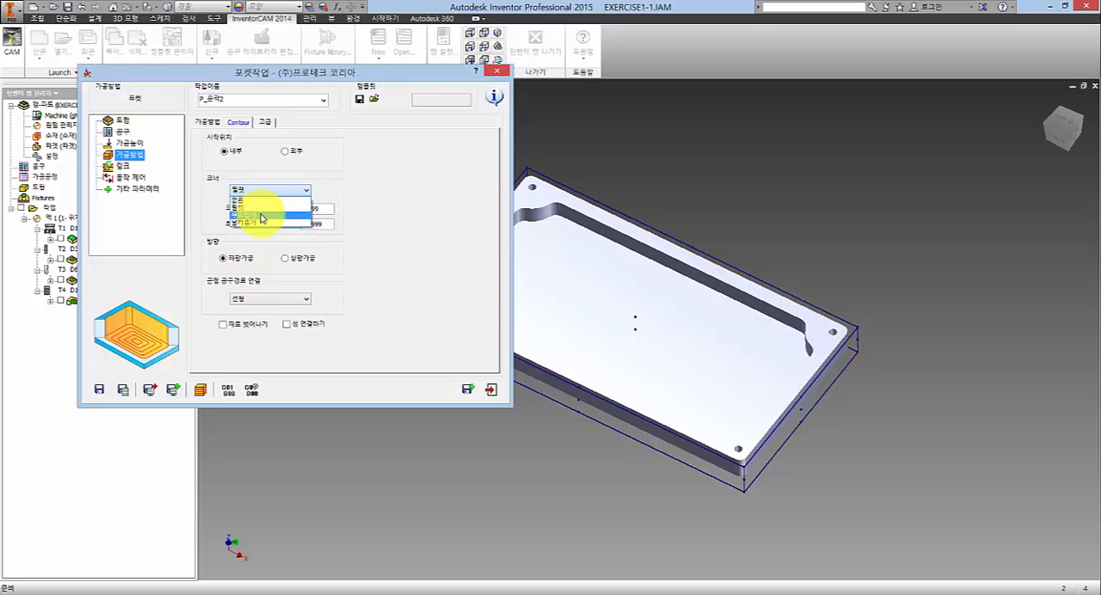
left_click(253, 221)
left_click(266, 190)
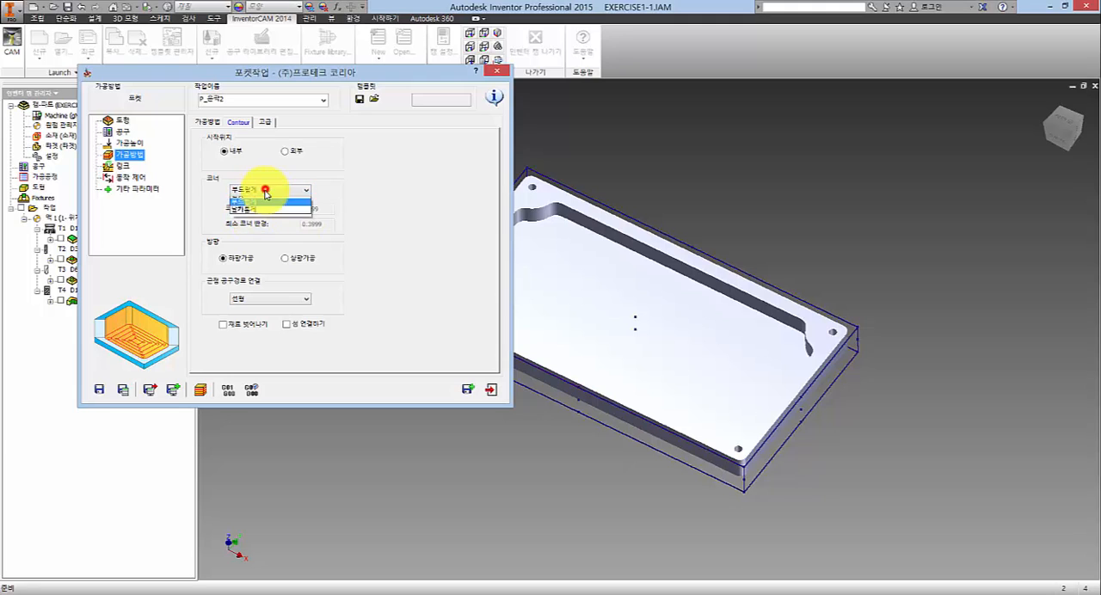
left_click(254, 222)
left_click(269, 190)
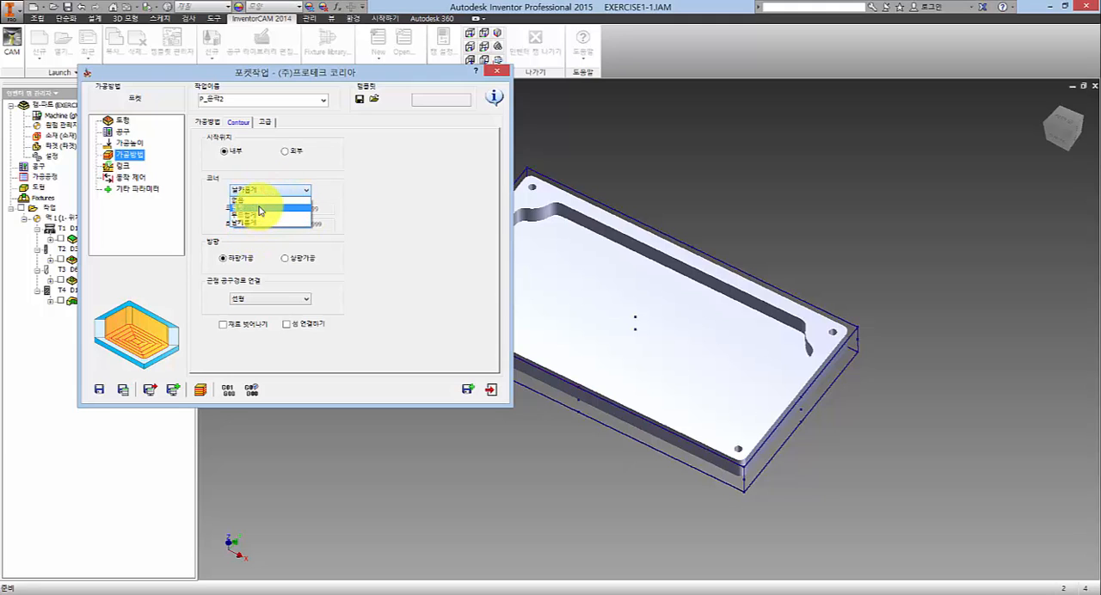
left_click(266, 215)
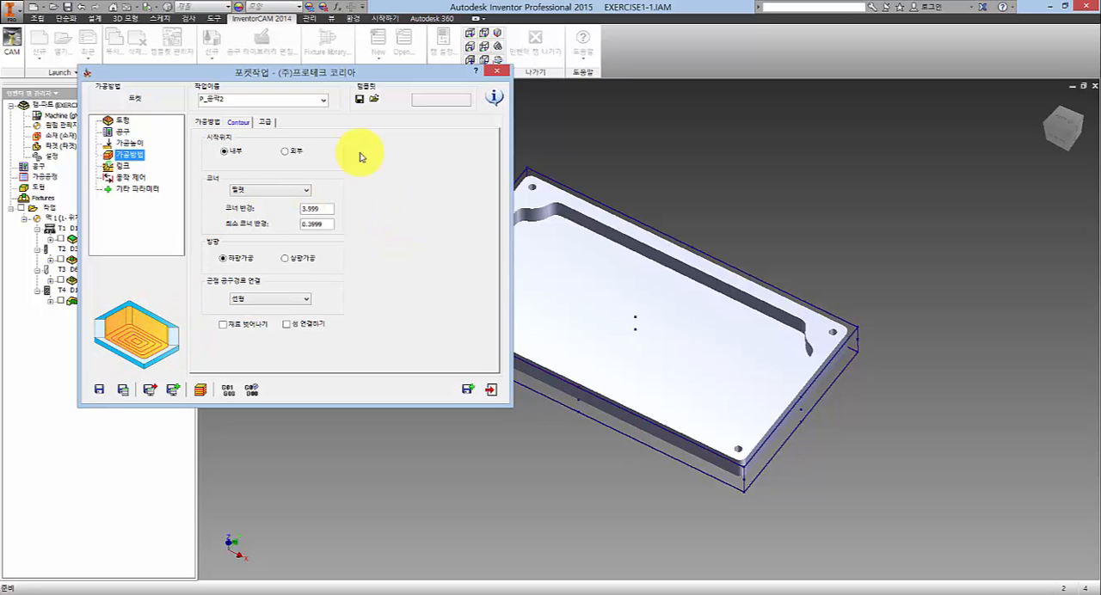
left_click_drag(338, 76, 679, 80)
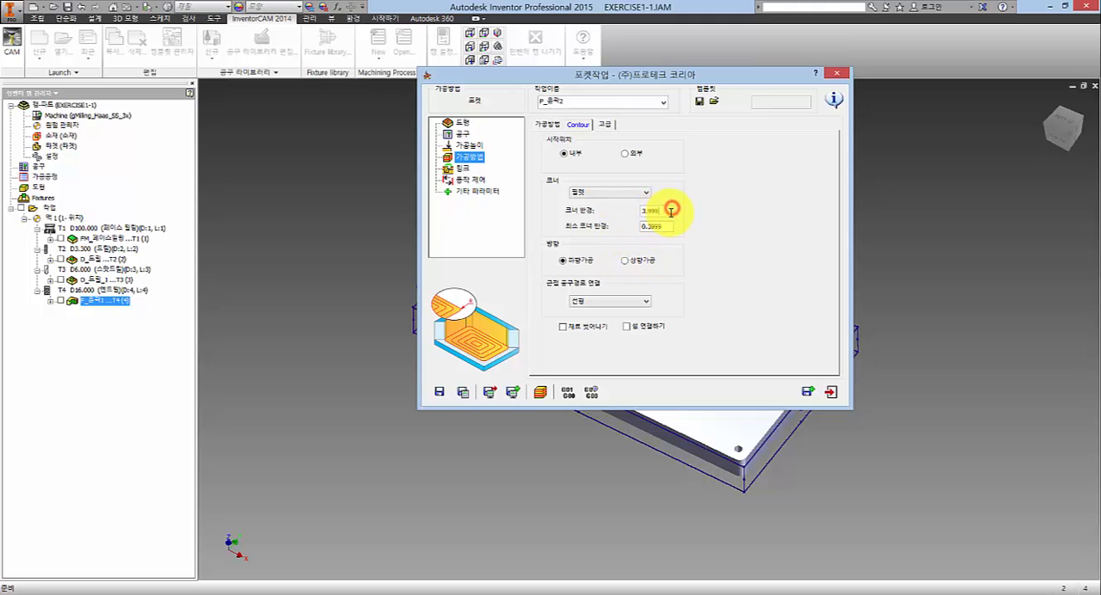
double_click(663, 211)
double_click(664, 226)
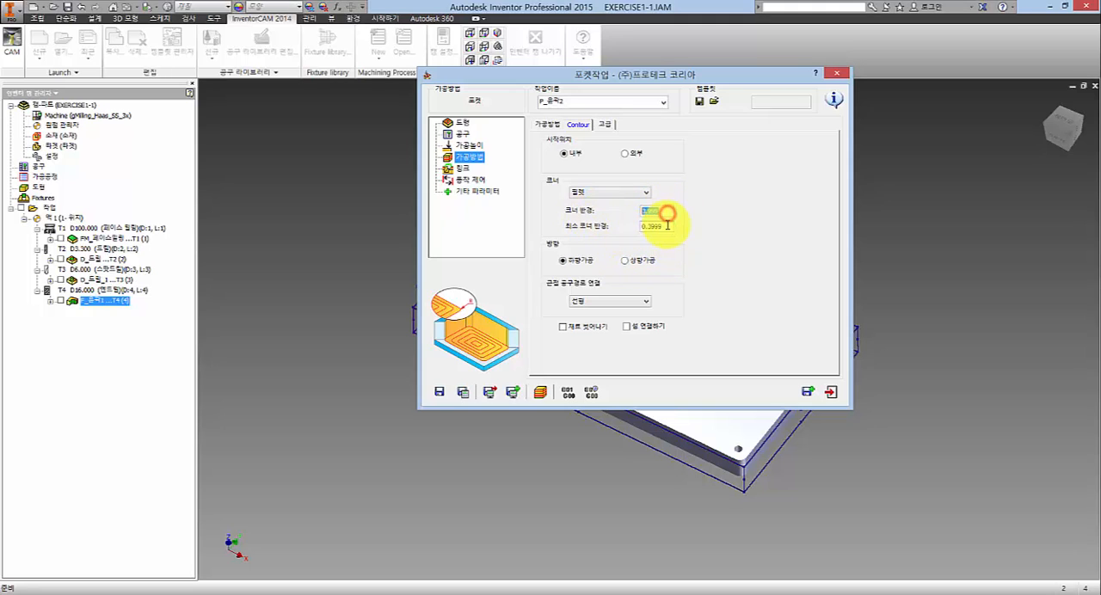
left_click(702, 276)
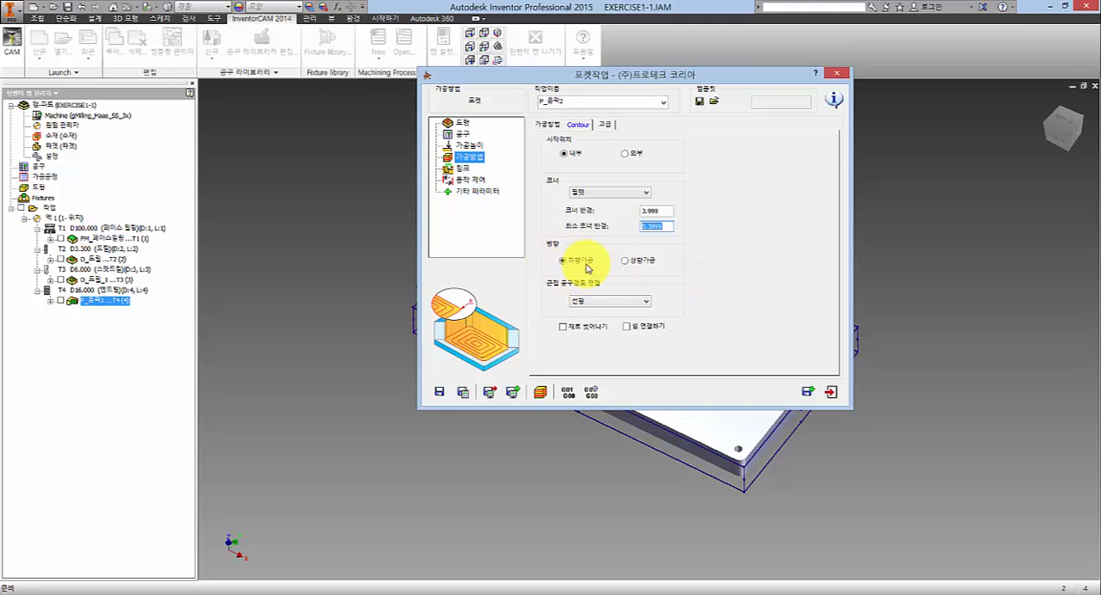
- Try the smooth (부드럽게) adjacent toolpath connection (근접 공구경로 연결), and set it to round (라운드형)
left_click(592, 301)
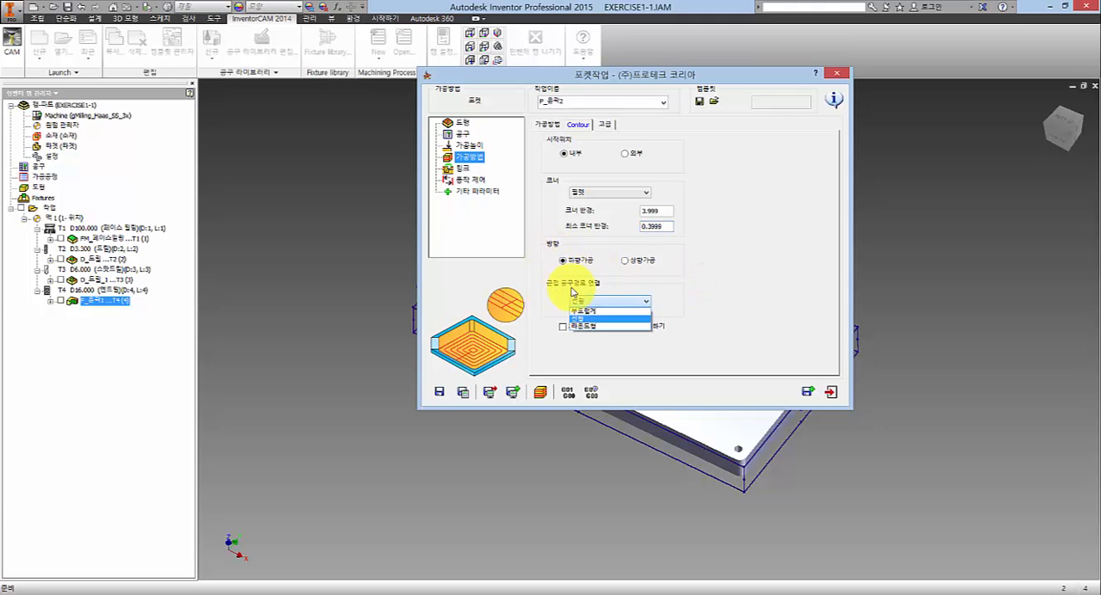
left_click(592, 311)
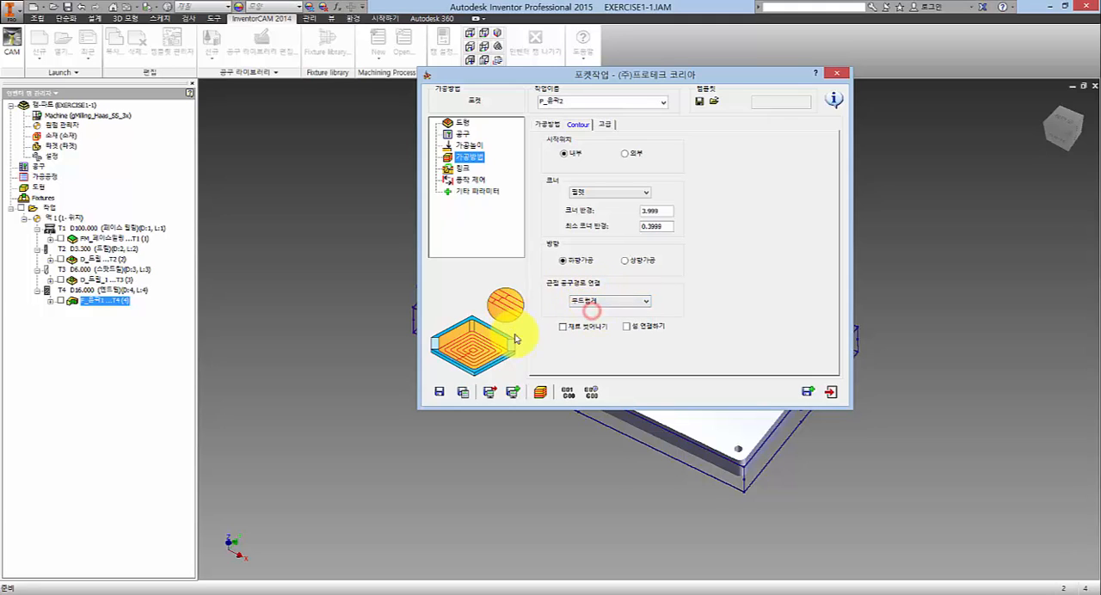
left_click(602, 301)
left_click(597, 322)
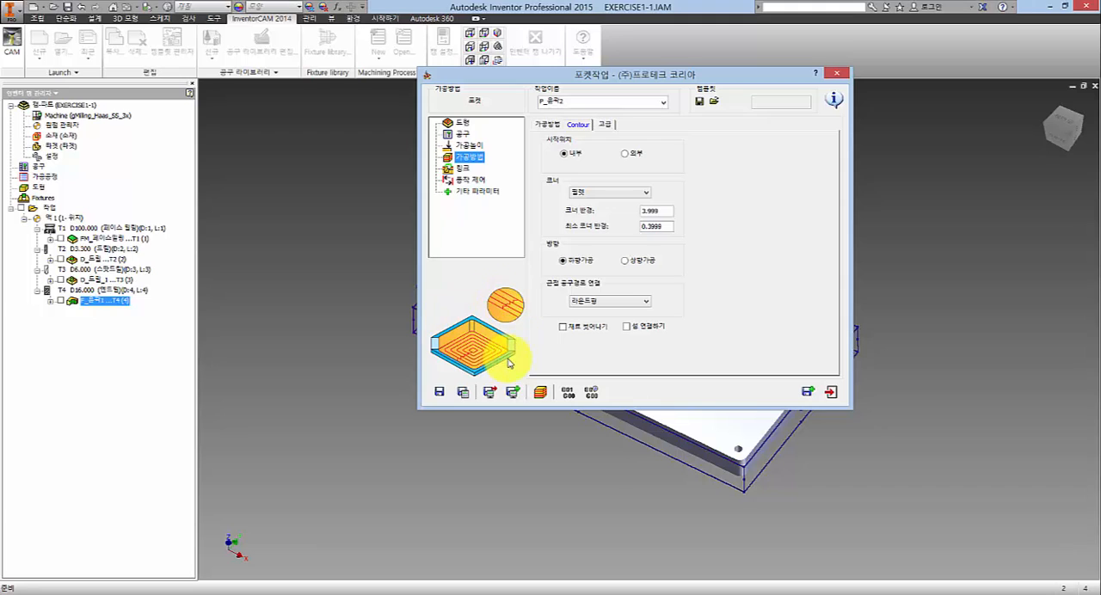
- Try the connect-islands option (섬 연결하기) for the pocket, briefly displaying the 16 mm end mill profile's toolpath, and leave the option off
left_click(574, 329)
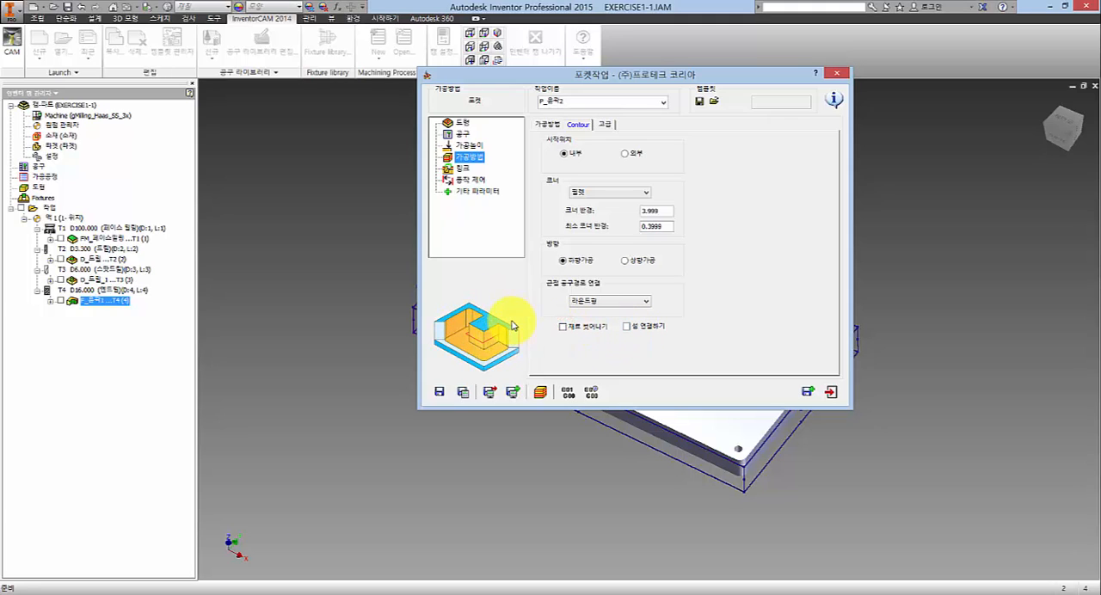
left_click(633, 326)
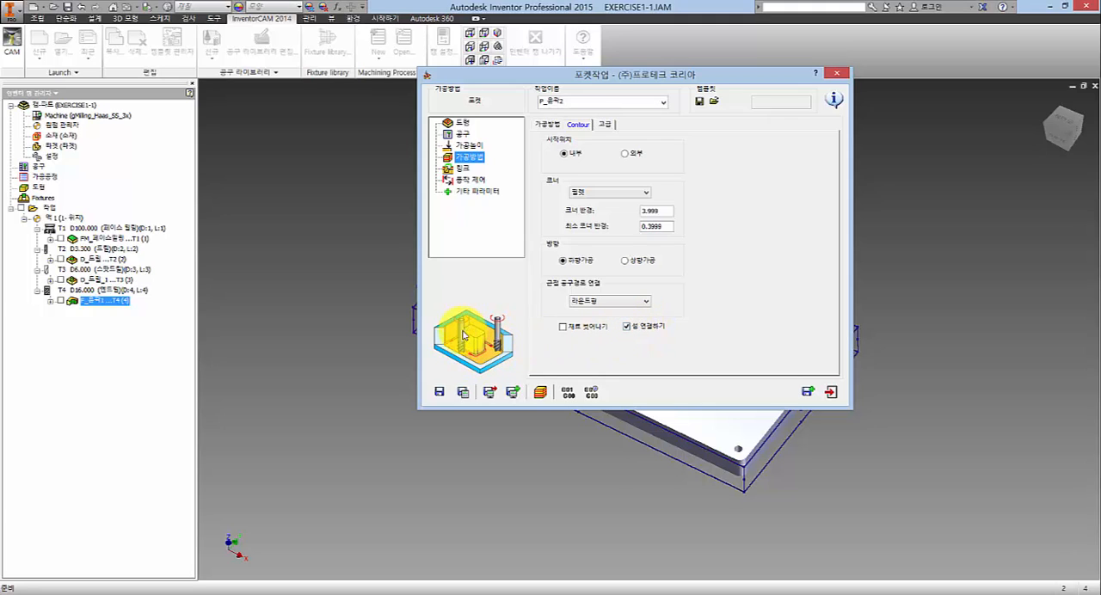
left_click(628, 326)
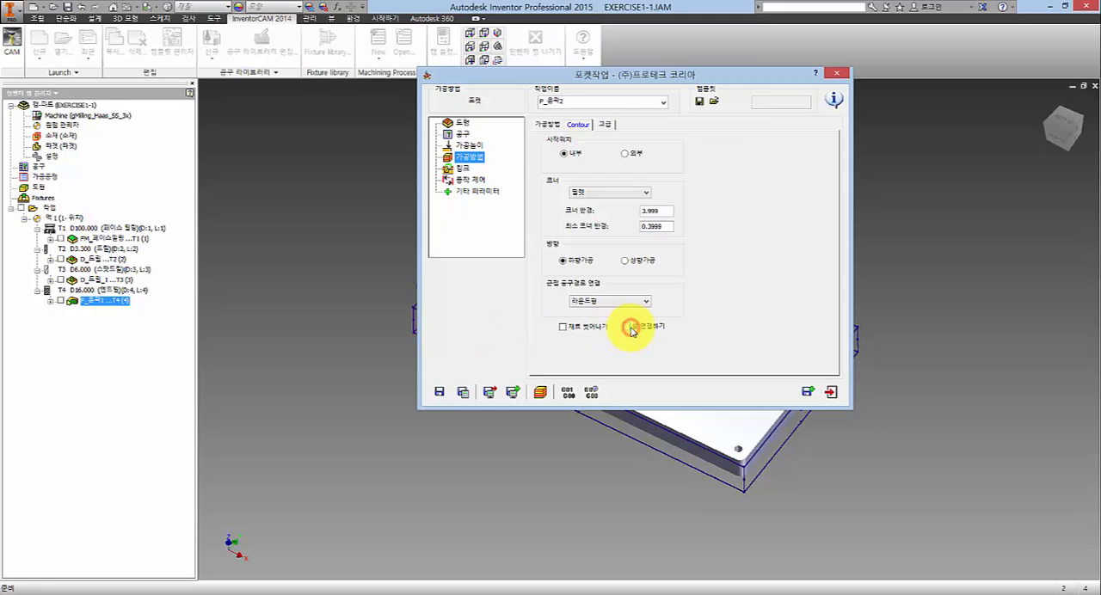
left_click(628, 326)
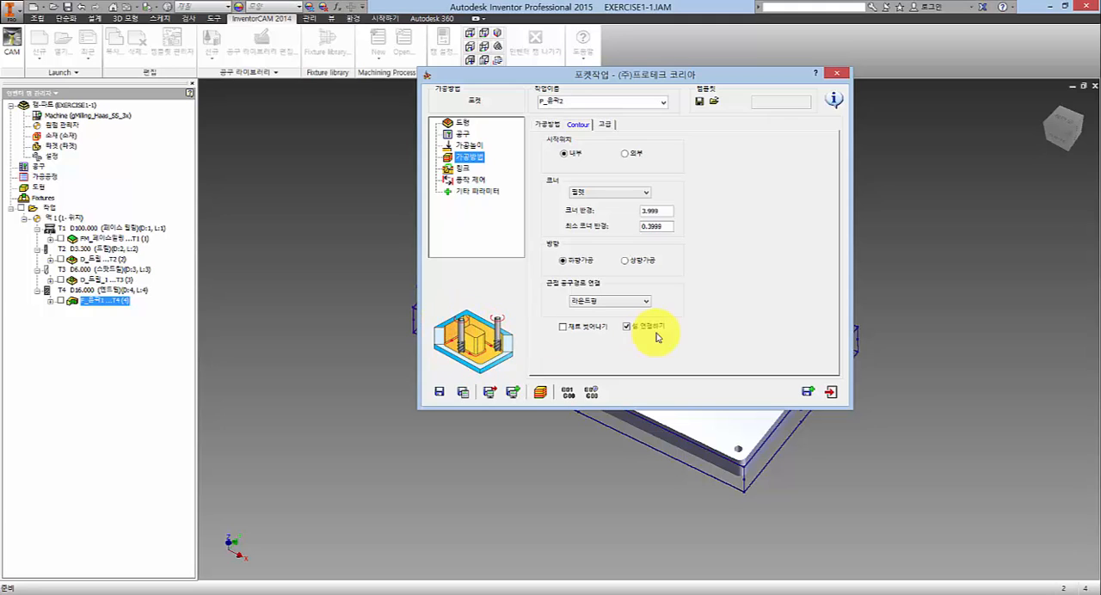
left_click(627, 326)
left_click(627, 327)
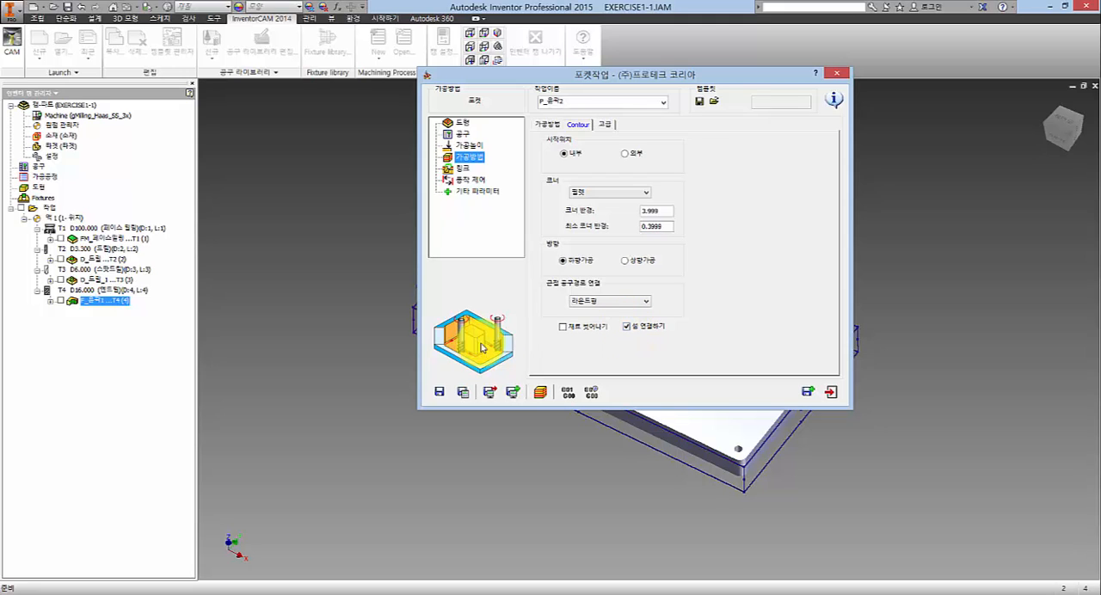
left_click(627, 328)
mouse_move(556, 87)
left_mouse_down()
mouse_move(484, 111)
mouse_move(614, 94)
mouse_move(550, 101)
left_mouse_up()
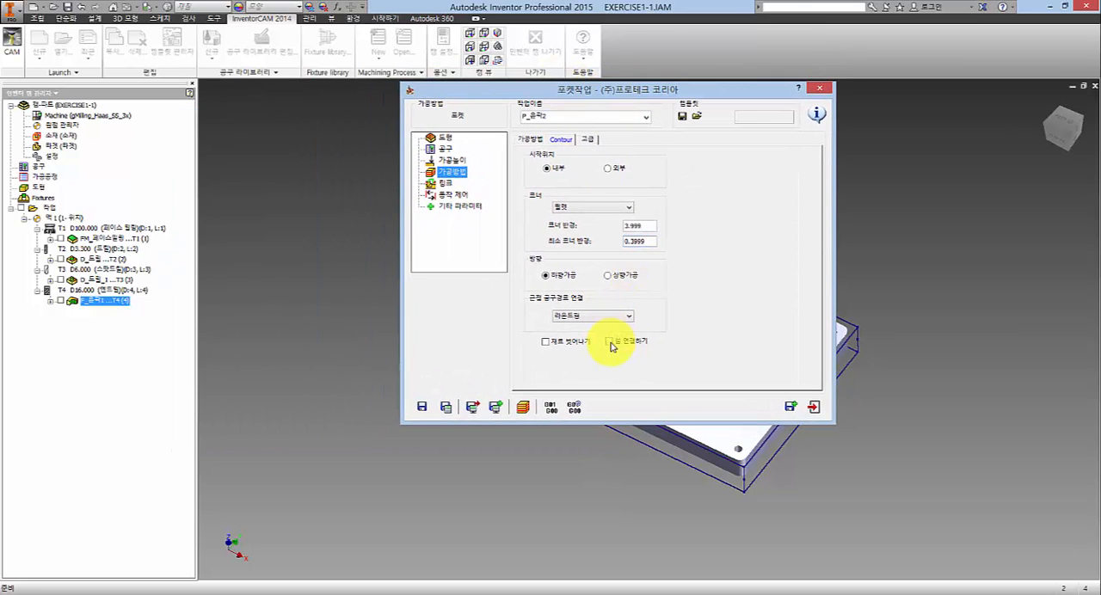
left_click(610, 341)
left_click(61, 301)
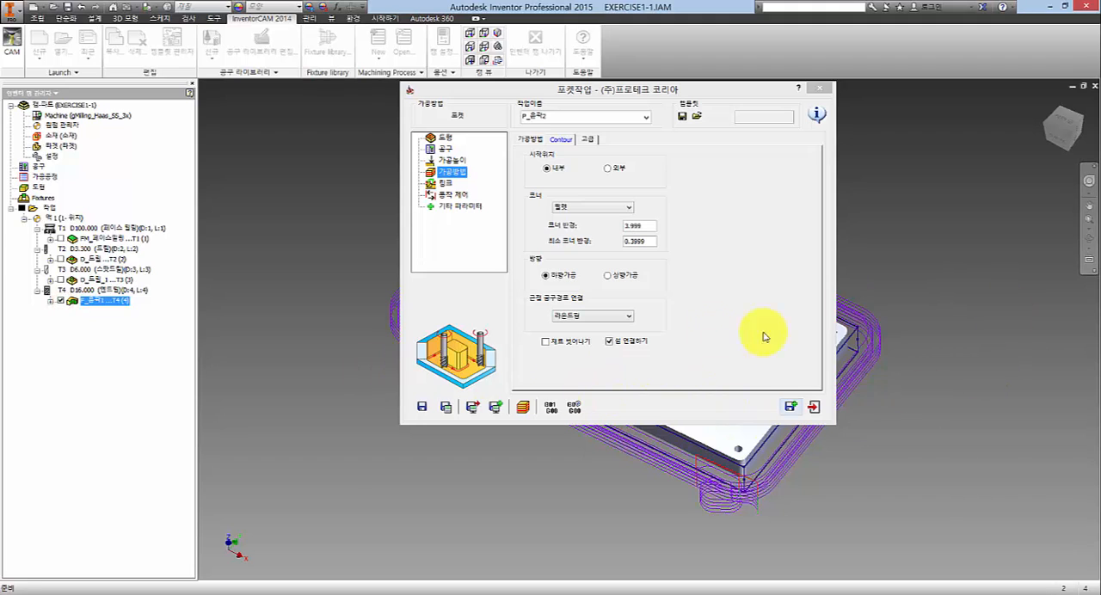
left_click(61, 301)
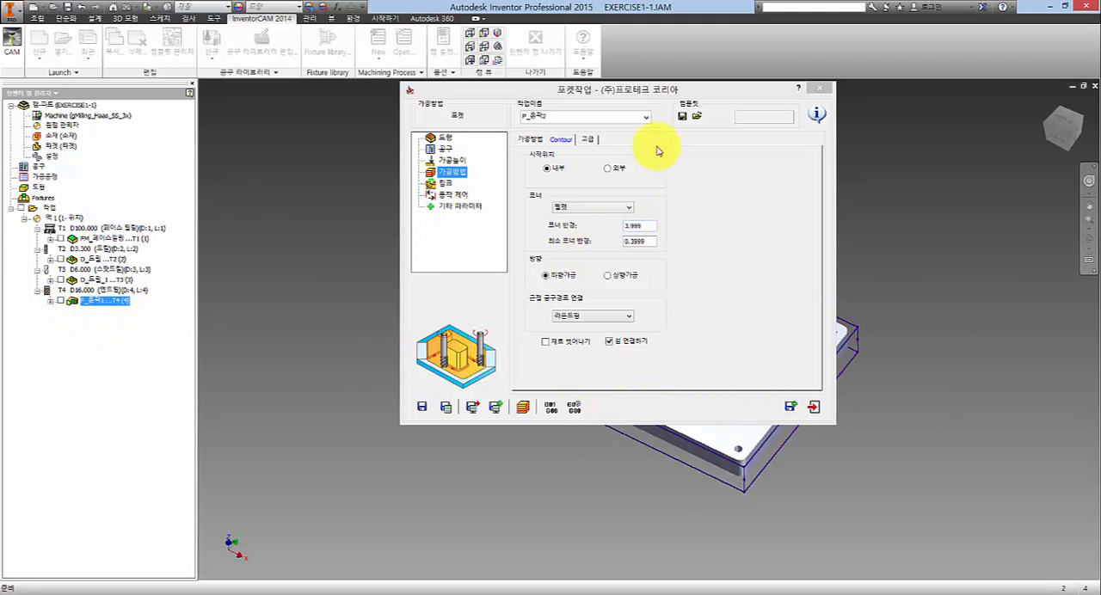
left_click(609, 342)
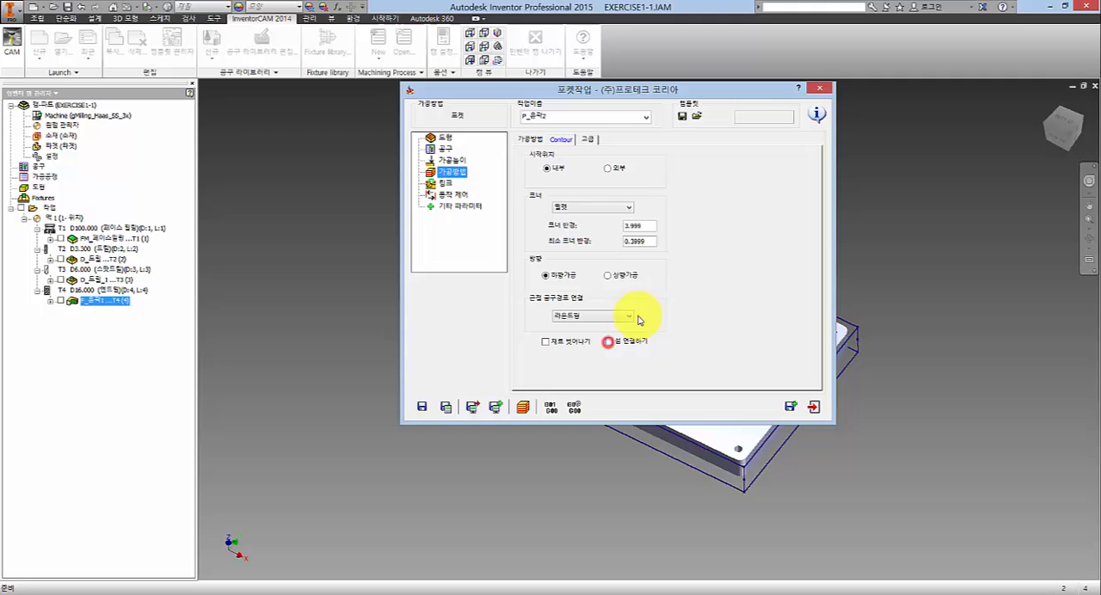
- Try setting the pocket's minimum overlap (최소 오버랩) to 60 % of the tool diameter (공구직경의 %)
left_click(530, 140)
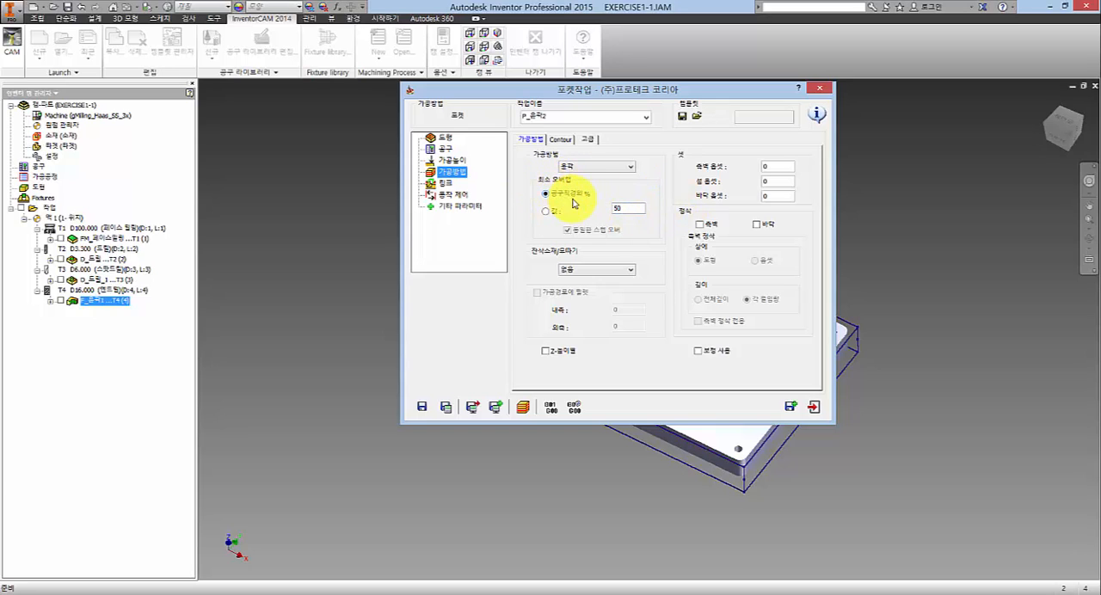
left_click(634, 208)
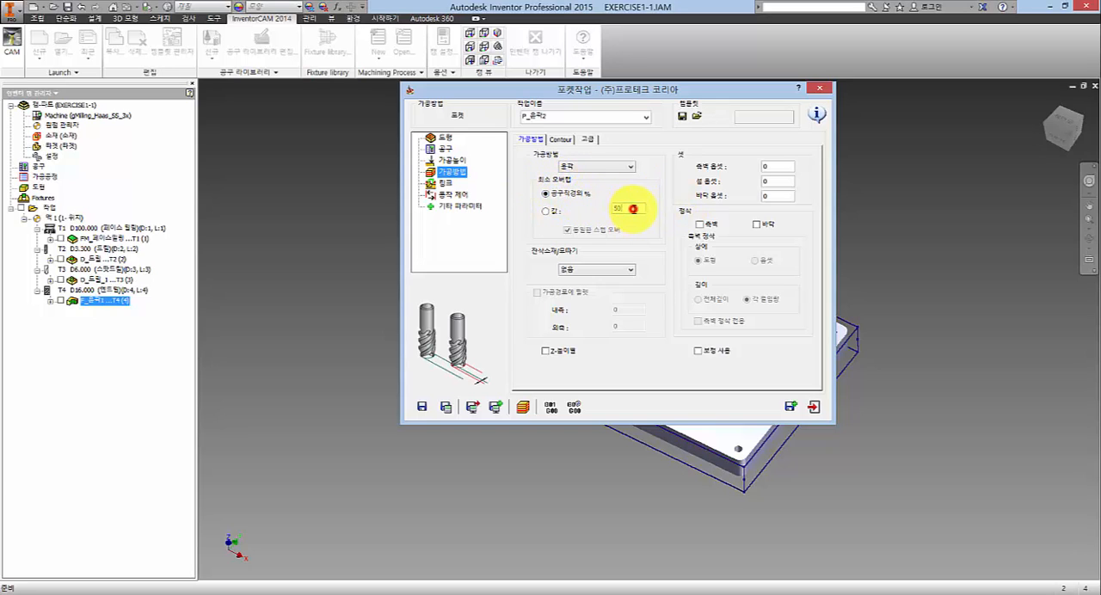
left_click(545, 211)
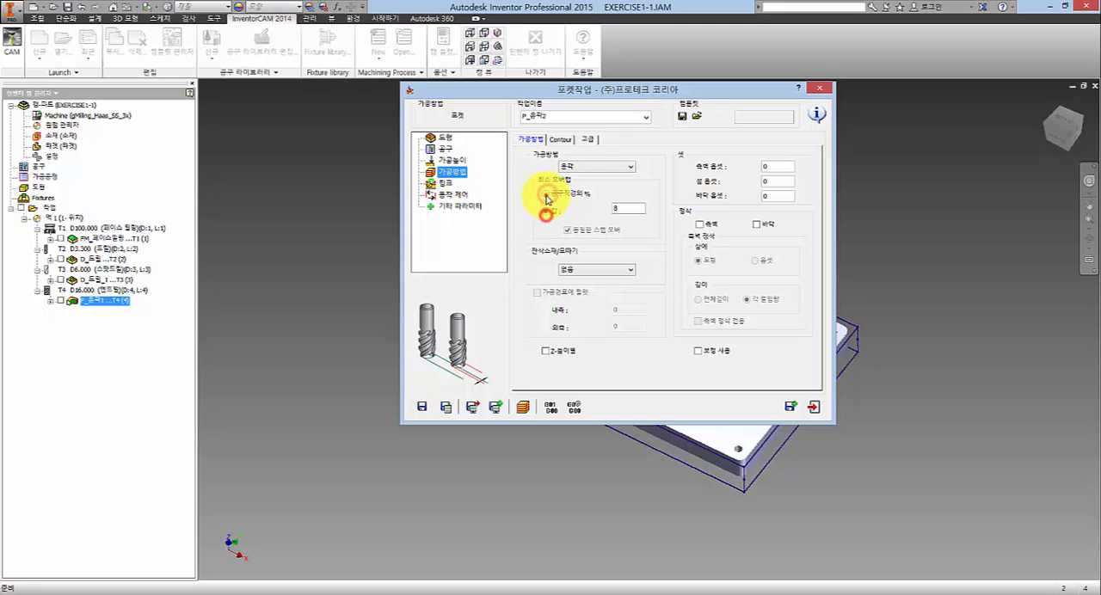
double_click(633, 210)
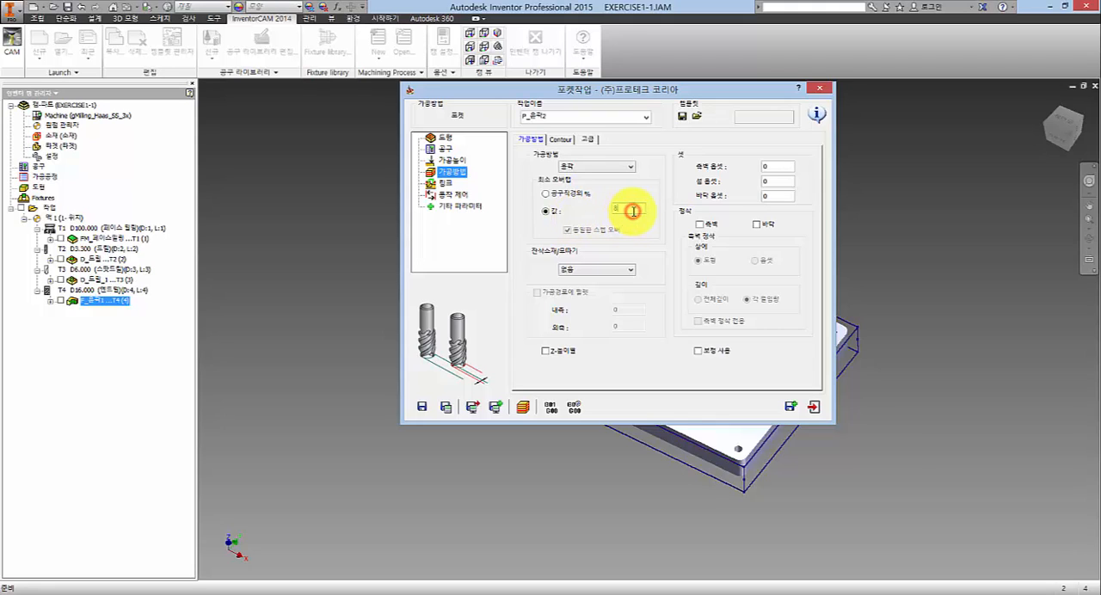
left_click(554, 196)
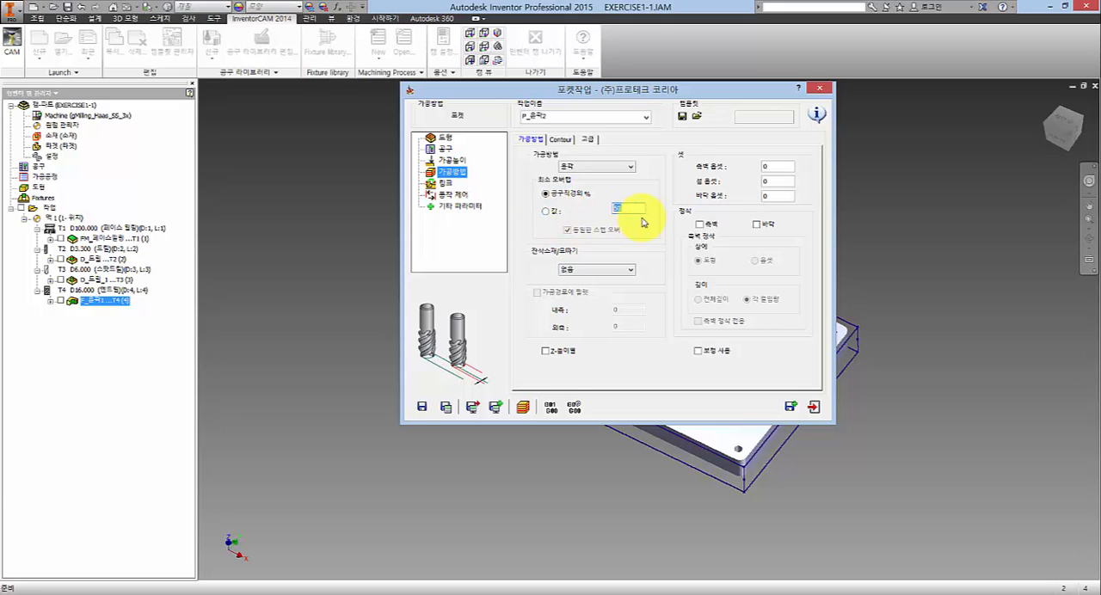
- Define the pocket's minimum overlap (최소 오버랩) as a fixed value (값) of 11
left_click(546, 213)
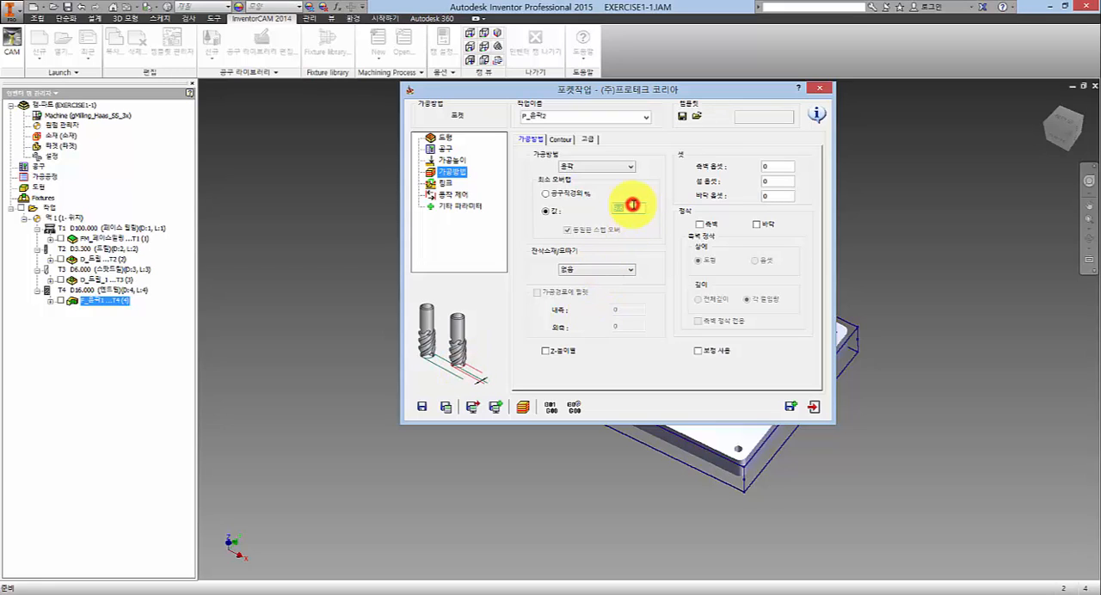
left_click(632, 204)
left_click(633, 205)
double_click(632, 207)
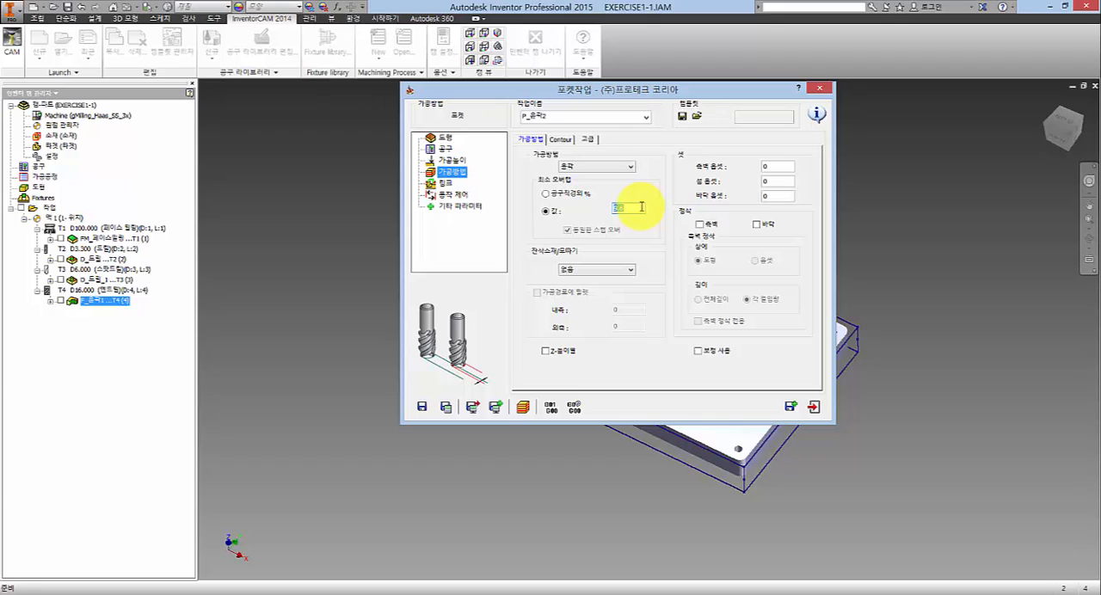
double_click(641, 207)
left_click(640, 209)
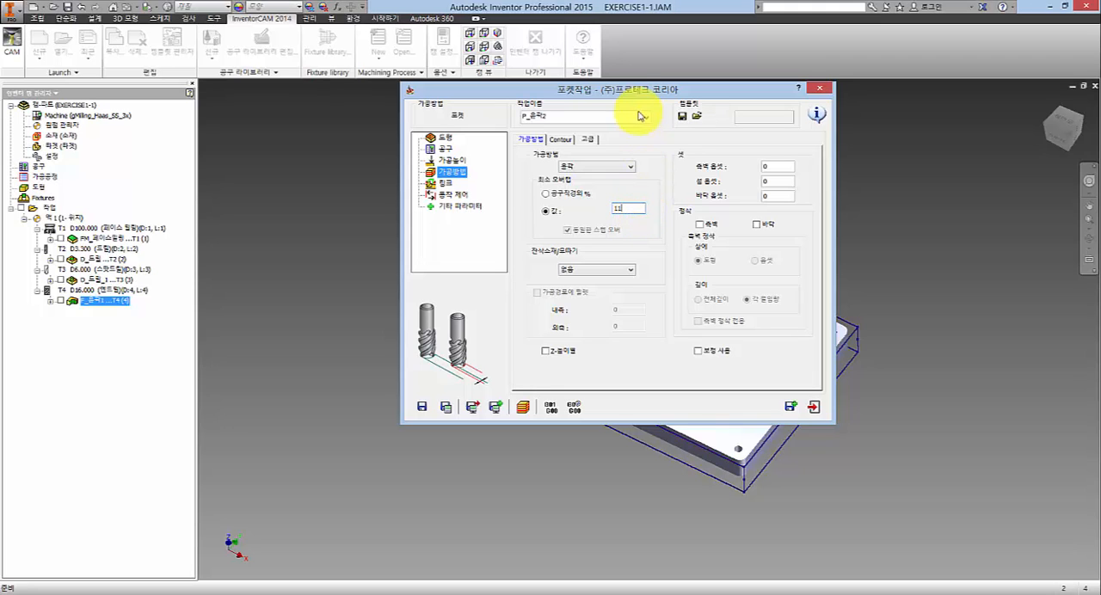
left_click_drag(619, 89, 546, 78)
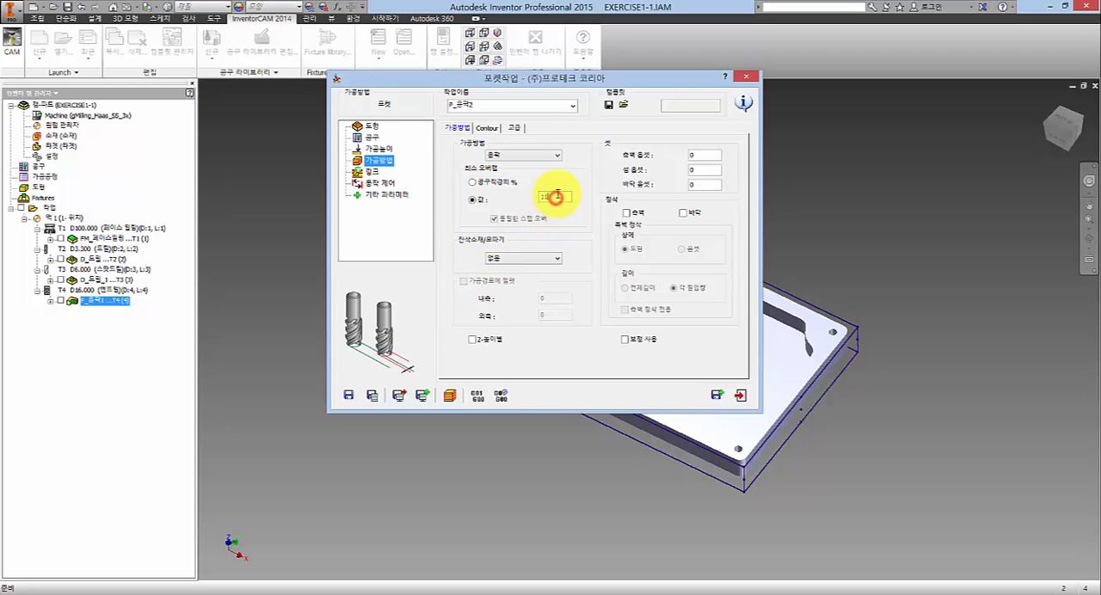
left_click_drag(527, 77, 494, 38)
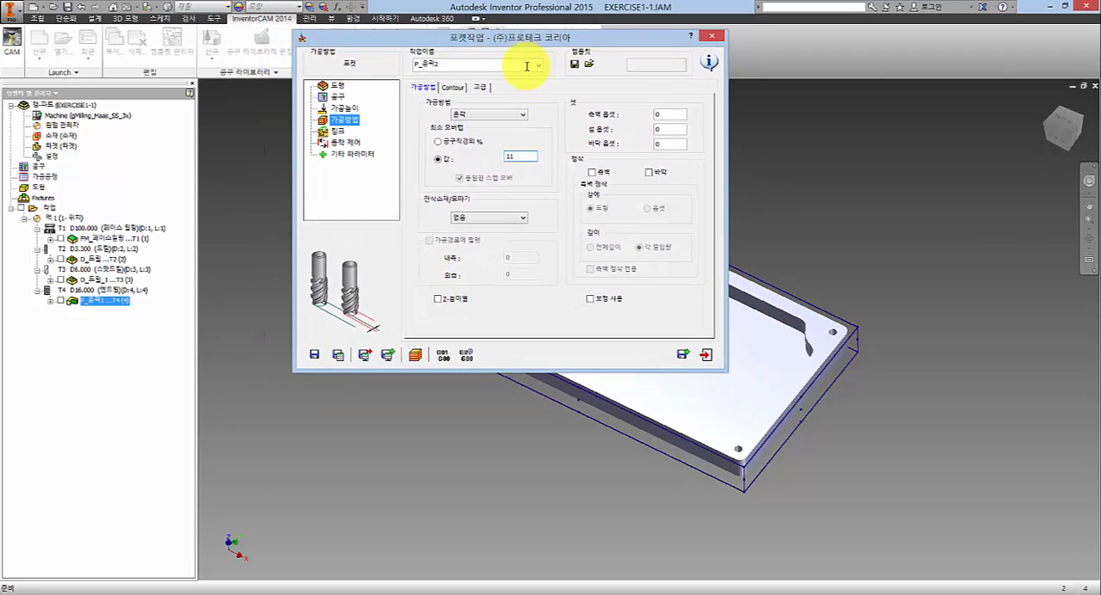
left_click(773, 227)
scroll(761, 327, "down", 3)
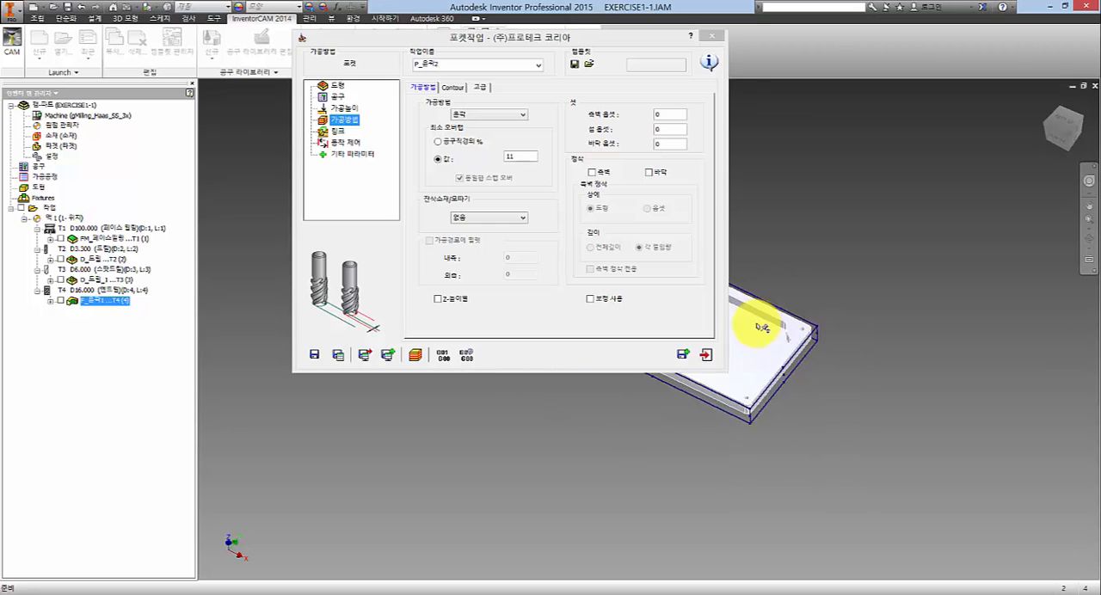
scroll(761, 327, "up", 3)
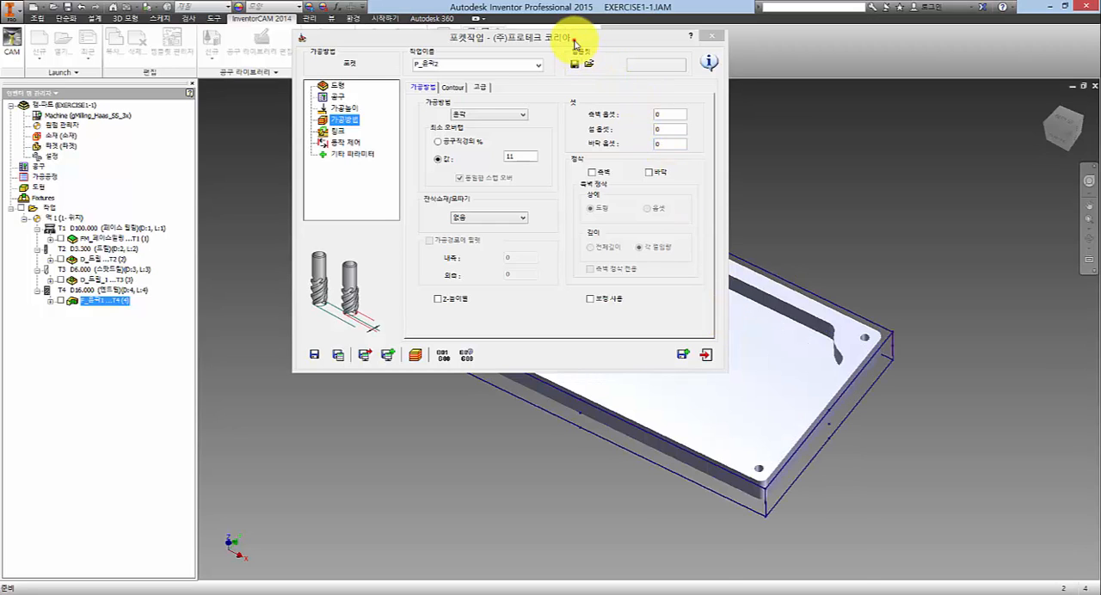
left_click_drag(576, 40, 670, 38)
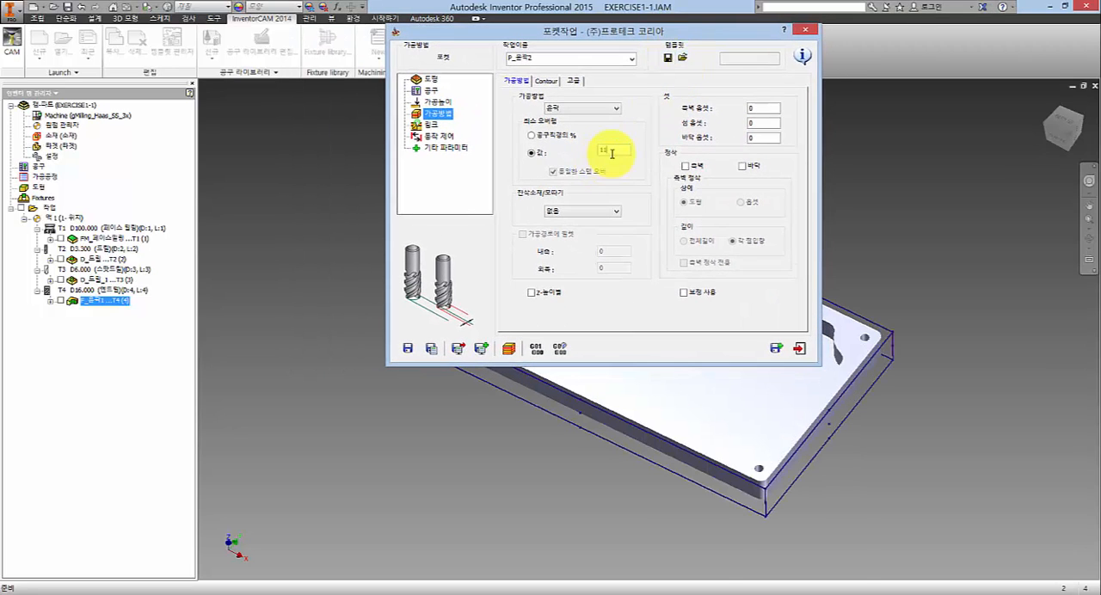
left_click(612, 148)
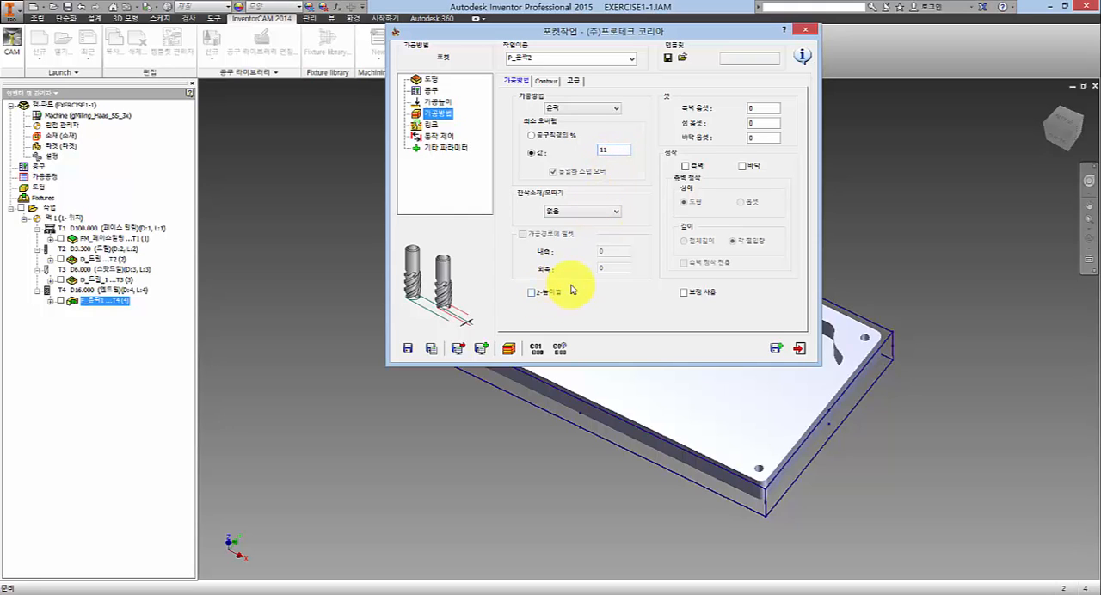
- Try the pocket's by-Z-level option (Z-높이별) and leave it off
left_click(544, 294)
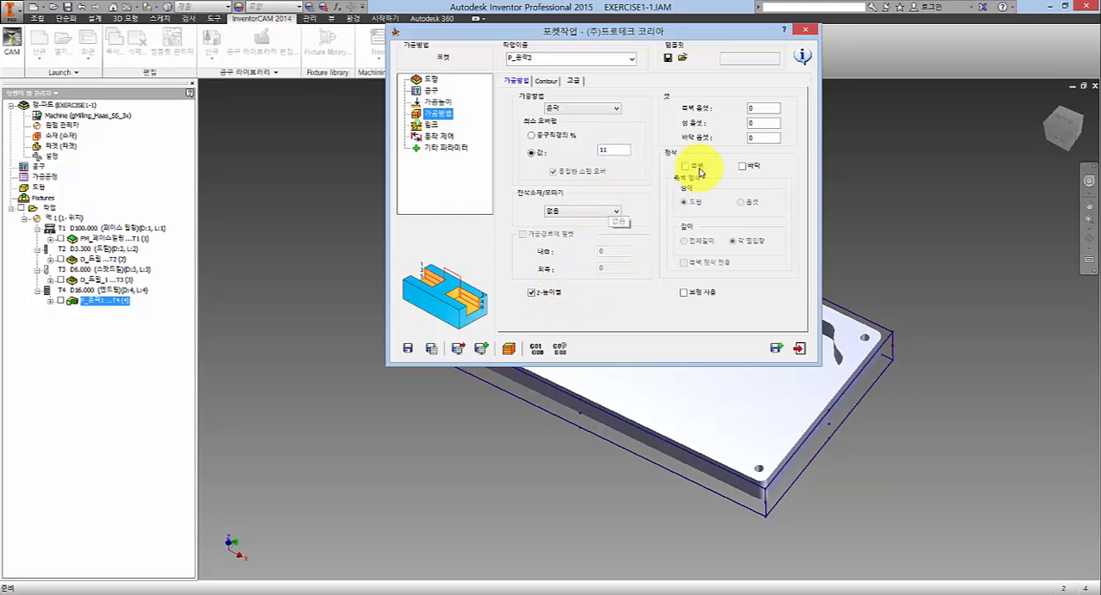
left_click(551, 295)
left_click(534, 295)
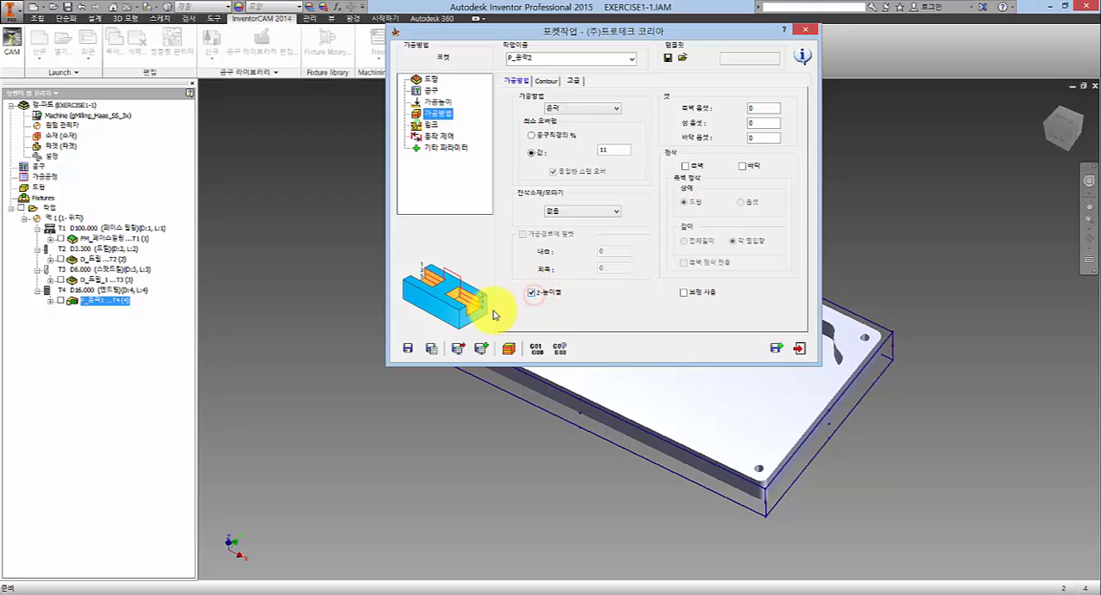
left_click(537, 295)
- Try the pocket's side-wall (측벽) finishing option and switch it off again
left_click(763, 109)
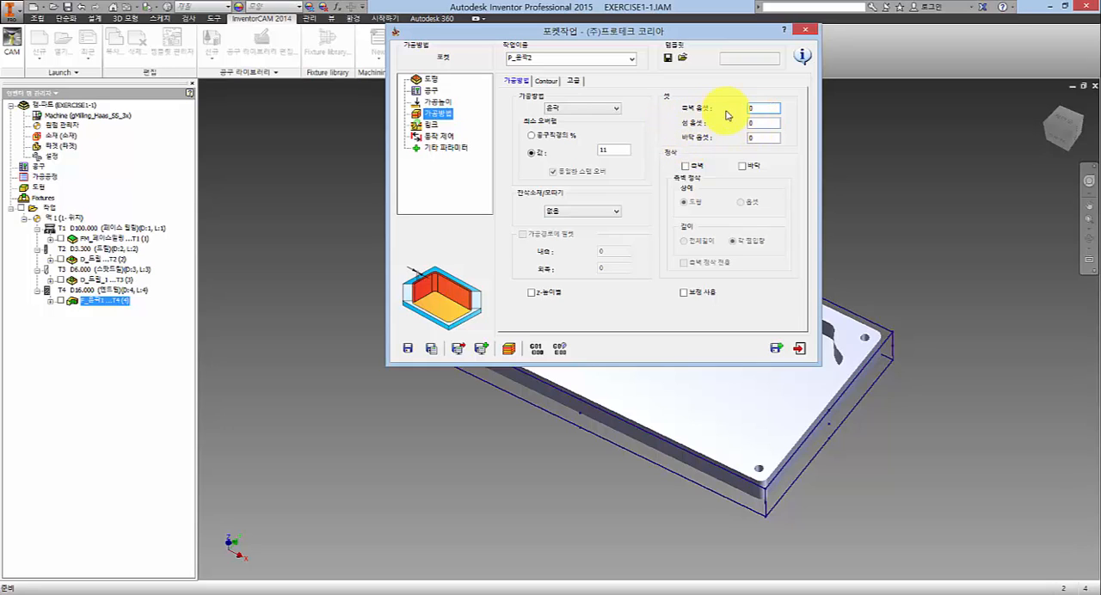
double_click(760, 106)
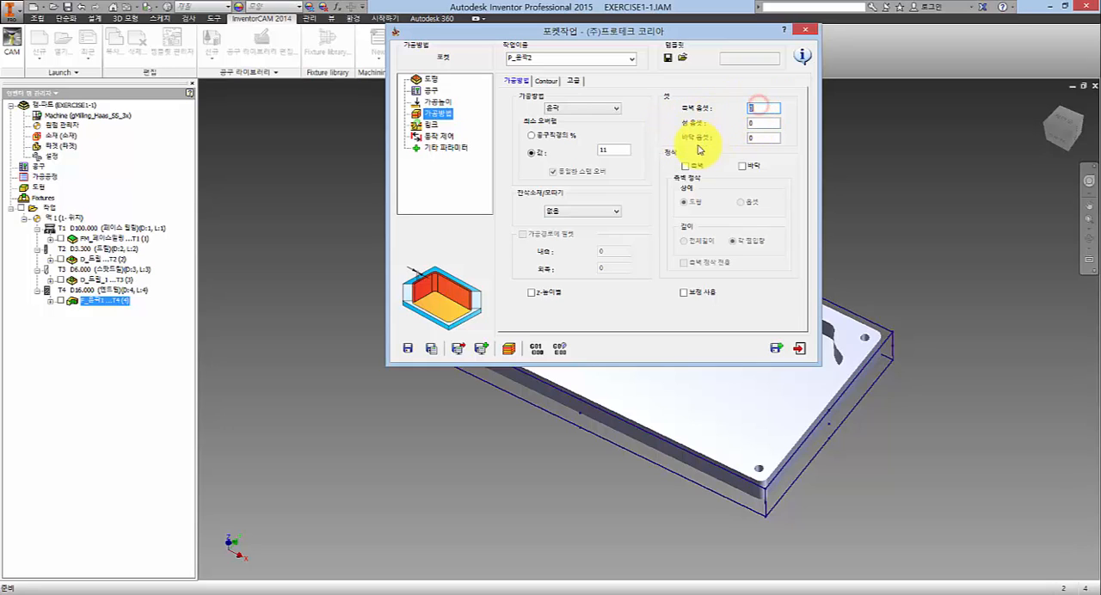
left_click(686, 167)
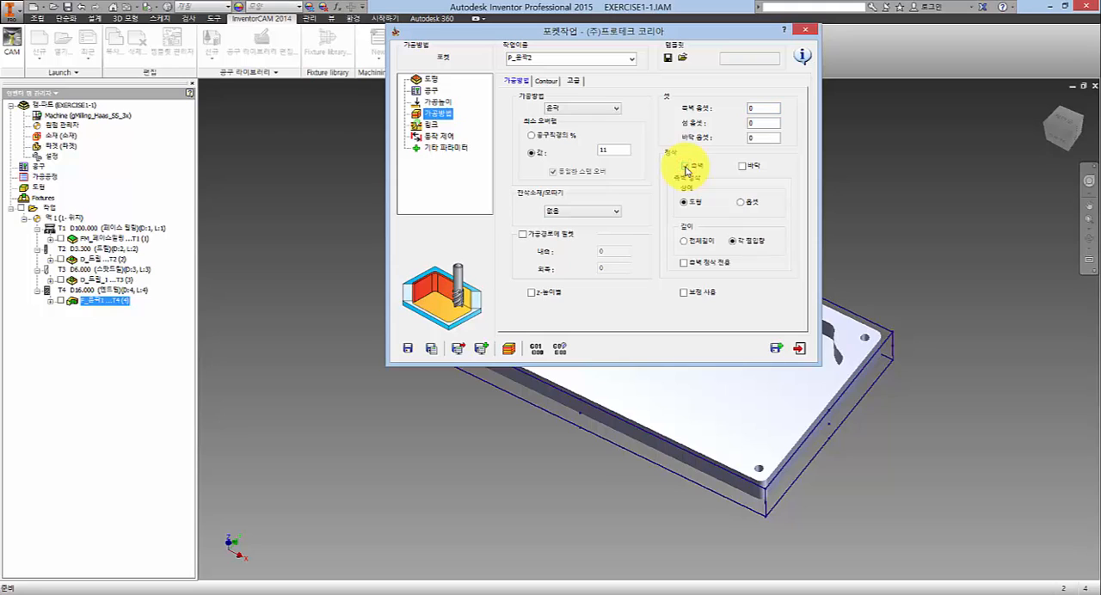
left_click(686, 167)
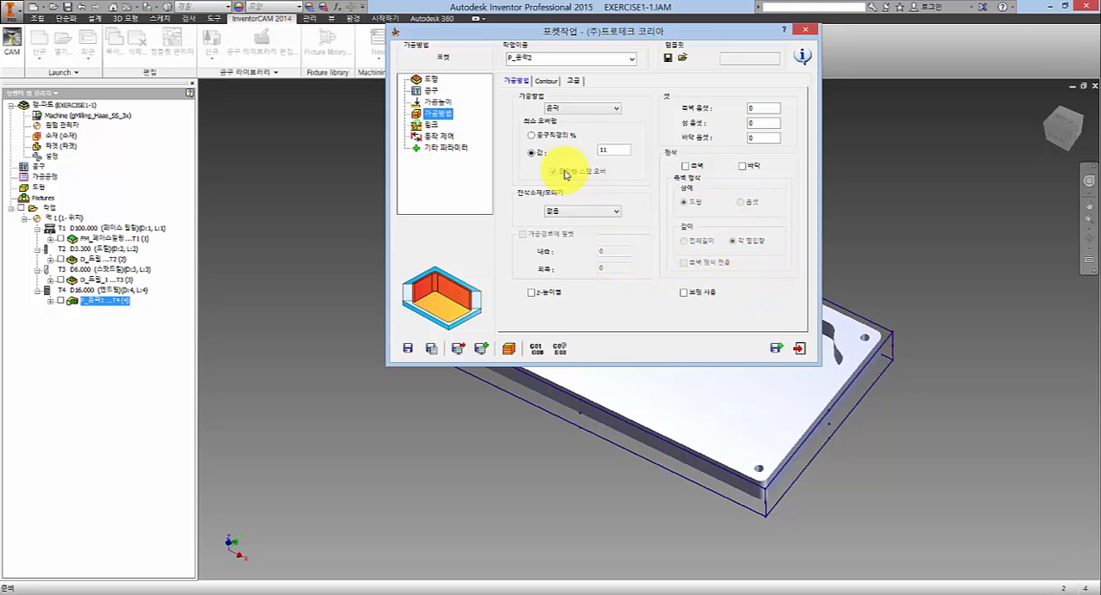
double_click(614, 150)
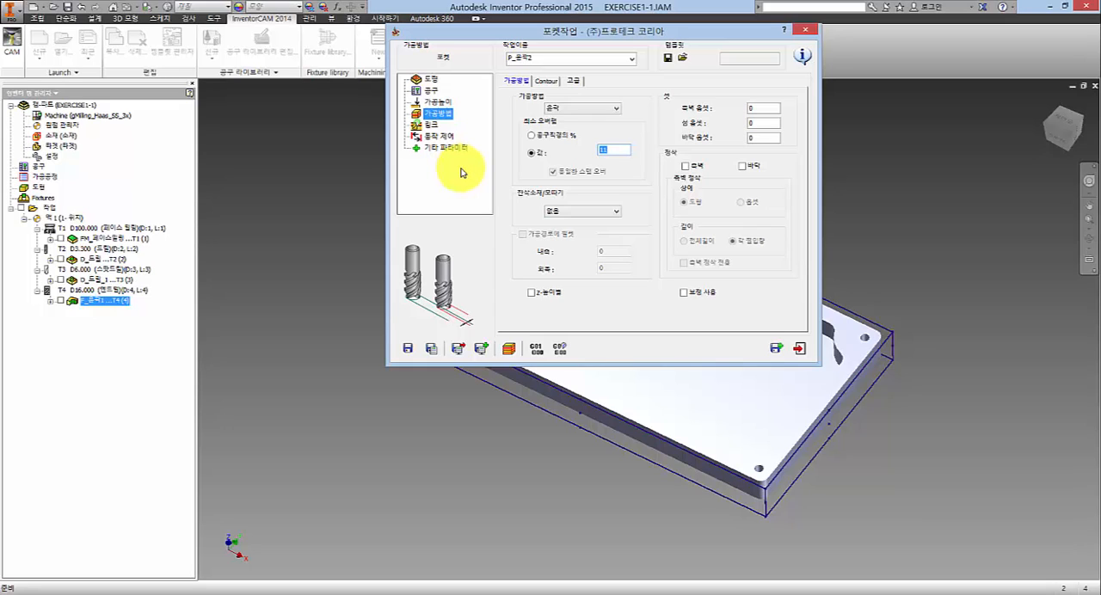
- Enable side-wall (측벽) finishing for the pocket and set the wall offset (측벽 옵셋) to 0.1
left_click(699, 169)
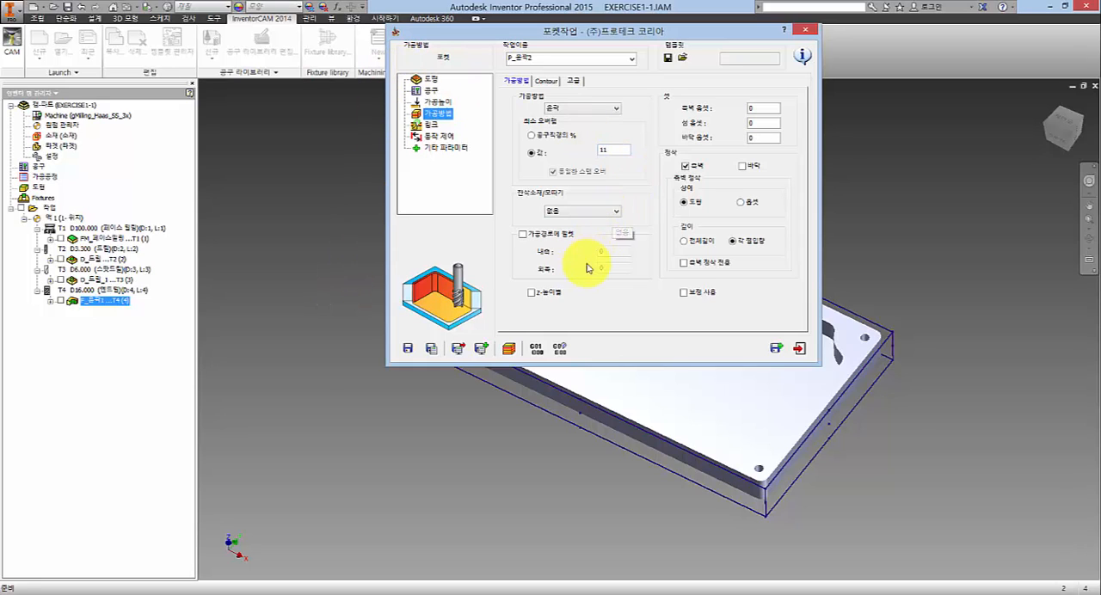
double_click(758, 109)
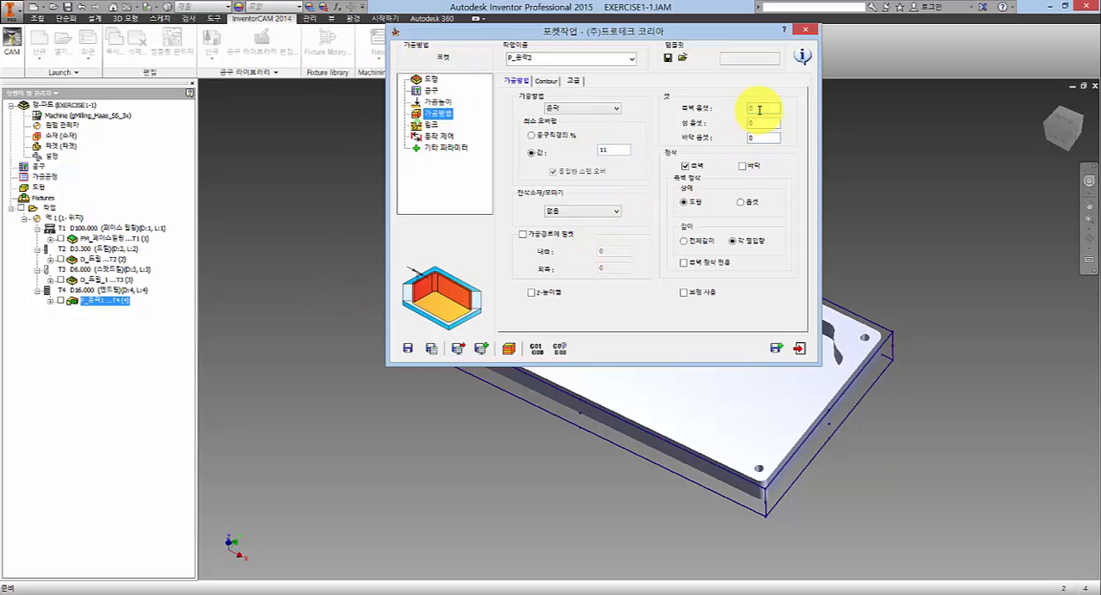
type("0.2")
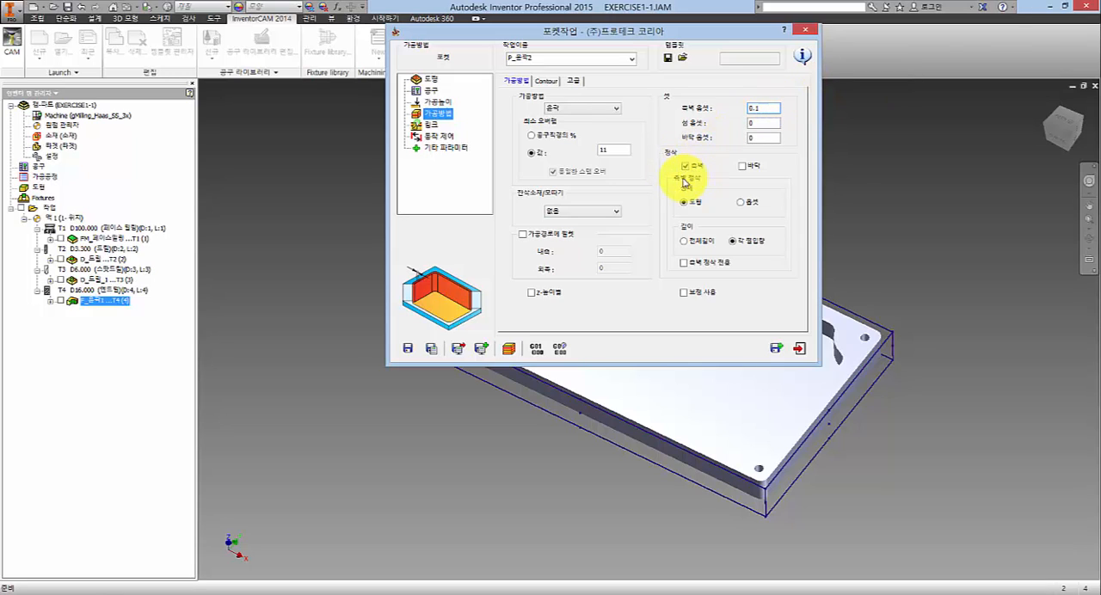
- Try the full-length (전체길이) depth and offset (옵셋) wall finishing options, returning to each step-down (각 절입량) and drawing (도형)
left_click(688, 241)
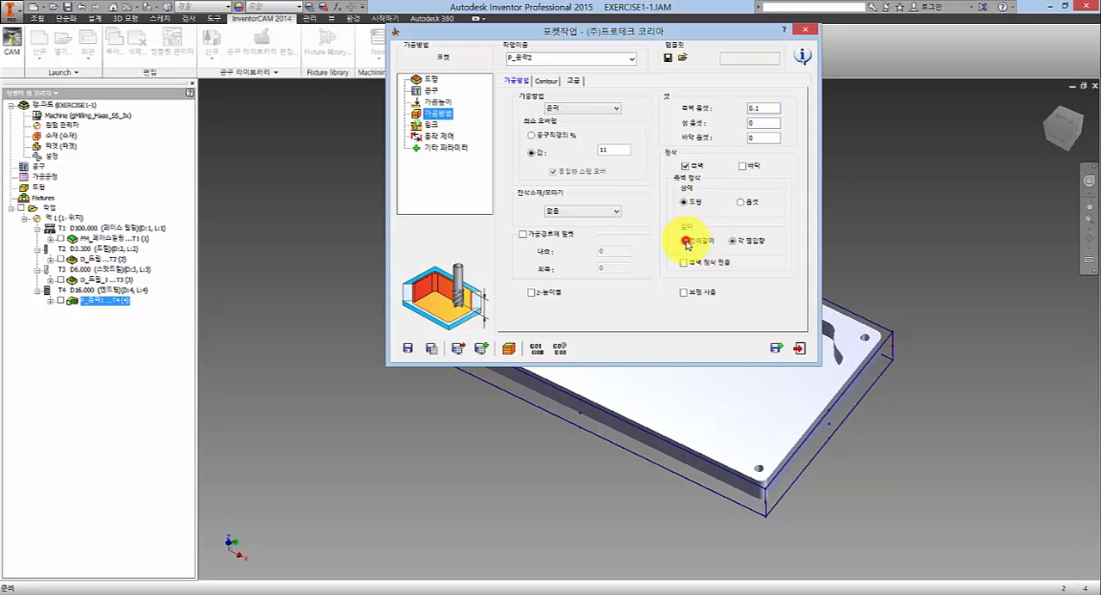
left_click(736, 241)
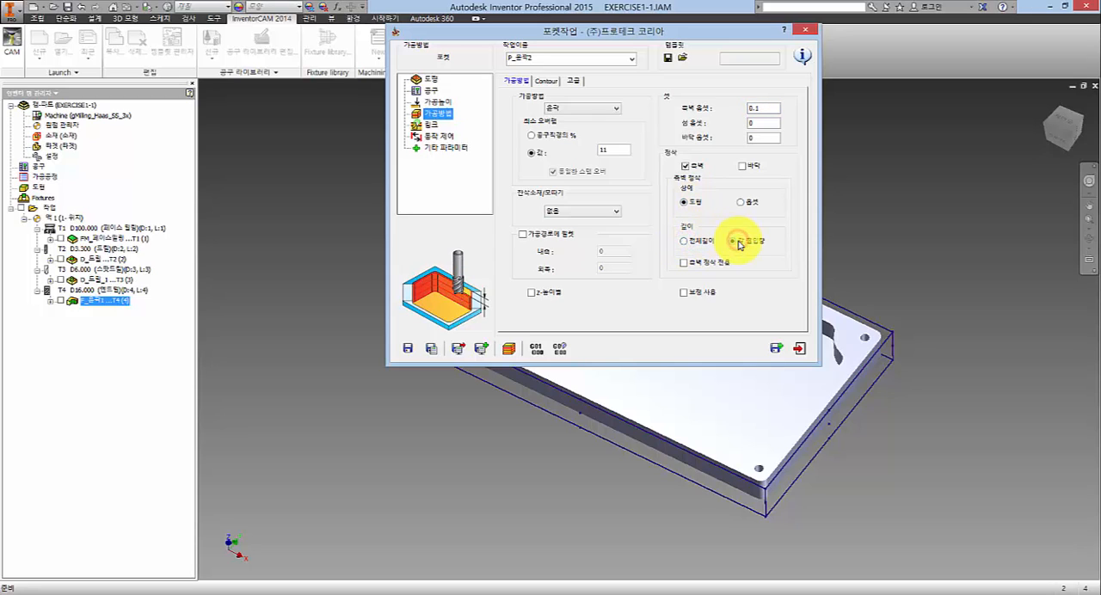
left_click(743, 203)
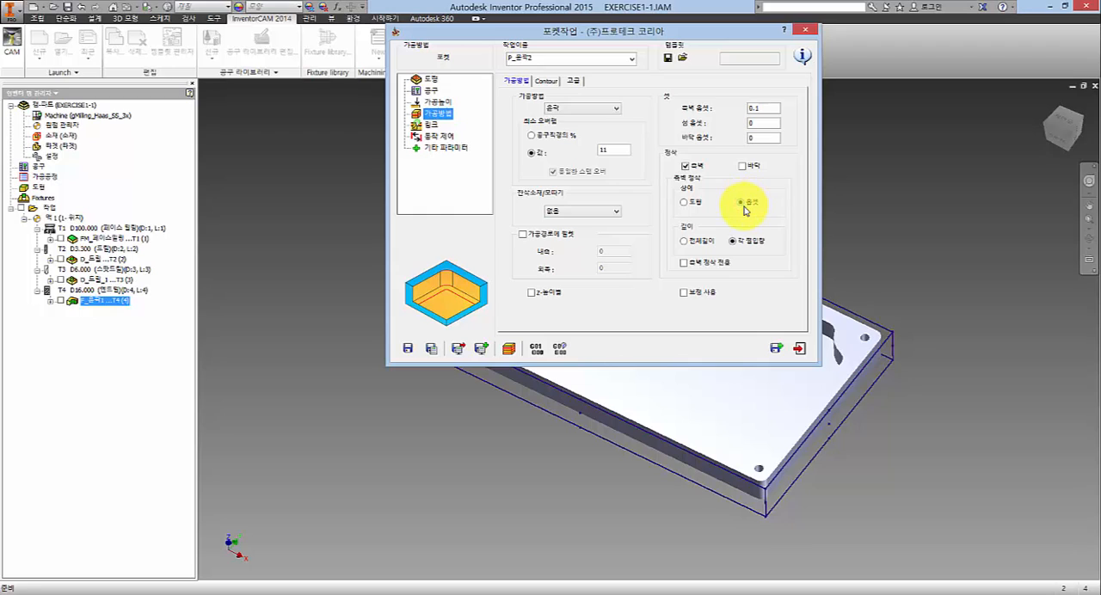
left_click(697, 204)
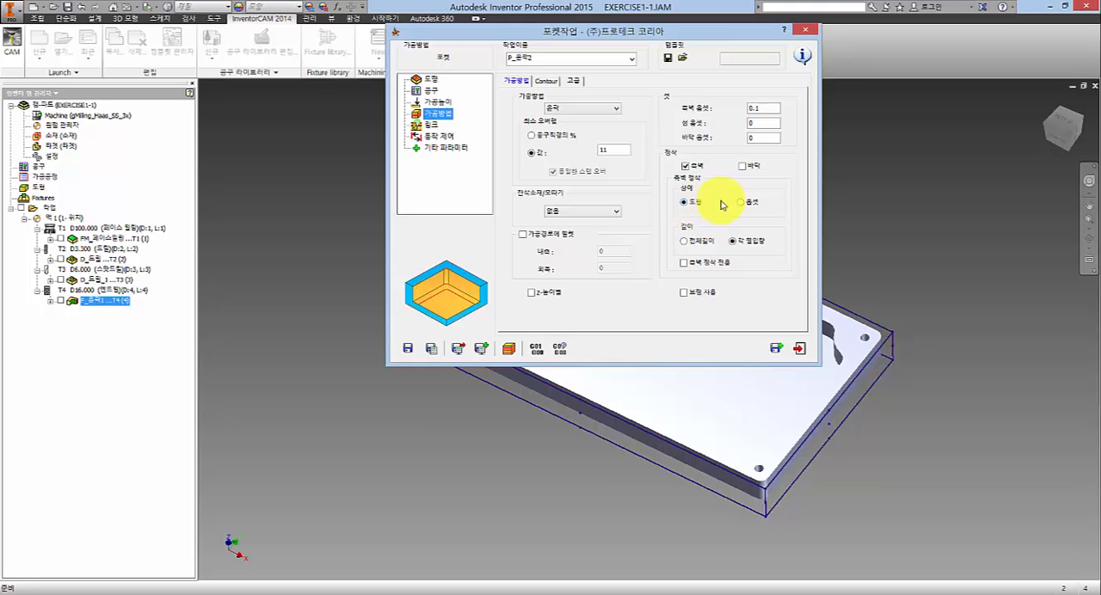
left_click(743, 204)
left_click(700, 200)
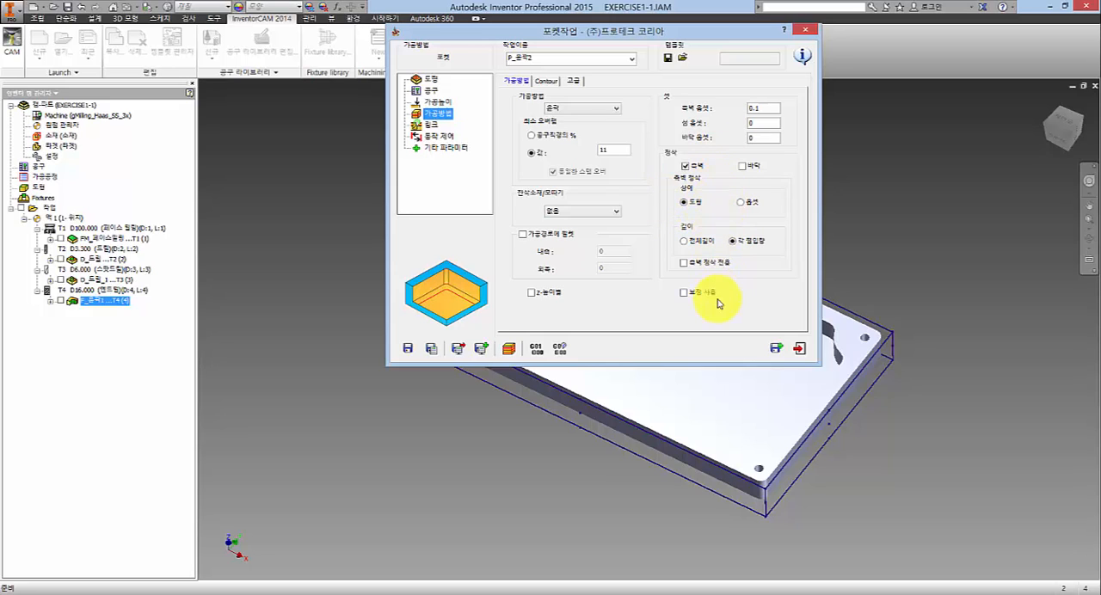
- Enable wall-finish-only (측벽 정삭 전용), save and calculate the pocket operation, and display its toolpath on the plate
left_click(683, 262)
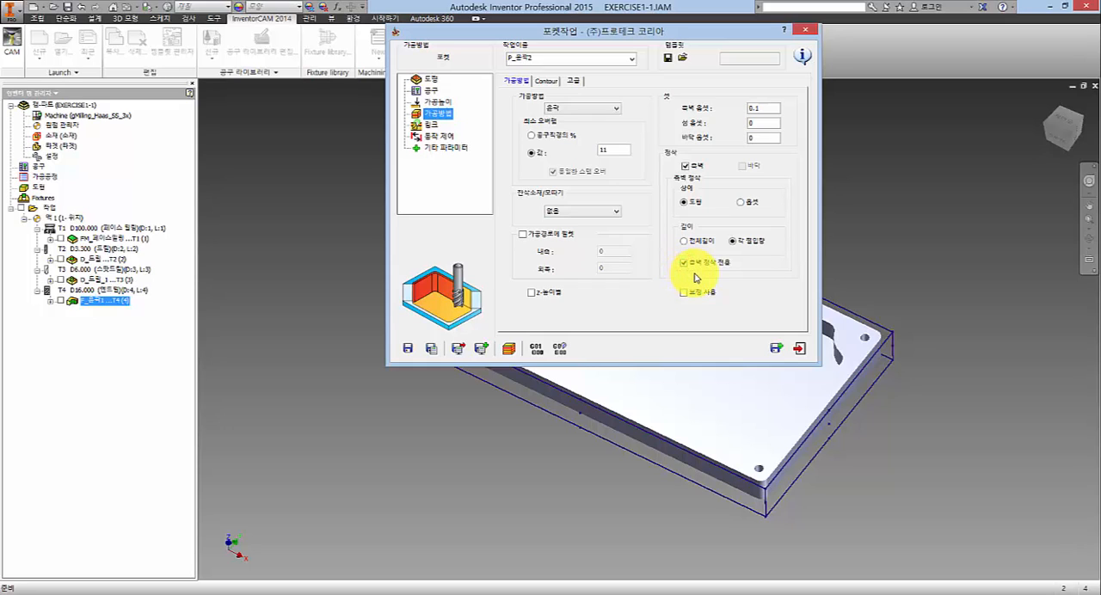
left_click(432, 349)
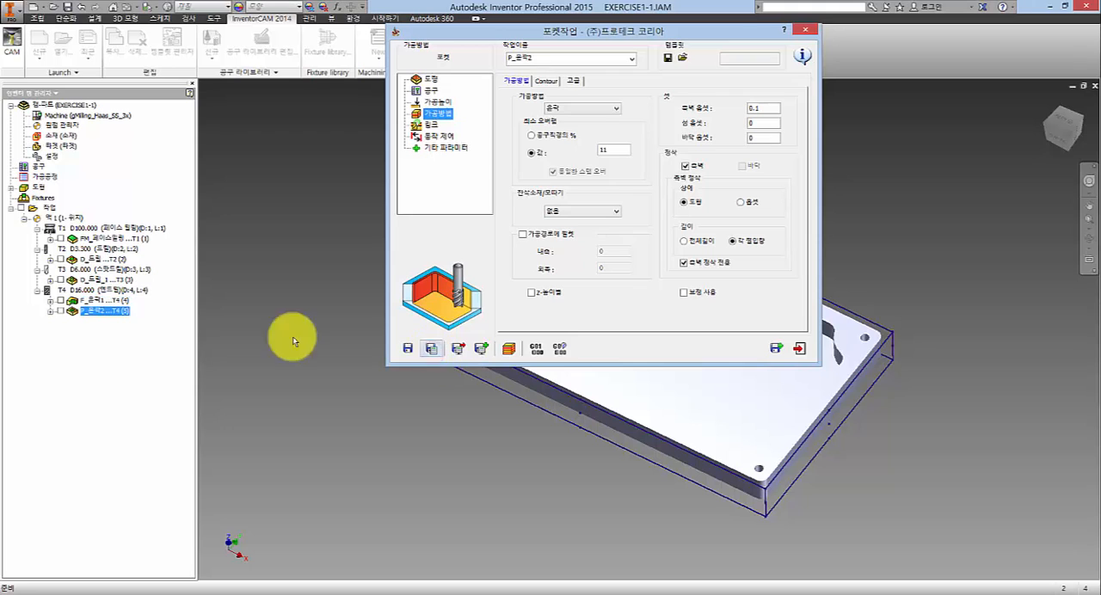
left_click(60, 312)
left_click_drag(485, 34, 315, 39)
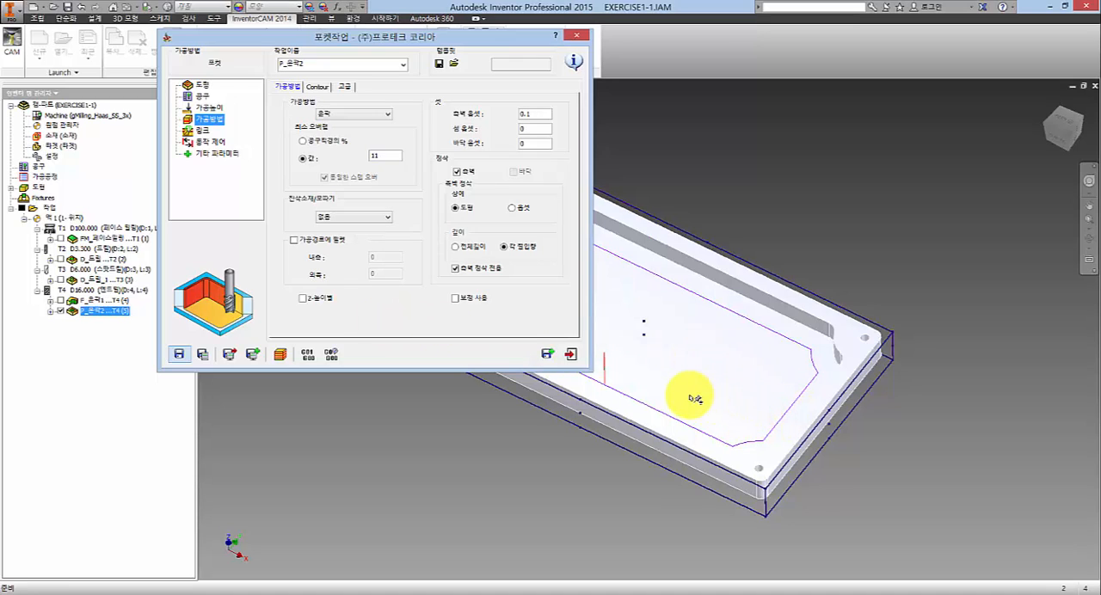
- Recalculate the pocket toolpath without wall-finish-only (측벽 정삭 전용), and calculate it again with the option on
left_click(454, 269)
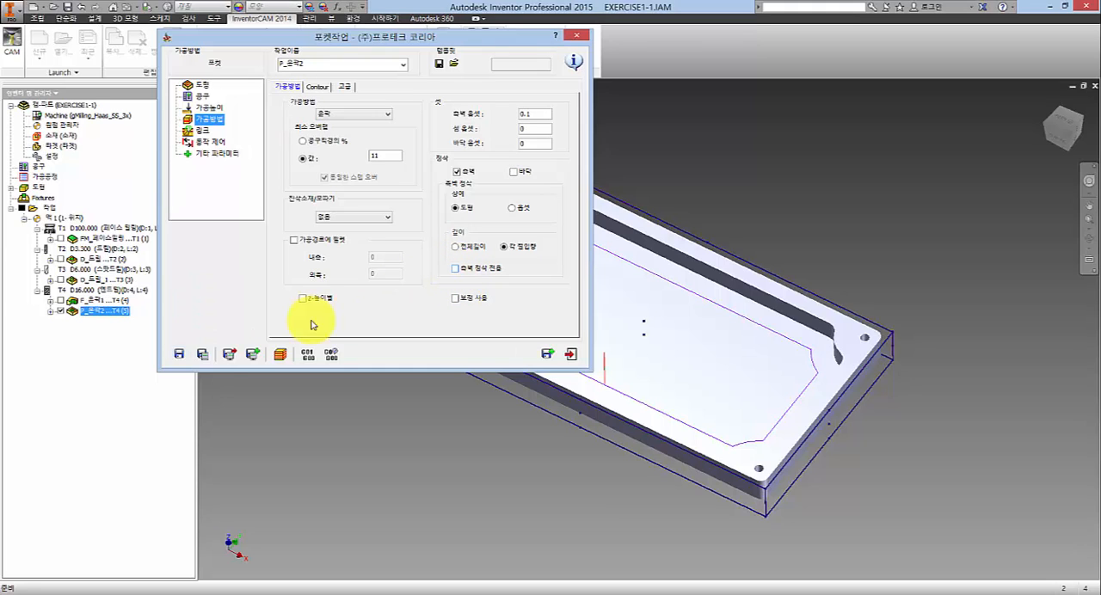
left_click(205, 354)
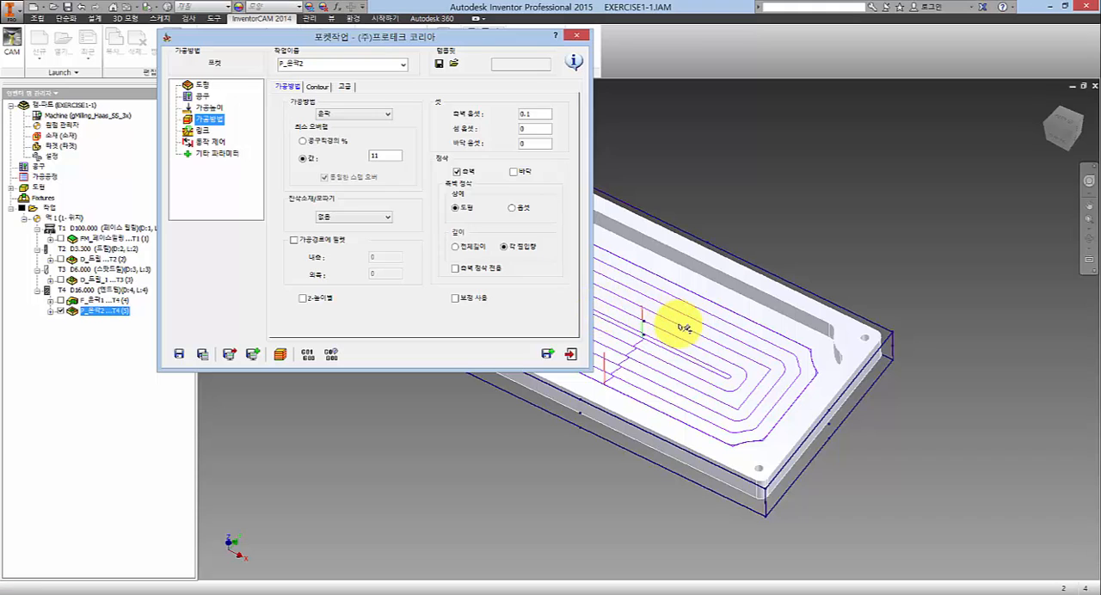
left_click(457, 269)
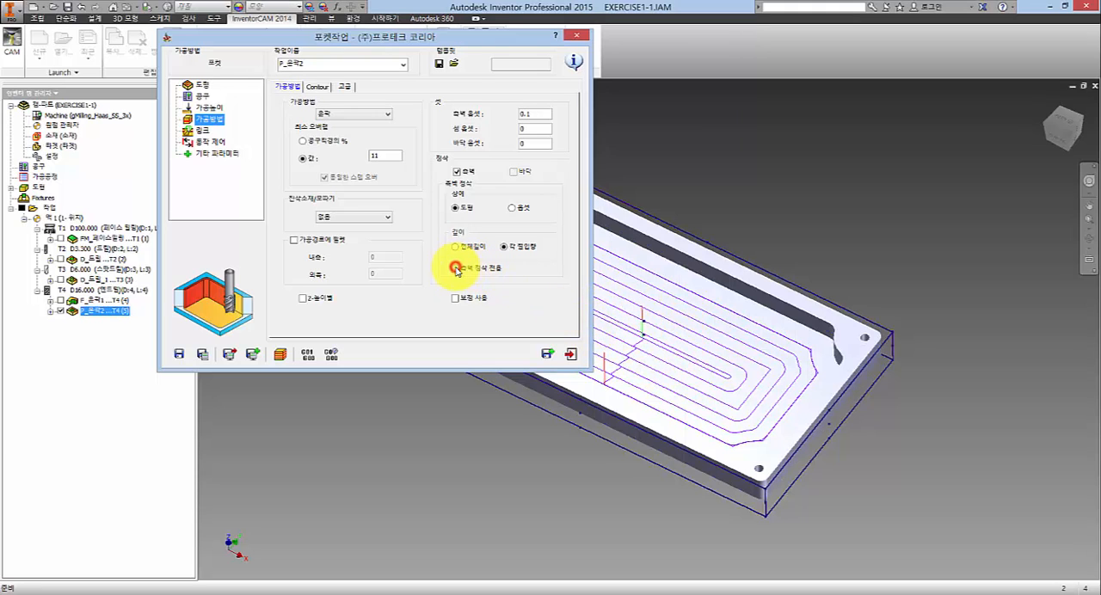
left_click(206, 355)
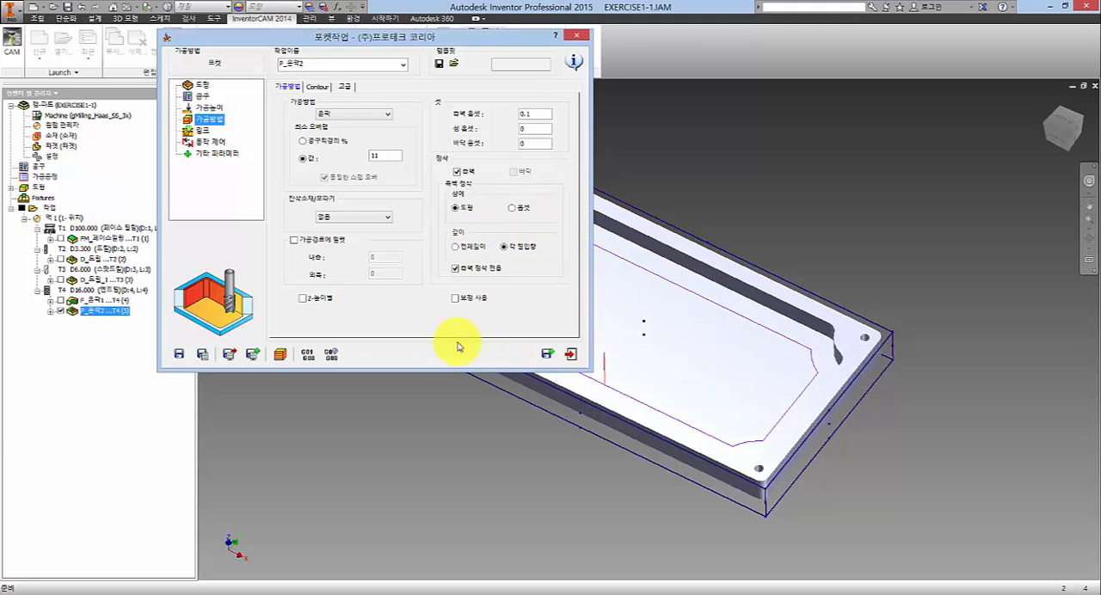
- Turn off wall-finish-only (측벽 정삭 전용) and enable compensation (보정 사용) for the pocket, leaving floor (바닥) finishing off
left_click(455, 267)
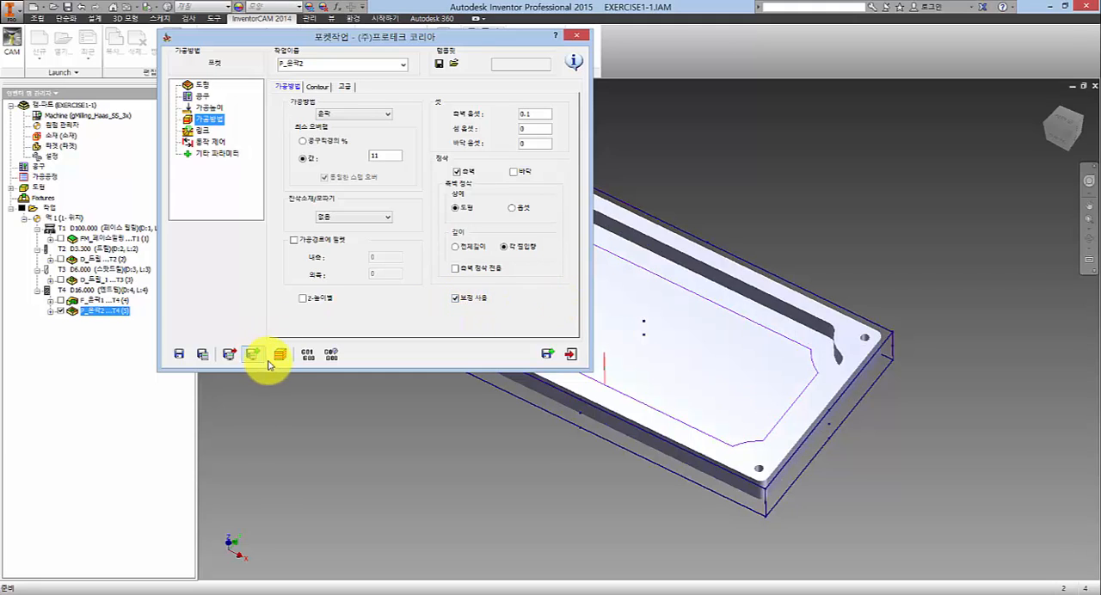
left_click(513, 171)
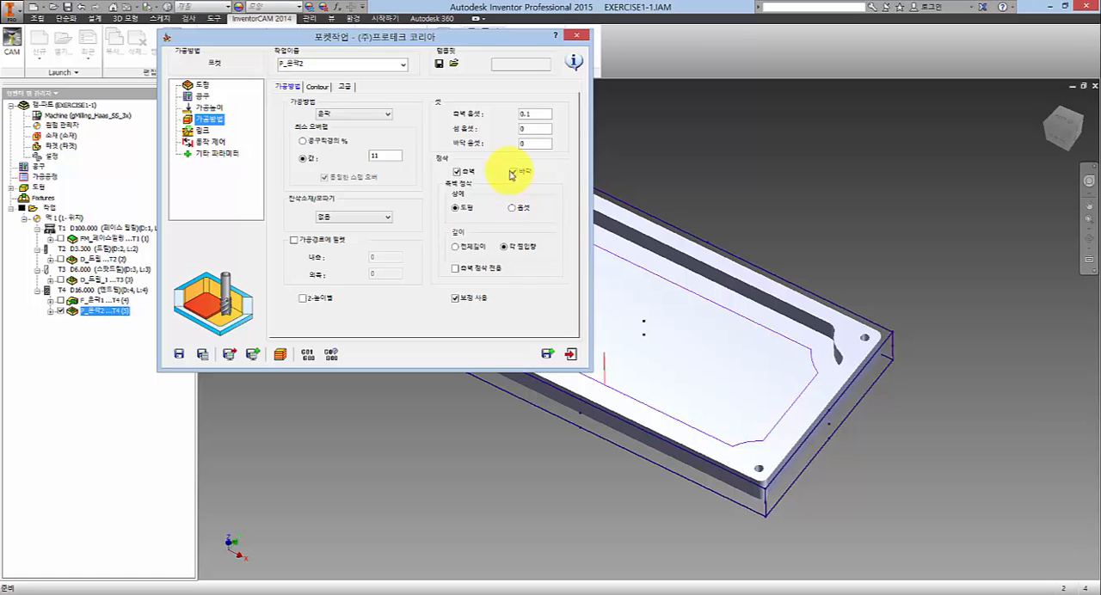
left_click(513, 171)
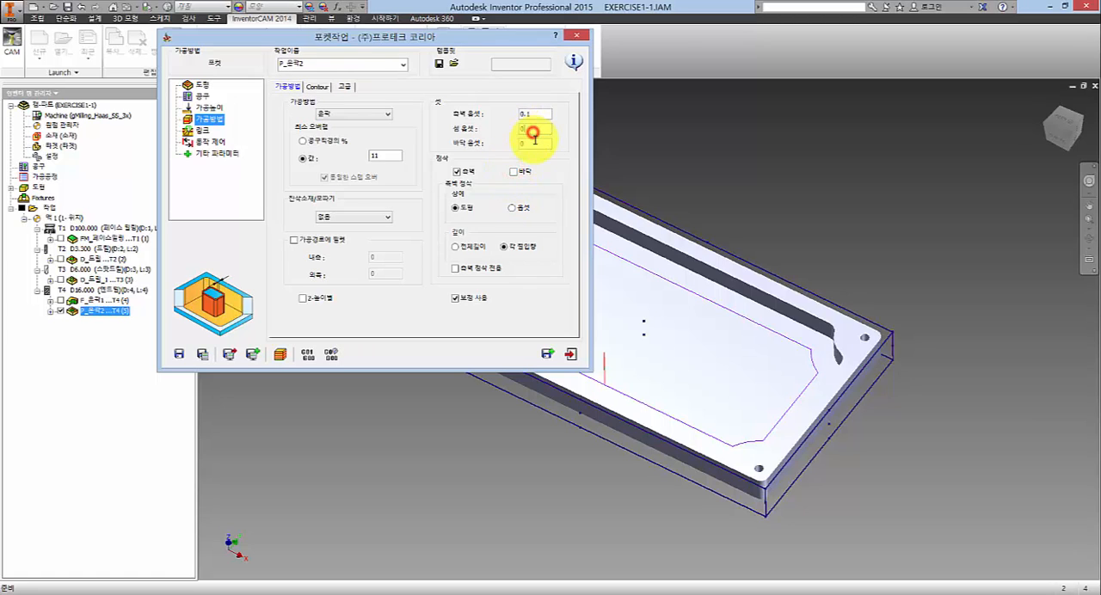
left_click(534, 143)
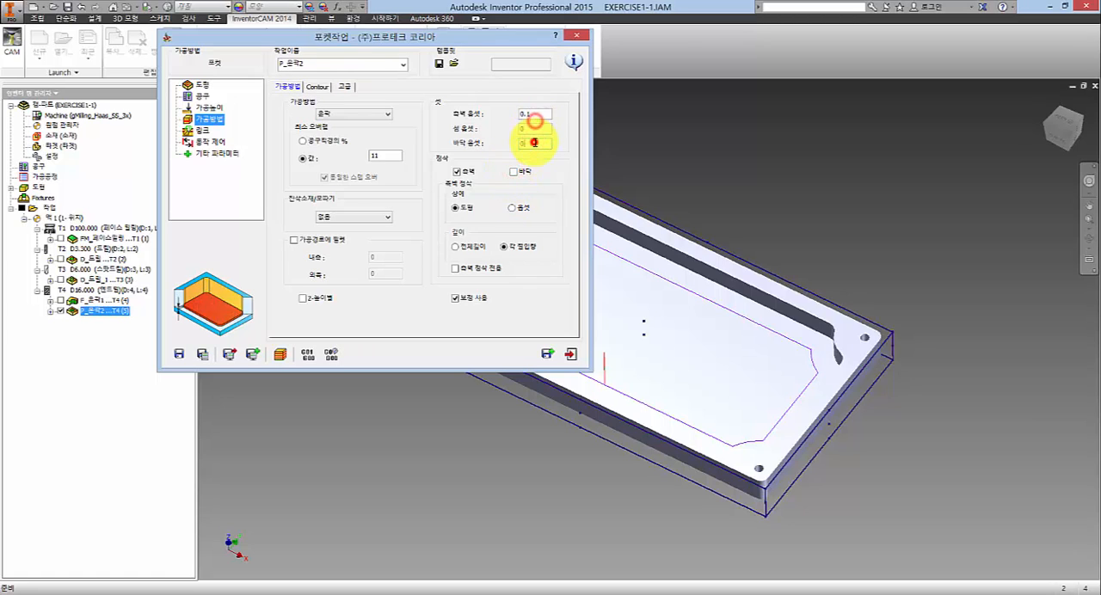
- Set the depth of the pocket's side-wall finishing to full length (전체길이)
left_click(316, 87)
left_click(284, 88)
left_click(316, 87)
left_click(284, 87)
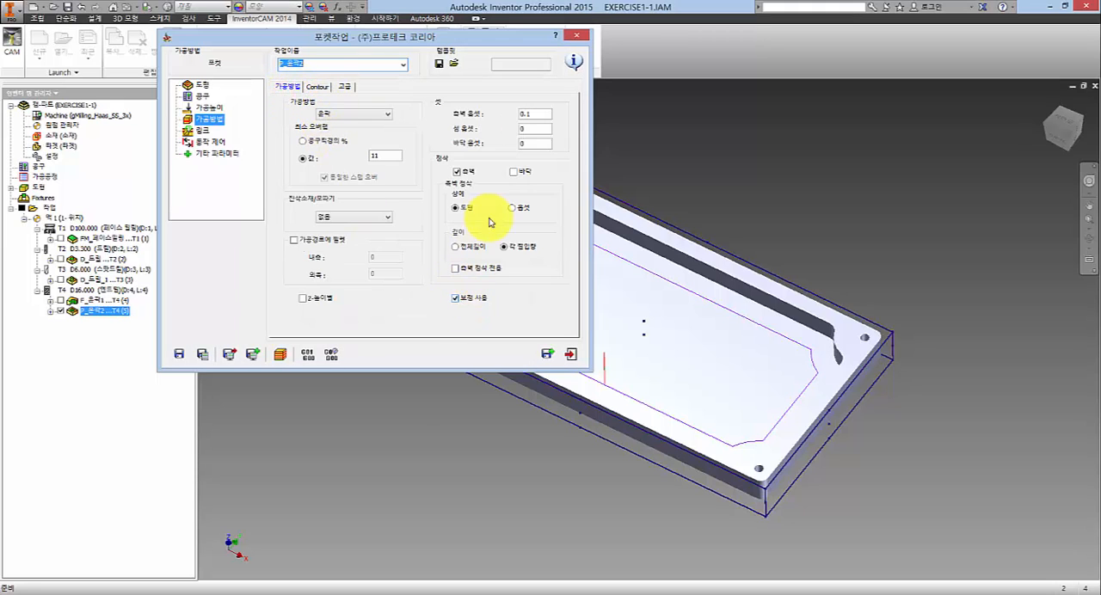
left_click(455, 246)
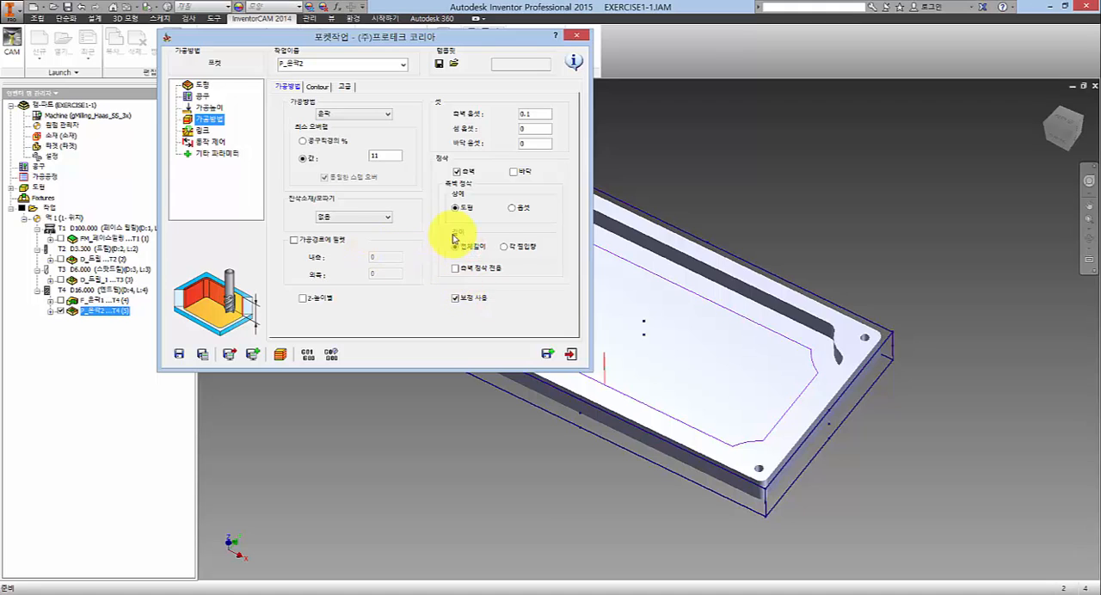
- Set the ramping (램핑) of the pocket operation to helical (헬리컬) in the link settings
left_click(204, 130)
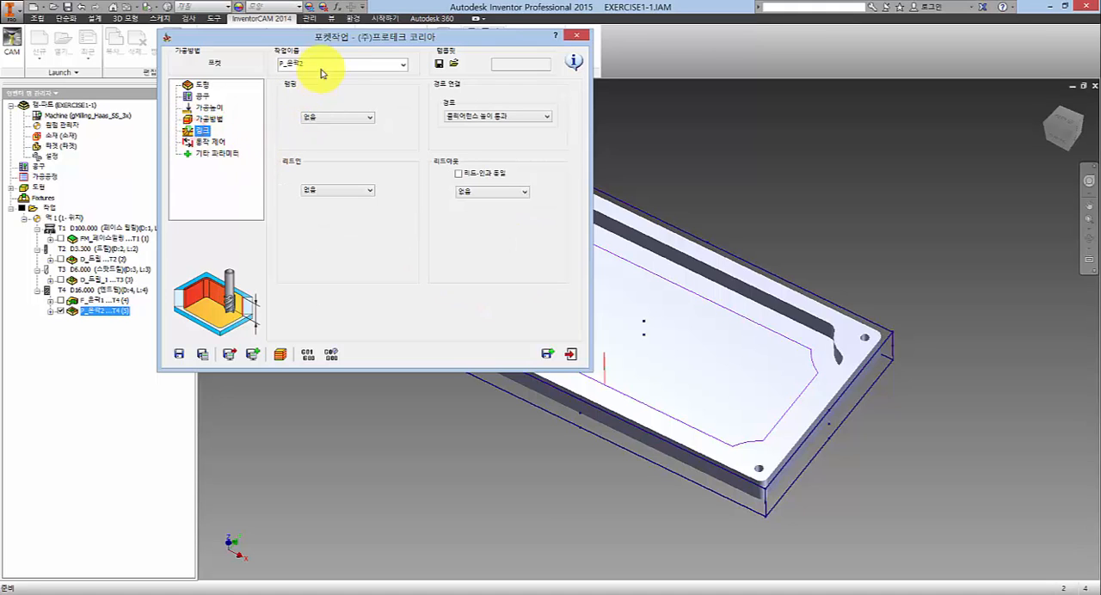
left_click_drag(388, 43, 413, 37)
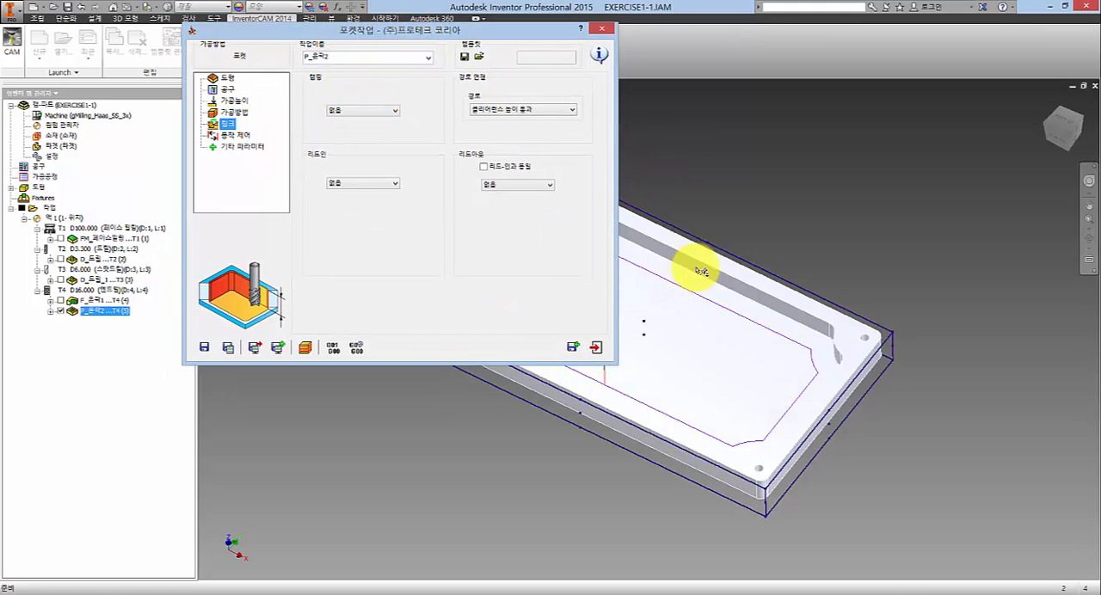
middle_click_drag(739, 272, 890, 250)
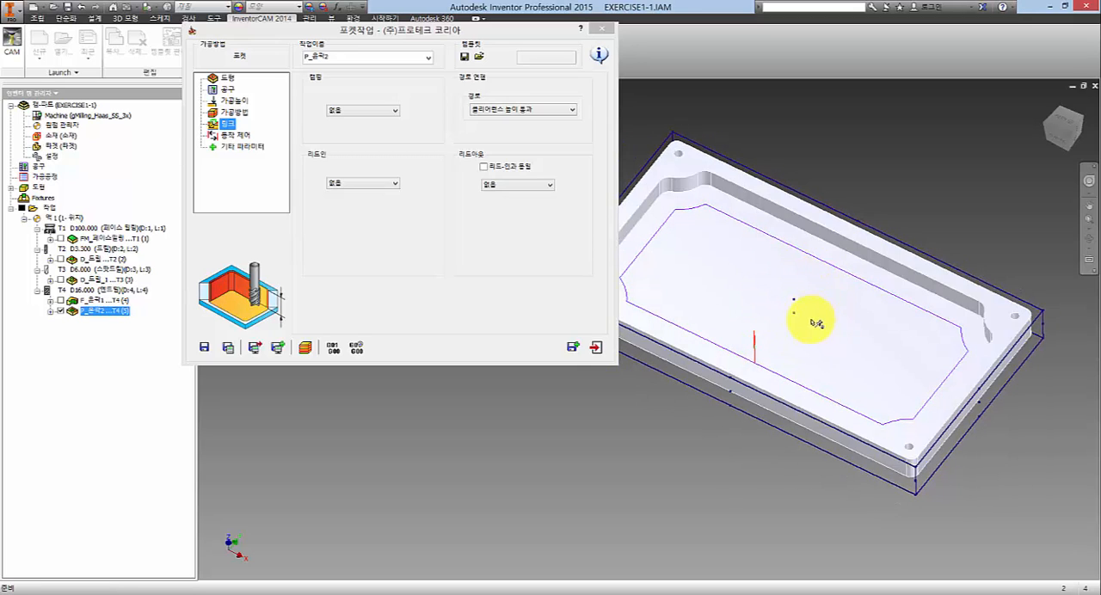
left_click(363, 109)
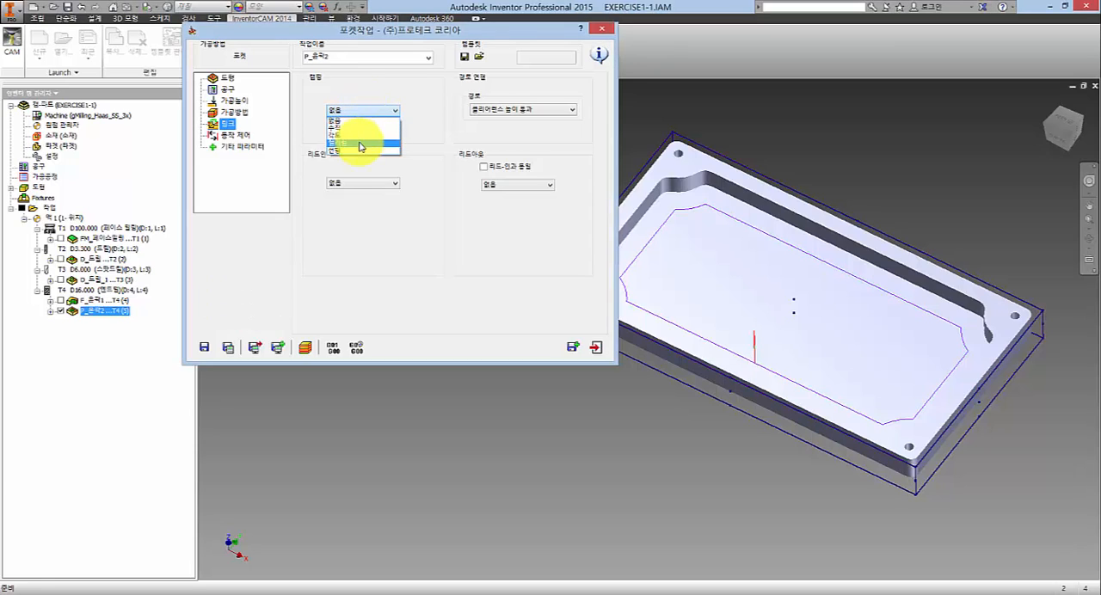
left_click(360, 142)
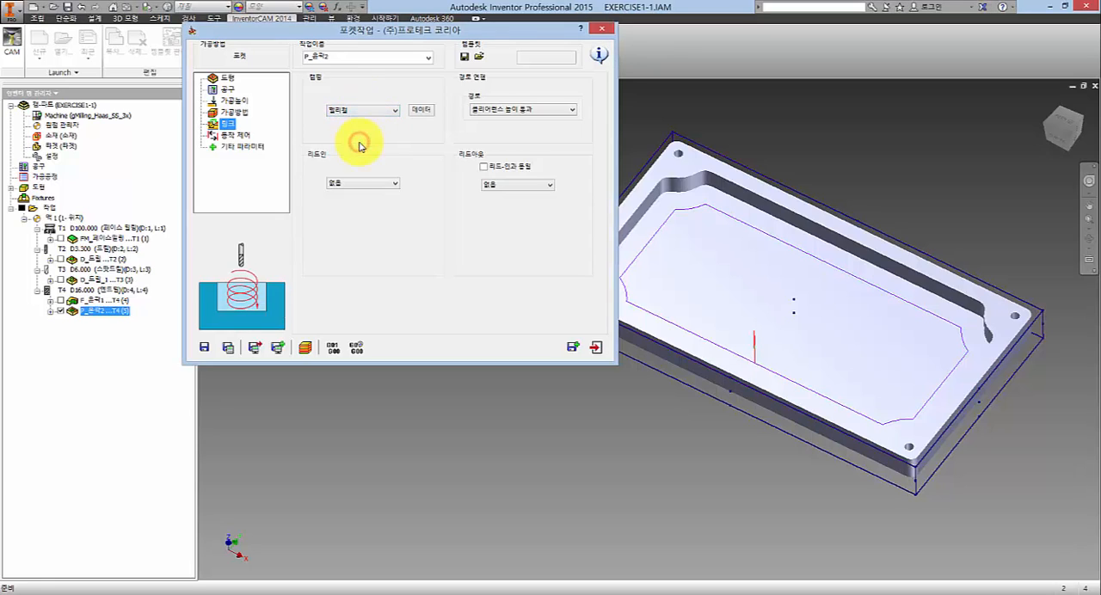
- Try the linear (선형), vertical (수직) and angle (각도) ramping types for the pocket, and return to helical (헬리컬)
left_click(381, 111)
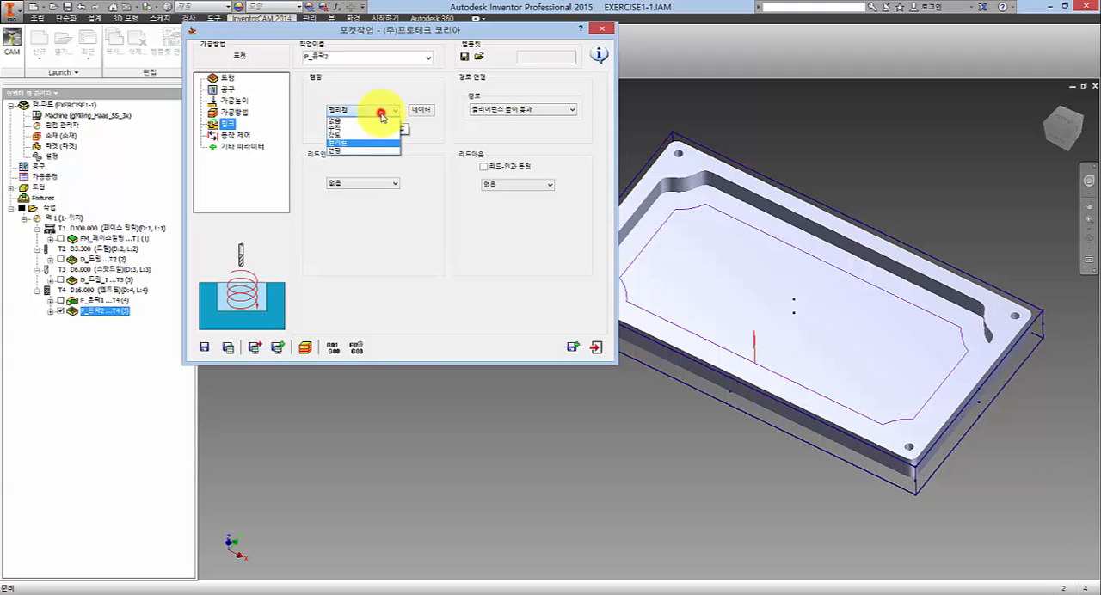
left_click(354, 150)
left_click(365, 115)
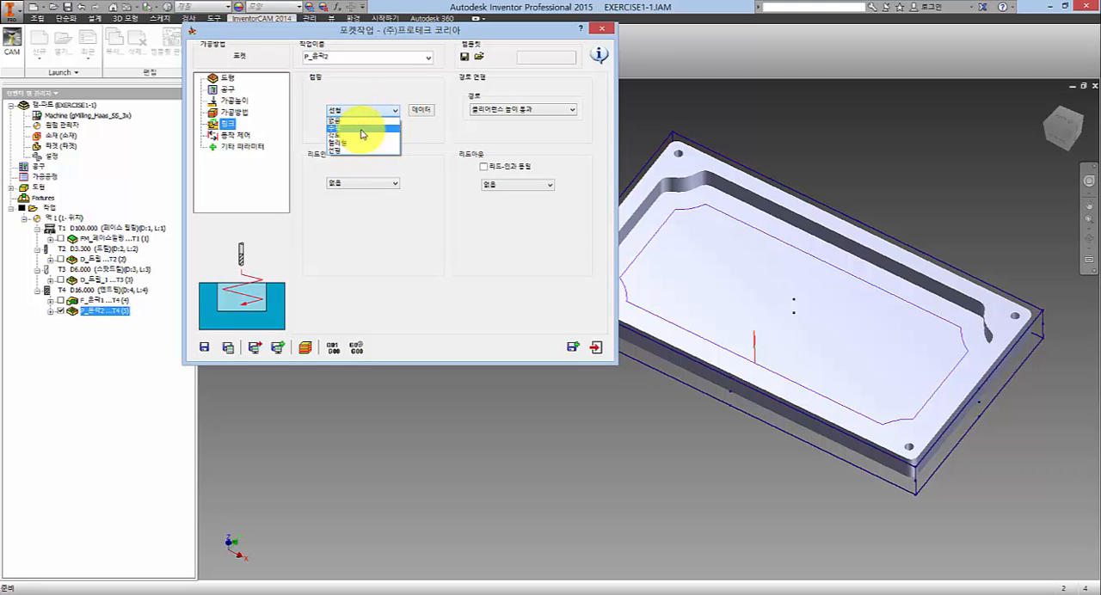
left_click(361, 131)
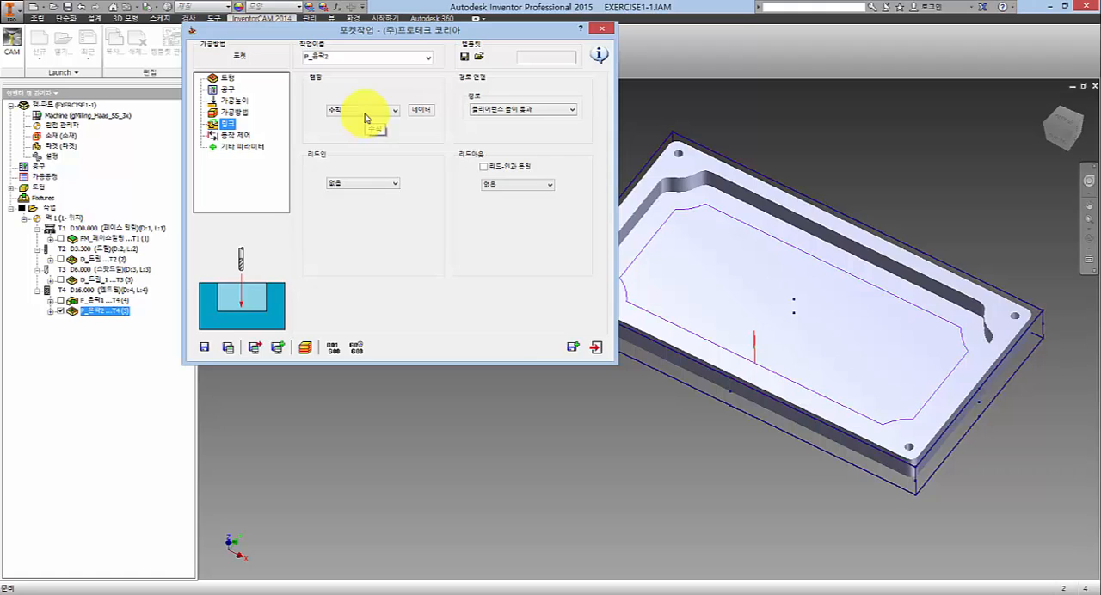
left_click(364, 111)
left_click(352, 138)
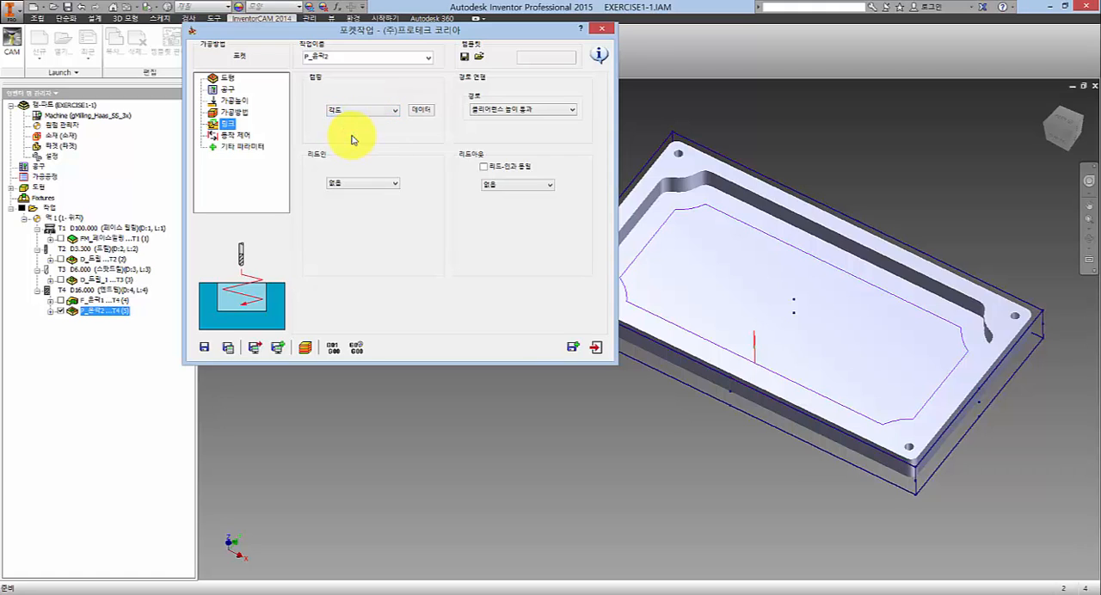
left_click(364, 110)
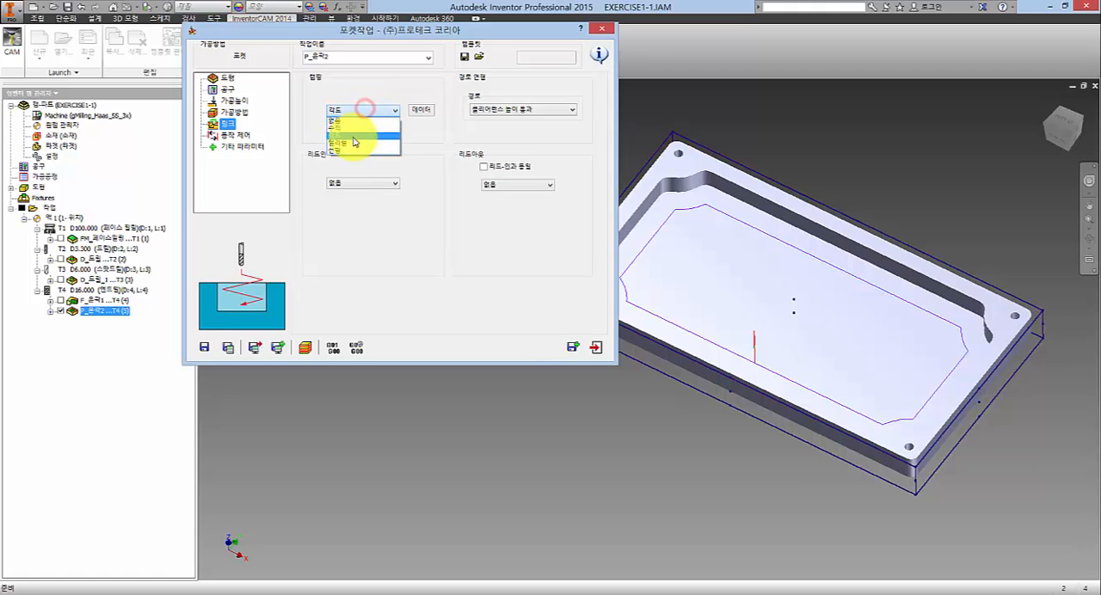
left_click(350, 145)
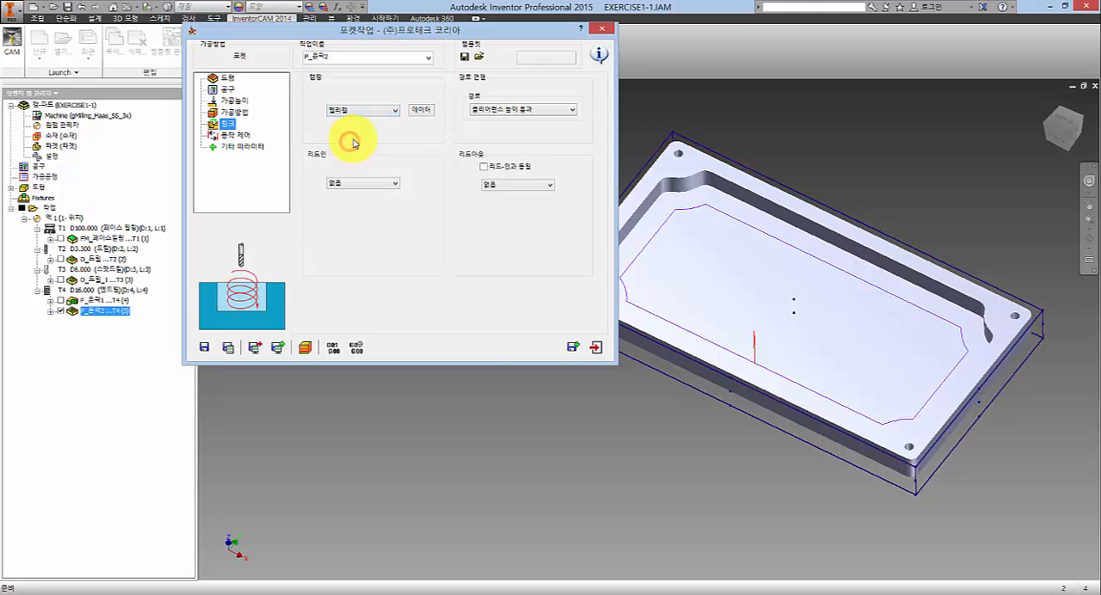
- Try repositioning the helical ramp inside the pocket, reset its position to the default (기본 설정), and accept angle 5 and radius 7.84
left_click(424, 112)
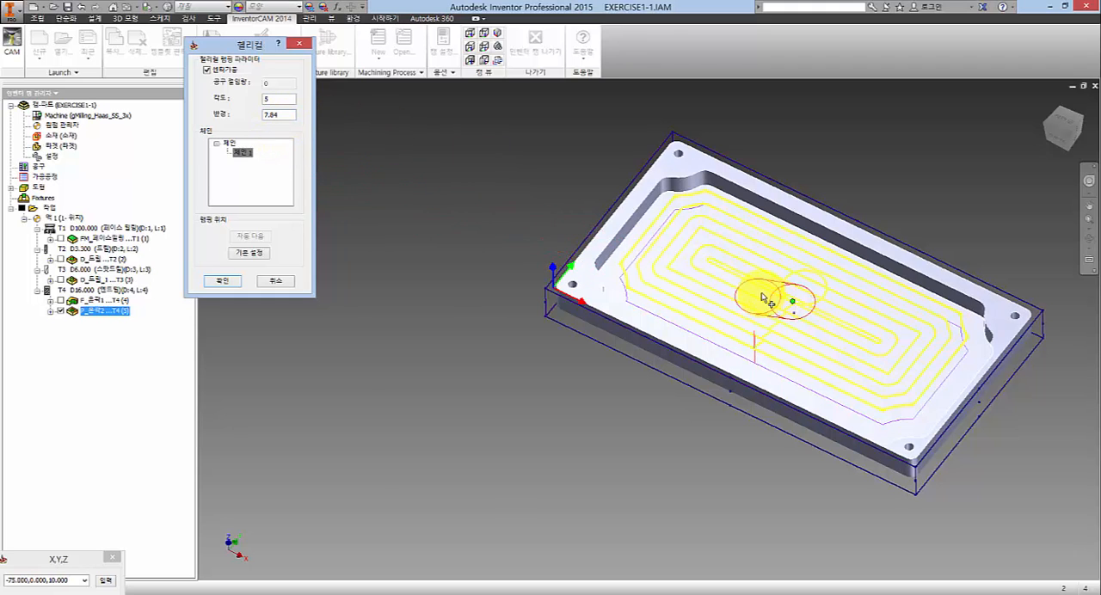
left_click(794, 300)
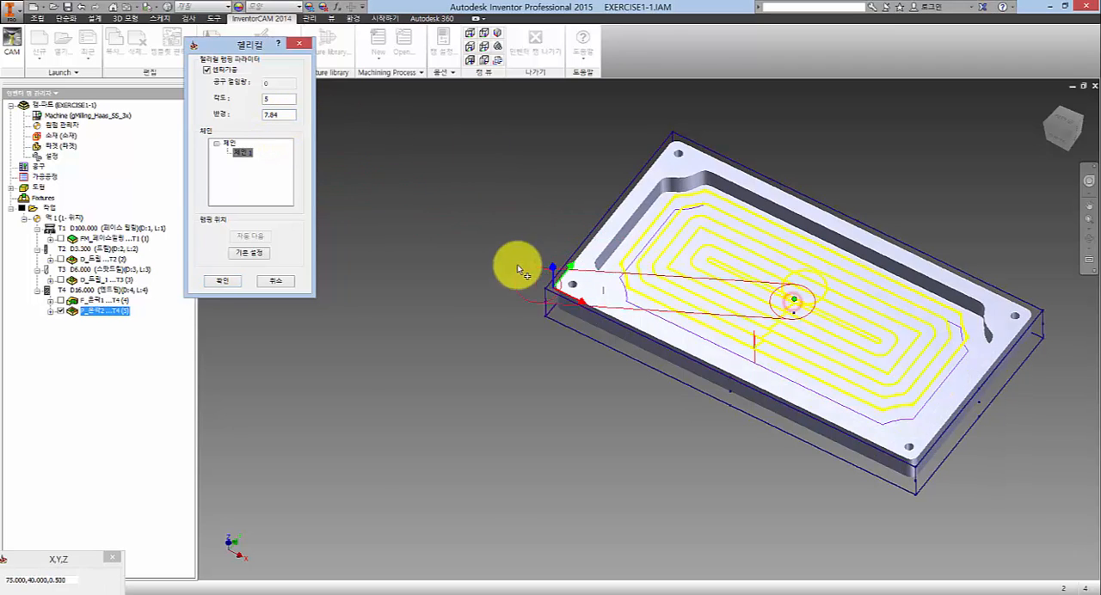
left_click(778, 308)
left_click(792, 302)
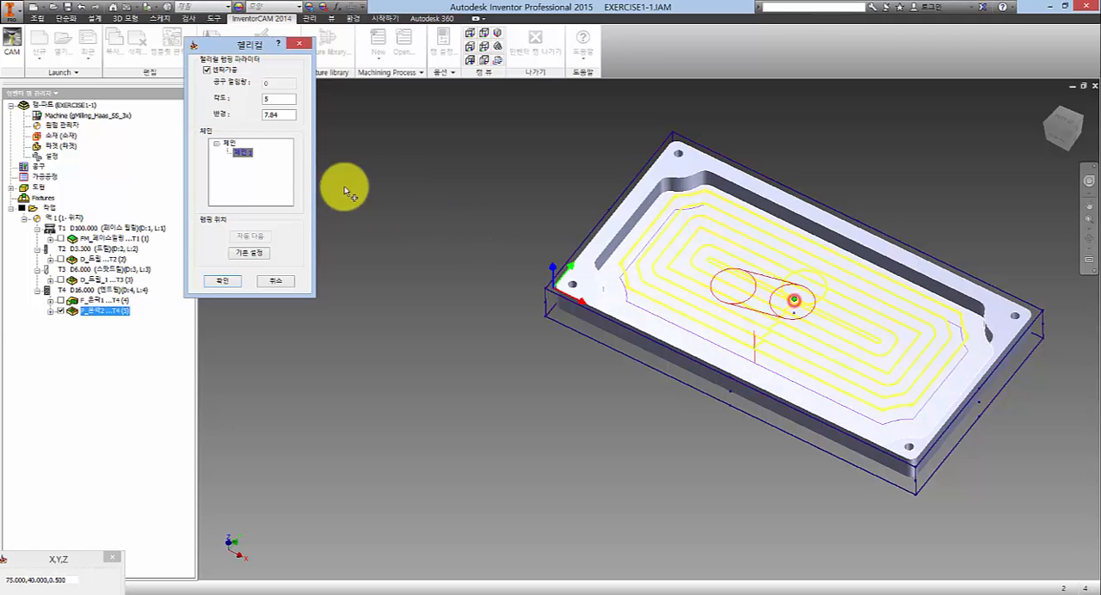
left_click(250, 252)
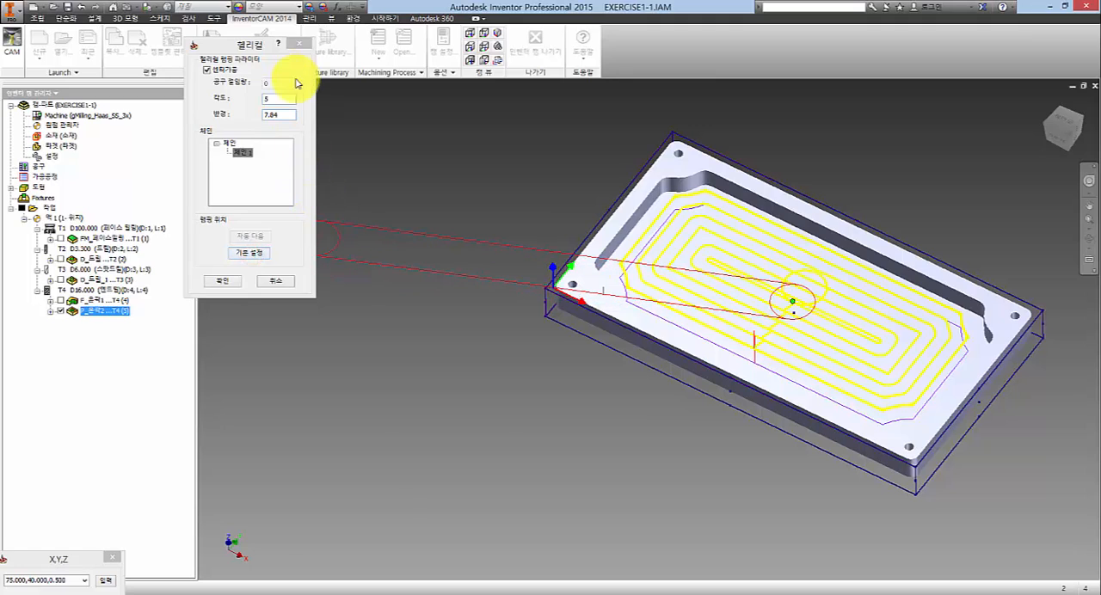
double_click(281, 100)
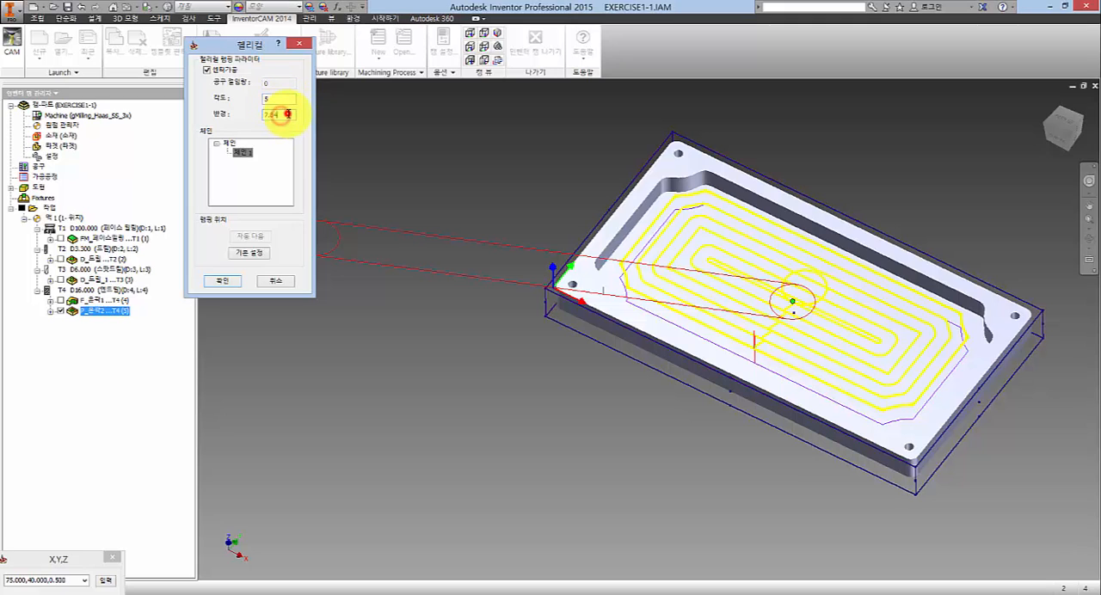
left_click_drag(289, 114, 231, 113)
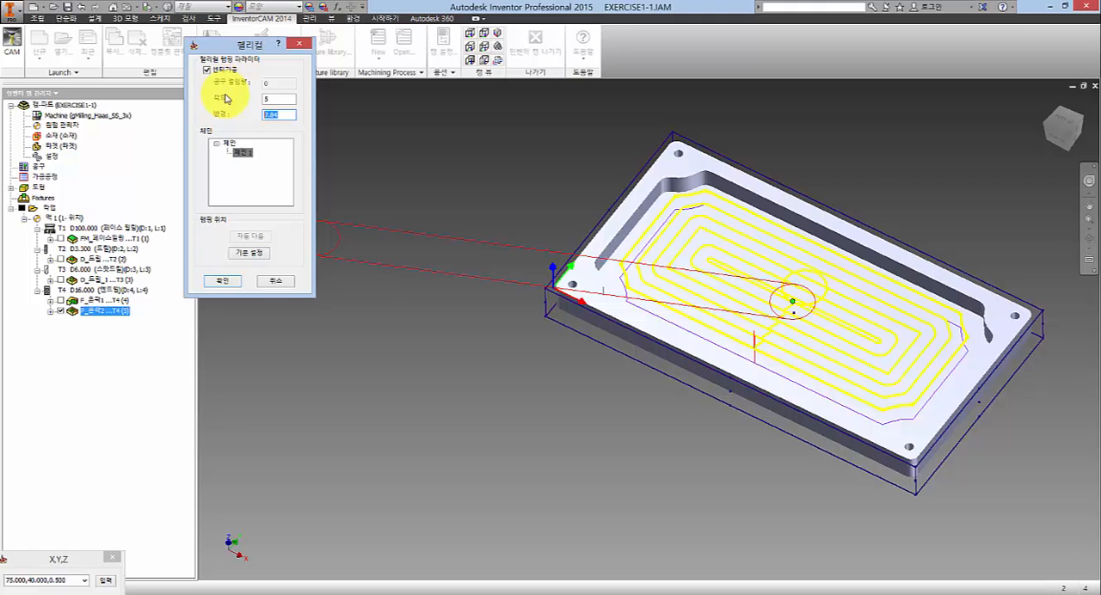
left_click(232, 282)
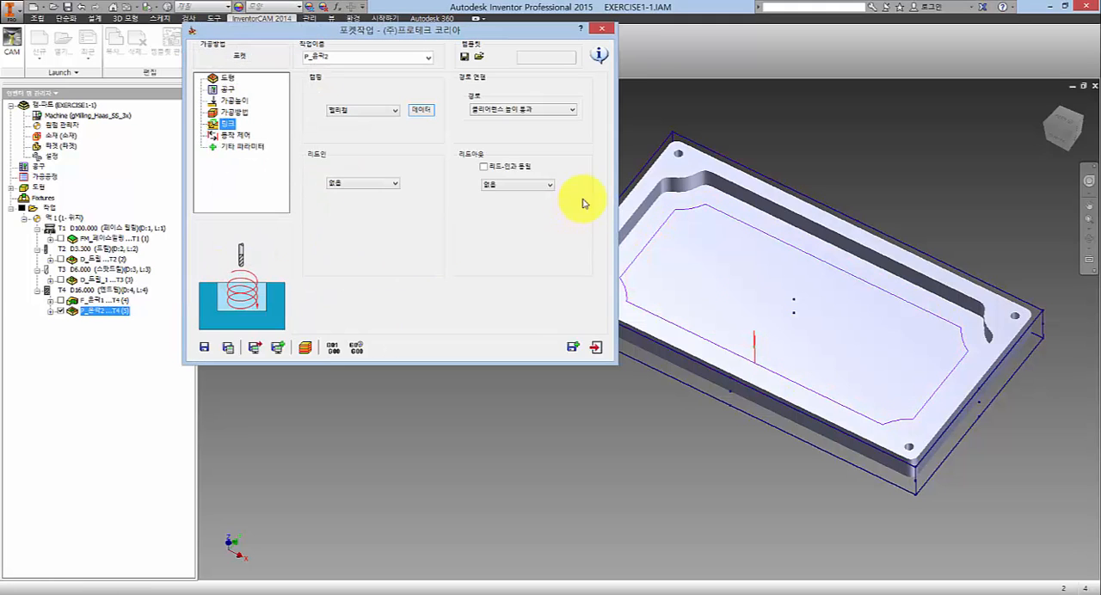
- Leave the lead-in (리드인) at none, save and calculate the pocket operation, and examine its helical ramp toolpath
left_click(394, 183)
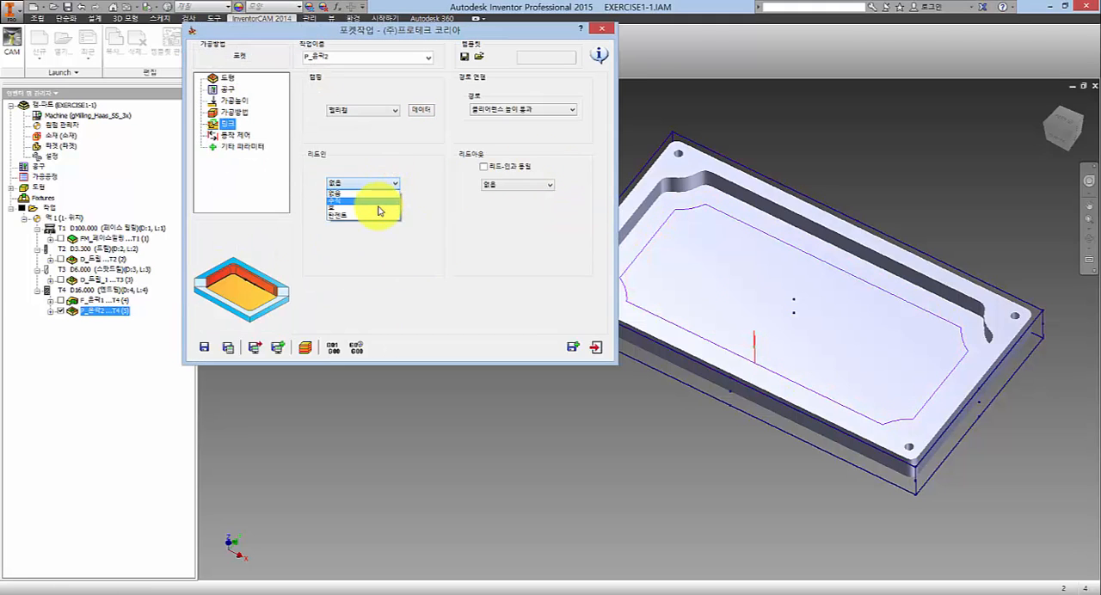
left_click(437, 200)
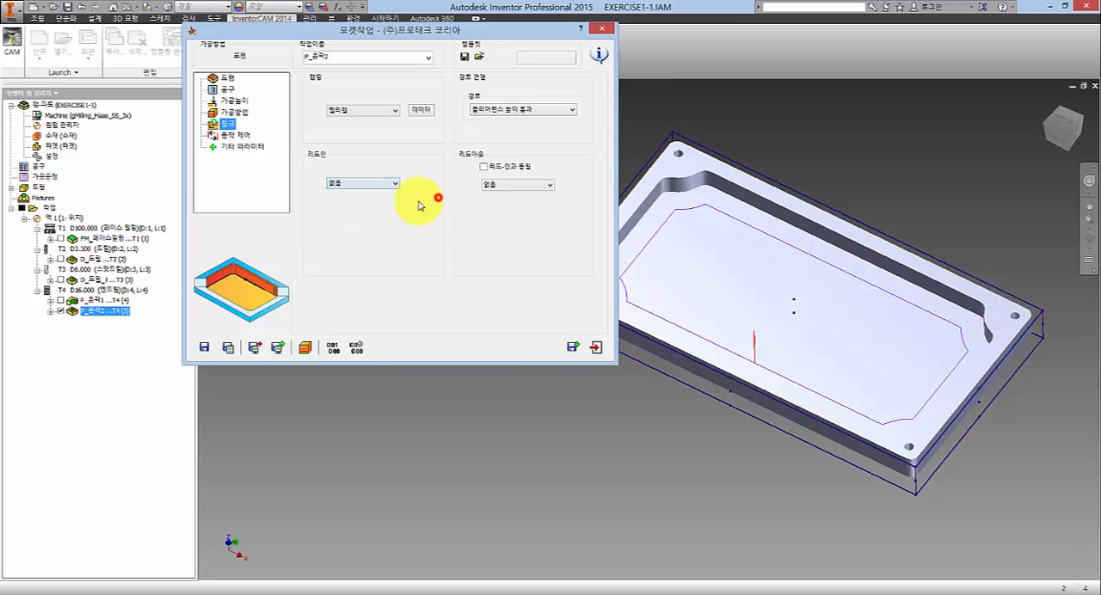
left_click(231, 348)
scroll(750, 364, "down", 5)
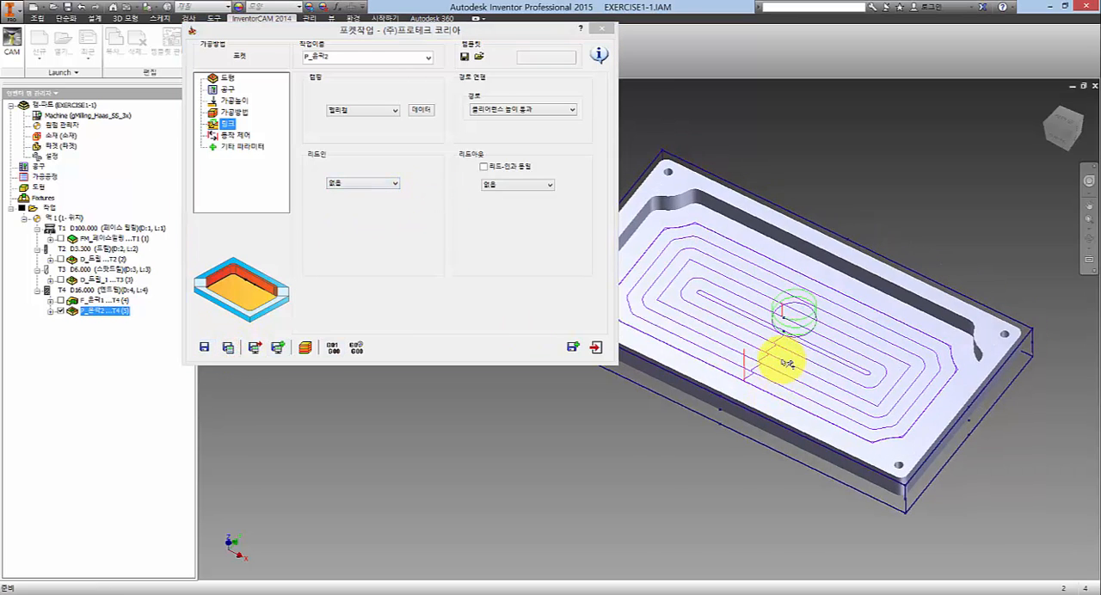
scroll(779, 351, "up", 5)
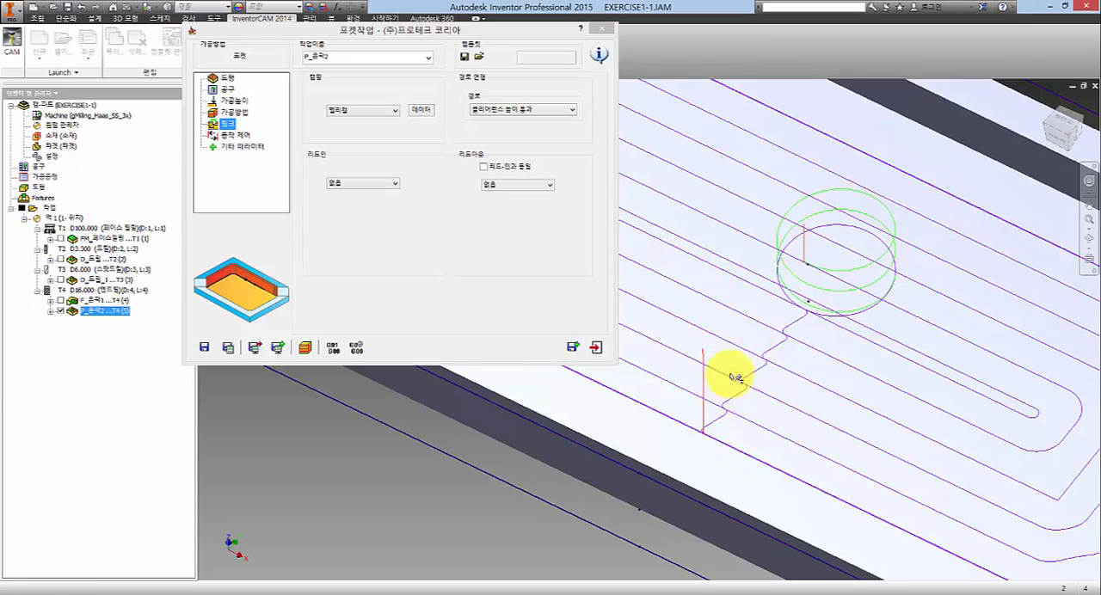
scroll(728, 373, "up", 1)
scroll(736, 334, "down", 1)
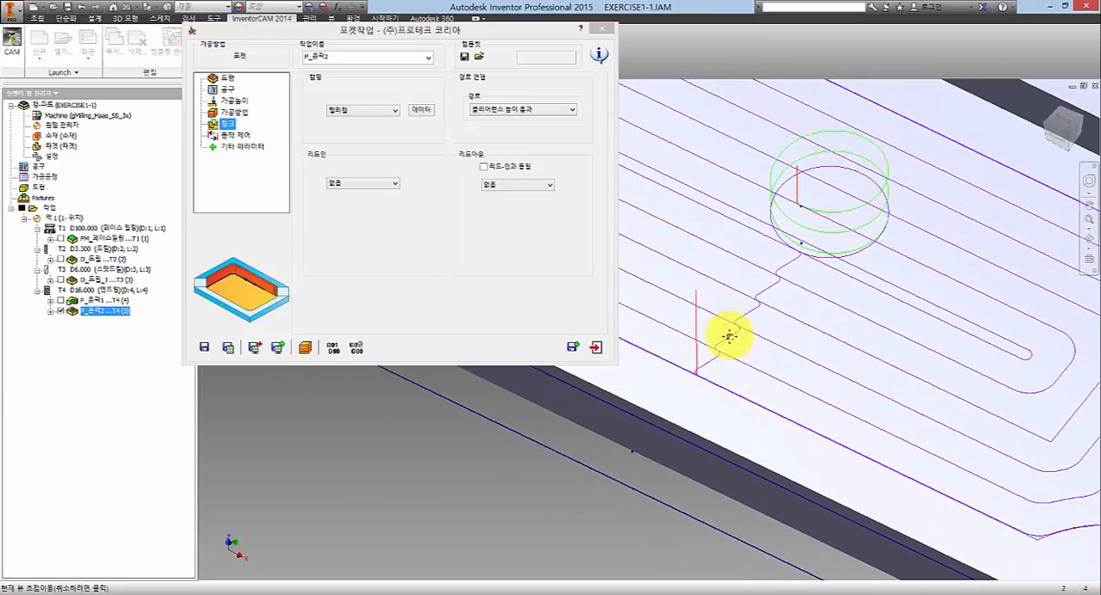
- Set the pocket's lead-in to arc (호) with the distance (거리) option, and make the lead-out the same as the lead-in
left_click(365, 183)
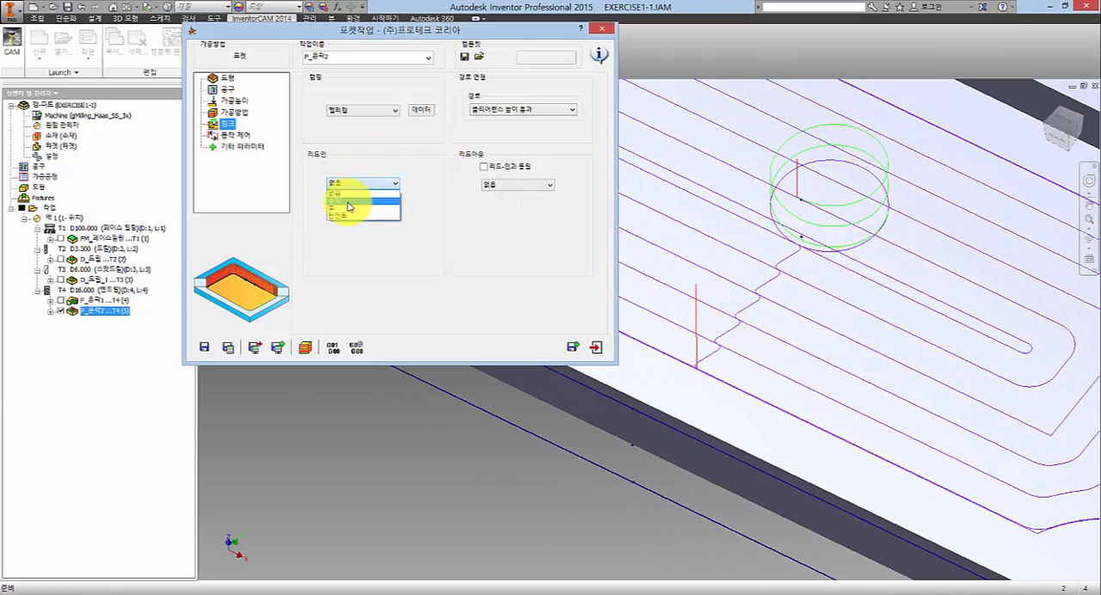
left_click(350, 208)
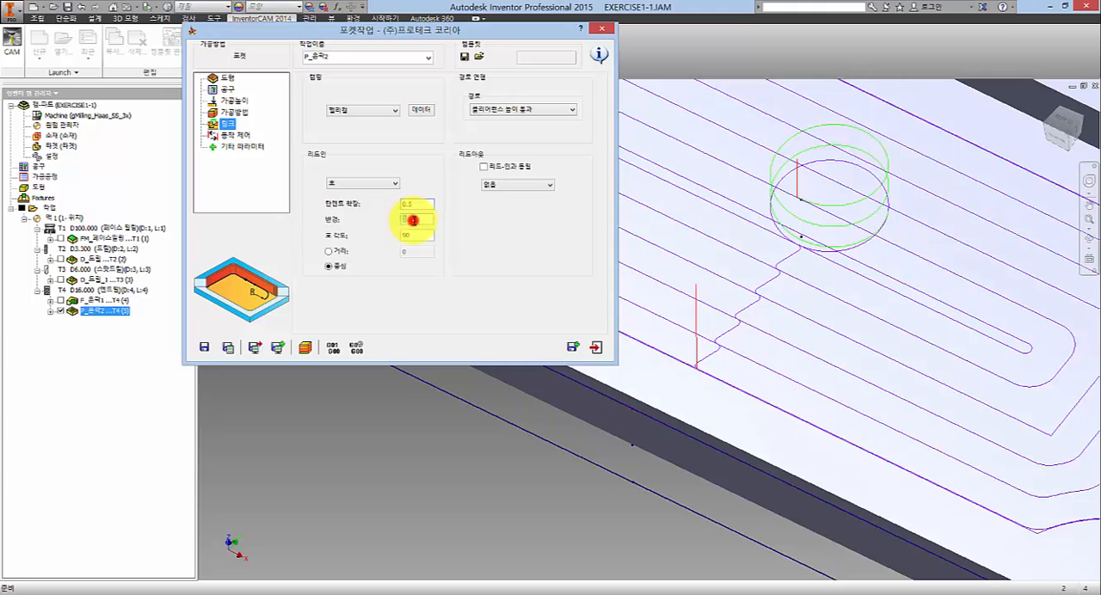
left_click(338, 251)
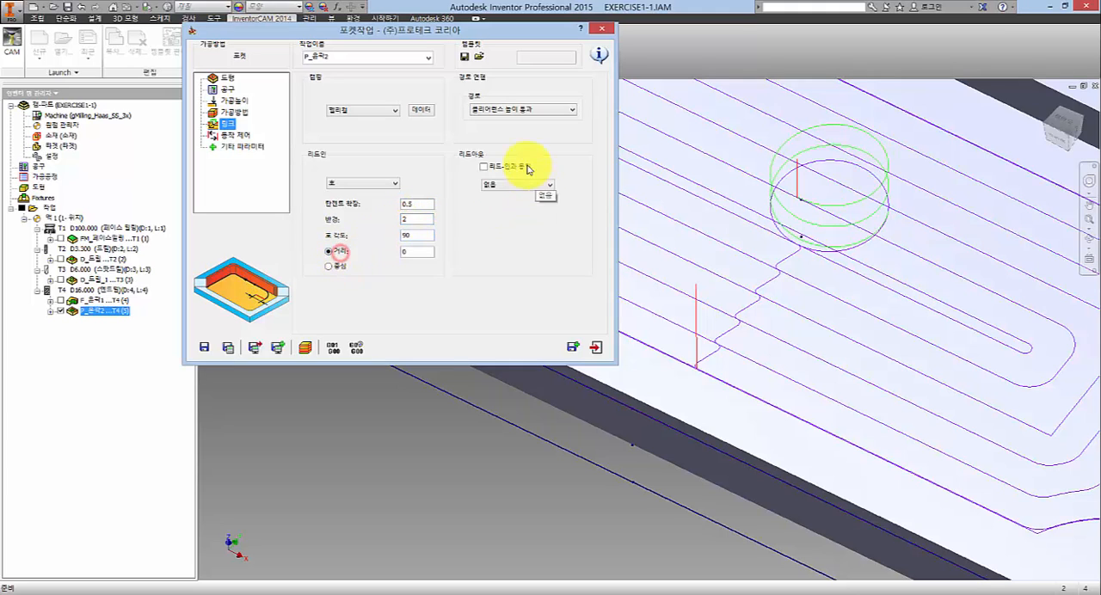
left_click(511, 166)
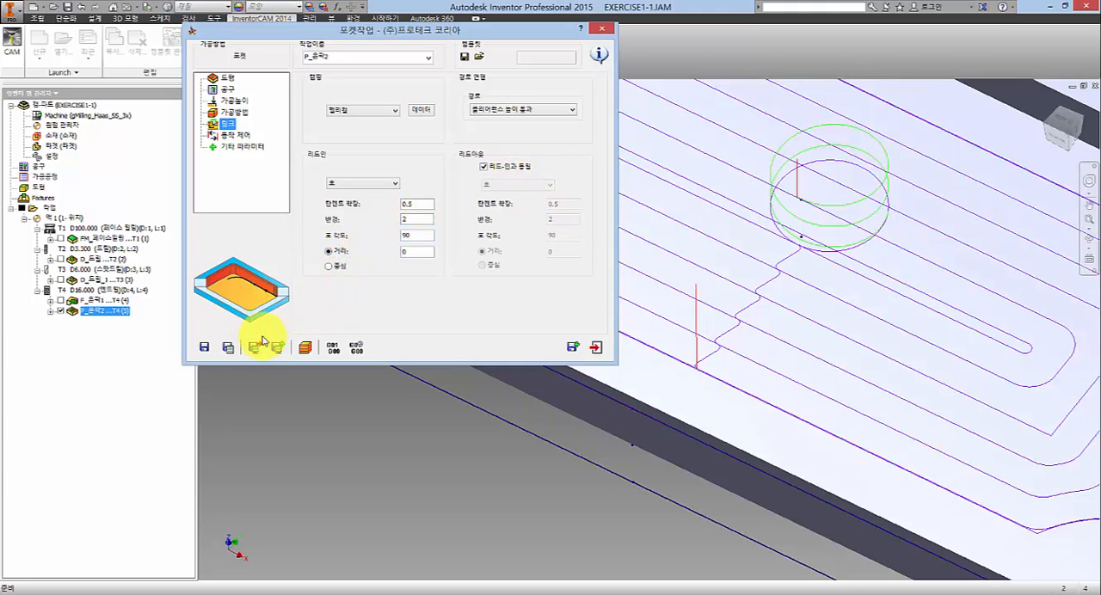
- Save and calculate the pocket with the arc lead-in and lead-out, examine the entry path, and close the operation settings
left_click(228, 348)
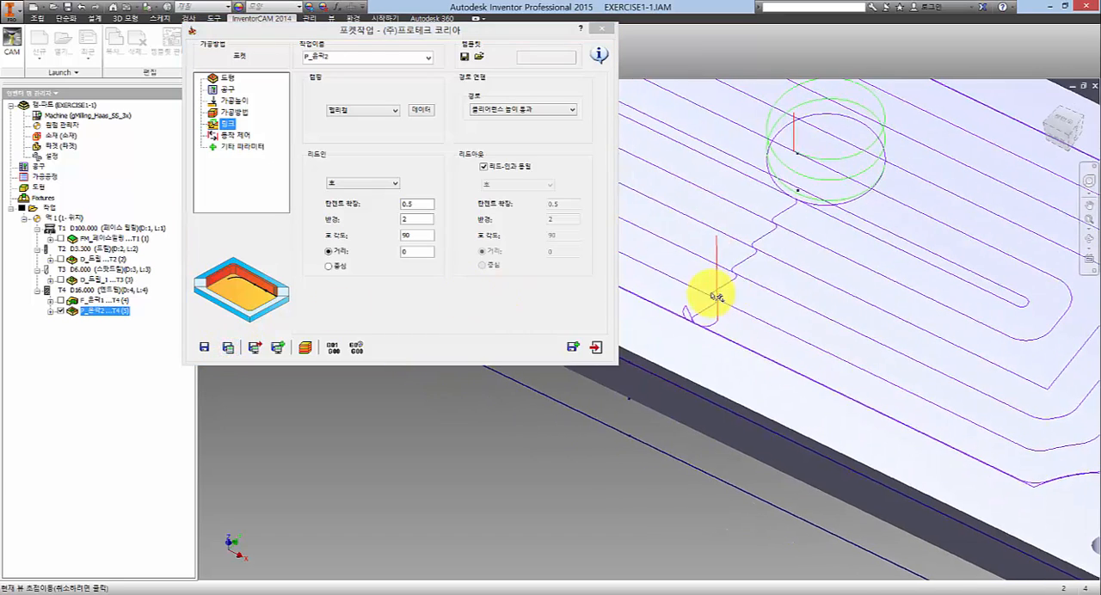
middle_click_drag(690, 364, 660, 381)
middle_click_drag(686, 343, 718, 390)
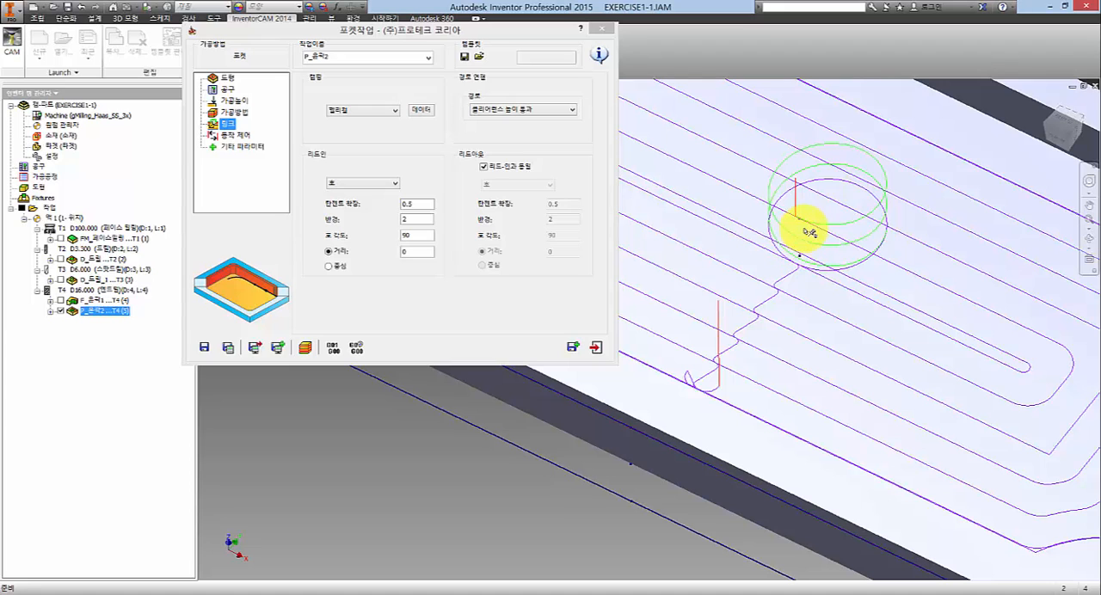
left_click(595, 346)
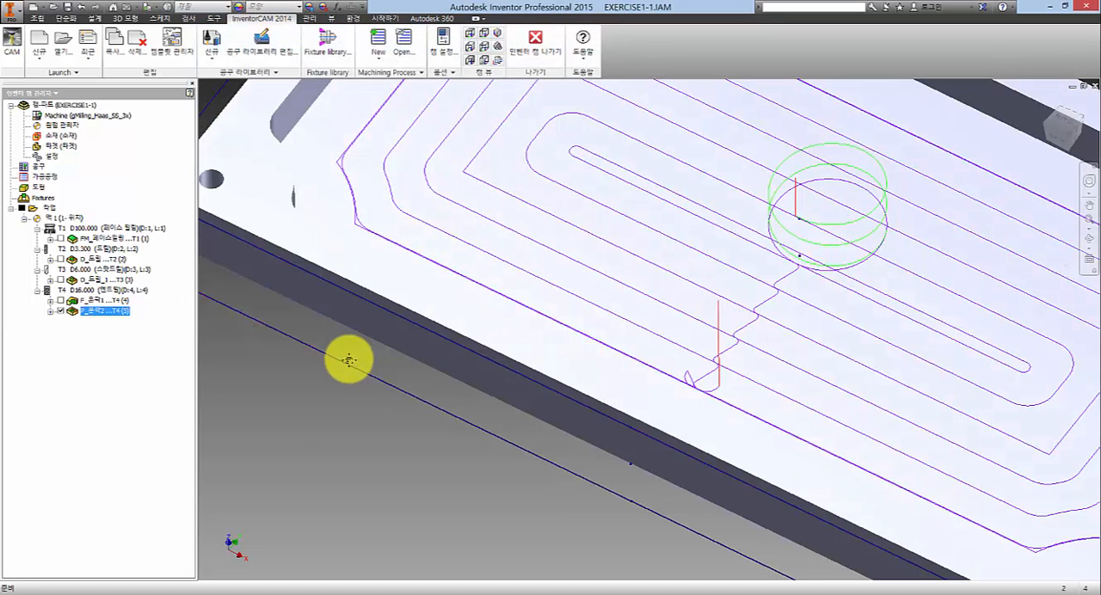
middle_click(350, 359)
left_click(744, 158)
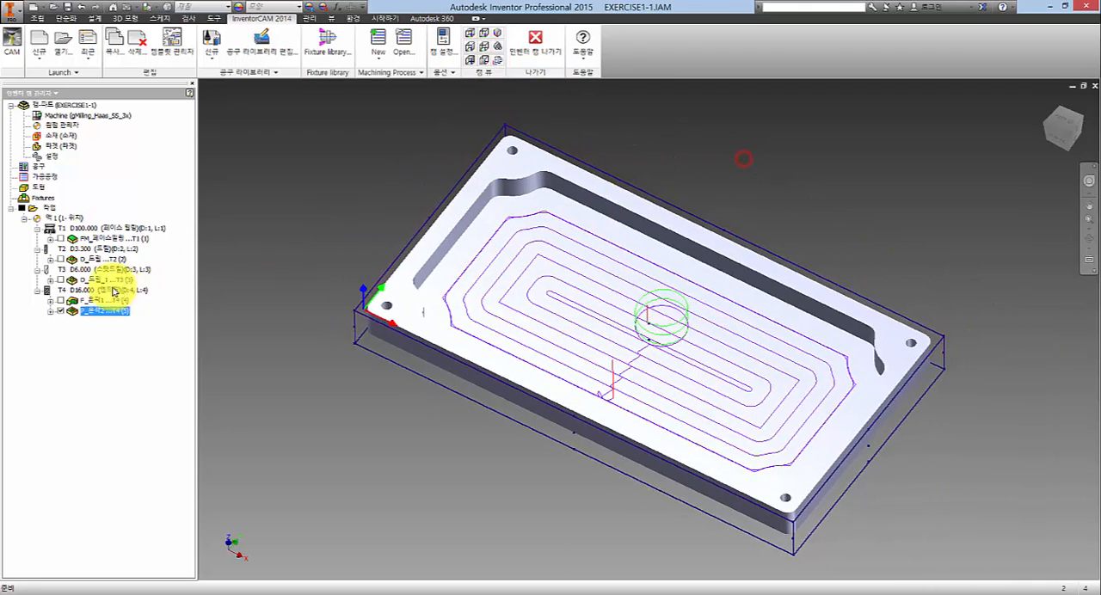
- Hide the pocket toolpath, display the toolpaths of all operations together on the plate, and hide them all again
left_click(60, 314)
left_click(307, 182)
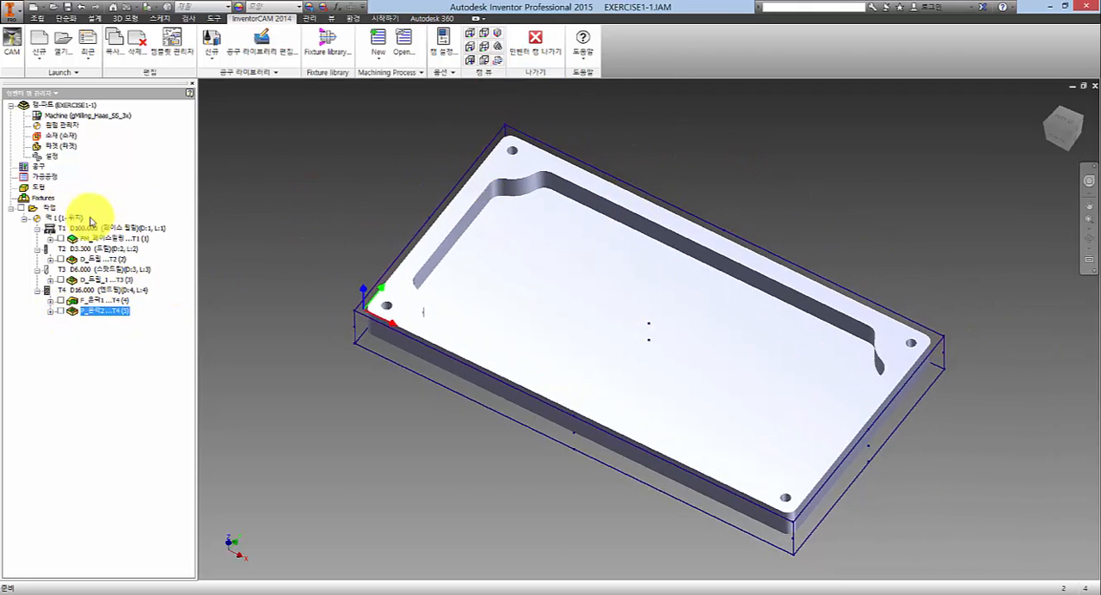
left_click(249, 213)
left_click(21, 208)
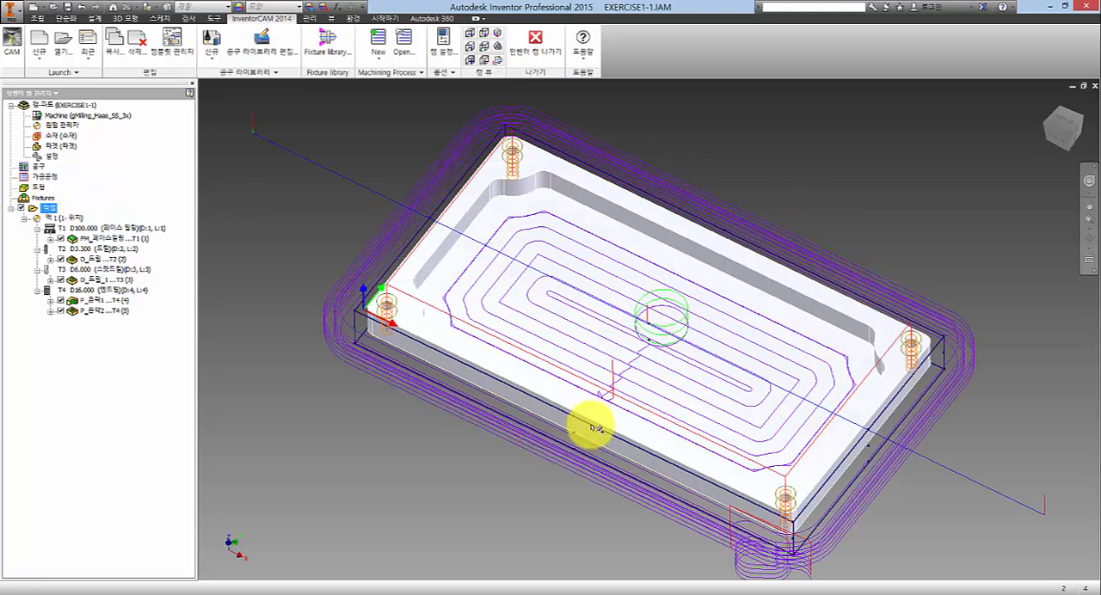
left_click(21, 208)
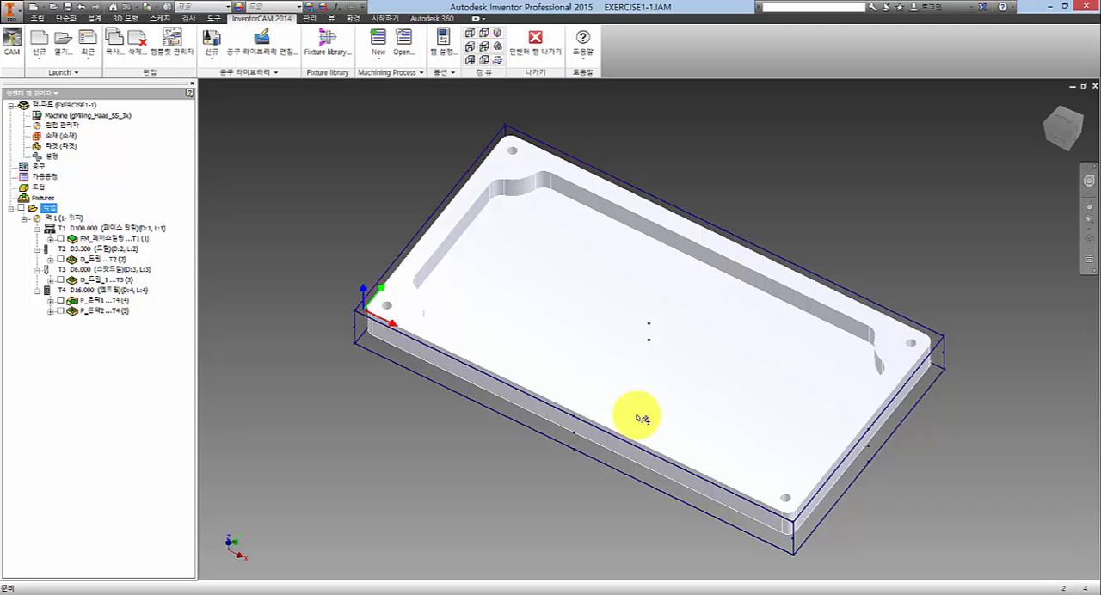
- Run the SolidVerify simulation of all operations on the stock block and watch the material removal
right_click(48, 211)
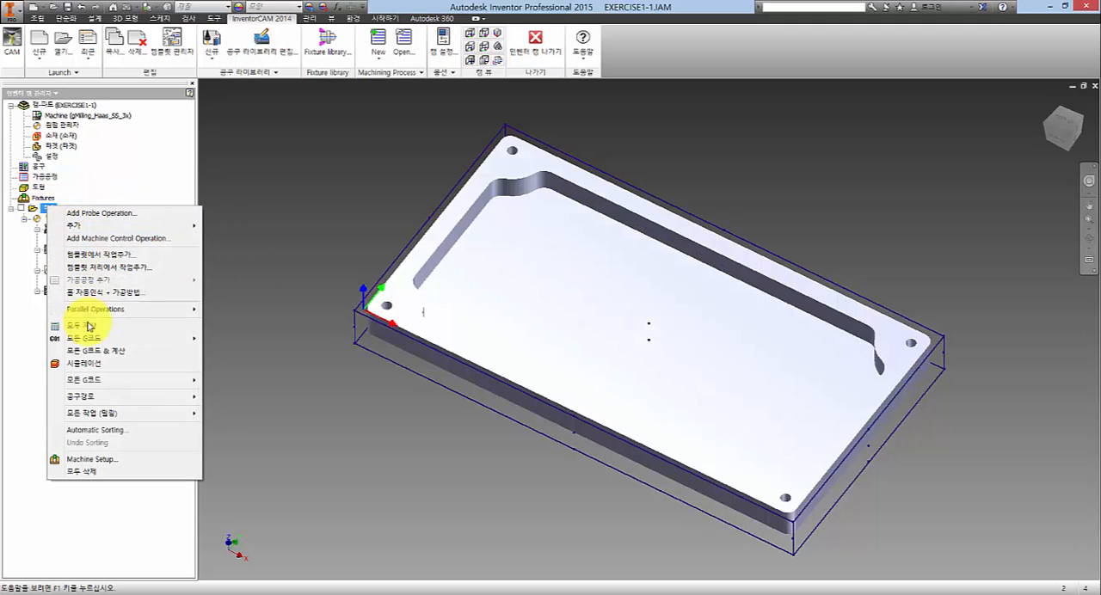
left_click(86, 364)
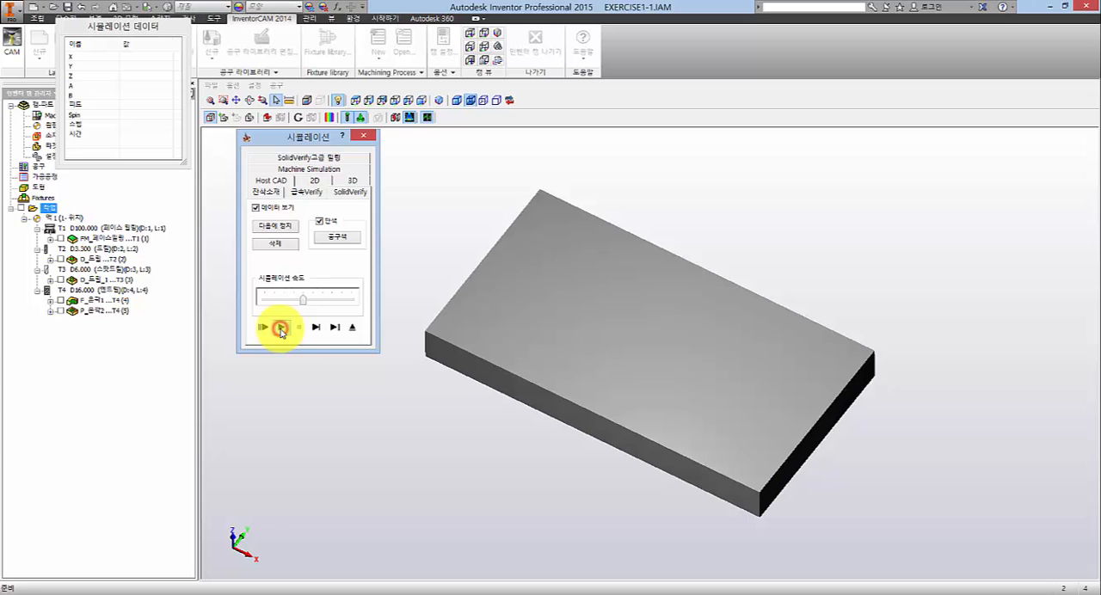
left_click(281, 329)
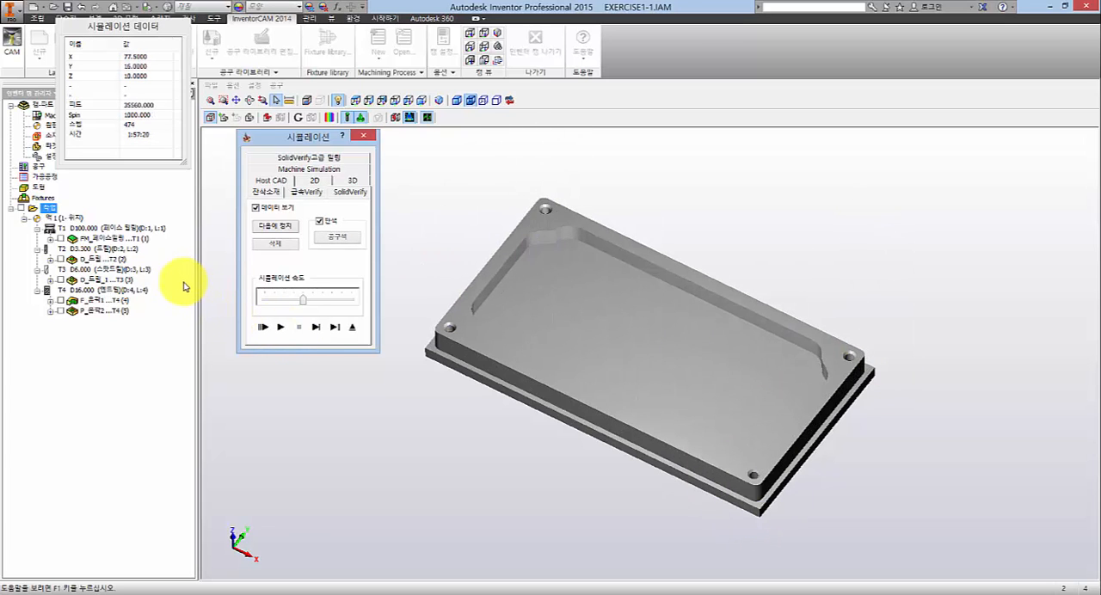
- Simulate the T3 D6 spot drilling operation on its own, and rerun the simulation for all operations together
left_click(126, 301)
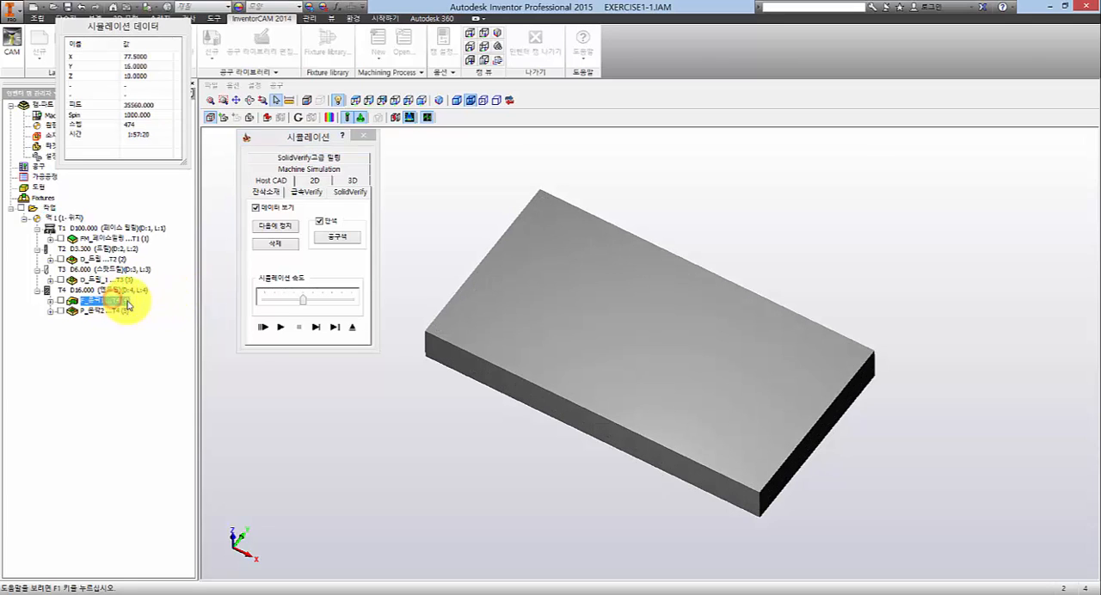
left_click(101, 280)
left_click(101, 260)
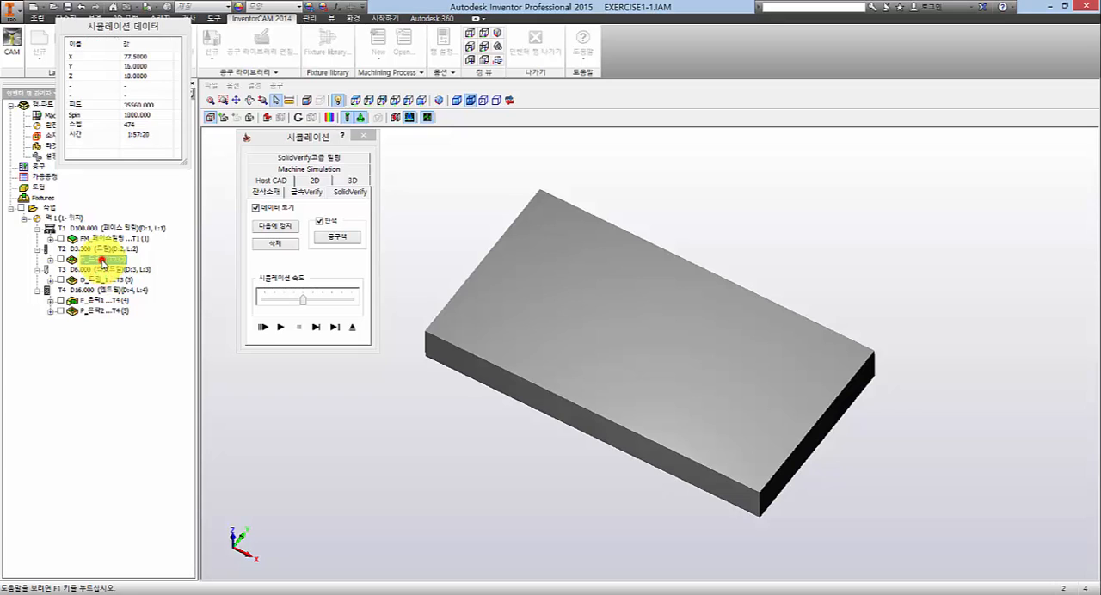
left_click(95, 279)
left_click(276, 327)
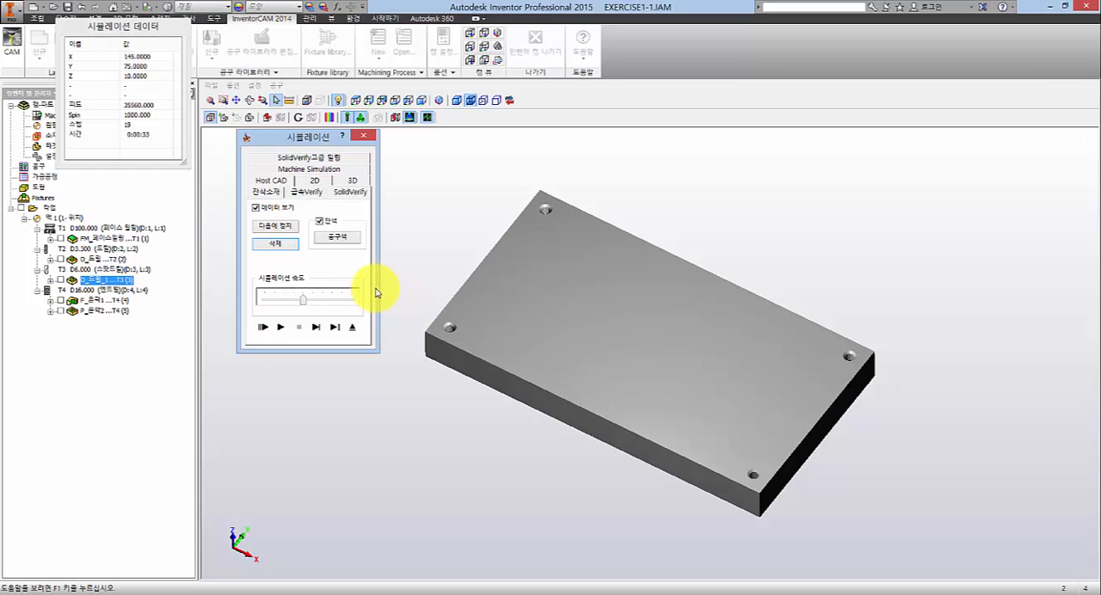
left_click(49, 209)
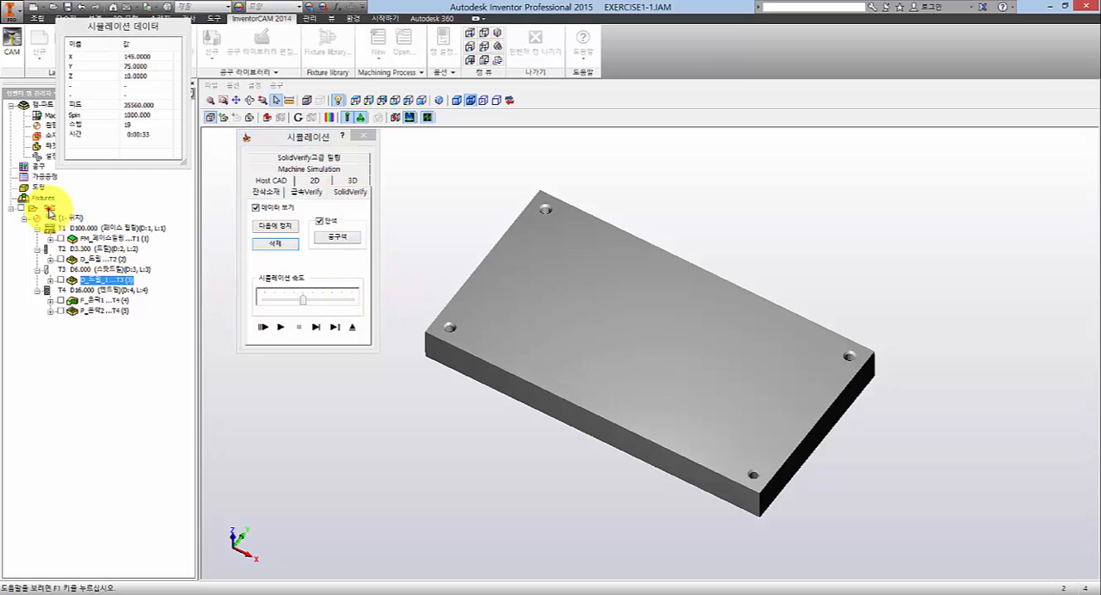
left_click(278, 327)
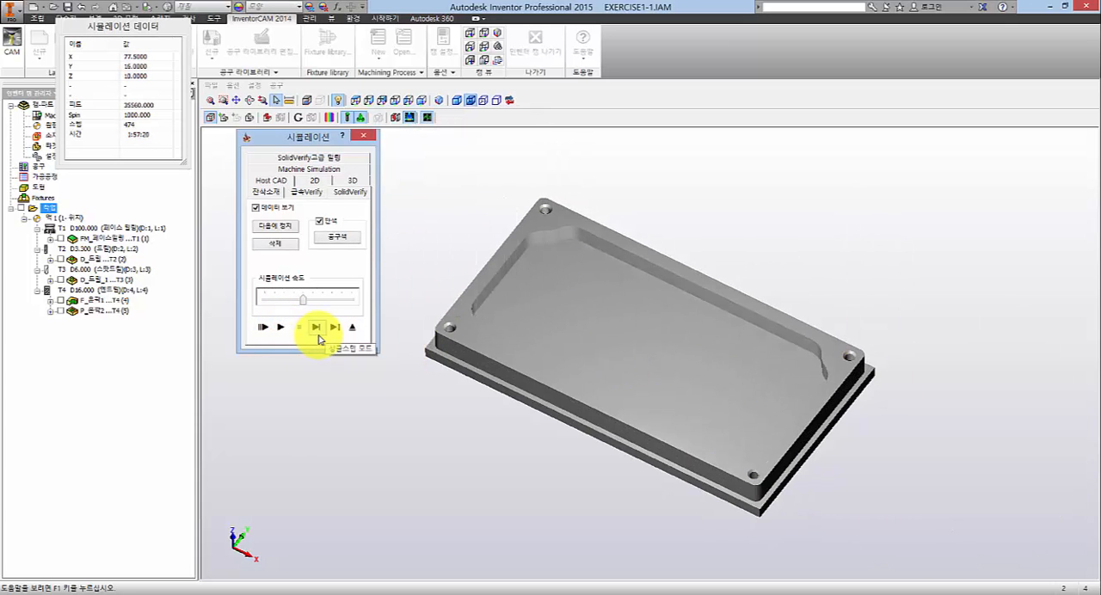
- Lower the simulation speed, advance through the machining in single-step mode, and exit the simulation
left_click(353, 328)
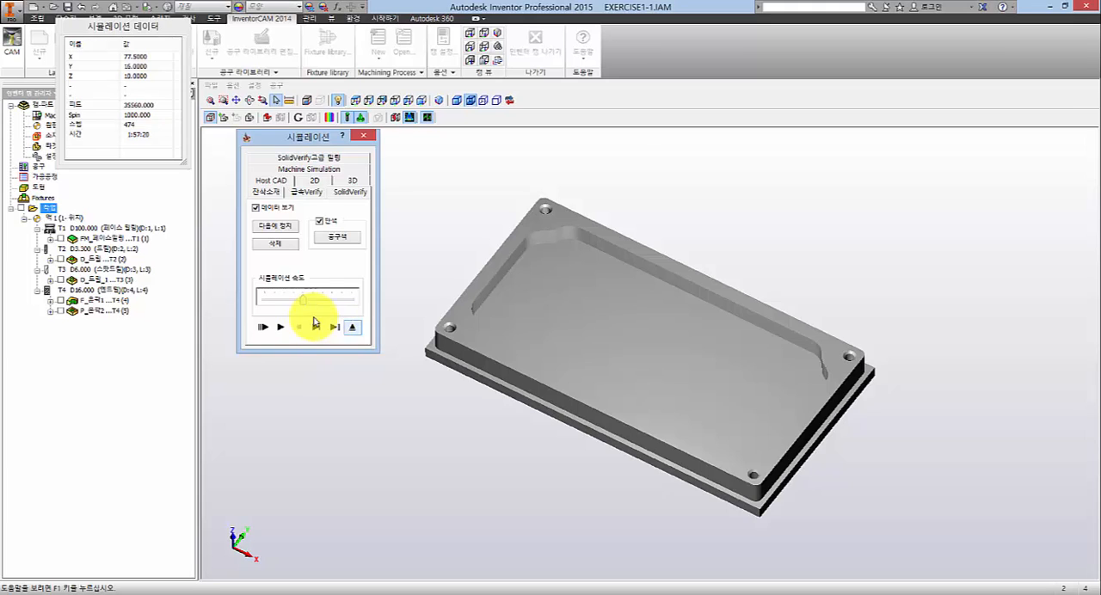
left_click_drag(274, 300, 343, 300)
left_click(281, 295)
left_click(276, 295)
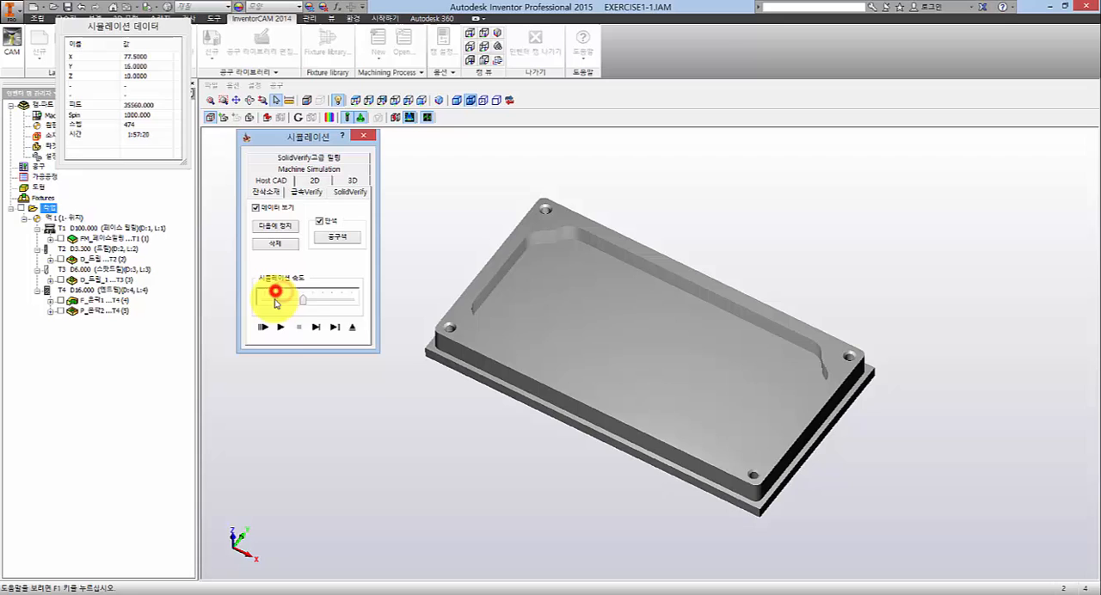
left_click(315, 327)
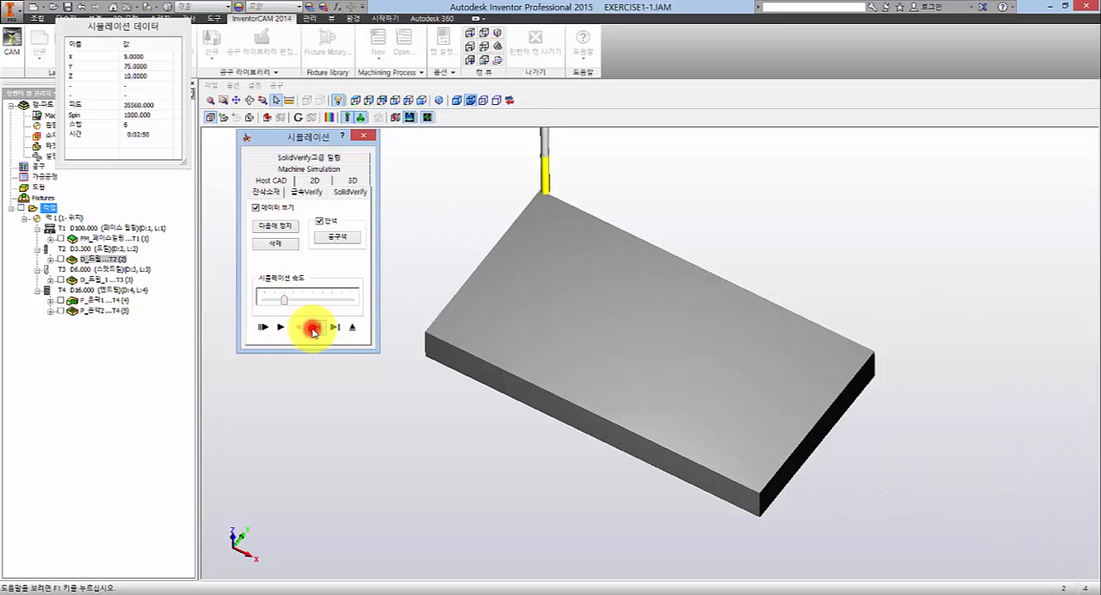
left_click(314, 329)
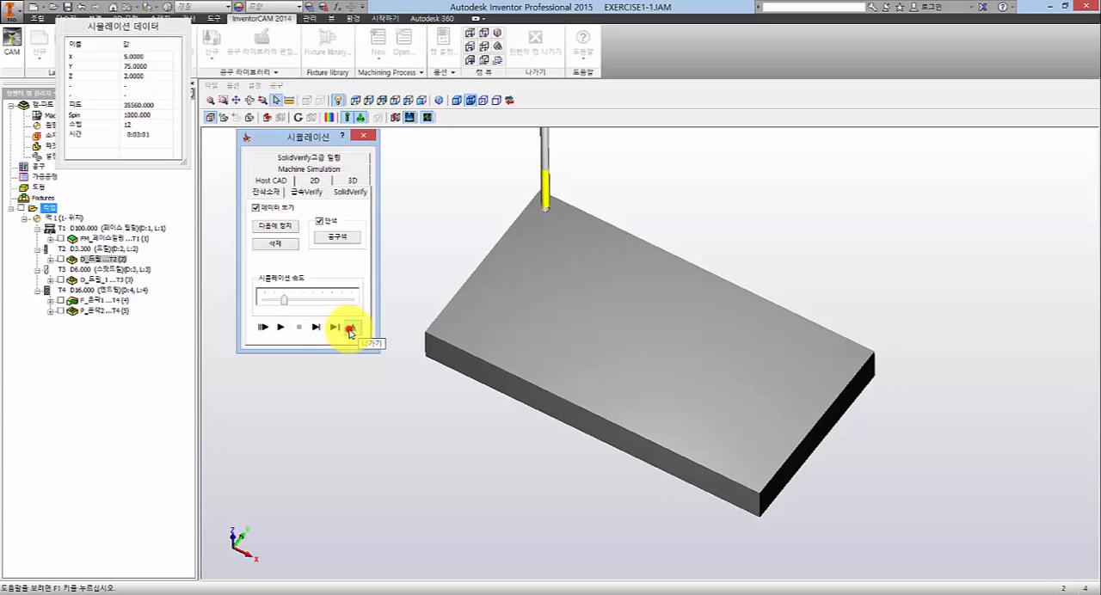
left_click(350, 331)
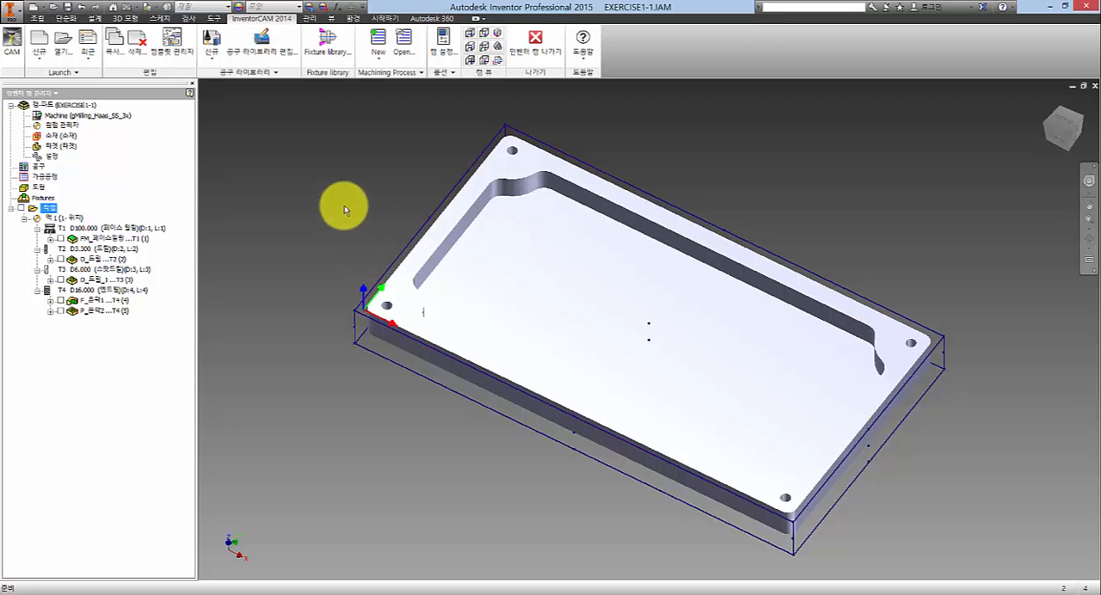
scroll(651, 320, "down", 3)
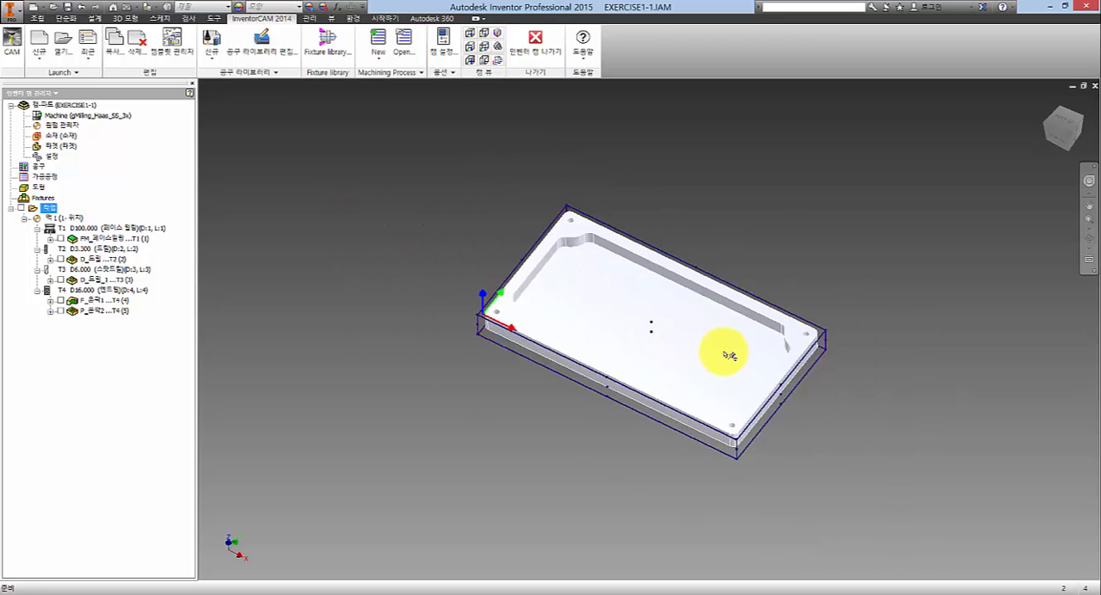
left_click(713, 252)
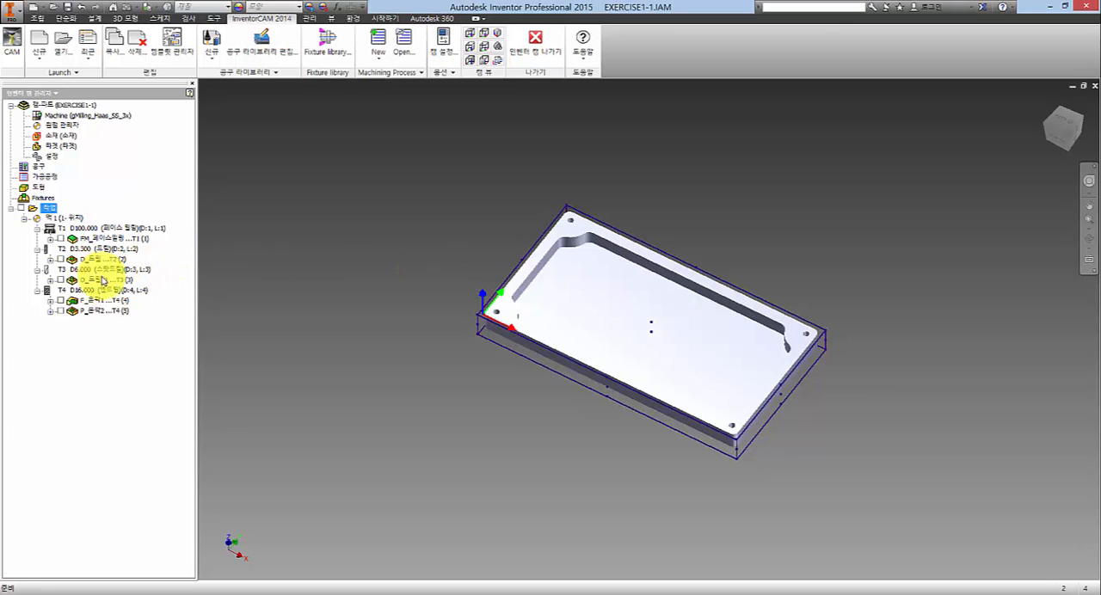
left_click(108, 259)
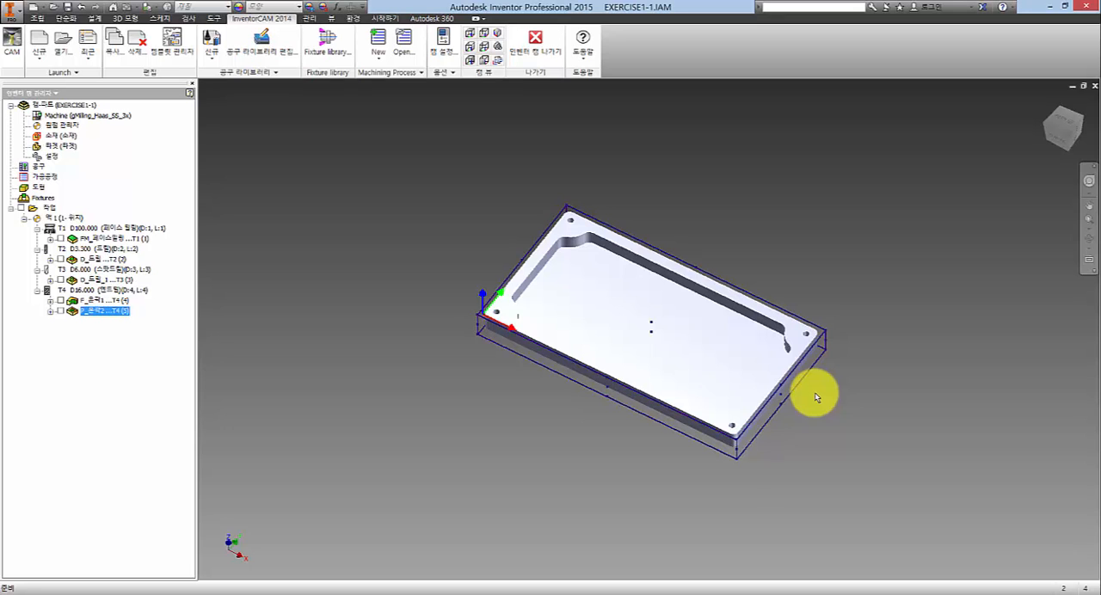
- Start adding (추가) a new machining operation to the plate's operation list
right_click(40, 210)
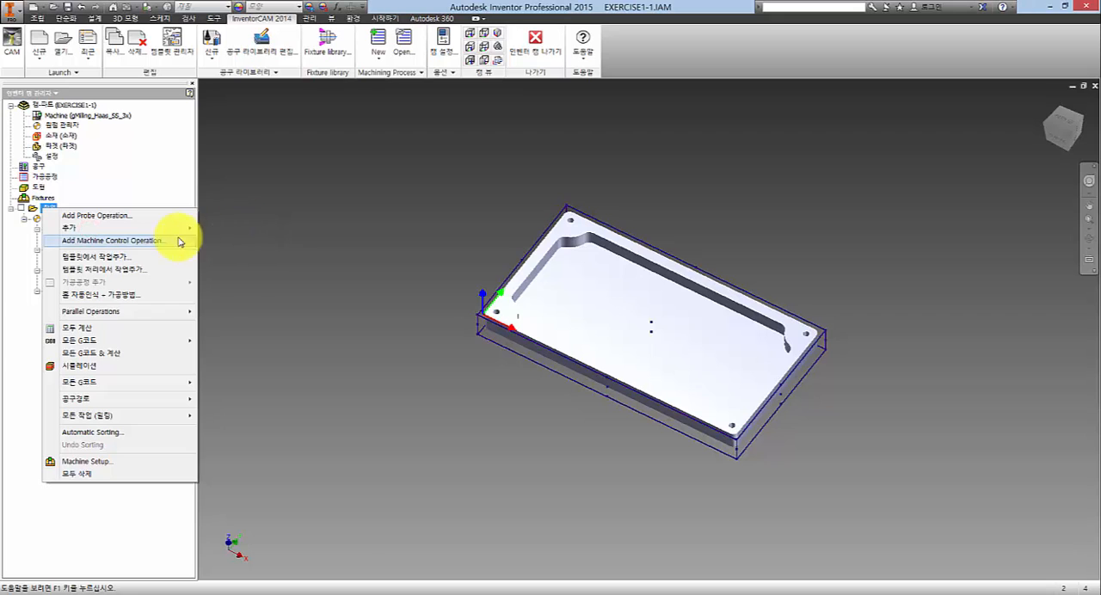
mouse_move(172, 227)
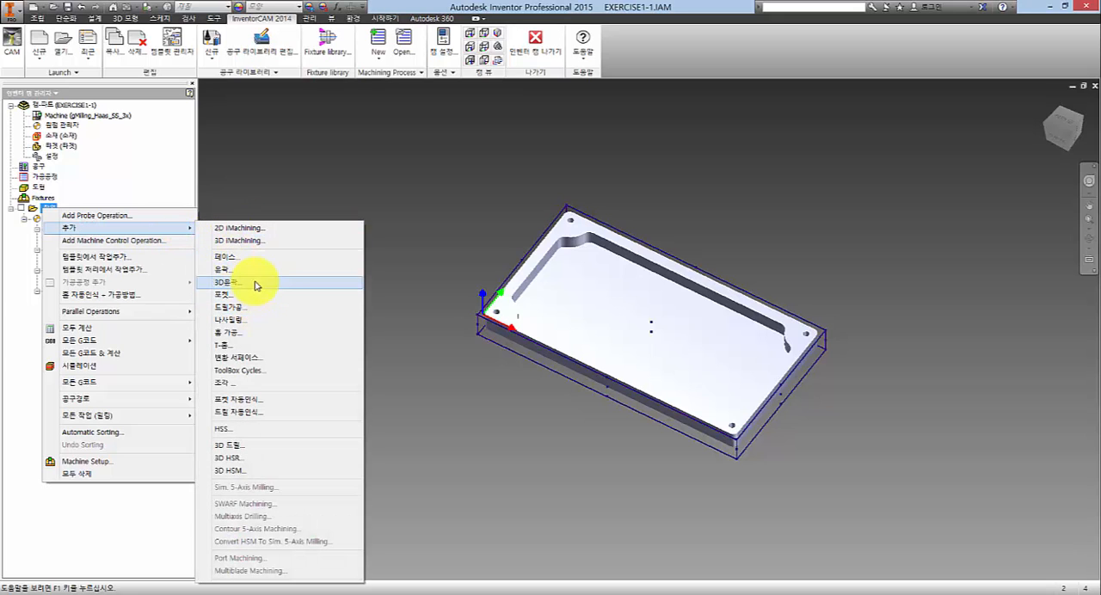